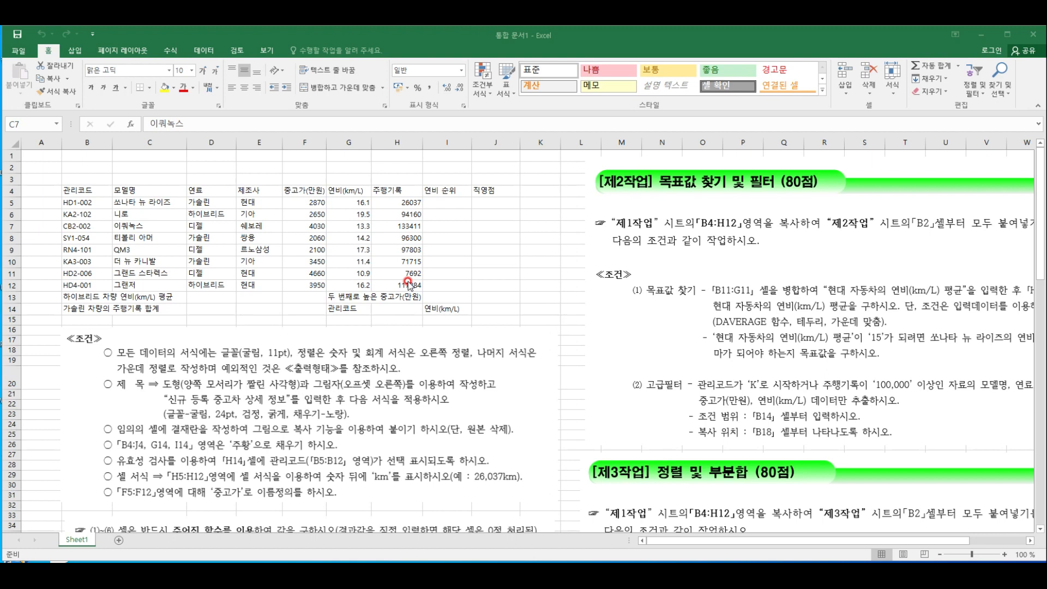
pyautogui.click(514, 282)
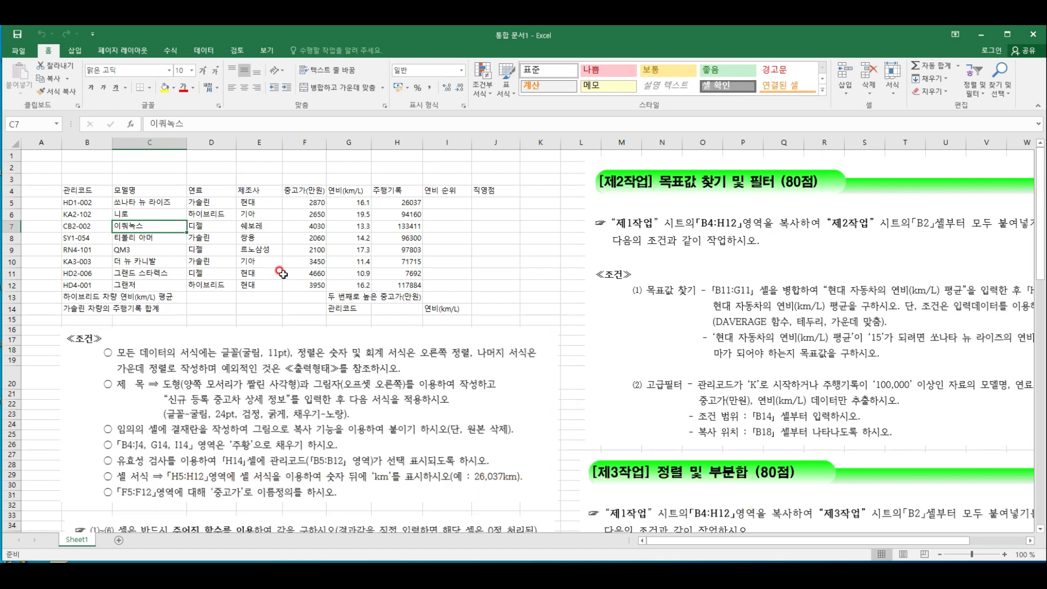
pyautogui.scroll(-2, 281, 273)
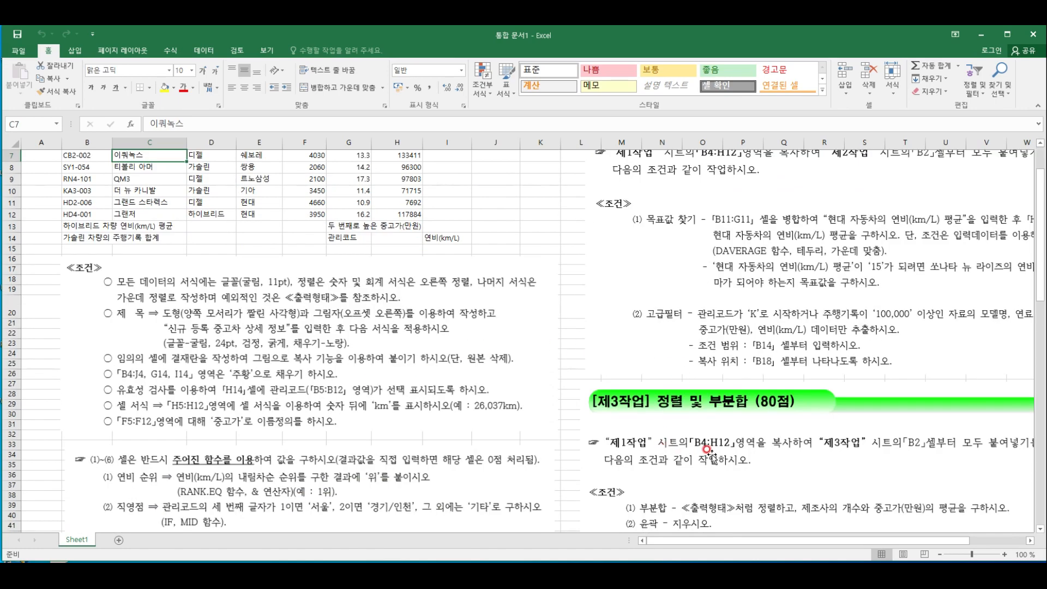
pyautogui.scroll(1, 702, 375)
pyautogui.scroll(-3, 568, 497)
pyautogui.scroll(4, 376, 260)
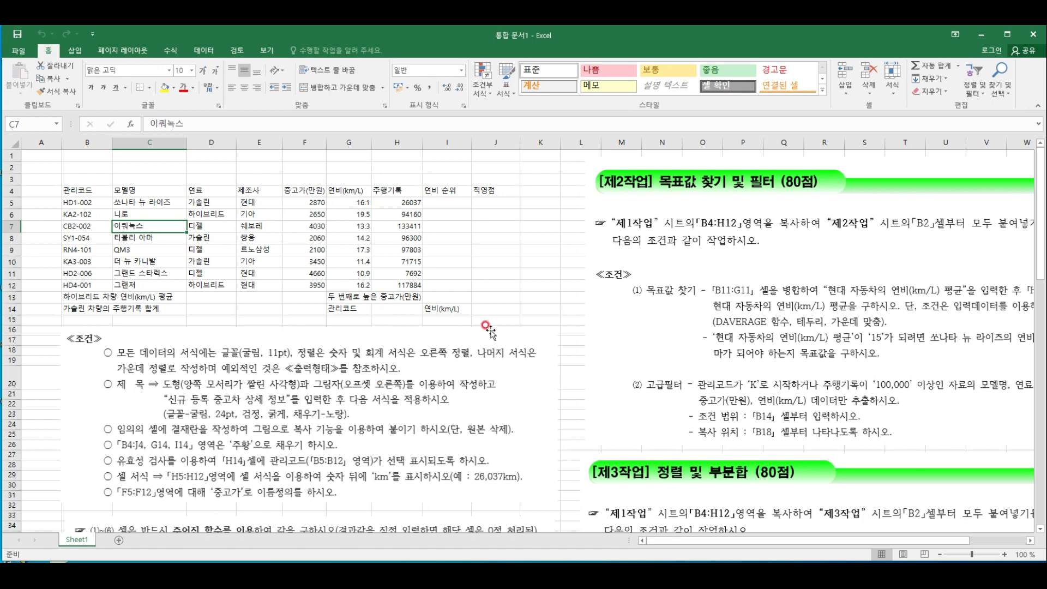
pyautogui.click(533, 287)
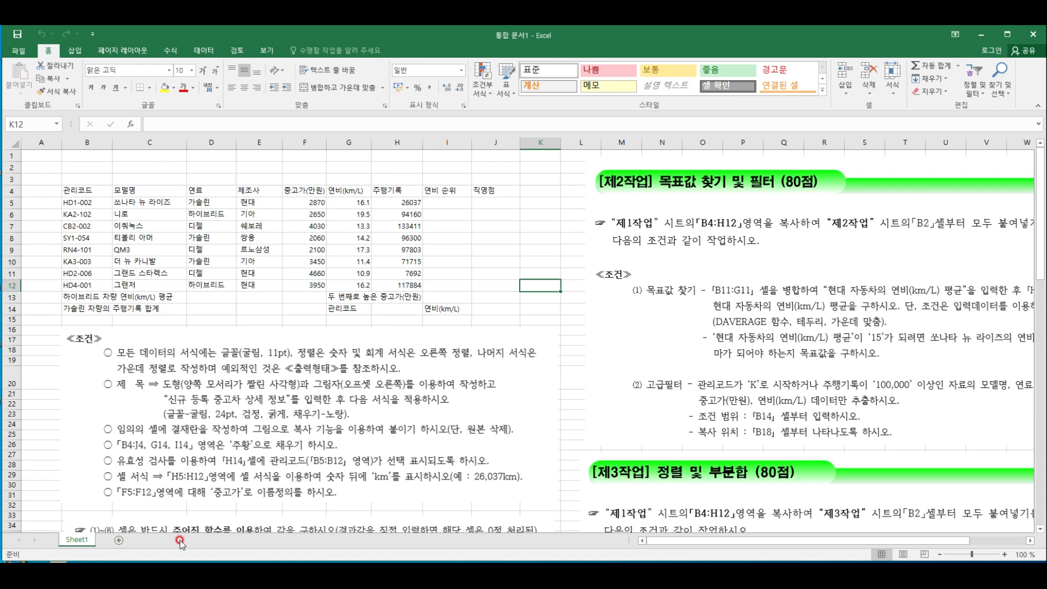
# Add two new worksheets after Sheet1 and group all three sheets
pyautogui.click(118, 540)
pyautogui.click(144, 540)
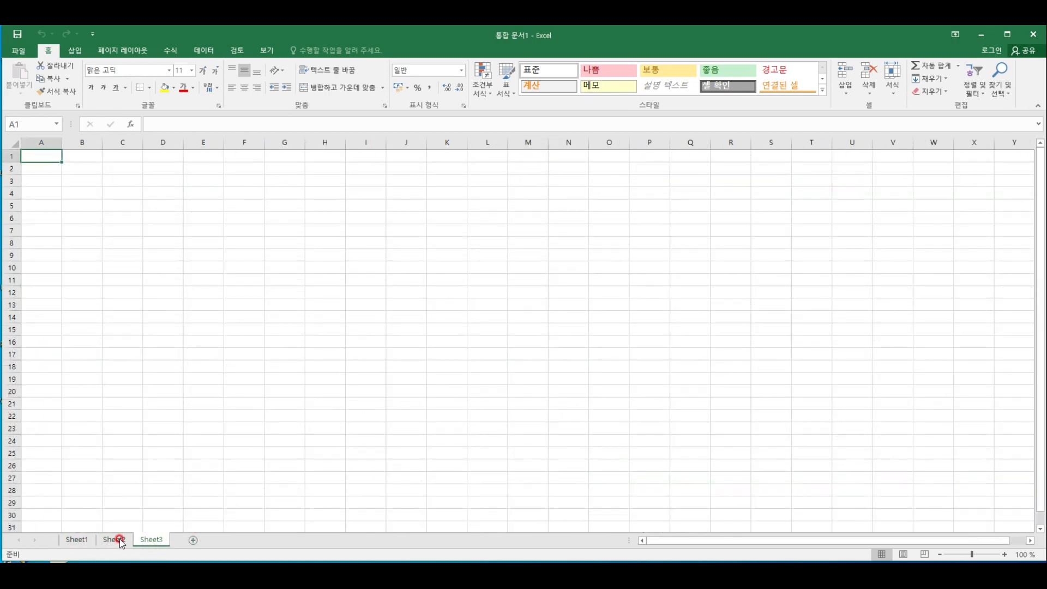
pyautogui.click(78, 540)
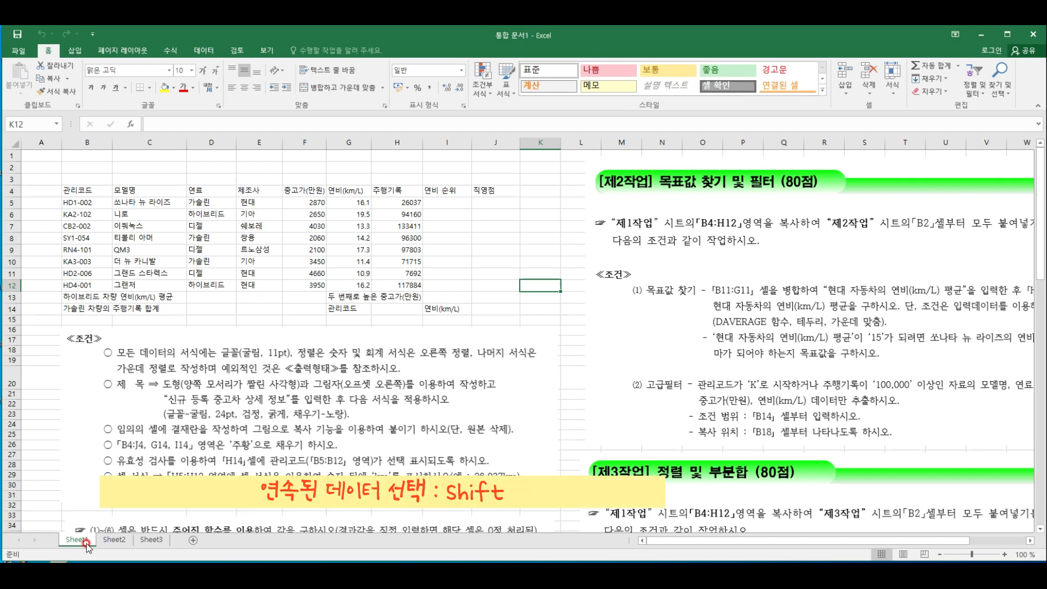
pyautogui.keyDown('shift'); pyautogui.click(152, 539); pyautogui.keyUp('shift')
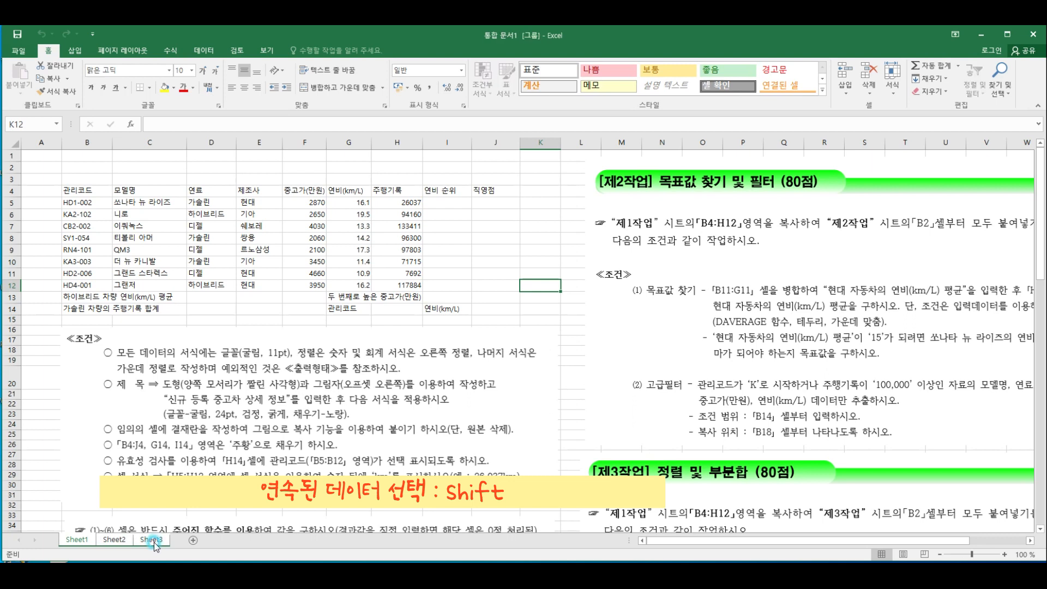
# Set the width of column A to 1 on all grouped sheets
pyautogui.rightClick(50, 142)
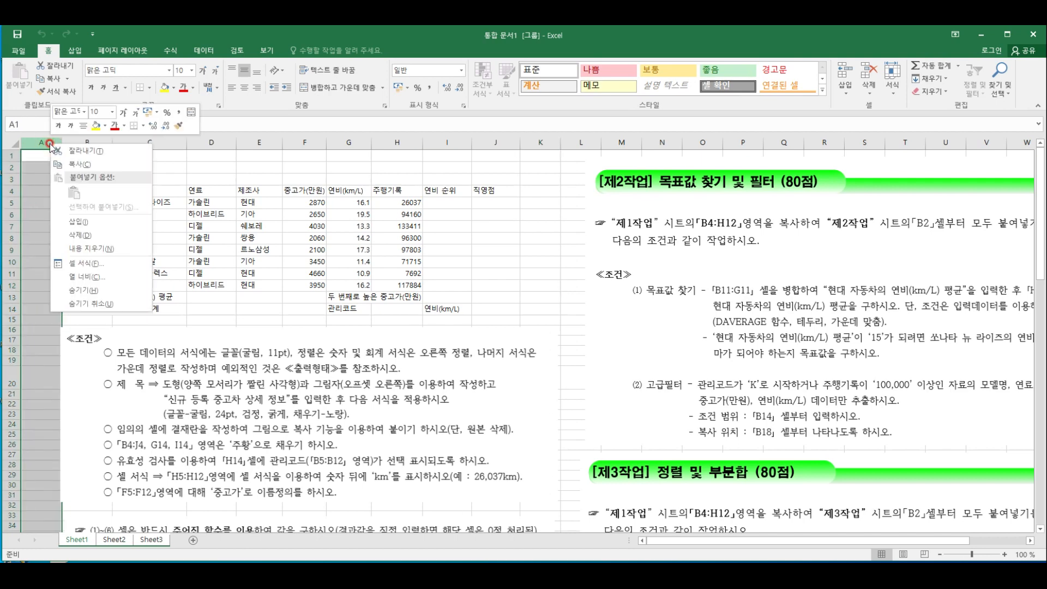
pyautogui.click(98, 276)
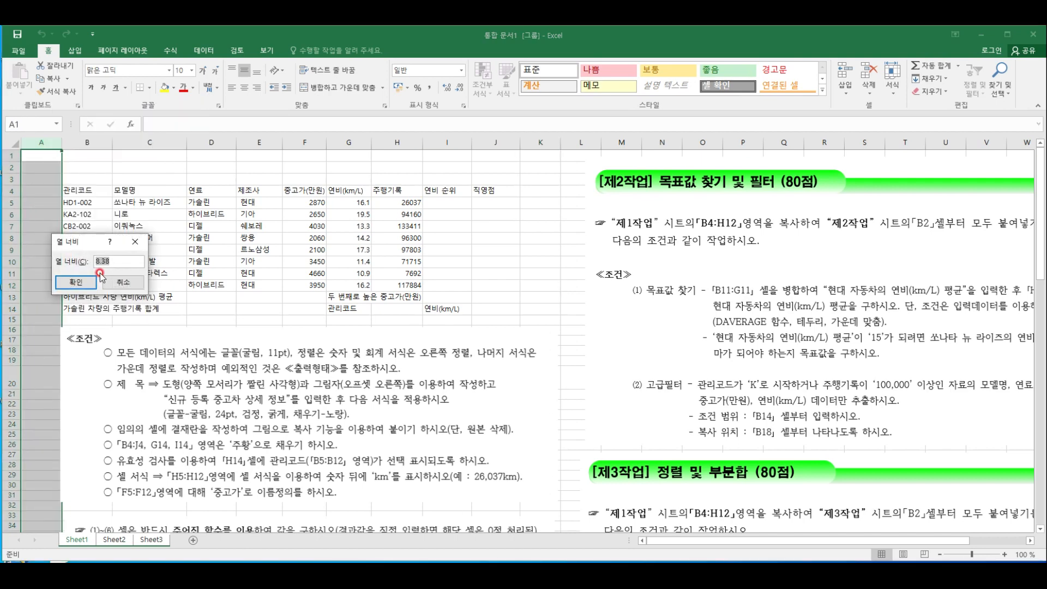
pyautogui.write('1')
pyautogui.press('Return')
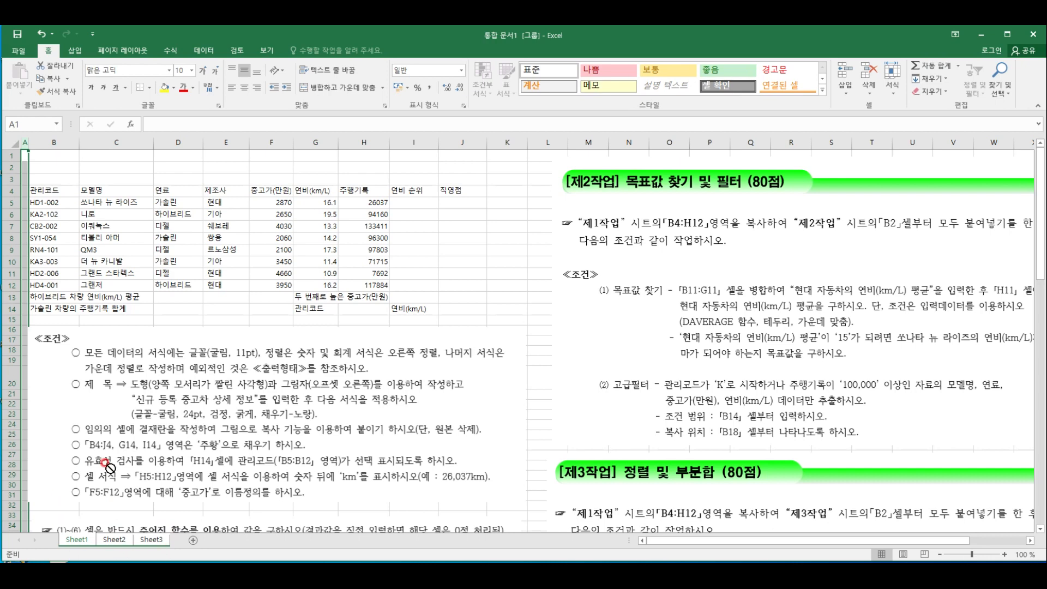
# Rename the three worksheets in order as 제1작업, 제2작업 and 제3작업
pyautogui.doubleClick(83, 540)
pyautogui.write('제1작업')
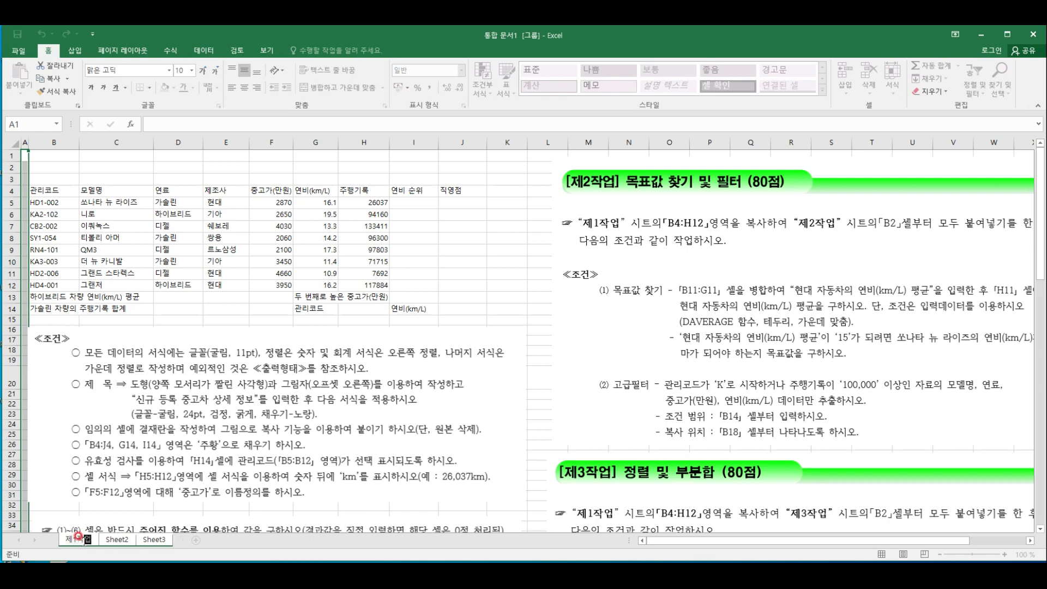
pyautogui.click(110, 537)
pyautogui.doubleClick(109, 537)
pyautogui.write('제2작')
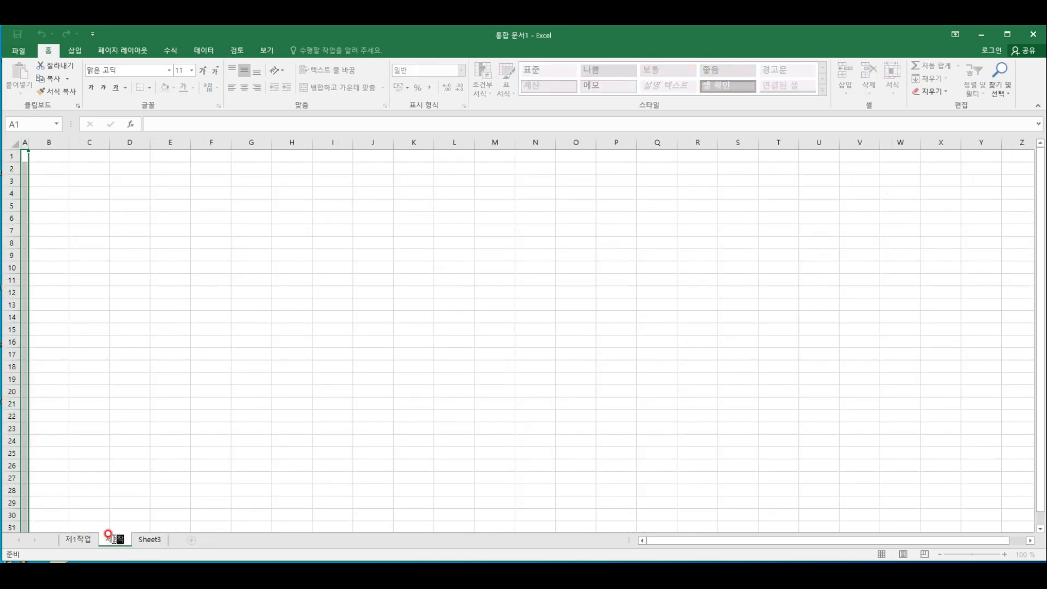
pyautogui.write('업')
pyautogui.doubleClick(154, 538)
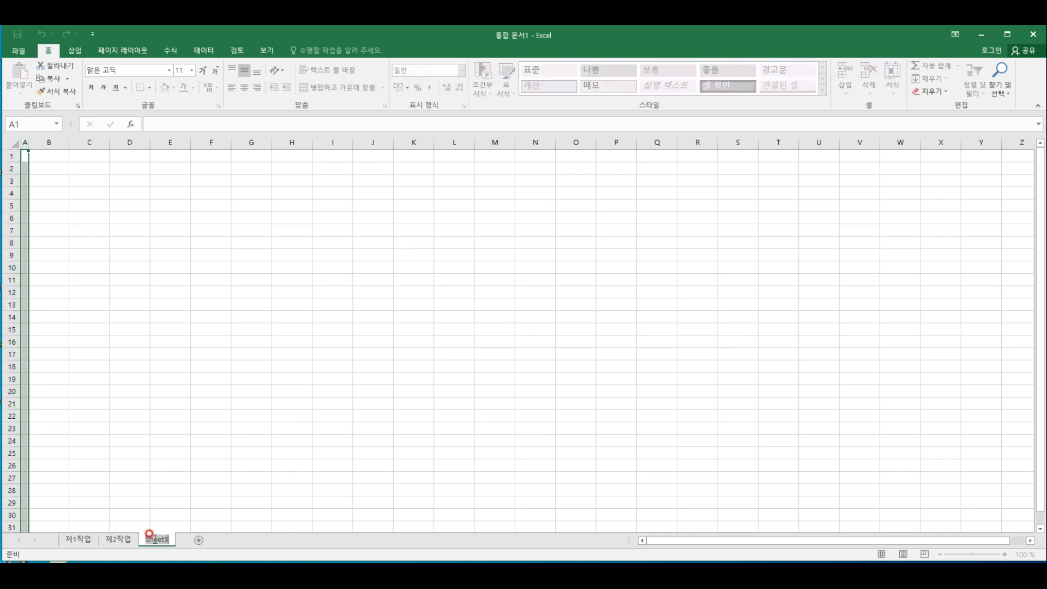
pyautogui.write('제3작업')
pyautogui.press('Return')
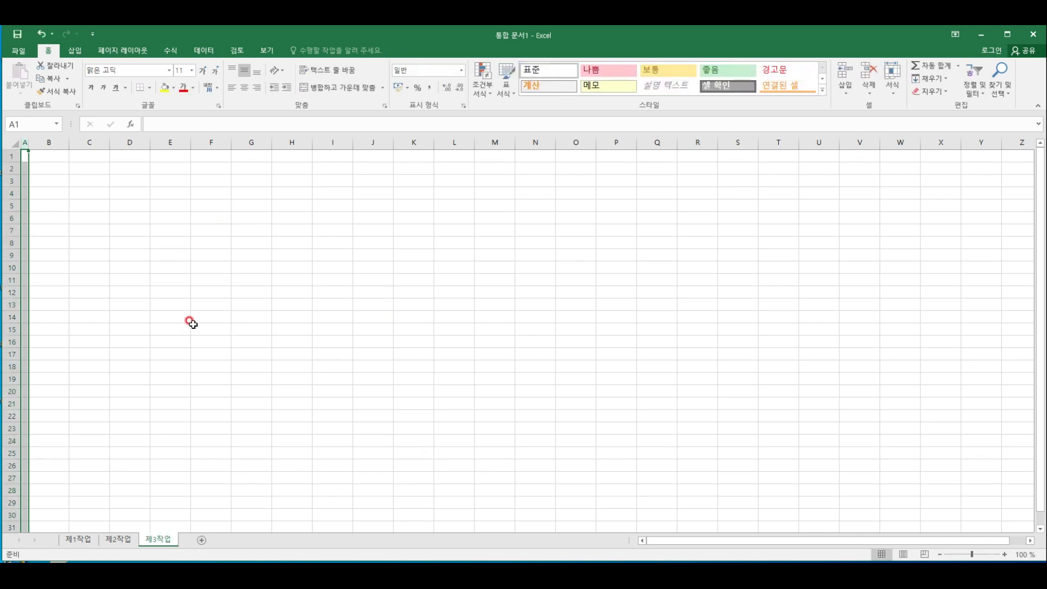
# Return to the 제1작업 sheet and save the workbook in the ITQ folder under Documents, named with the candidate number and name
pyautogui.click(80, 540)
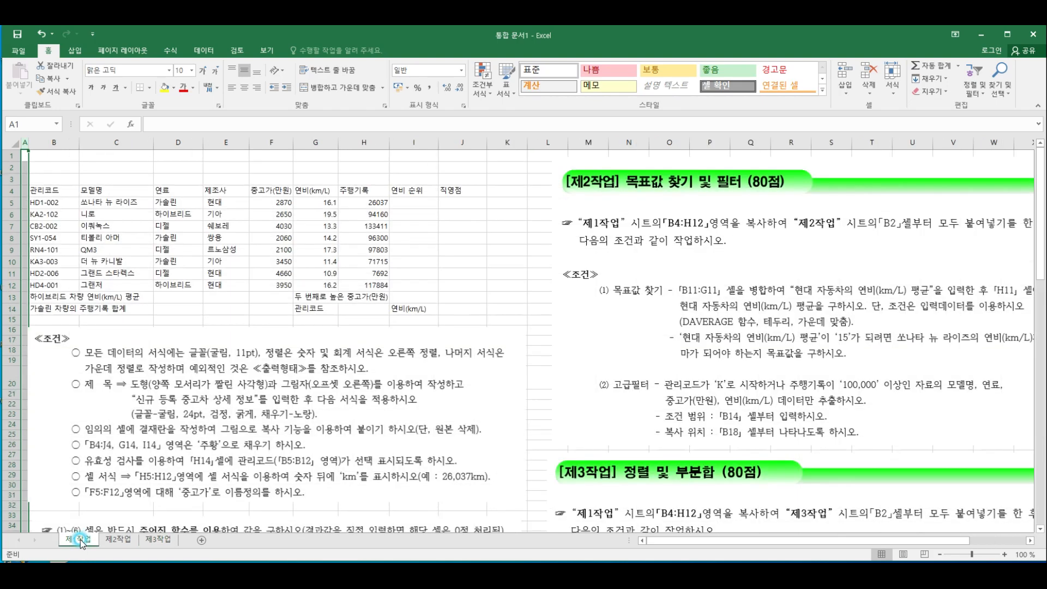
pyautogui.click(352, 238)
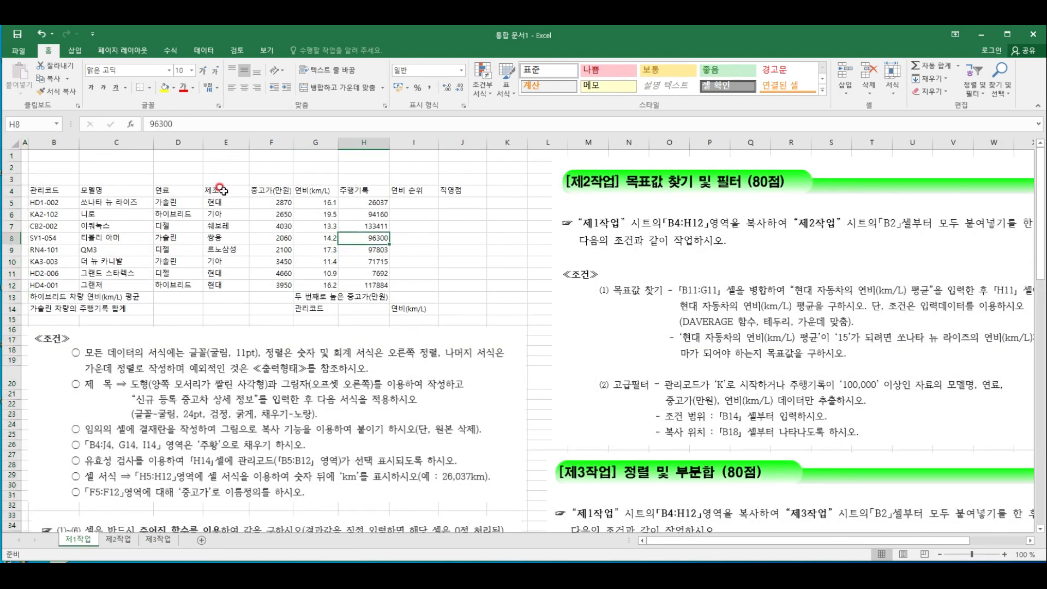
pyautogui.click(19, 50)
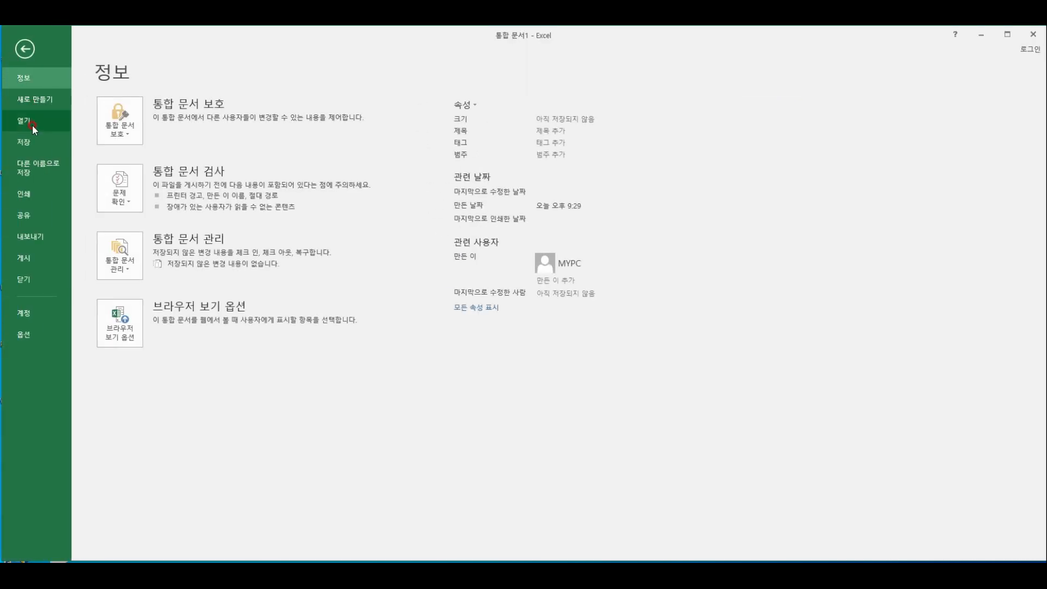
pyautogui.click(27, 143)
pyautogui.click(139, 224)
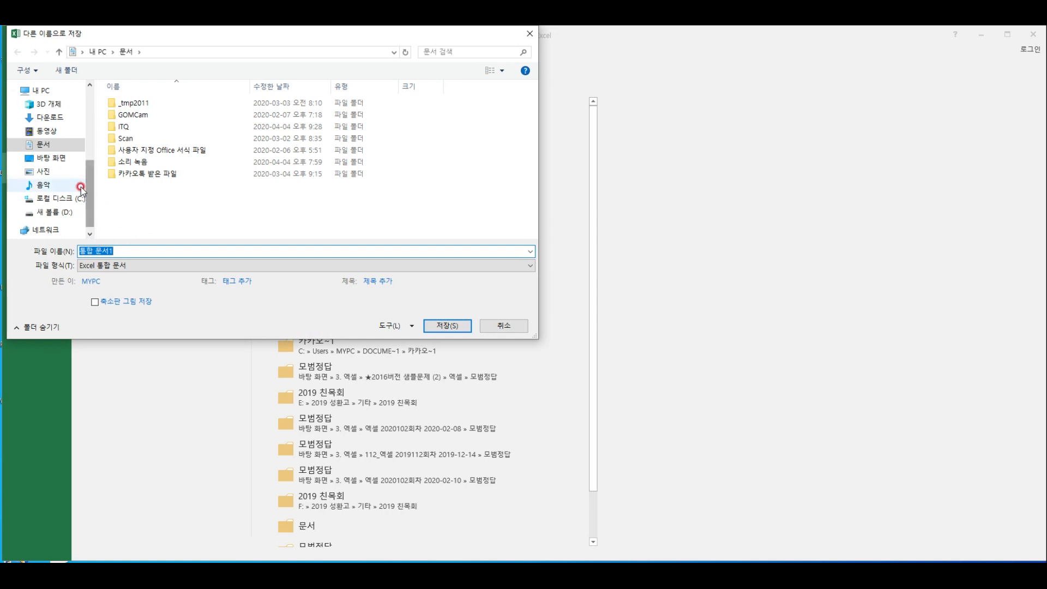
pyautogui.click(42, 145)
pyautogui.doubleClick(131, 129)
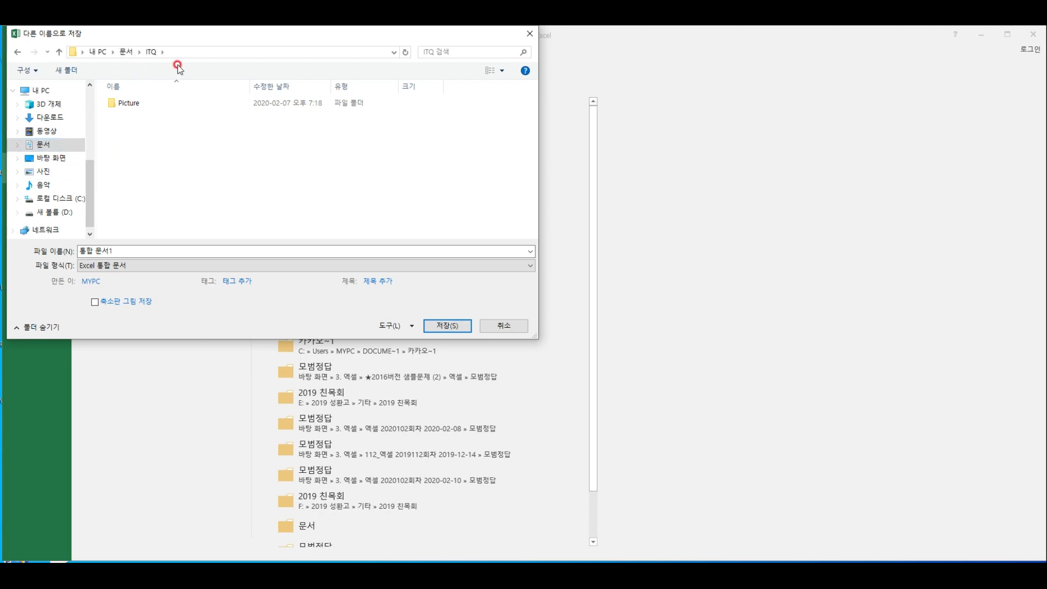
pyautogui.click(121, 248)
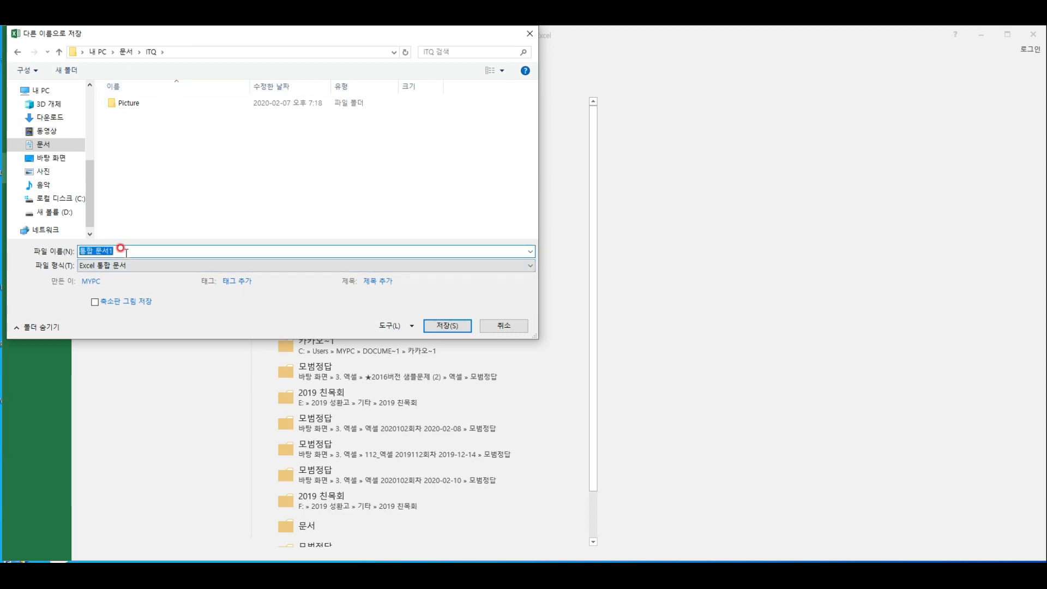
pyautogui.write('1234567')
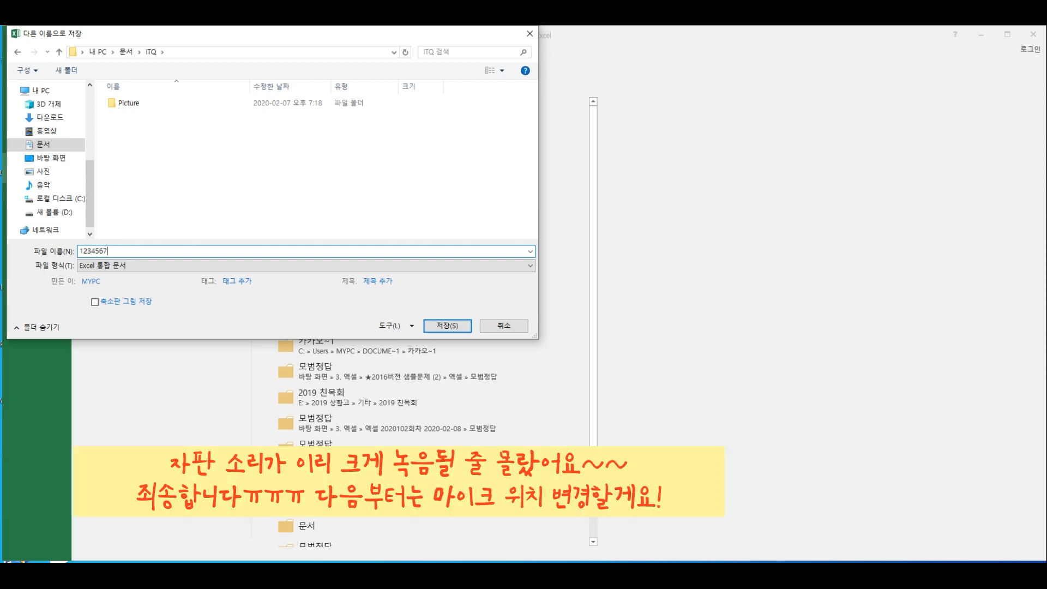
pyautogui.write('8-조아유')
pyautogui.press('Return')
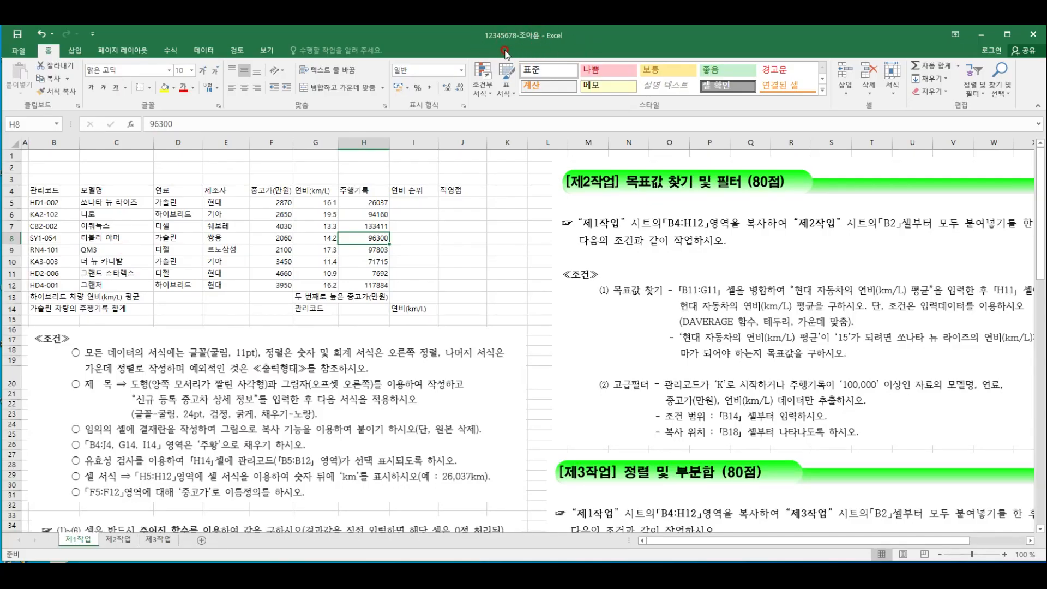
# Set the height of rows 1 to 3 on the 제1작업 sheet to 25
pyautogui.click(188, 224)
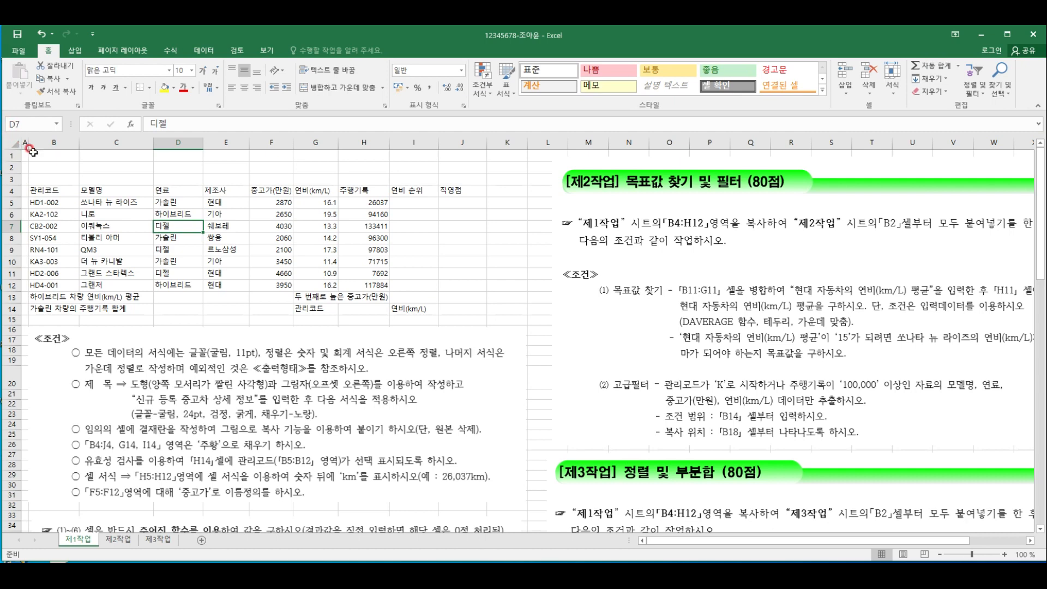
pyautogui.click(108, 222)
pyautogui.moveTo(10, 156); pyautogui.dragTo(9, 180)
pyautogui.rightClick(10, 180)
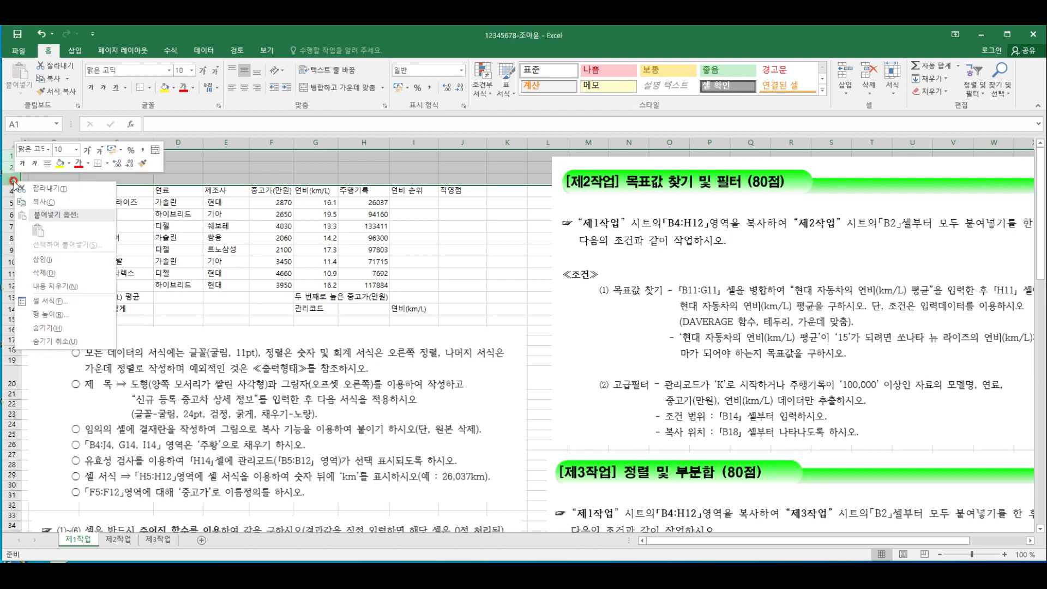
pyautogui.click(44, 315)
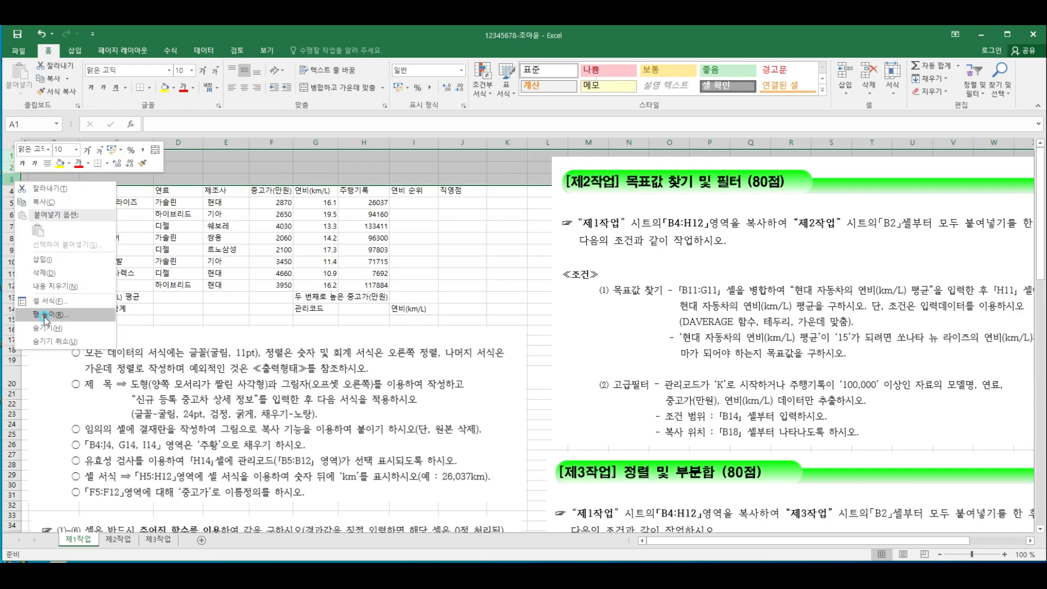
pyautogui.write('25')
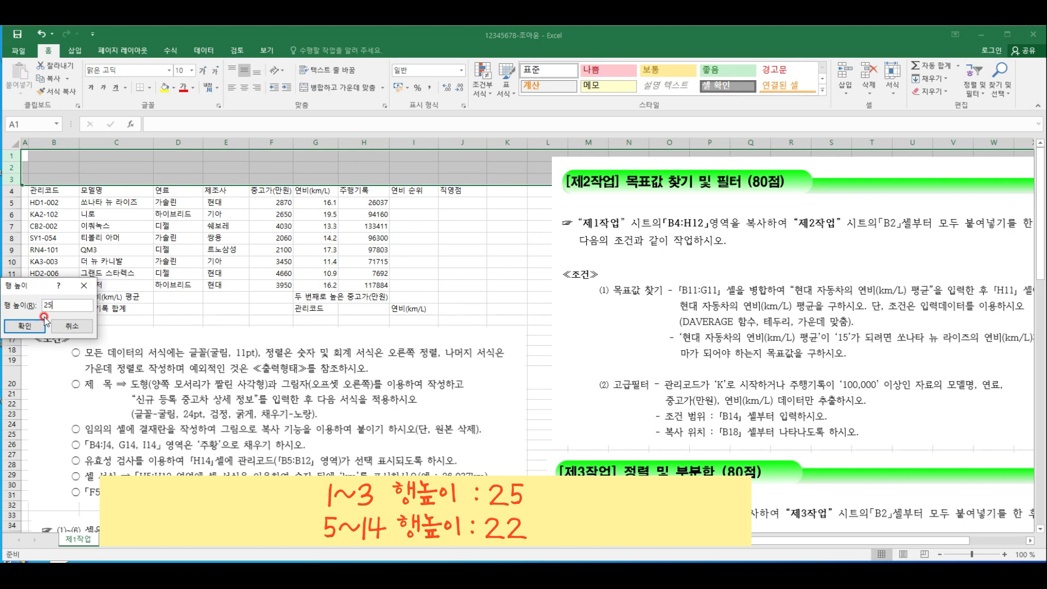
pyautogui.click(39, 326)
# Set the height of the table rows 4 to 14 to 22
pyautogui.moveTo(12, 211); pyautogui.dragTo(9, 329)
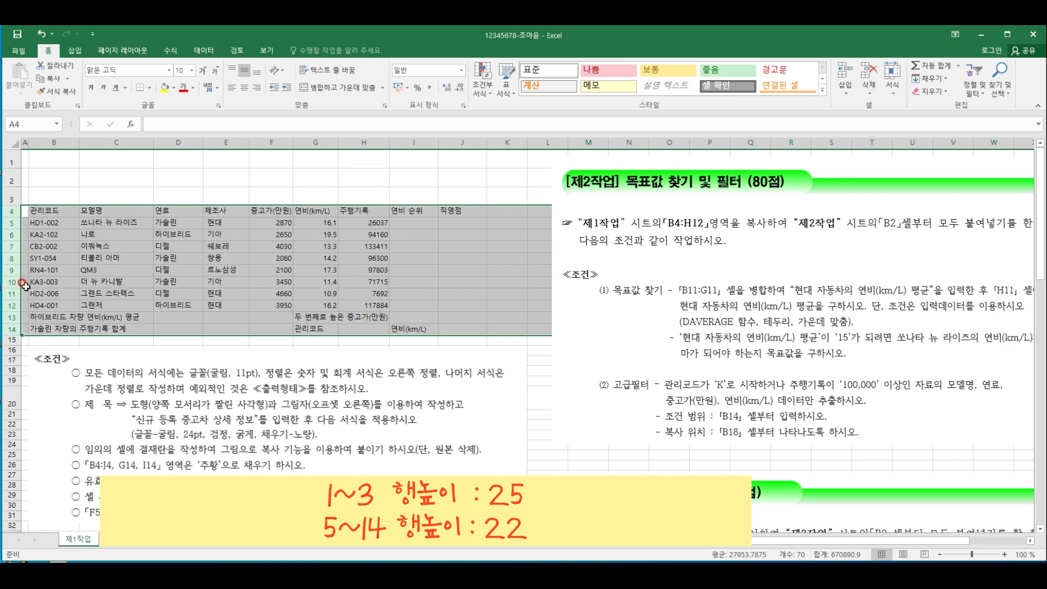
pyautogui.rightClick(15, 330)
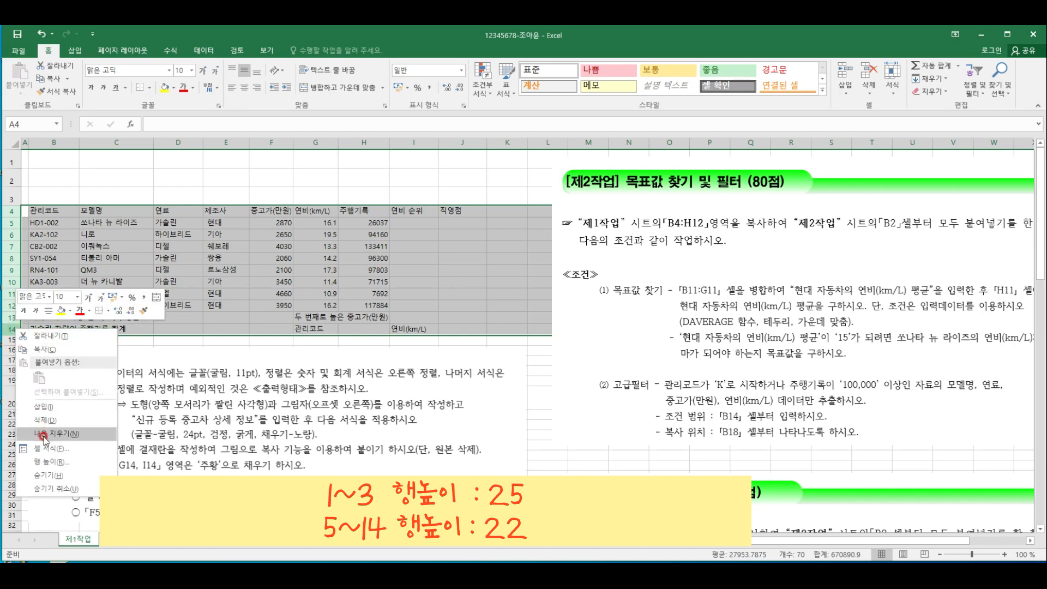
pyautogui.click(49, 462)
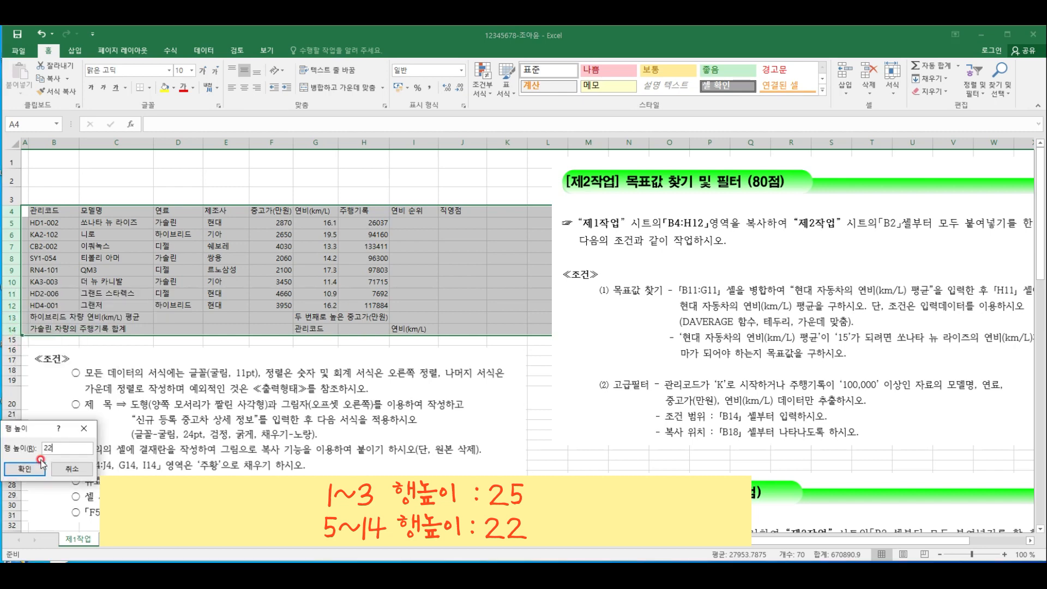
pyautogui.click(42, 464)
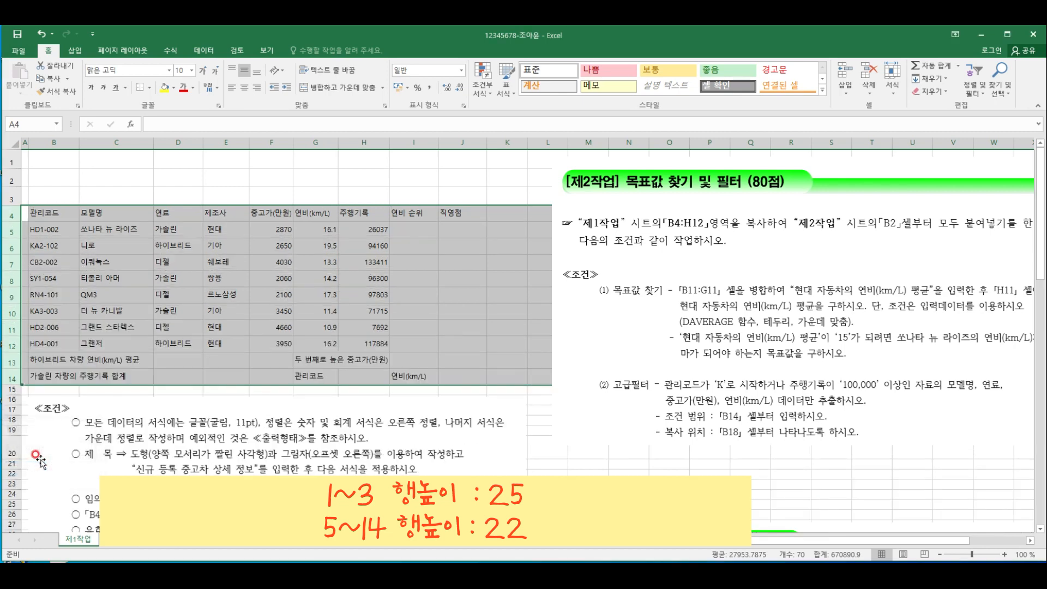
pyautogui.click(272, 292)
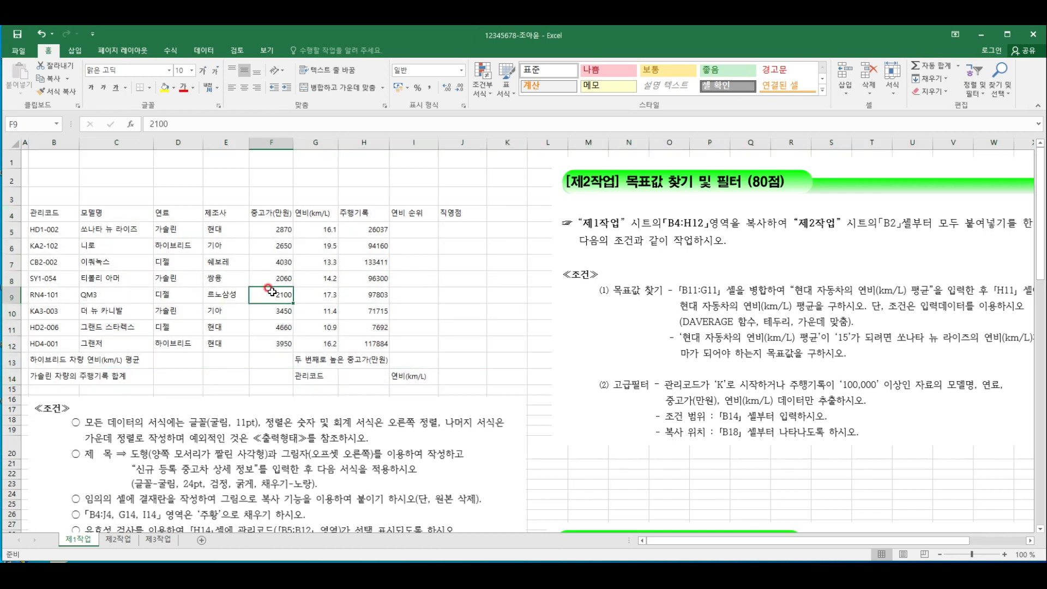
# Format all cells of the 제1작업 sheet in 굴림 font at 11 pt with horizontally centered text
pyautogui.click(14, 143)
pyautogui.click(139, 75)
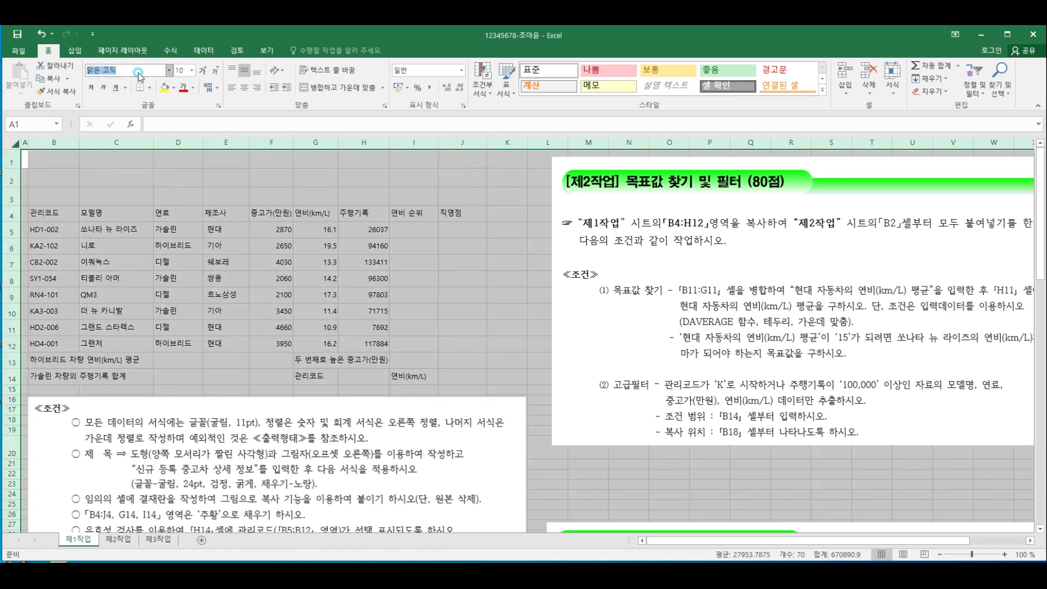
pyautogui.write('굴림')
pyautogui.press('Return')
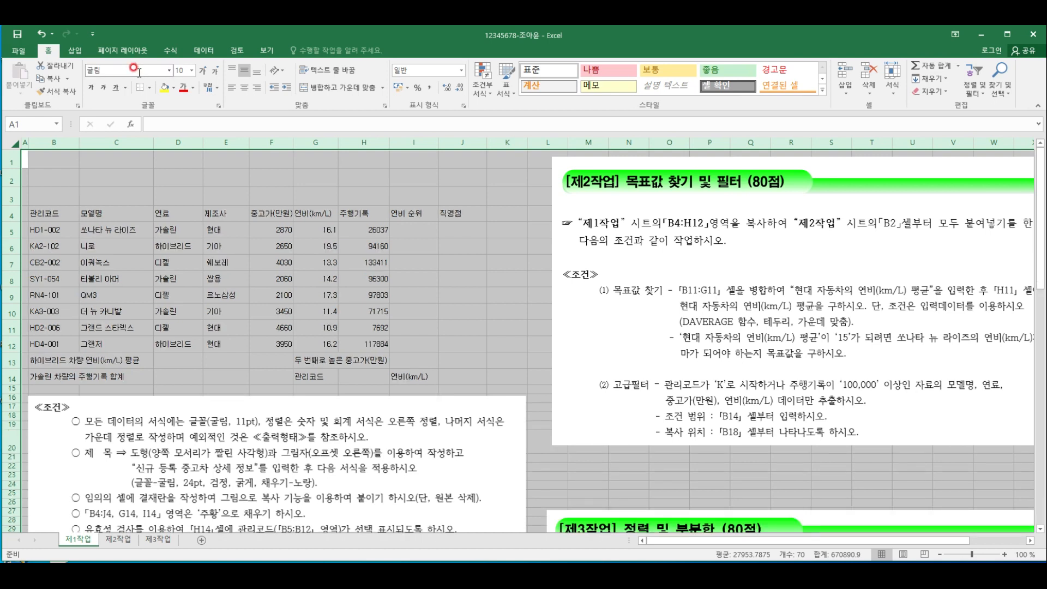
pyautogui.click(178, 70)
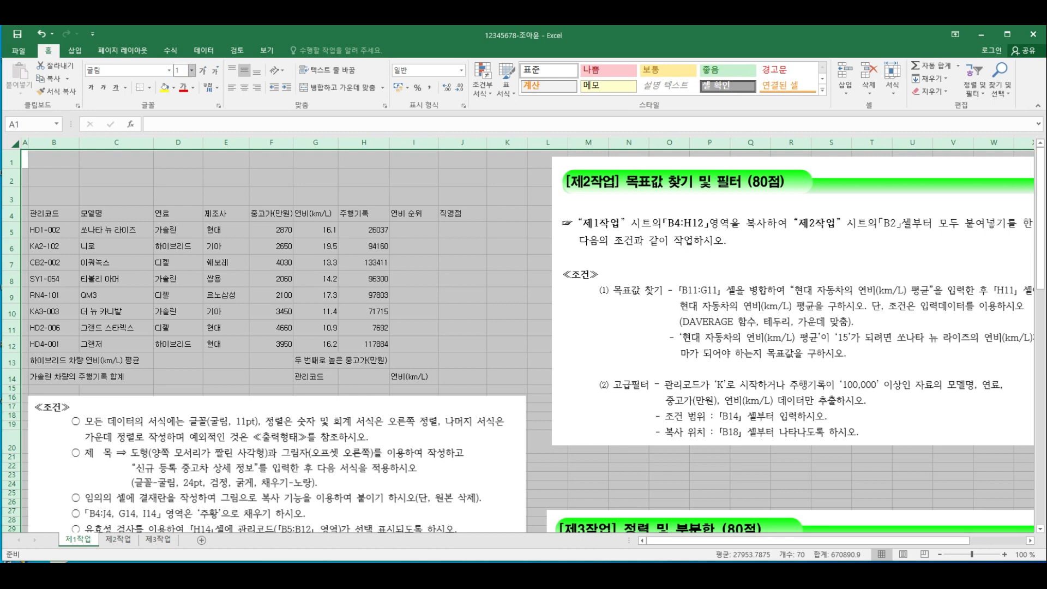
pyautogui.write('11')
pyautogui.press('Return')
pyautogui.click(245, 87)
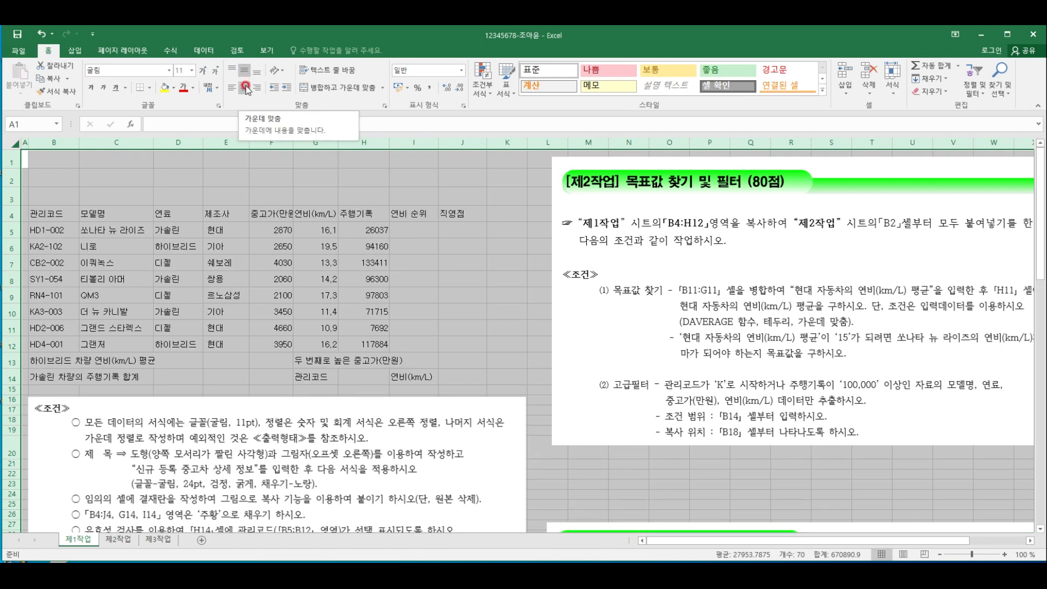
# Center the contents of all cells horizontally on the 제1작업 sheet
pyautogui.click(245, 88)
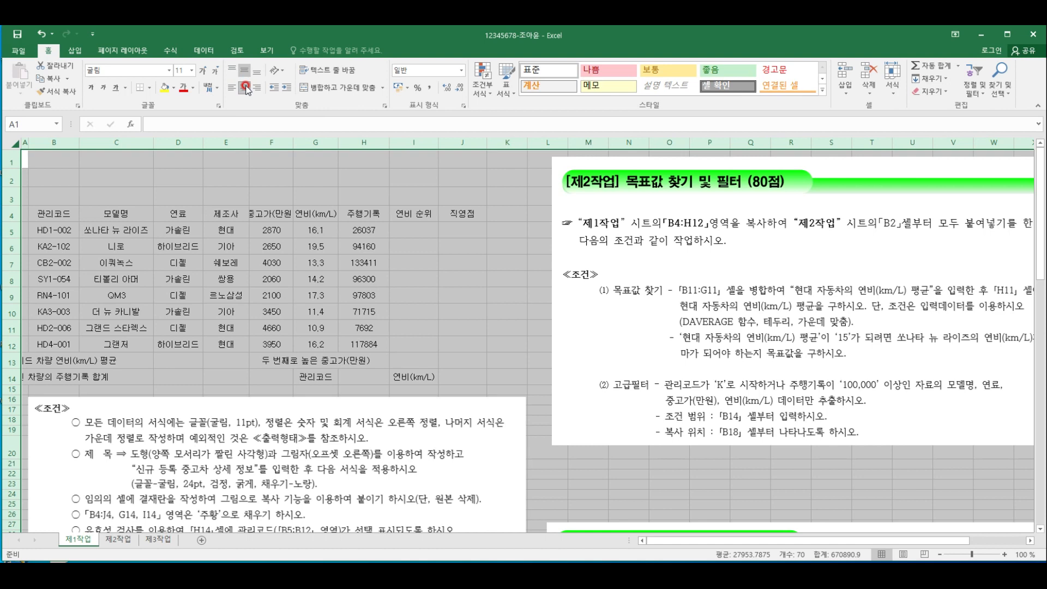
pyautogui.click(408, 247)
pyautogui.click(59, 213)
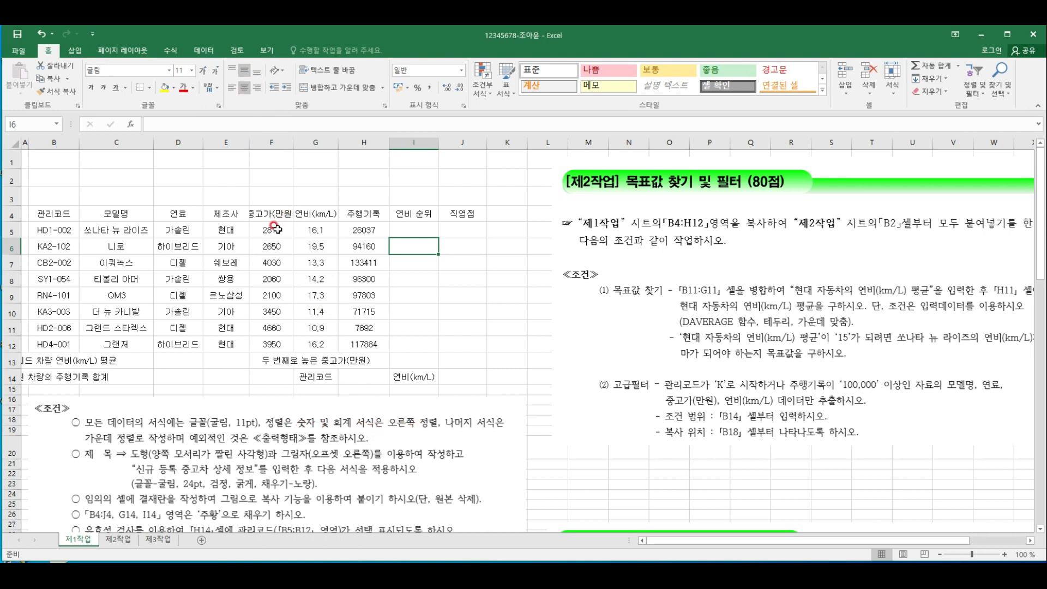
# Right-align the numbers in F5:H12 and apply the comma style to them
pyautogui.moveTo(277, 229); pyautogui.dragTo(358, 341)
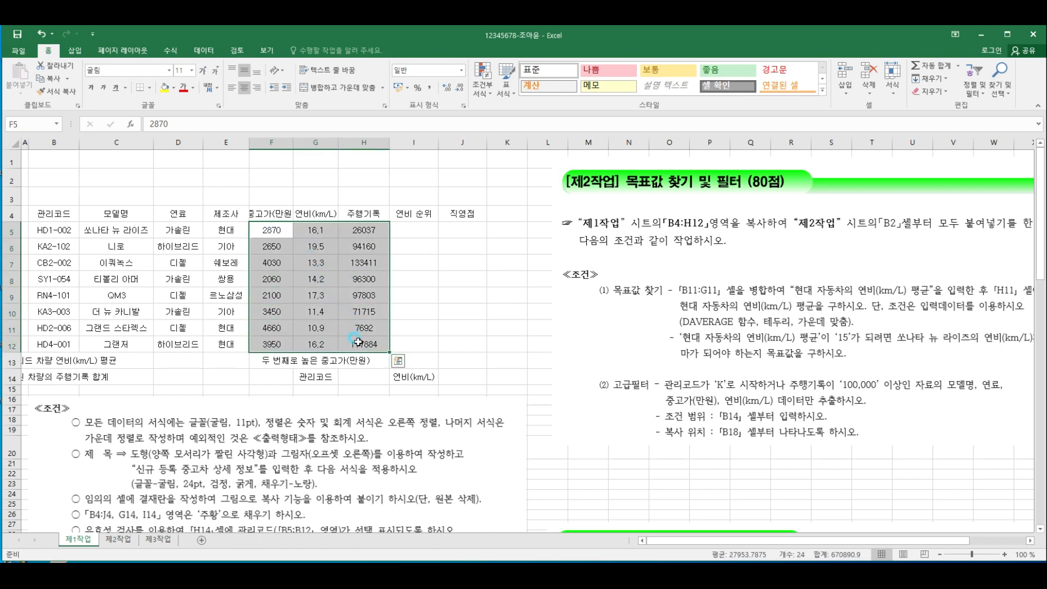
pyautogui.click(257, 87)
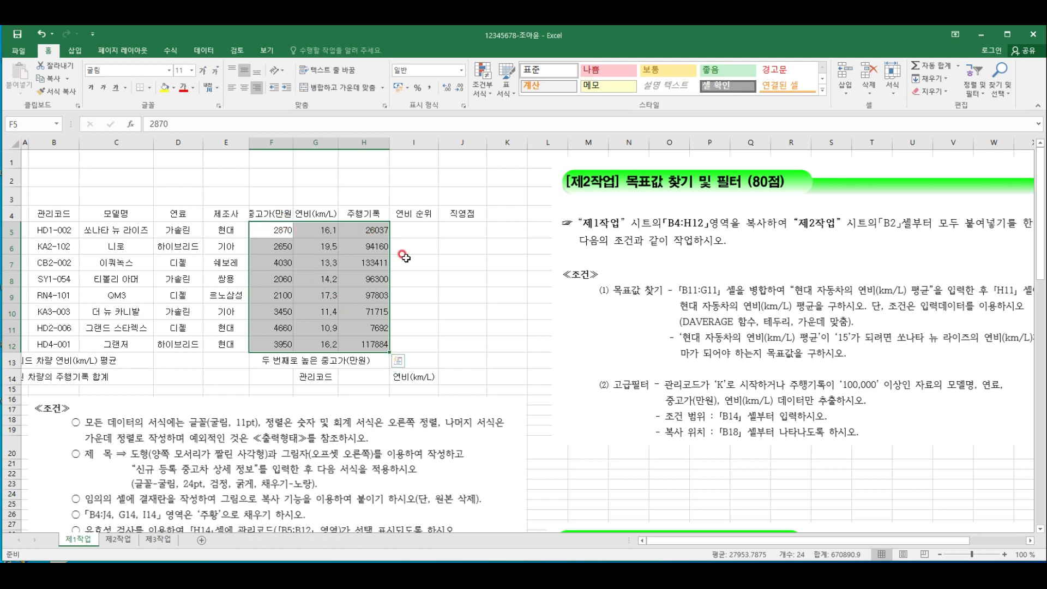
pyautogui.click(432, 92)
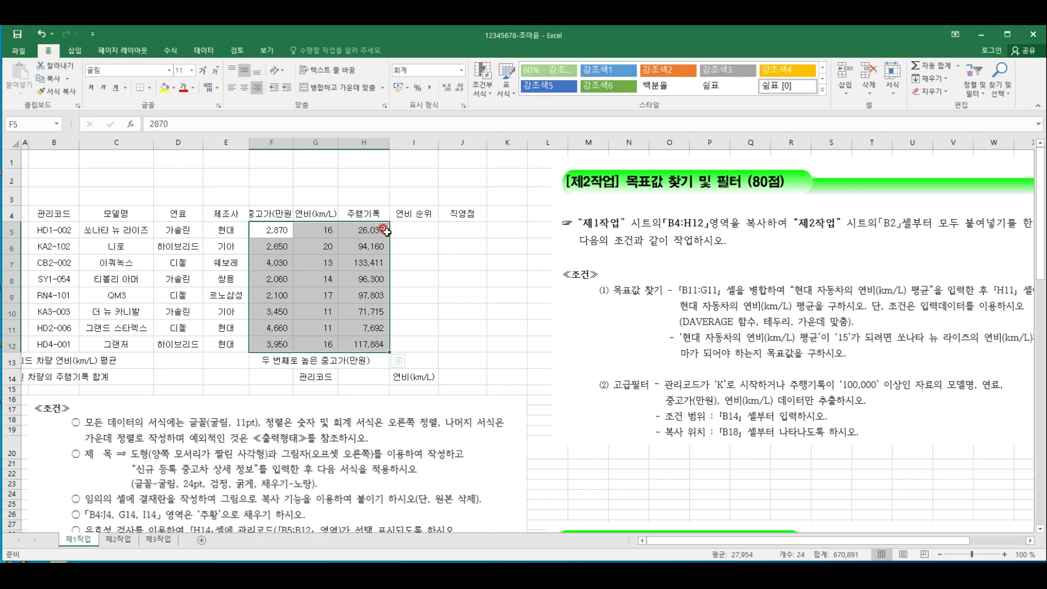
# Increase the decimals of the 연비(km/L) values in G5:G12 to one place
pyautogui.moveTo(325, 231); pyautogui.dragTo(327, 346)
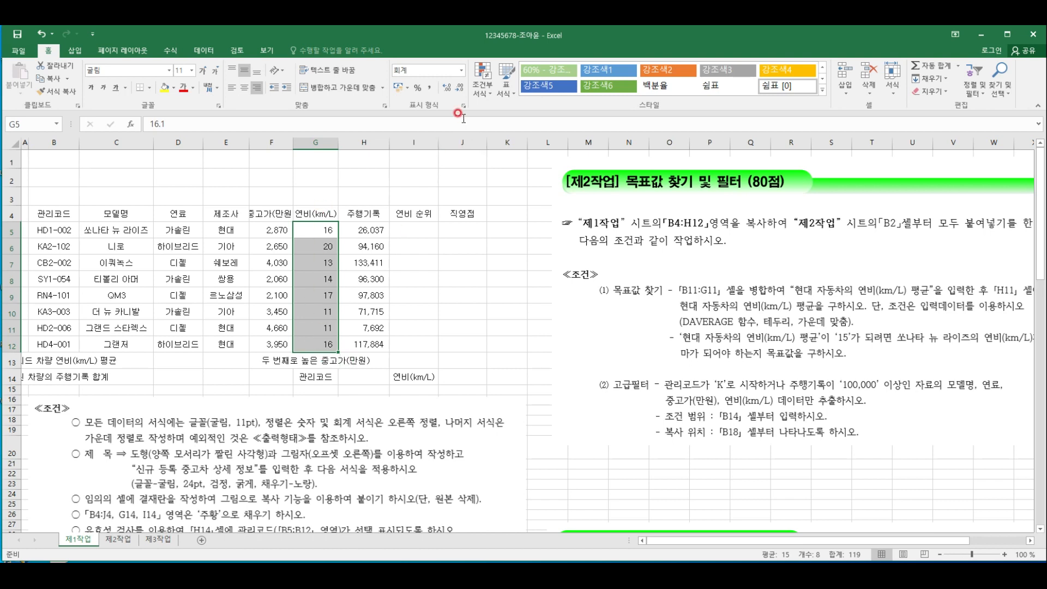
pyautogui.click(446, 89)
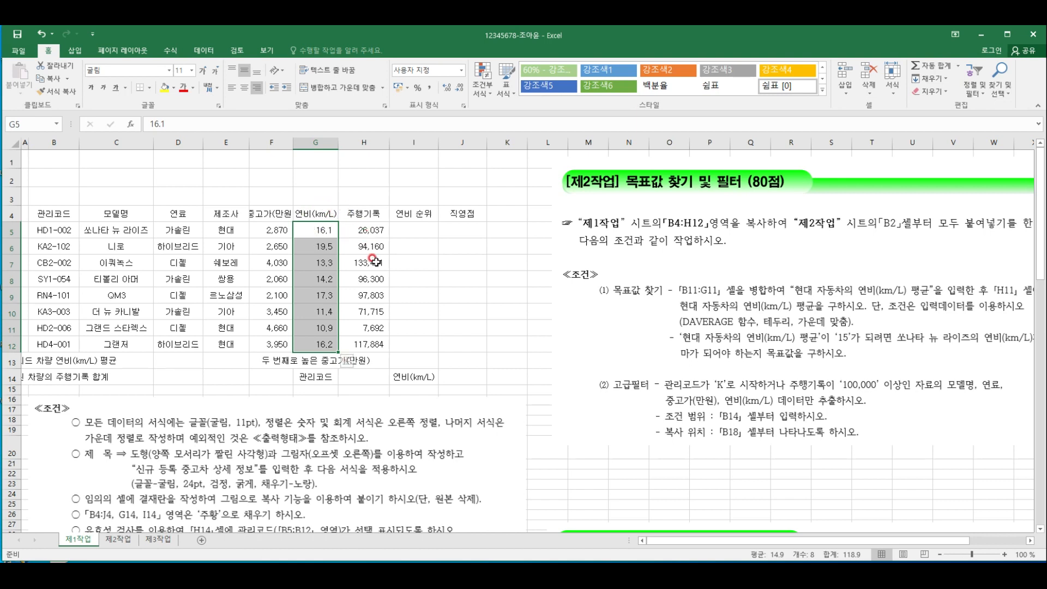
pyautogui.click(459, 342)
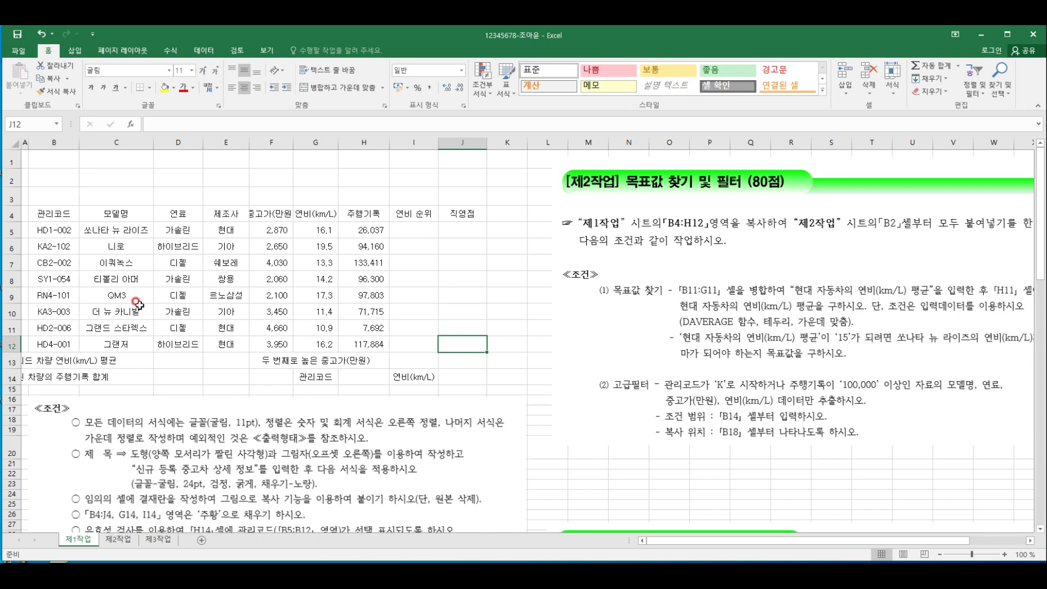
# Apply all borders and a thick outside border to the table range B4:J14
pyautogui.click(59, 213)
pyautogui.moveTo(59, 213); pyautogui.dragTo(463, 381)
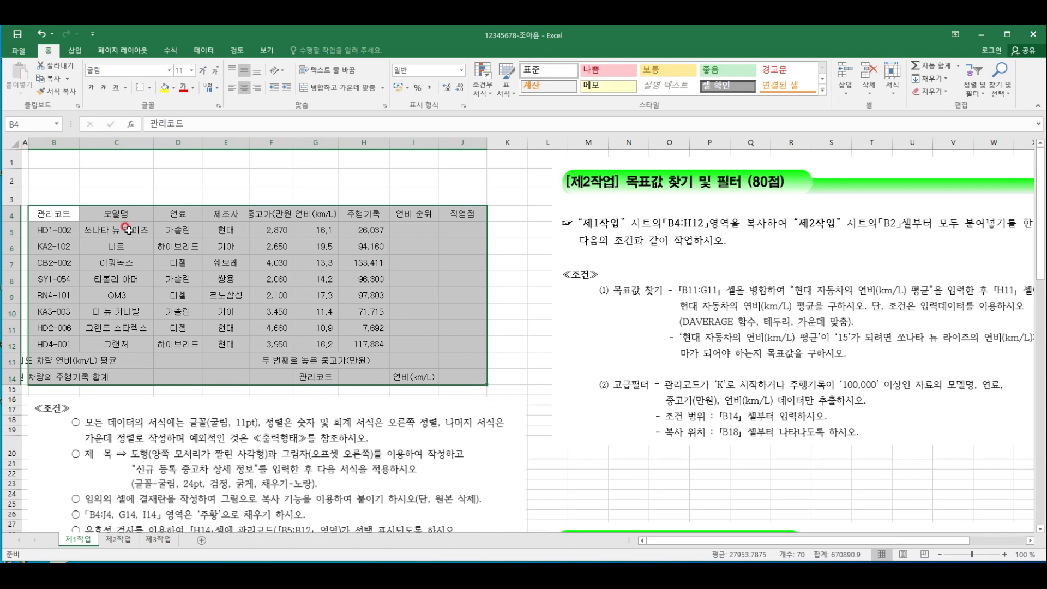
pyautogui.click(150, 89)
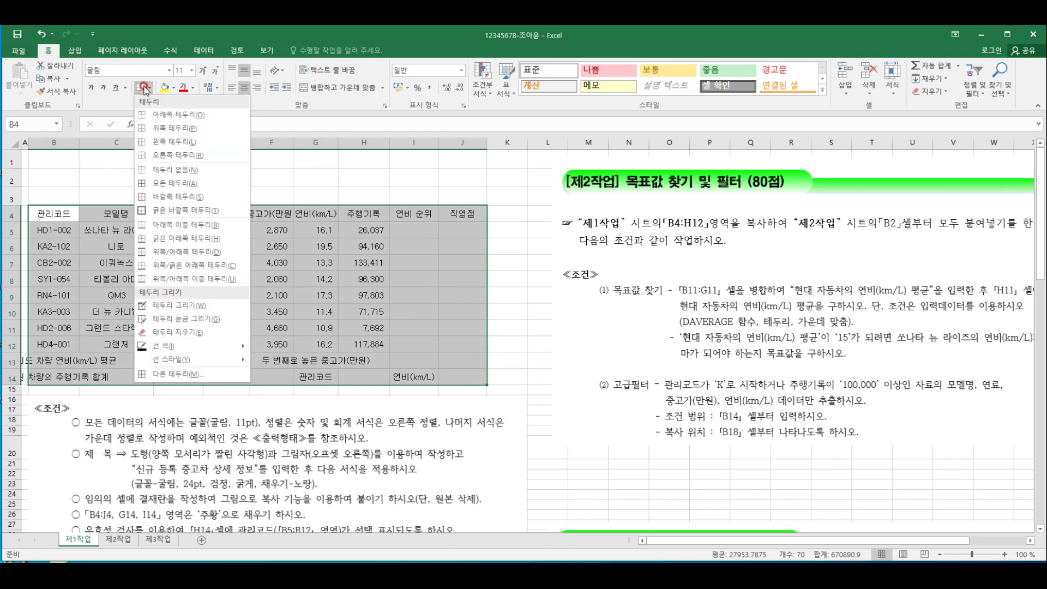
pyautogui.click(180, 182)
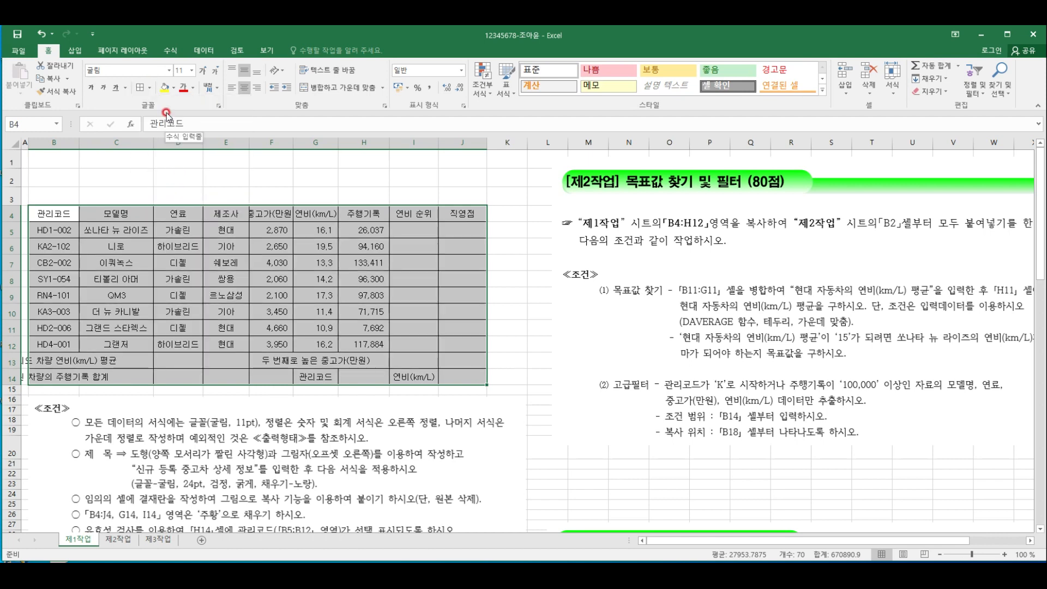
pyautogui.click(149, 89)
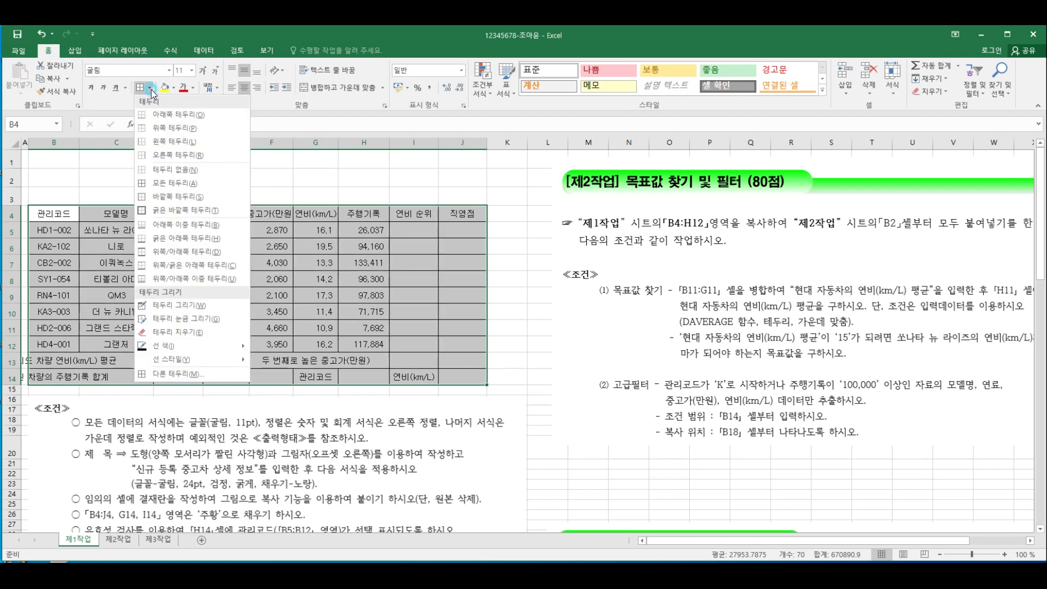
pyautogui.click(181, 210)
pyautogui.click(178, 200)
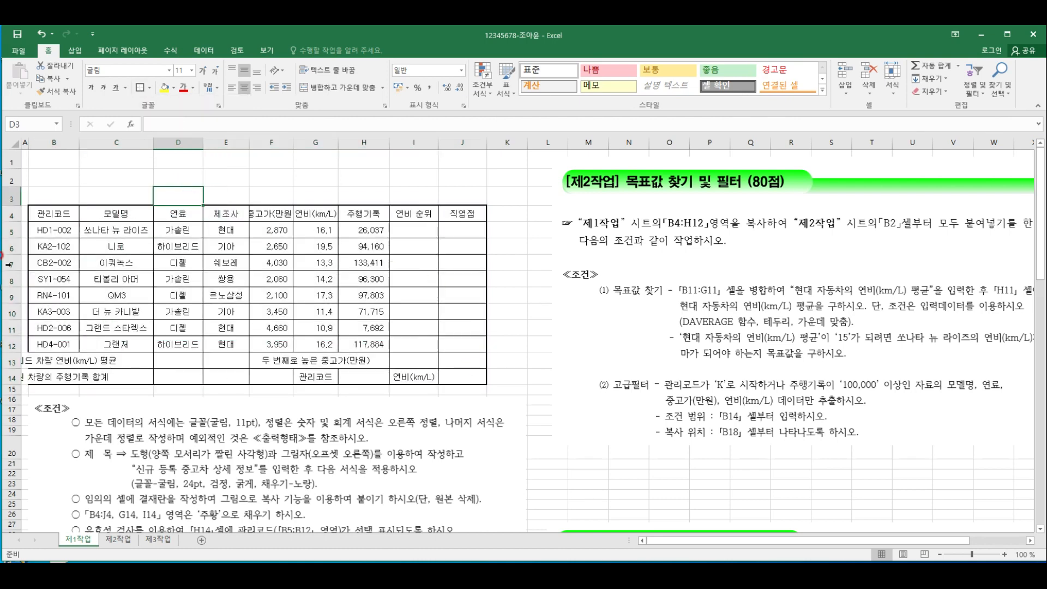
# Add a thick outside border around the data rows B5:J12
pyautogui.moveTo(46, 232); pyautogui.dragTo(458, 345)
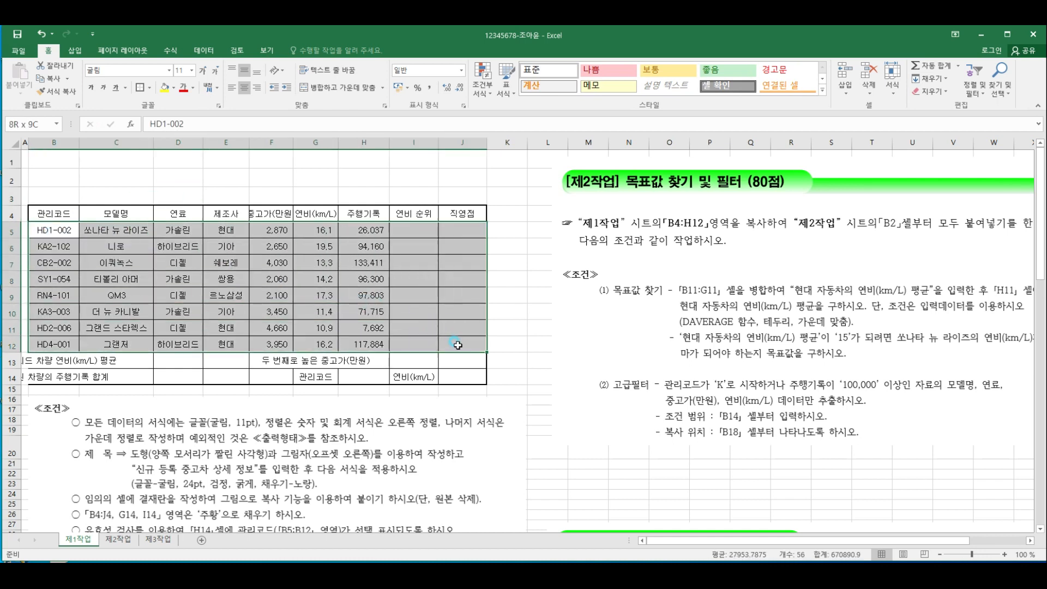
pyautogui.click(139, 88)
pyautogui.click(280, 196)
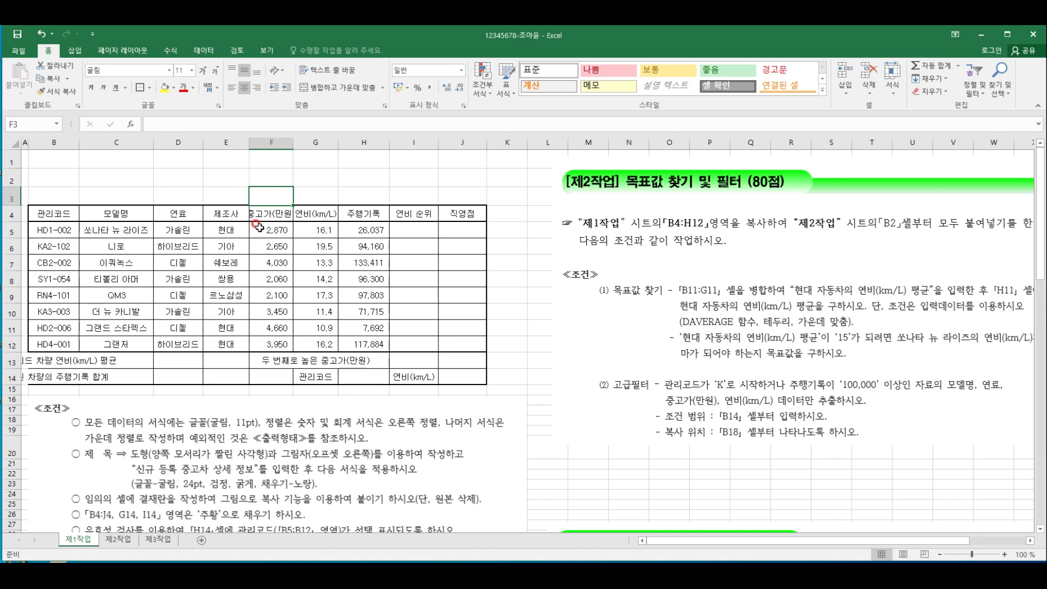
# Insert a line break before the unit in the headers 중고가(만원) in F4 and 연비(km/L) in G4
pyautogui.click(272, 215)
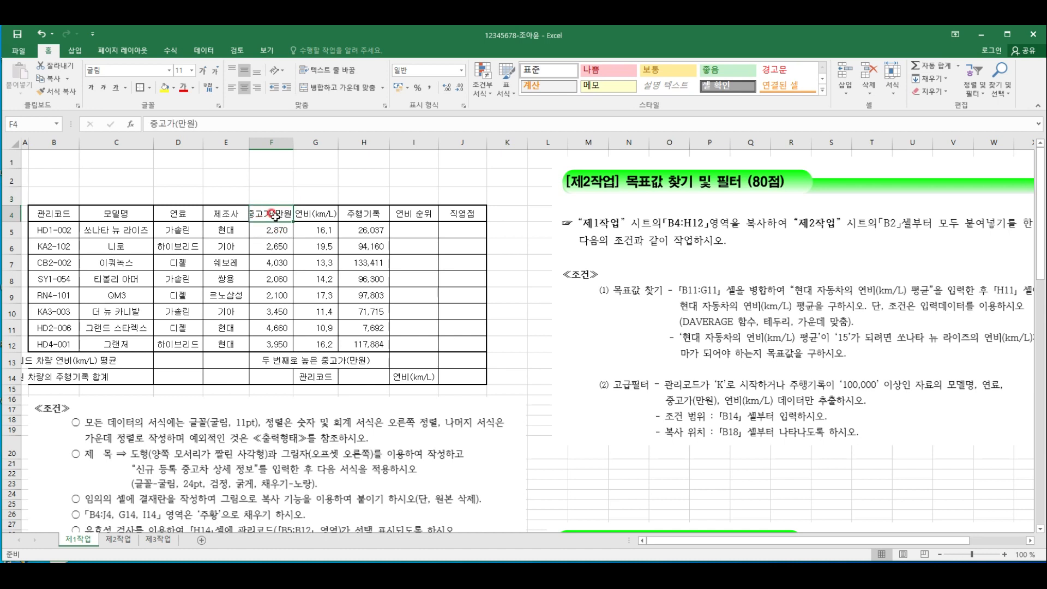
pyautogui.doubleClick(270, 214)
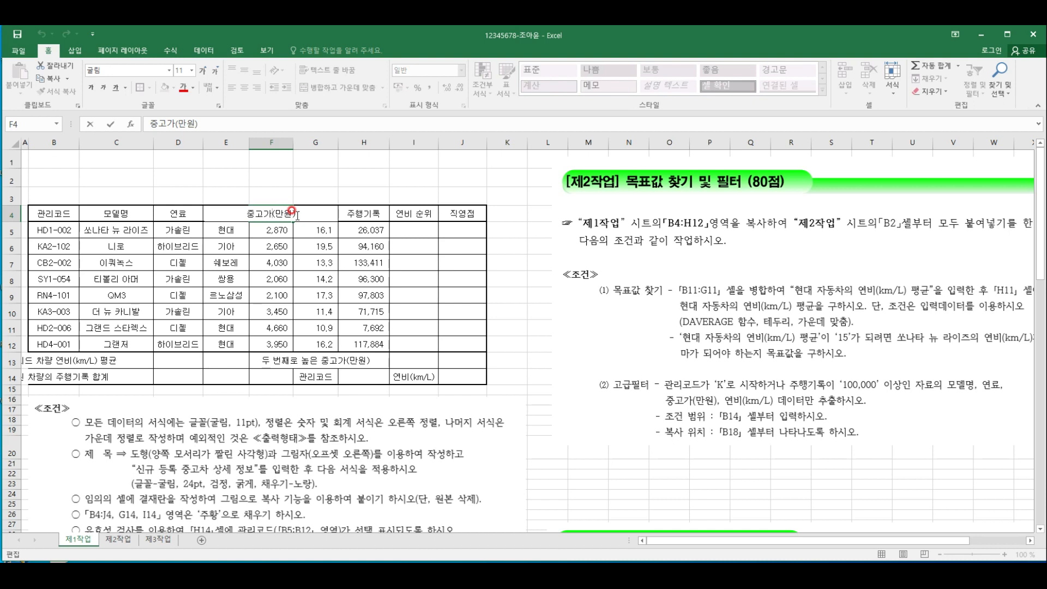
pyautogui.hotkey('alt', 'Return')
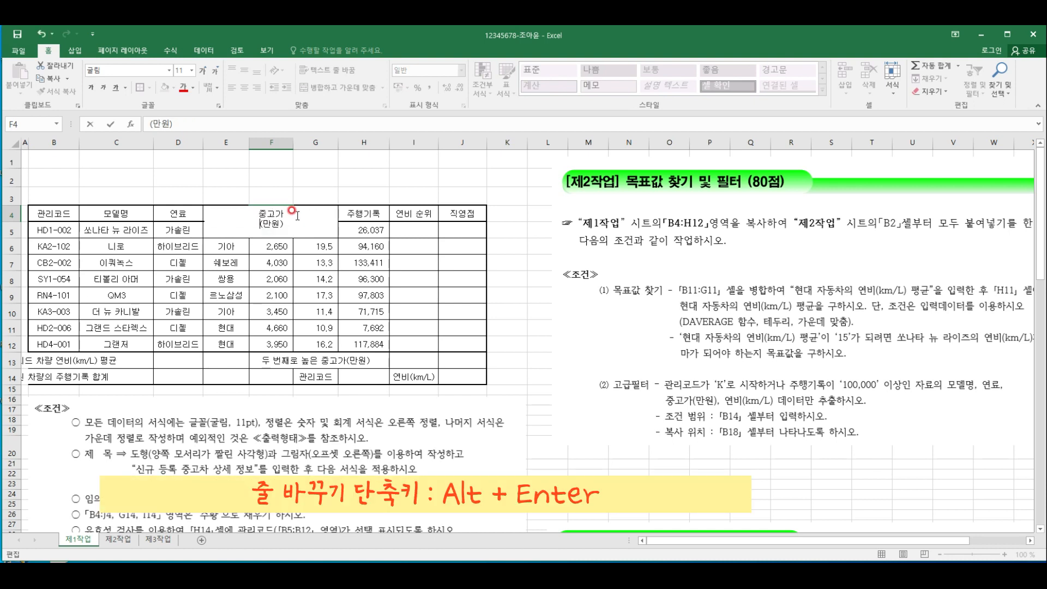
pyautogui.click(284, 261)
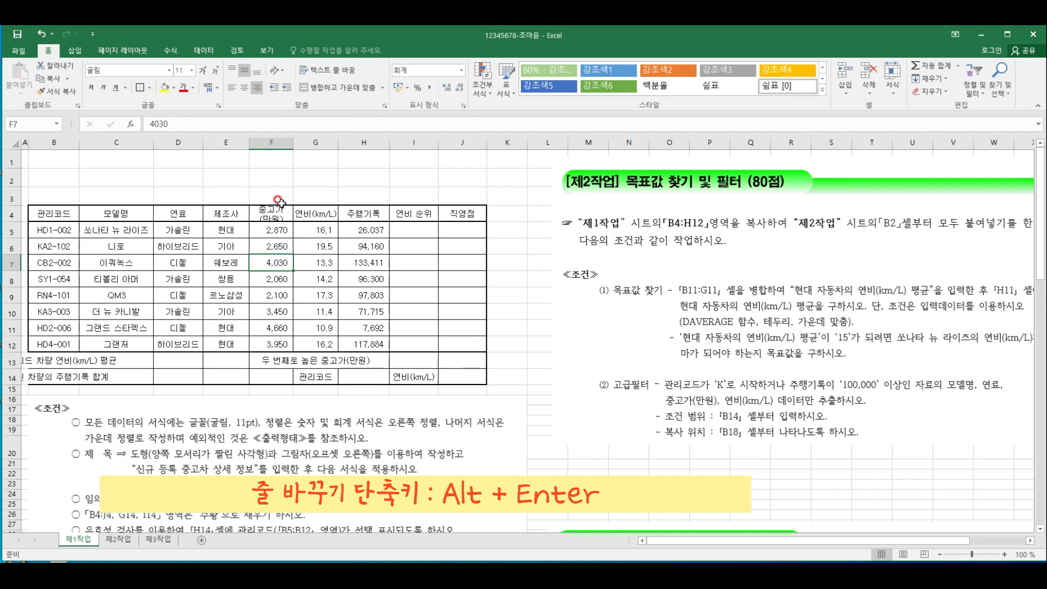
pyautogui.click(319, 210)
pyautogui.doubleClick(310, 212)
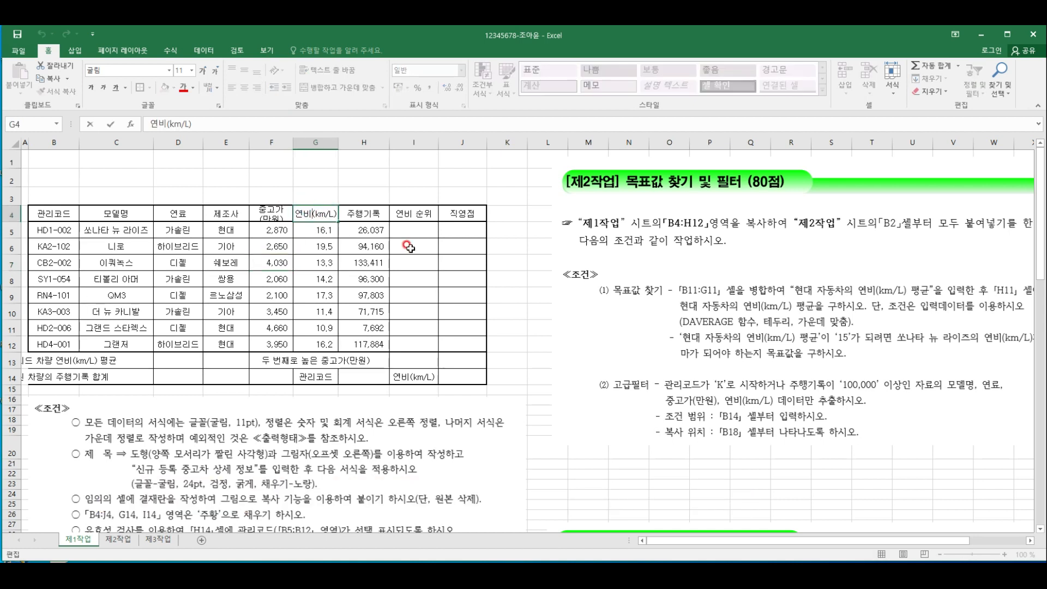
pyautogui.click(316, 207)
pyautogui.hotkey('alt', 'Return')
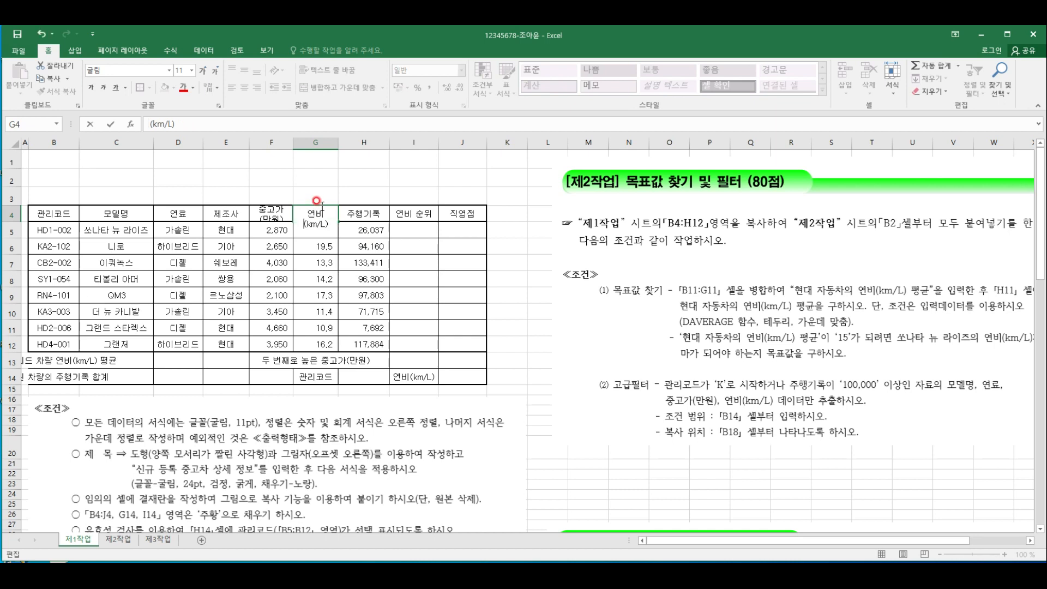
pyautogui.click(299, 314)
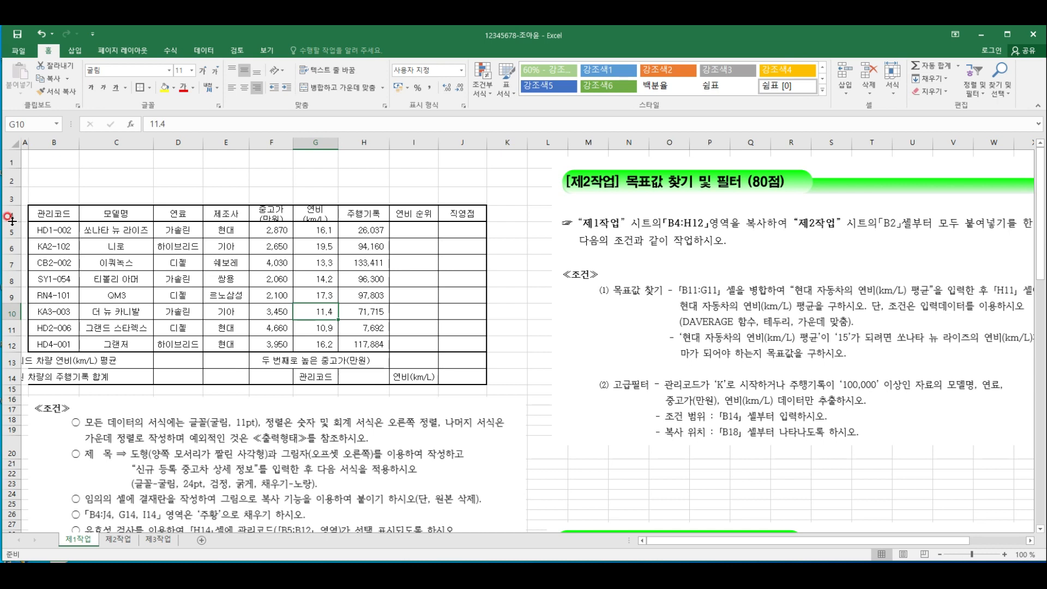
# Increase the height of row 4 slightly so that both lines of the two-line headers fit
pyautogui.moveTo(11, 220); pyautogui.dragTo(11, 224)
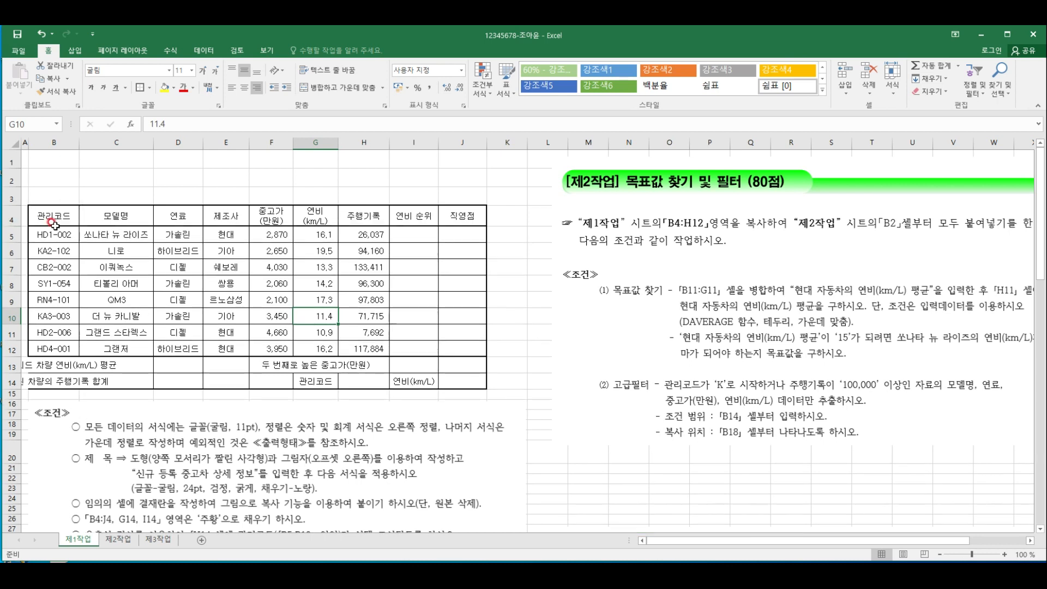
pyautogui.click(219, 249)
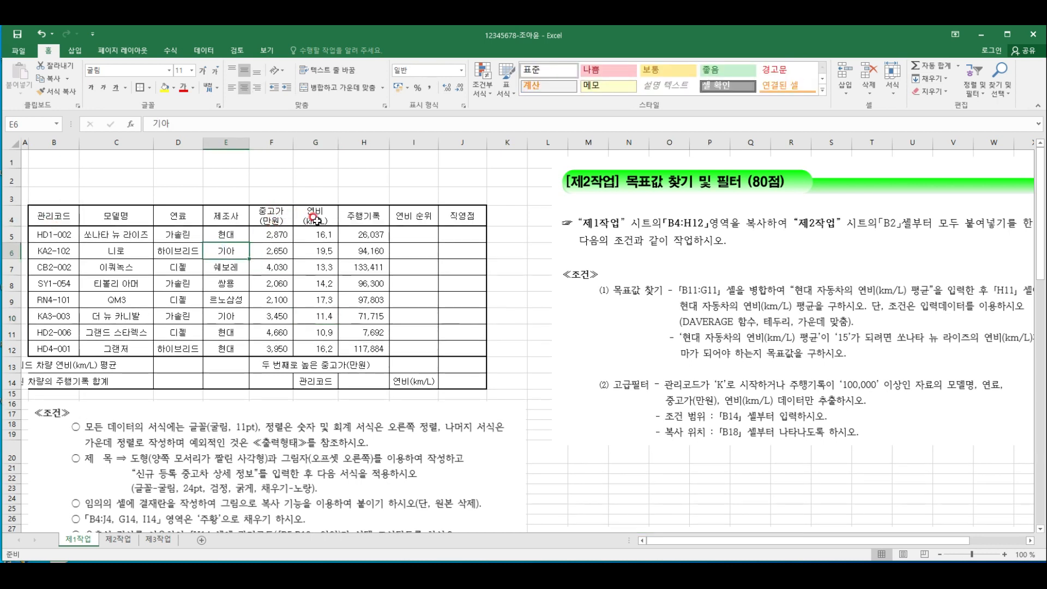
pyautogui.click(284, 220)
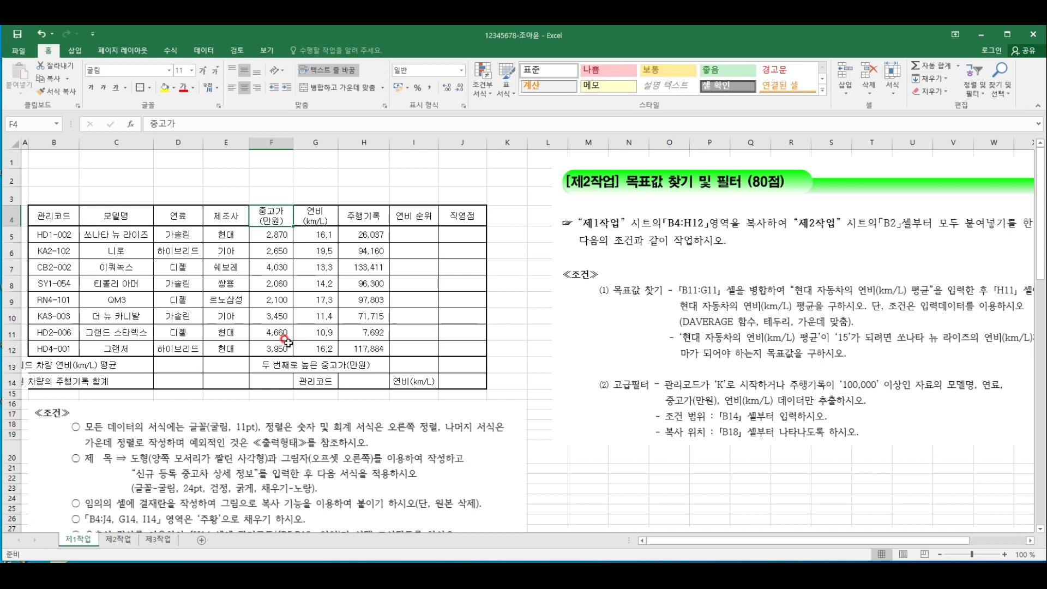
# Merge and center each of the ranges B13:D13, B14:D14, F13:F14 and G13:I13
pyautogui.click(52, 364)
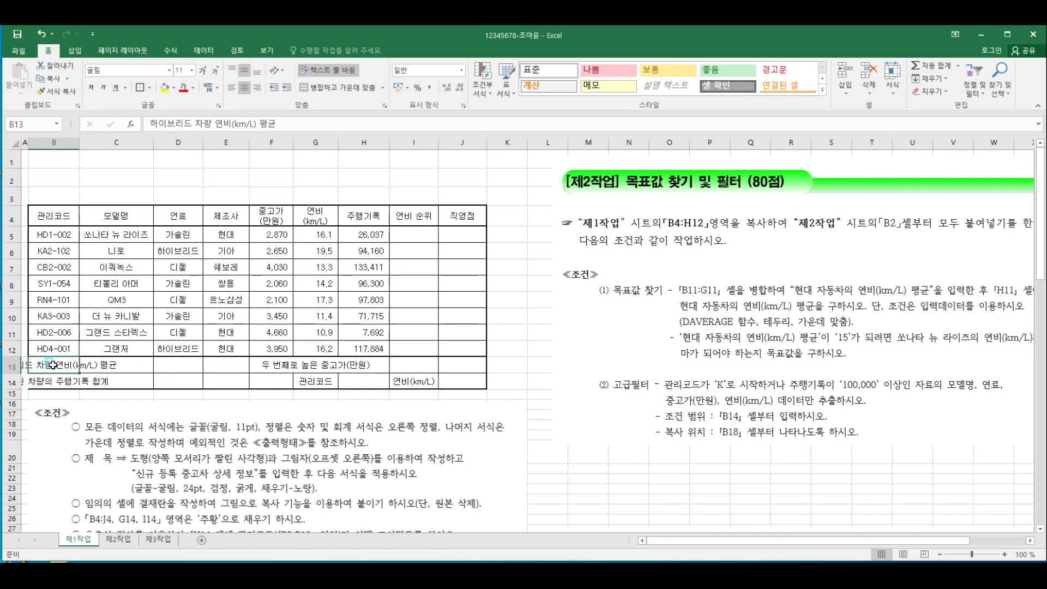
pyautogui.moveTo(52, 364); pyautogui.dragTo(177, 365)
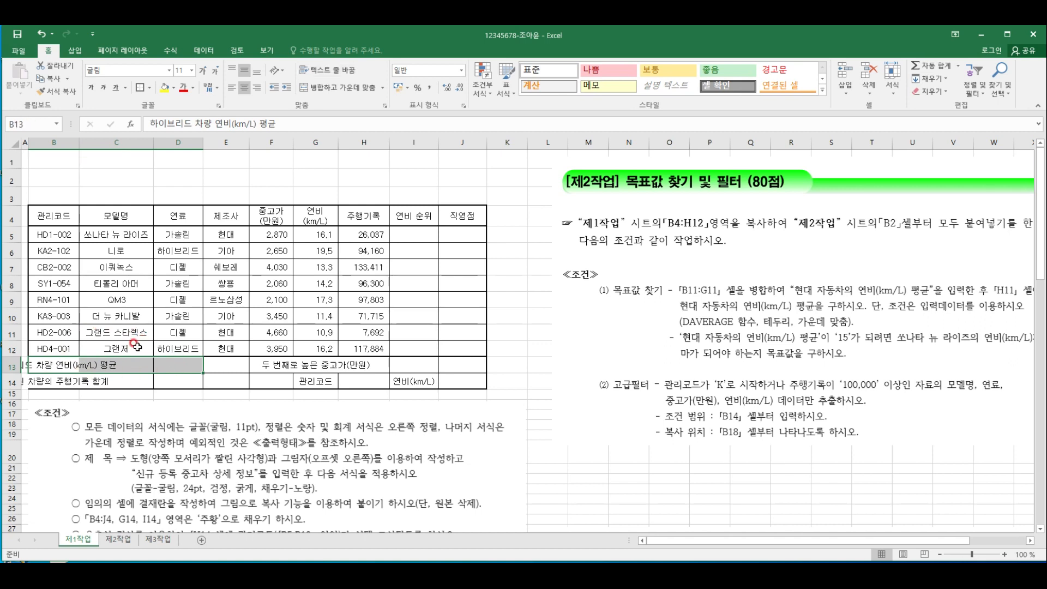
pyautogui.moveTo(43, 364); pyautogui.dragTo(157, 363)
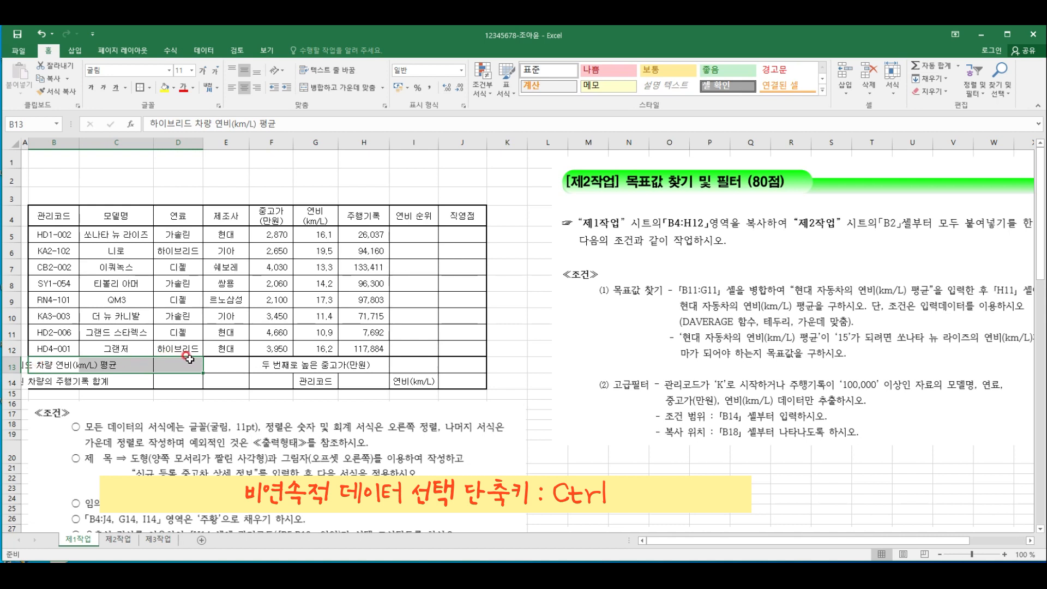
pyautogui.keyDown('ctrl'); pyautogui.click(61, 381); pyautogui.keyUp('ctrl')
pyautogui.moveTo(62, 382); pyautogui.dragTo(175, 369)
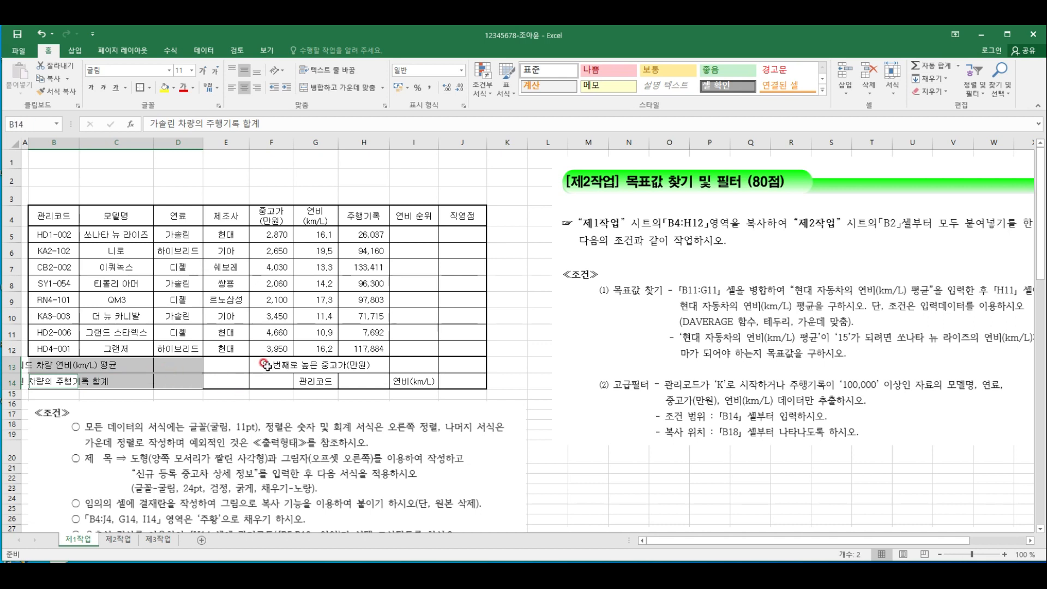
pyautogui.moveTo(267, 365); pyautogui.dragTo(265, 380)
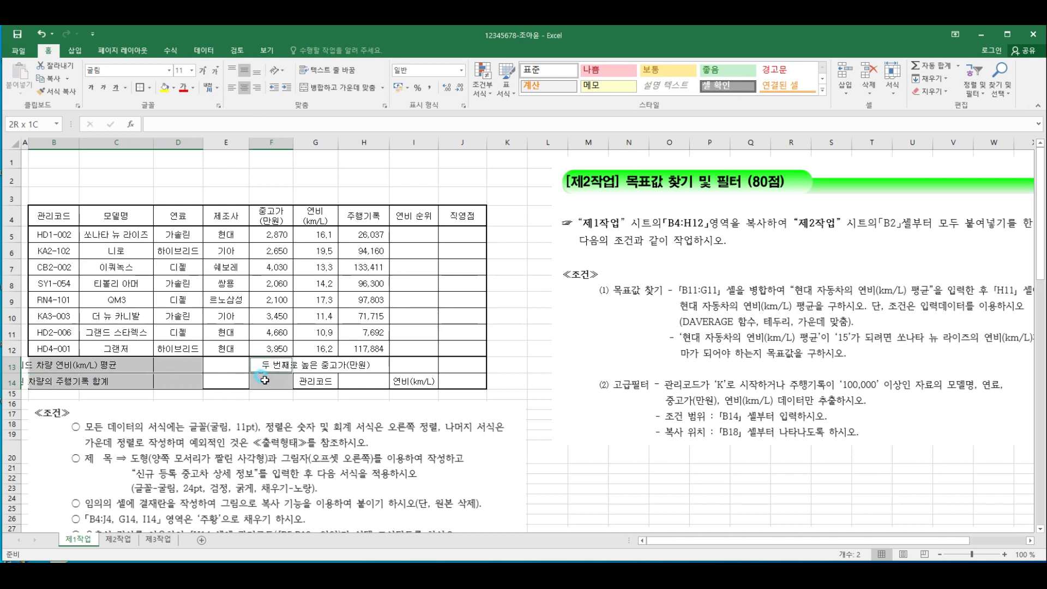
pyautogui.keyDown('ctrl'); pyautogui.click(319, 365); pyautogui.keyUp('ctrl')
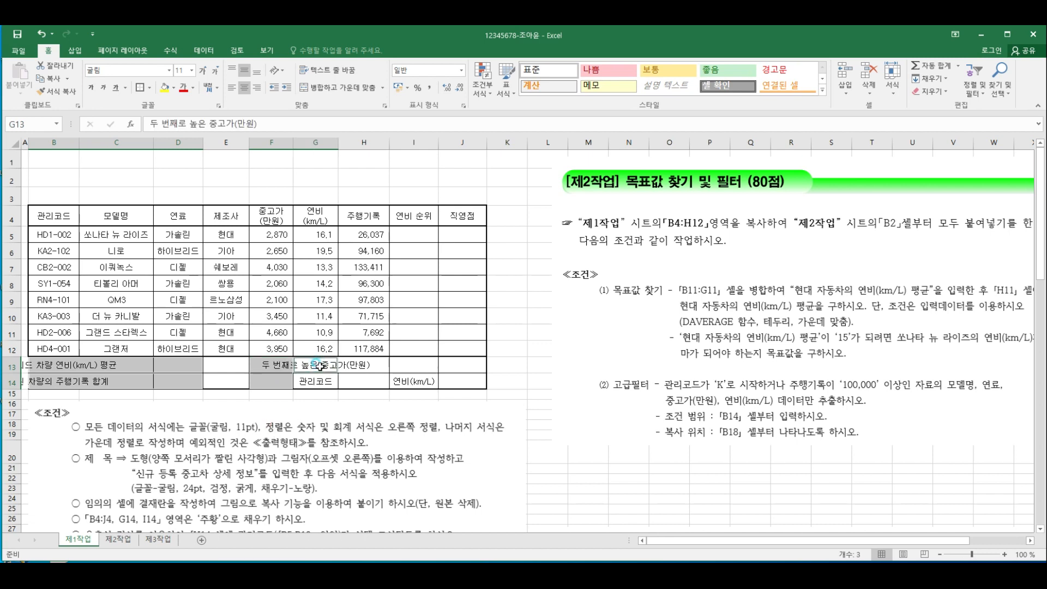
pyautogui.moveTo(319, 365); pyautogui.dragTo(402, 357)
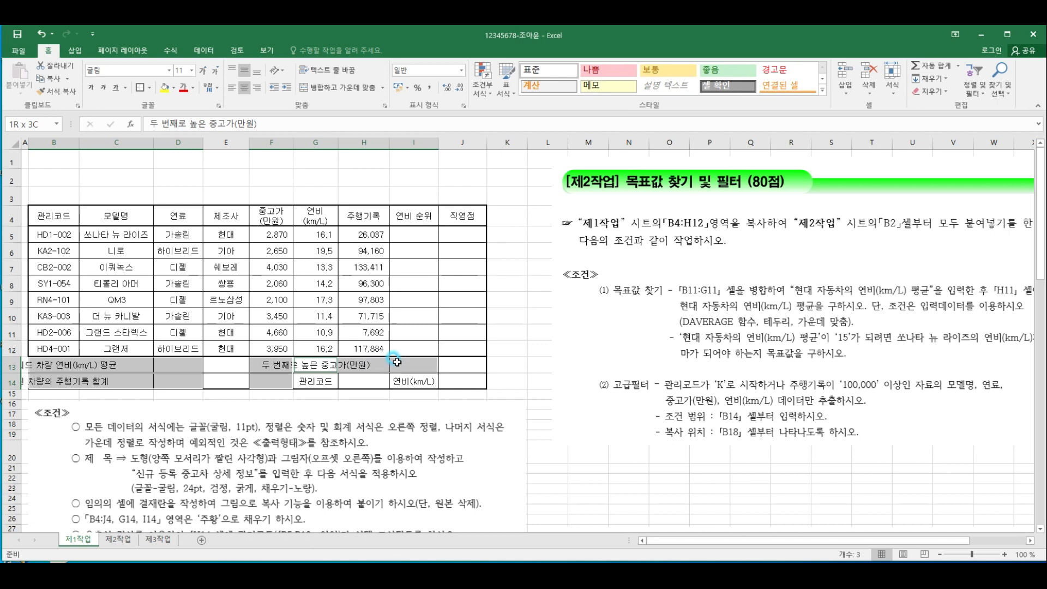
pyautogui.click(367, 96)
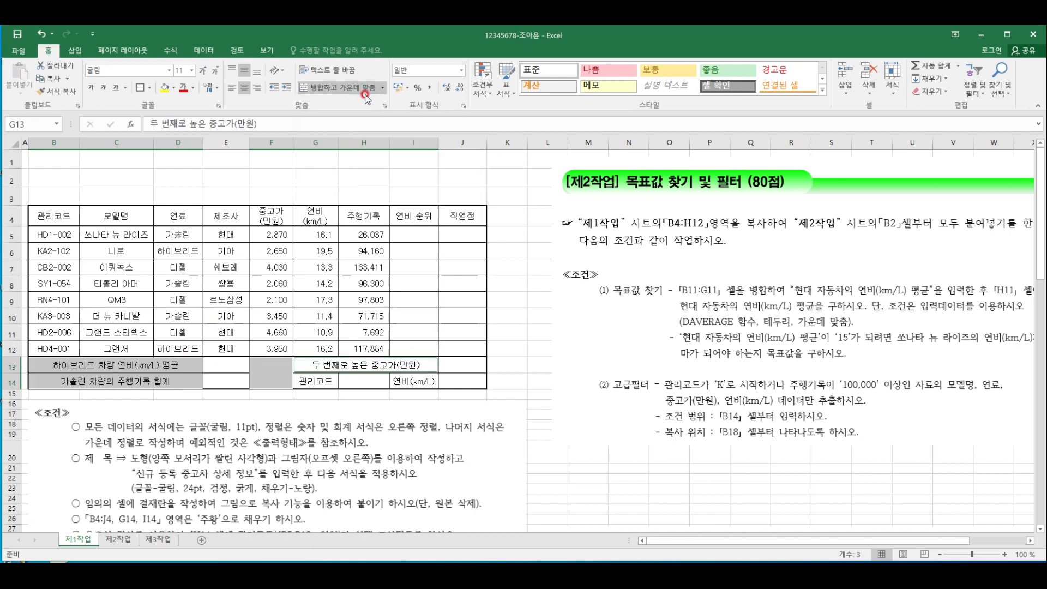
pyautogui.click(460, 285)
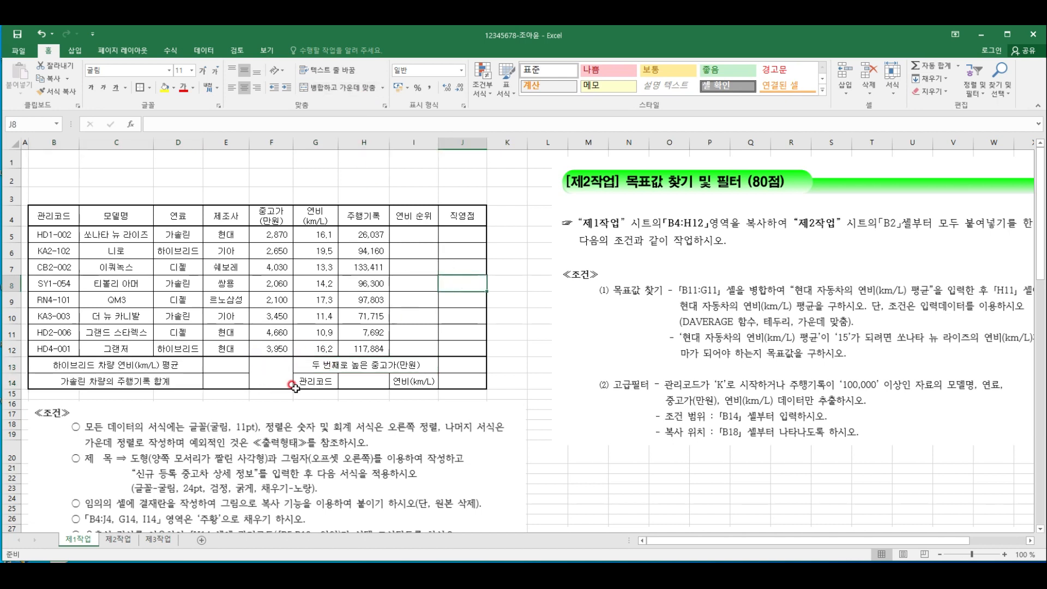
# Add both diagonal borders to the merged cell F13:F14 so they form an X
pyautogui.click(270, 369)
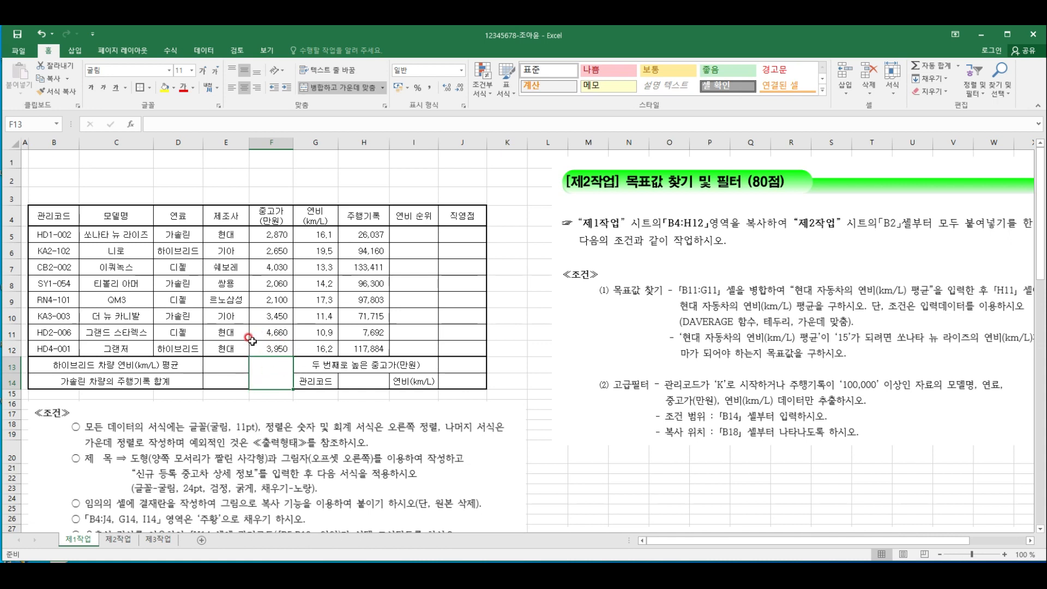
pyautogui.rightClick(268, 376)
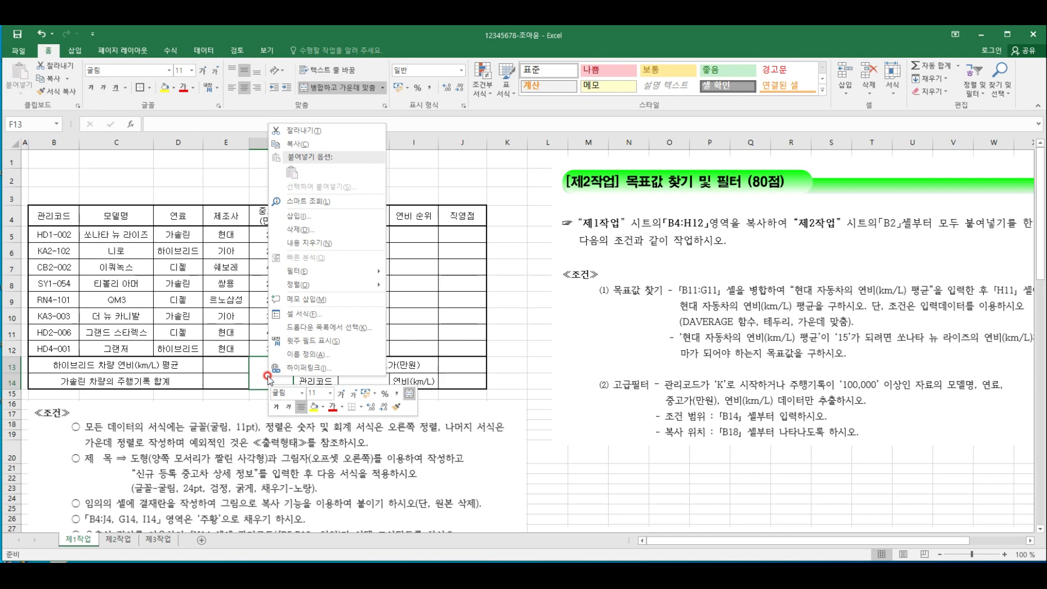
pyautogui.click(315, 315)
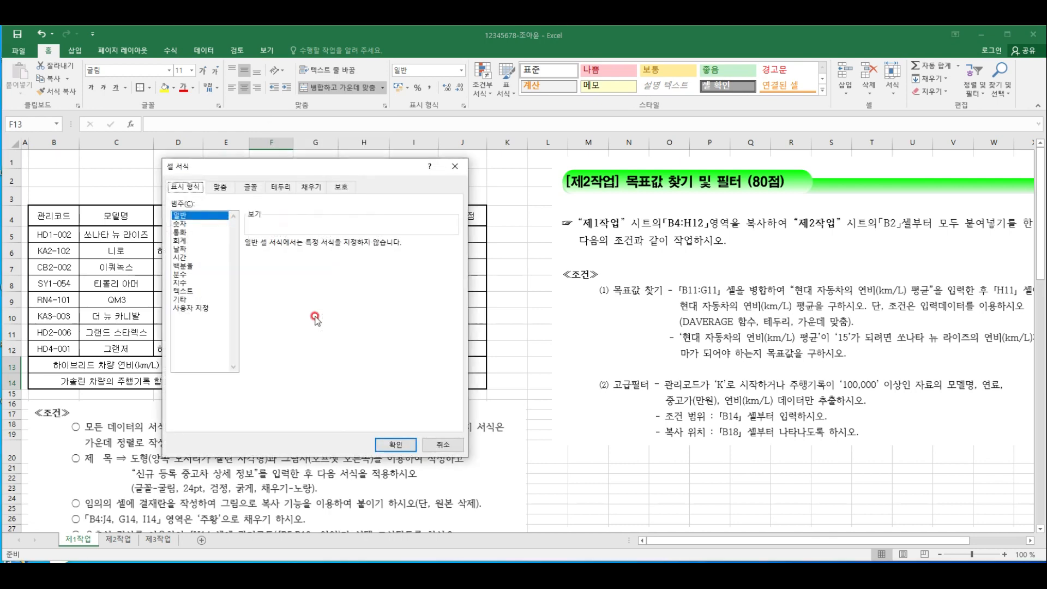
pyautogui.click(455, 167)
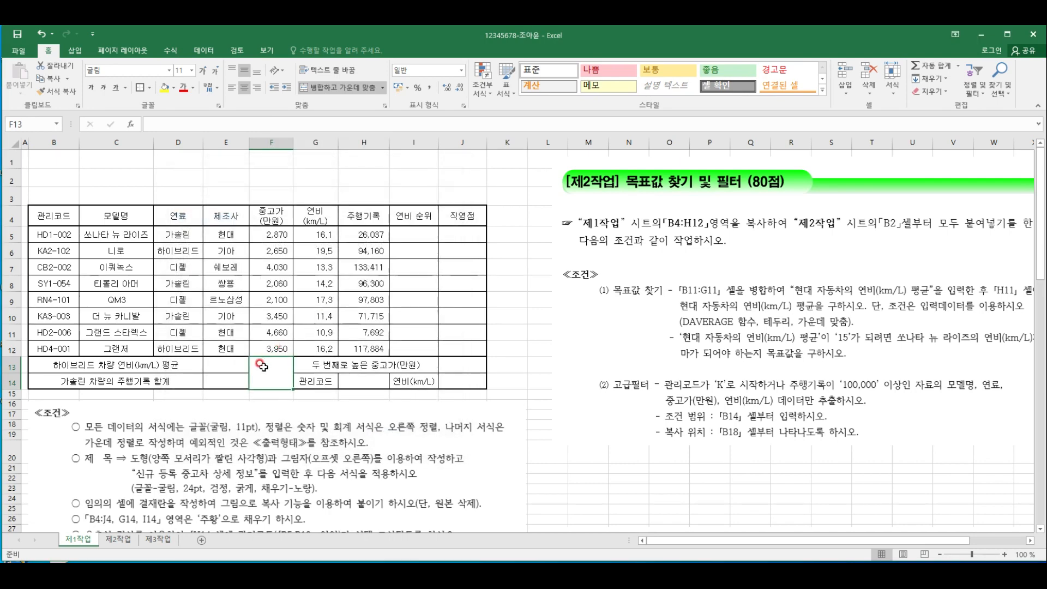
pyautogui.click(464, 106)
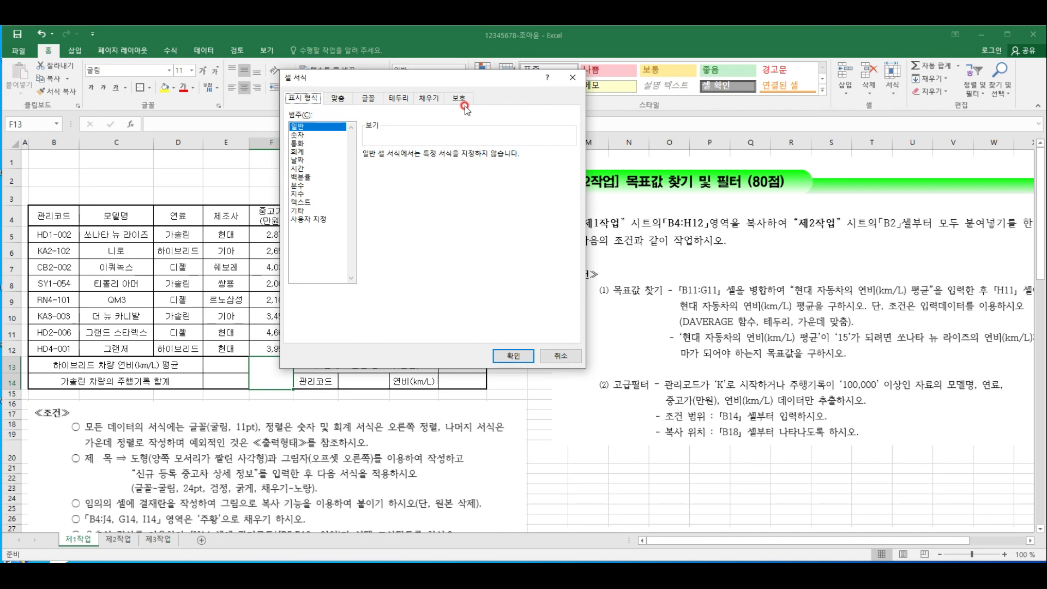
pyautogui.click(398, 100)
pyautogui.click(408, 151)
pyautogui.click(377, 251)
pyautogui.click(500, 251)
pyautogui.click(516, 357)
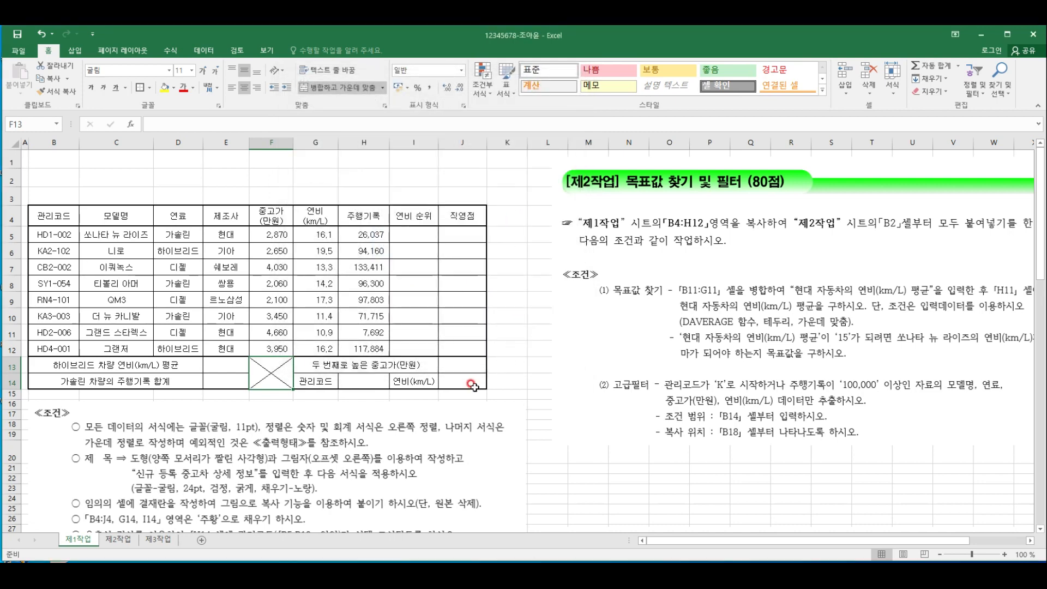
pyautogui.click(473, 385)
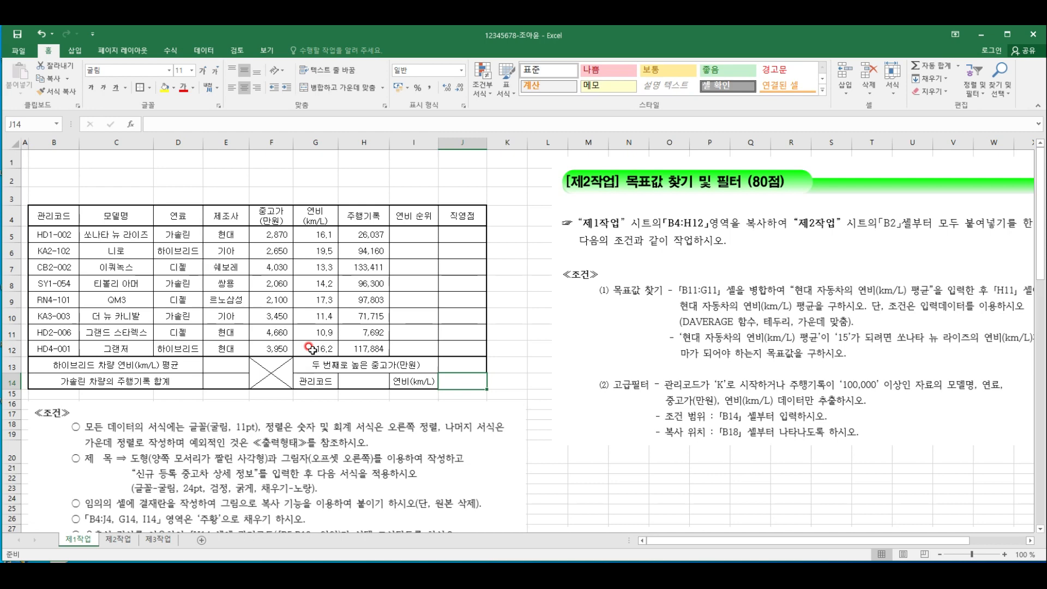
# Draw a rectangle with both top corners snipped above the table in rows 1 to 3, about 2.22 cm high and 13.71 cm wide
pyautogui.click(462, 277)
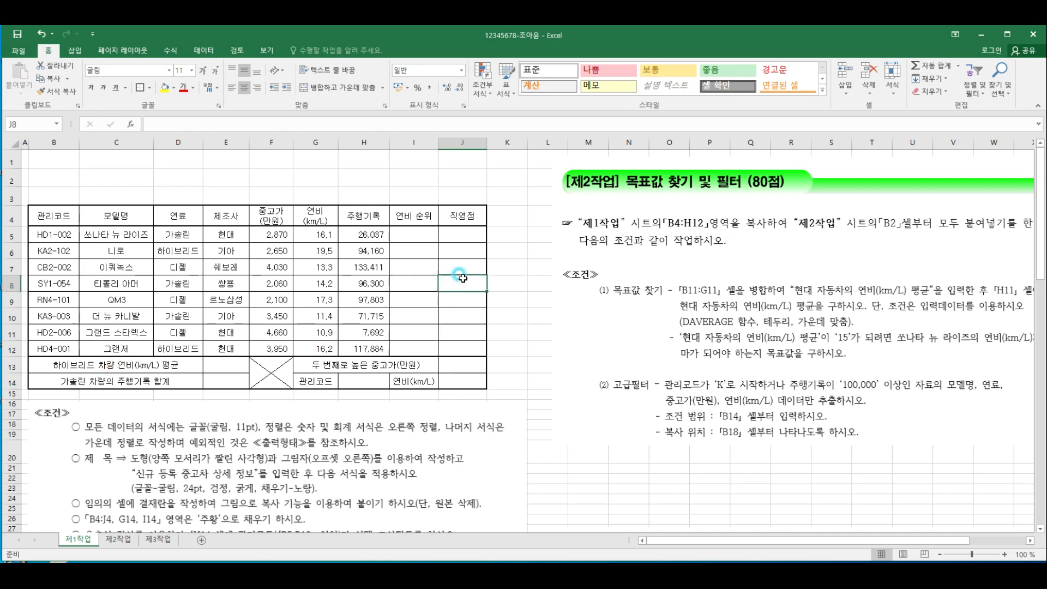
pyautogui.scroll(-1, 462, 277)
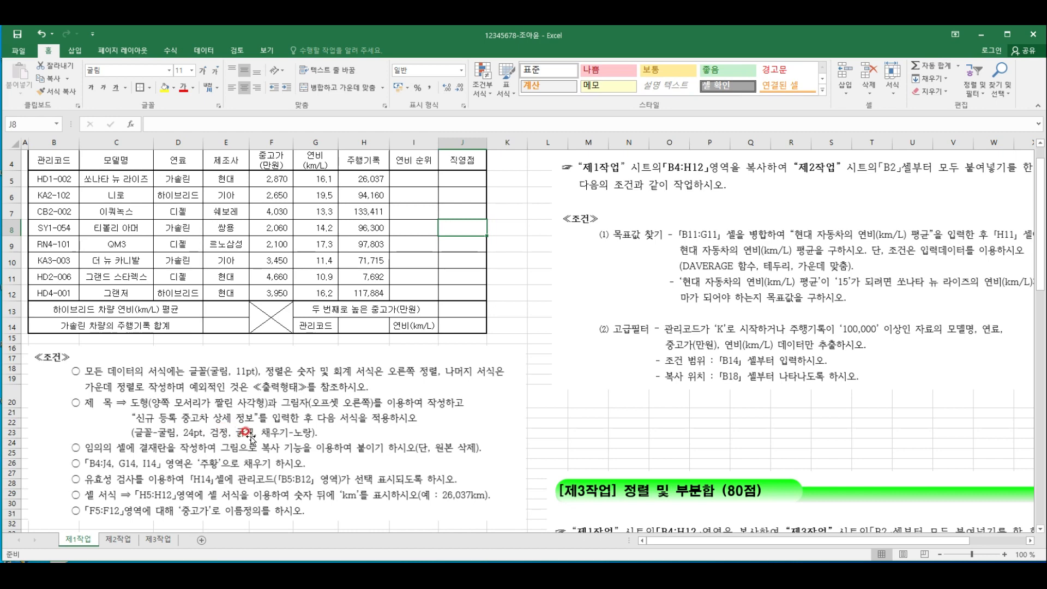
pyautogui.scroll(1, 381, 382)
pyautogui.click(442, 332)
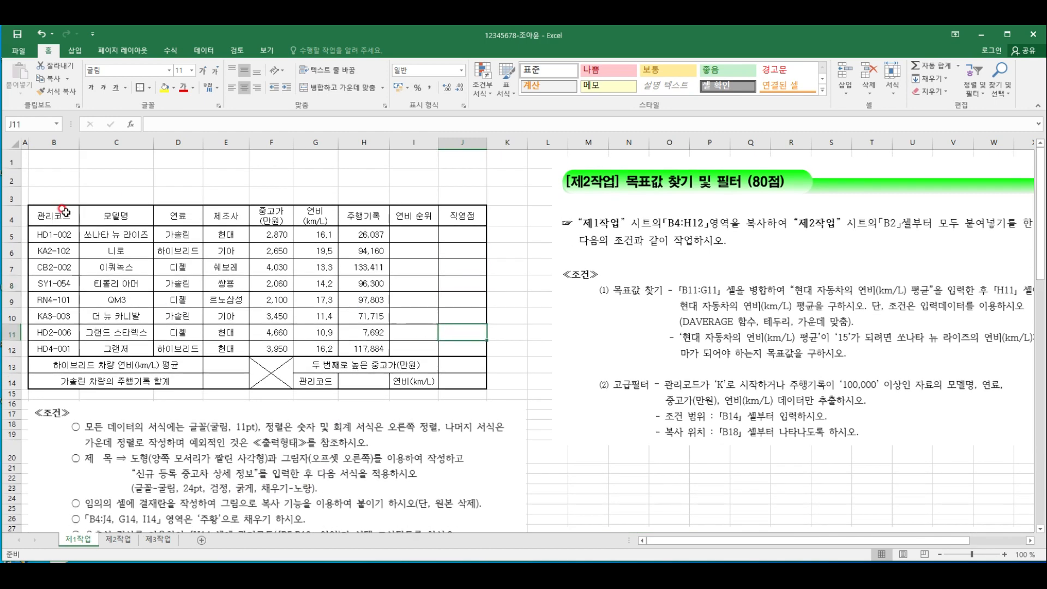
pyautogui.click(75, 51)
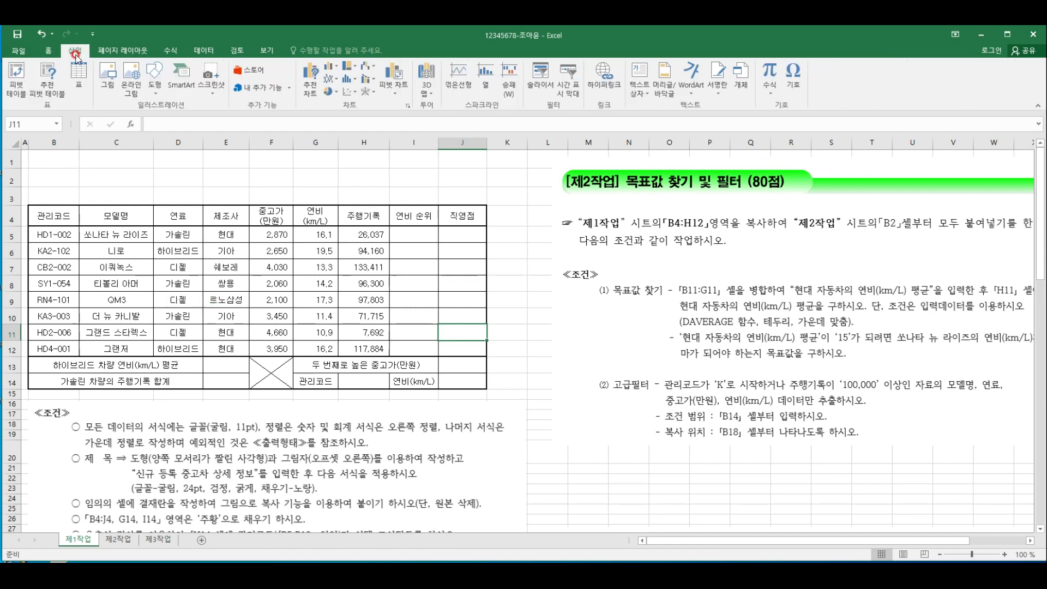
pyautogui.click(157, 92)
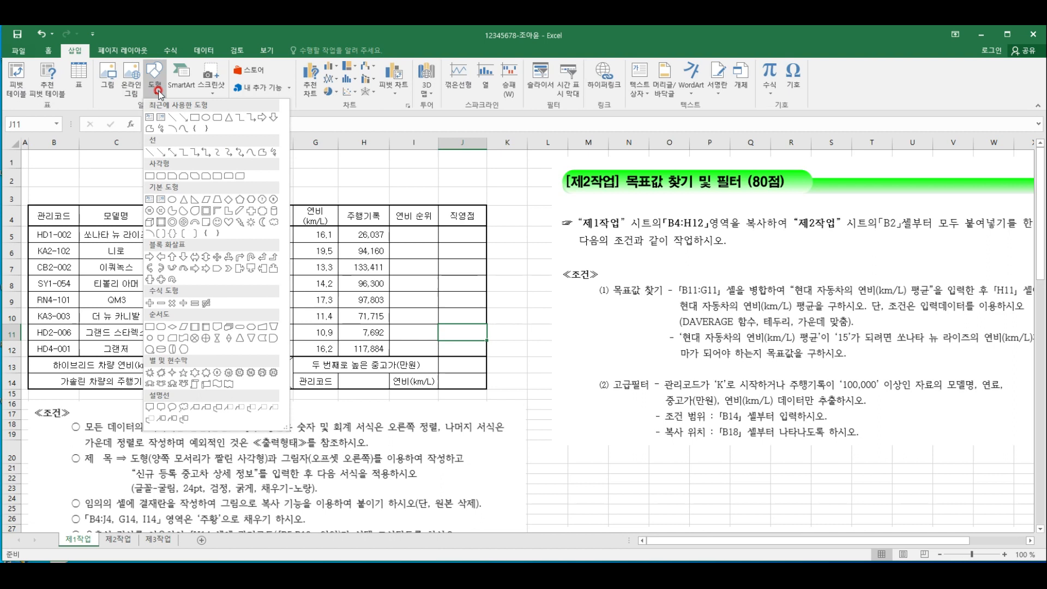
pyautogui.click(184, 176)
pyautogui.moveTo(32, 156); pyautogui.dragTo(324, 202)
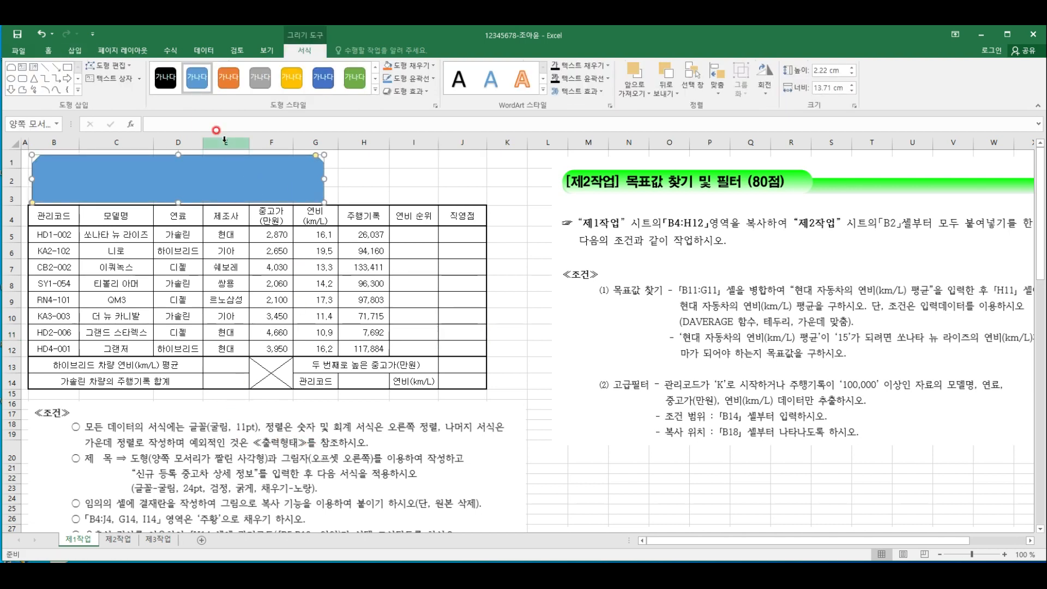
# Apply the outer shadow 오프셋 오른쪽 to the snipped rectangle
pyautogui.click(408, 92)
pyautogui.moveTo(445, 140)
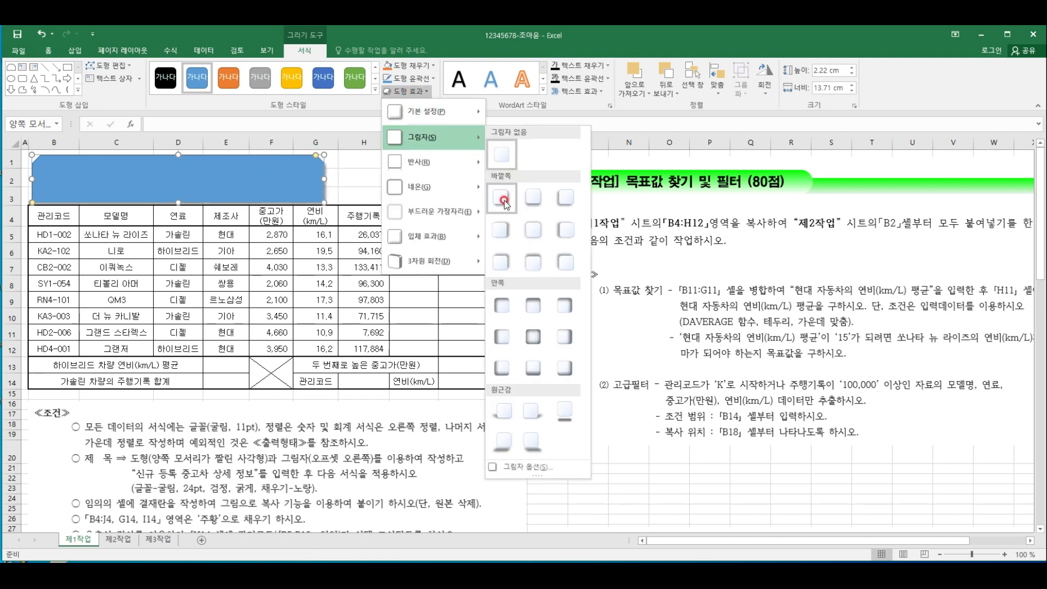
pyautogui.click(502, 230)
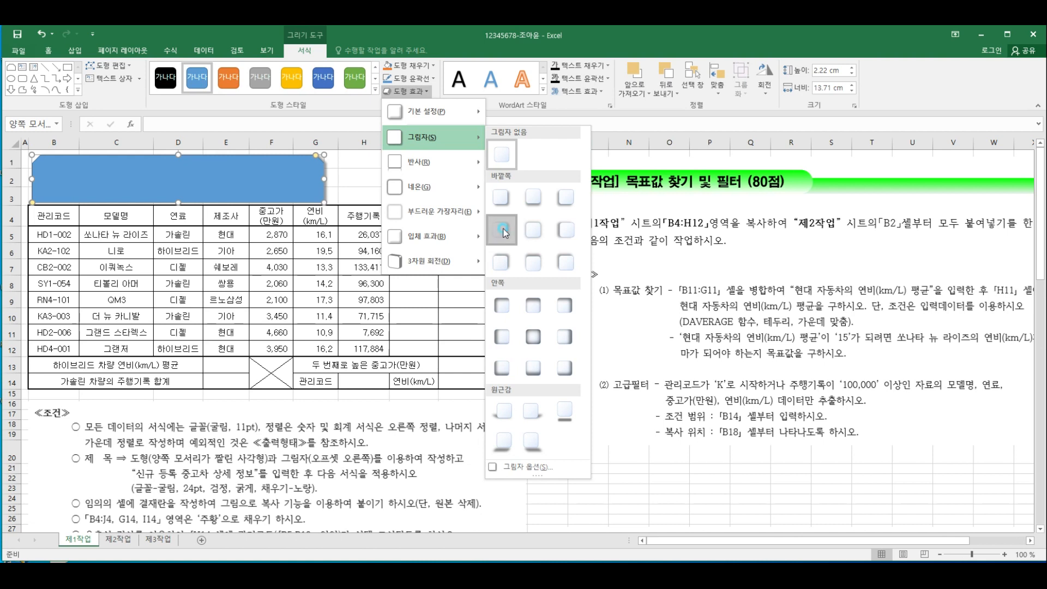
# Set the title shape's font to 굴림 at 24 pt
pyautogui.click(50, 53)
pyautogui.click(154, 69)
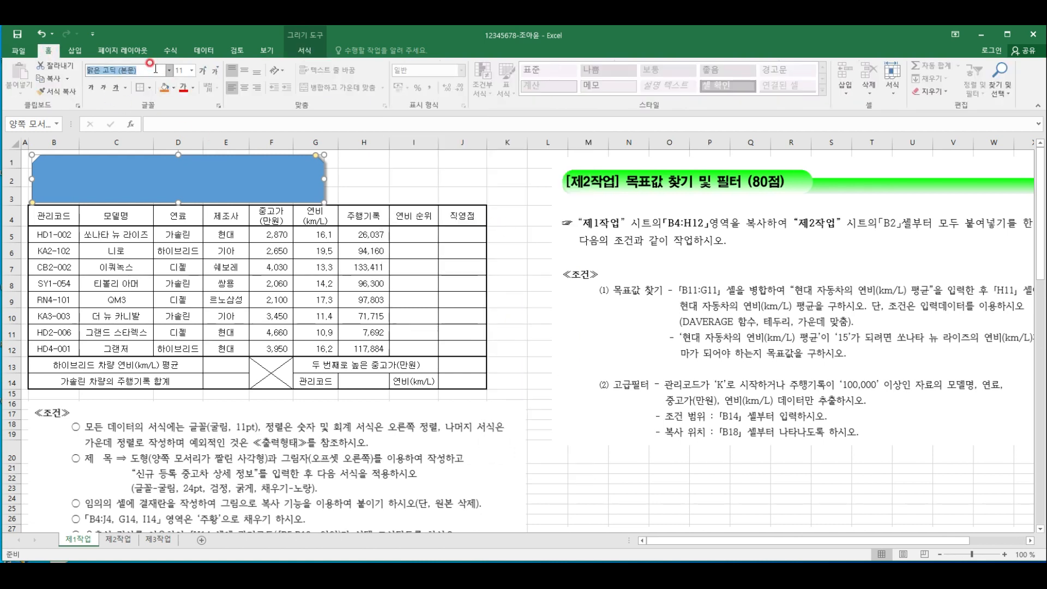
pyautogui.write('굴림')
pyautogui.click(178, 71)
pyautogui.write('24')
pyautogui.press('Return')
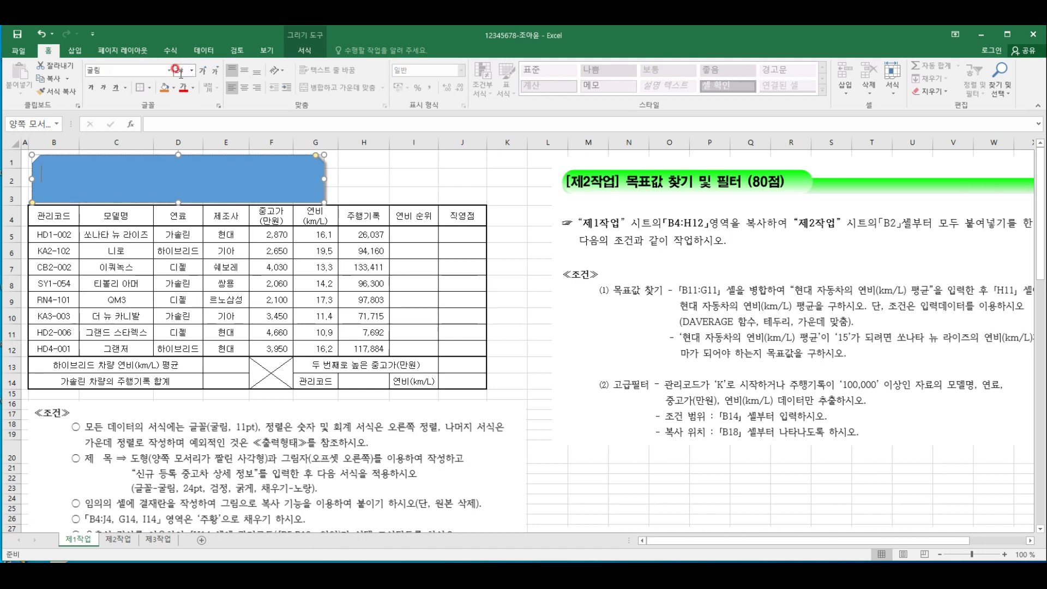
# Fill the title shape with yellow and set its font color to black
pyautogui.click(168, 88)
pyautogui.click(174, 88)
pyautogui.click(193, 186)
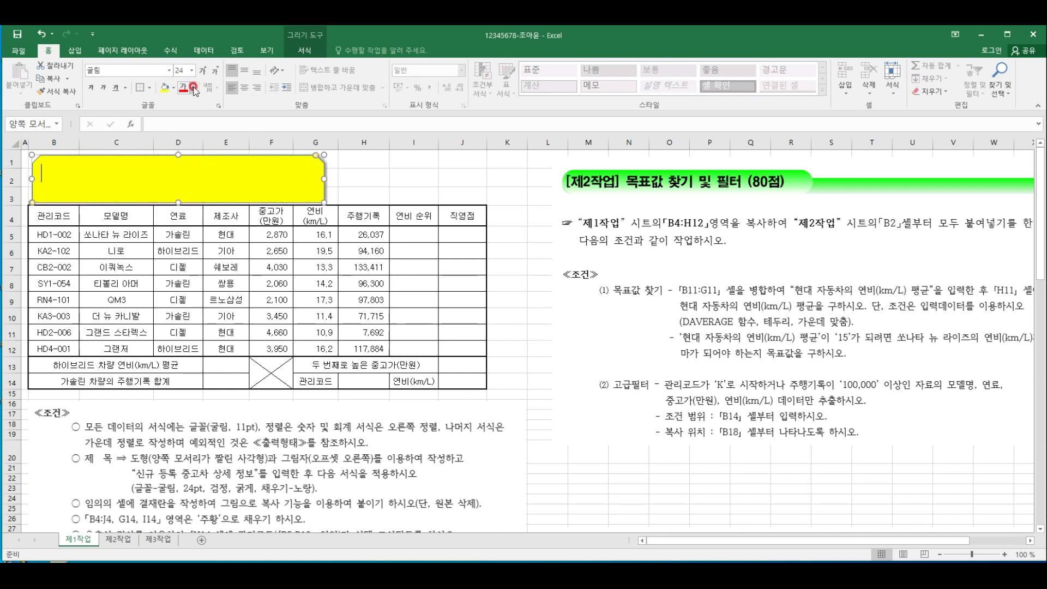
pyautogui.click(194, 89)
pyautogui.click(190, 119)
# Center the title shape's text vertically and horizontally and enter 신규 등록 중고차 상세 정보
pyautogui.click(245, 71)
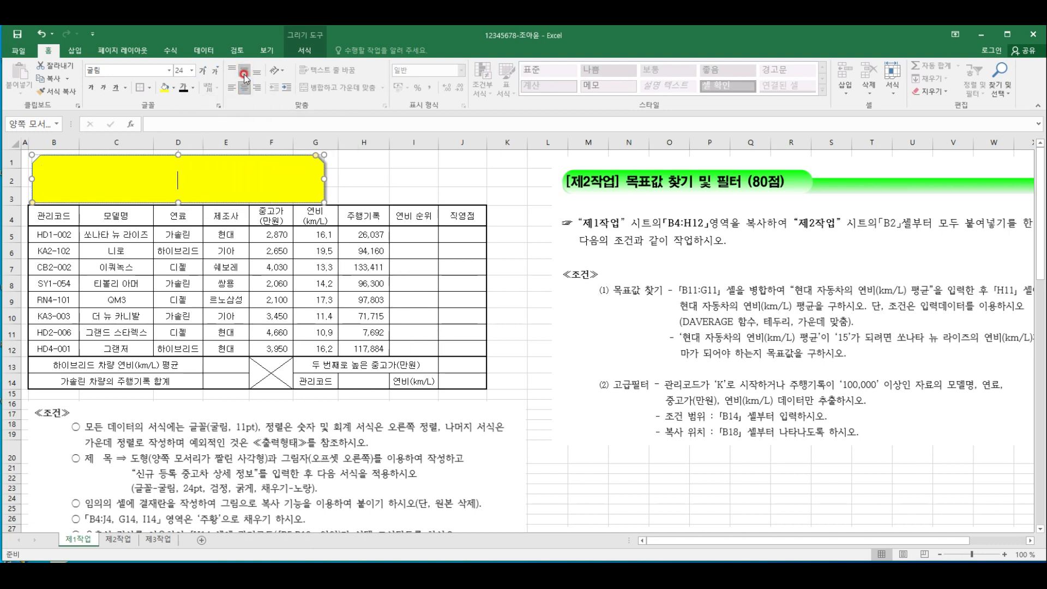
pyautogui.click(245, 87)
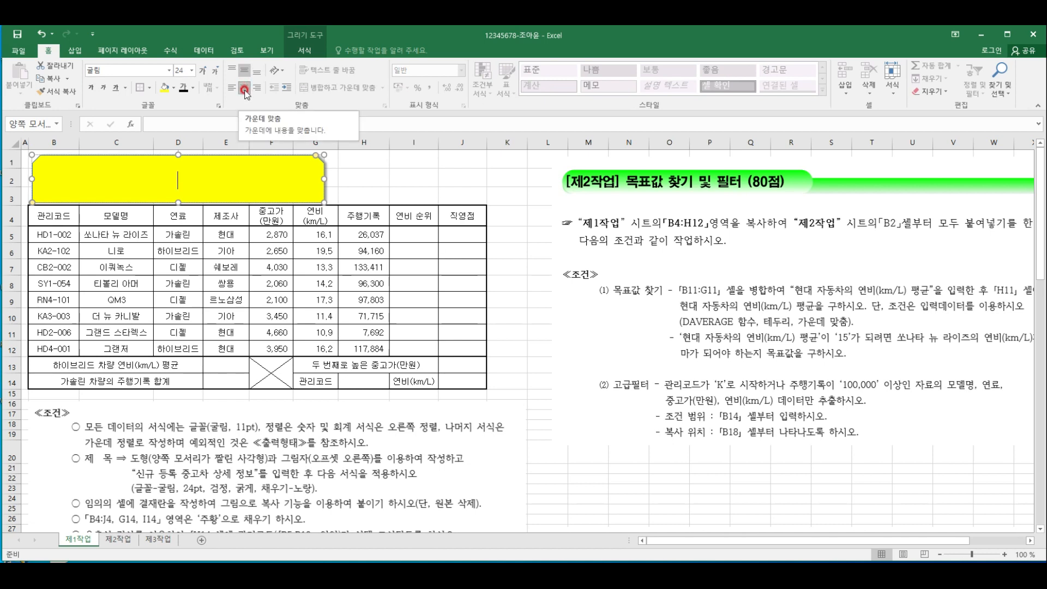
pyautogui.write('신규 등록 중고차 사상세 정보')
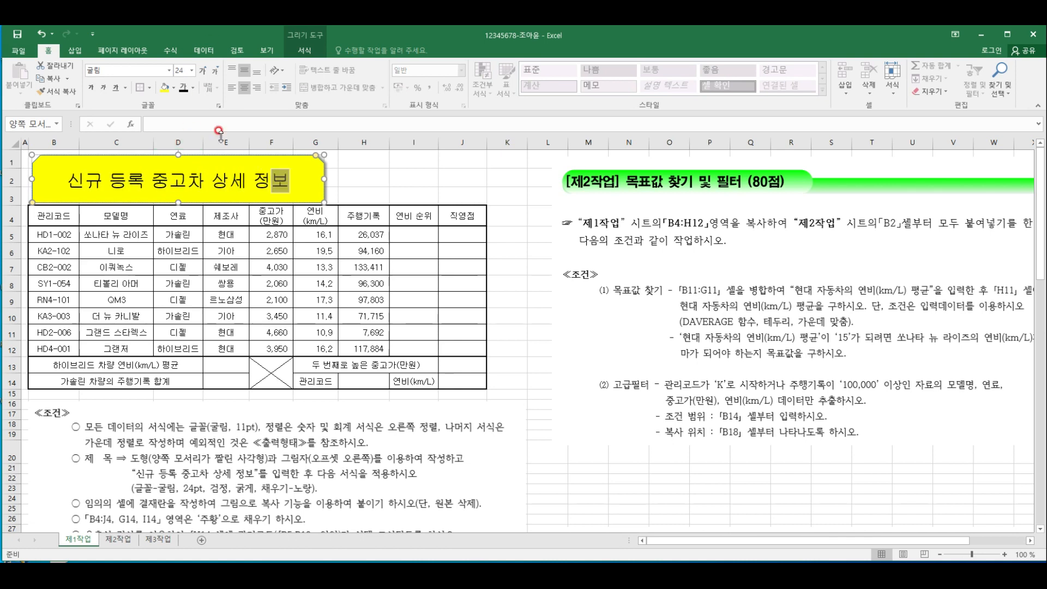
# Make the title text in the yellow shape bold and deselect the shape
pyautogui.click(312, 166)
pyautogui.click(92, 89)
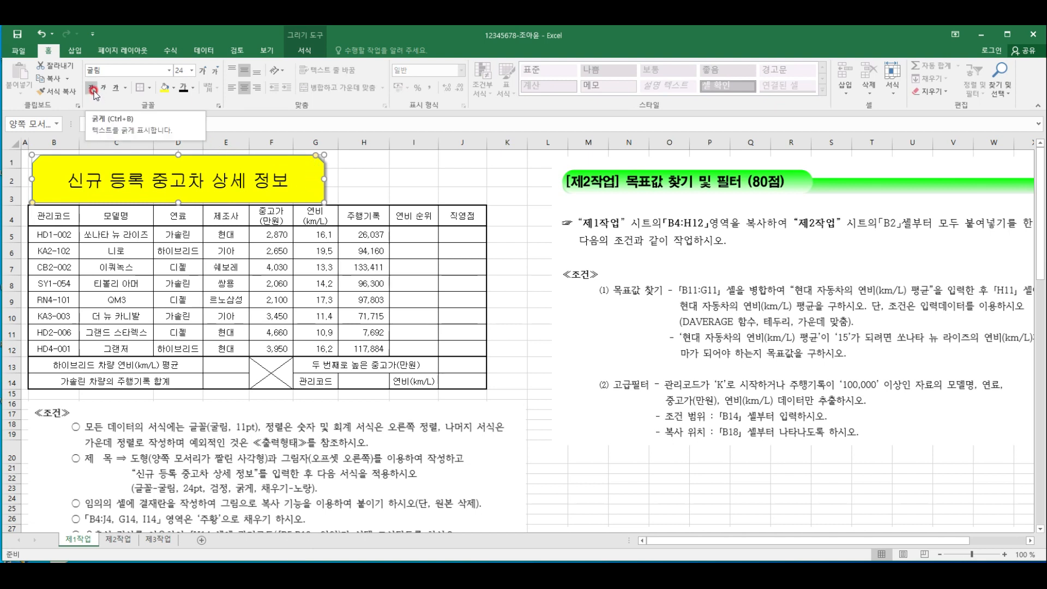
pyautogui.click(91, 89)
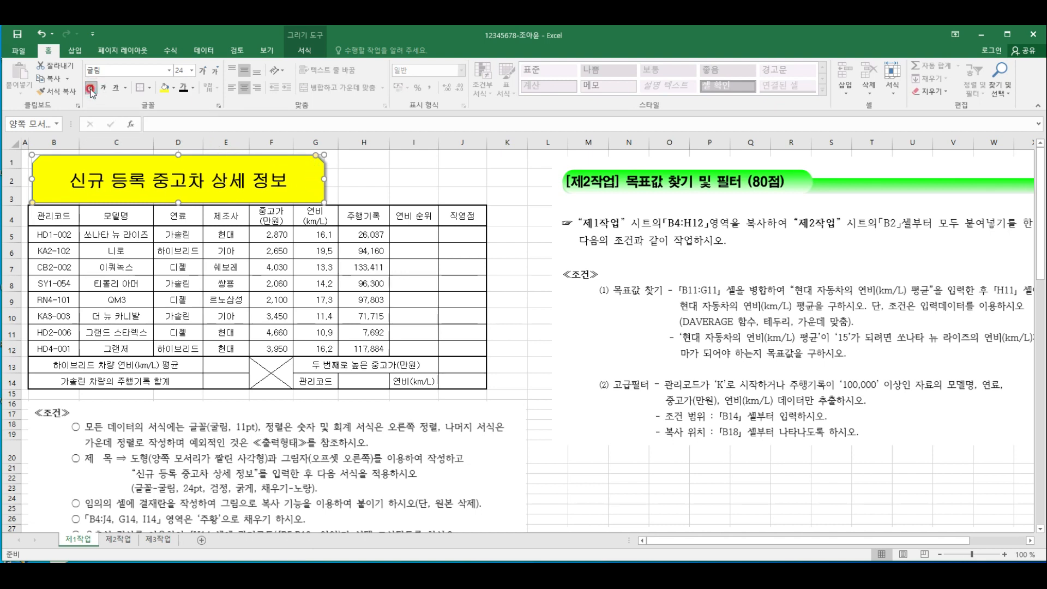
pyautogui.click(283, 201)
pyautogui.click(367, 181)
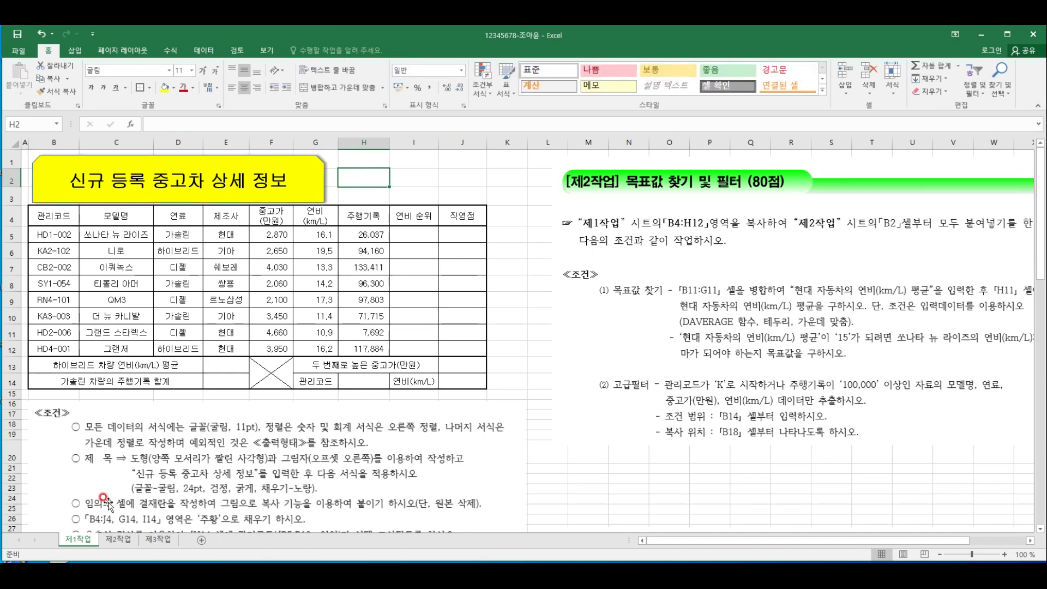
# Move the [제2작업] instruction picture from the 제1작업 sheet to the 제2작업 sheet, beside the empty working area
pyautogui.scroll(-1, 106, 501)
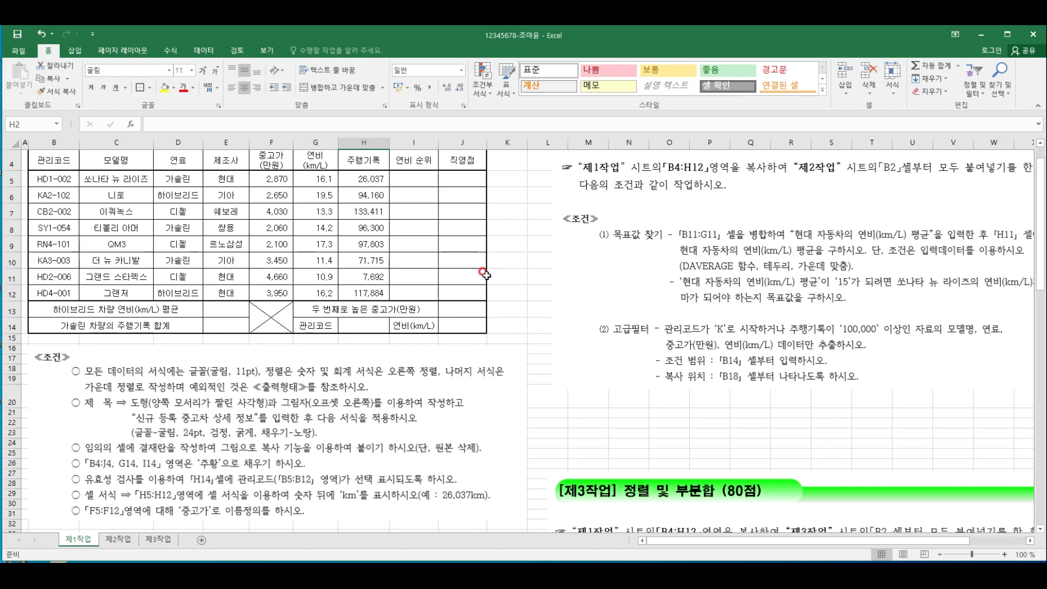
pyautogui.scroll(1, 578, 262)
pyautogui.scroll(-2, 648, 301)
pyautogui.scroll(-2, 648, 301)
pyautogui.scroll(5, 705, 408)
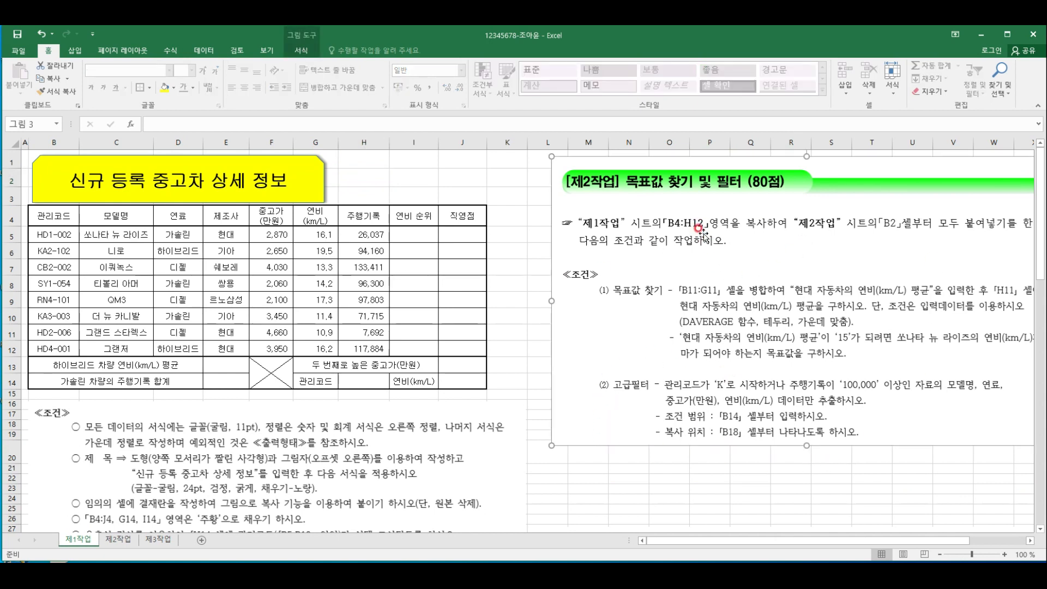
pyautogui.click(118, 539)
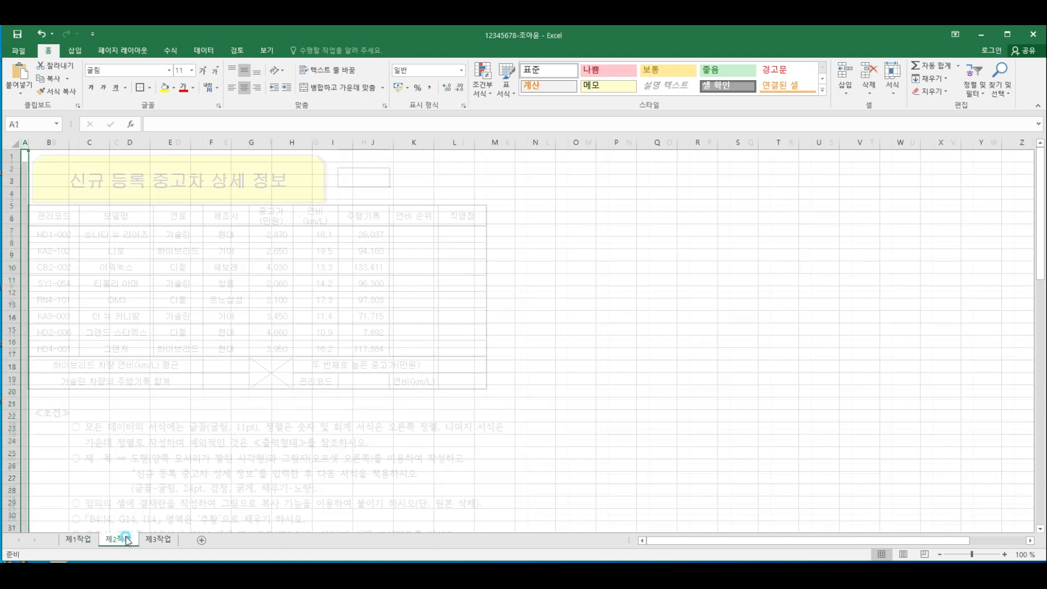
pyautogui.click(614, 231)
pyautogui.hotkey('ctrl', 'v')
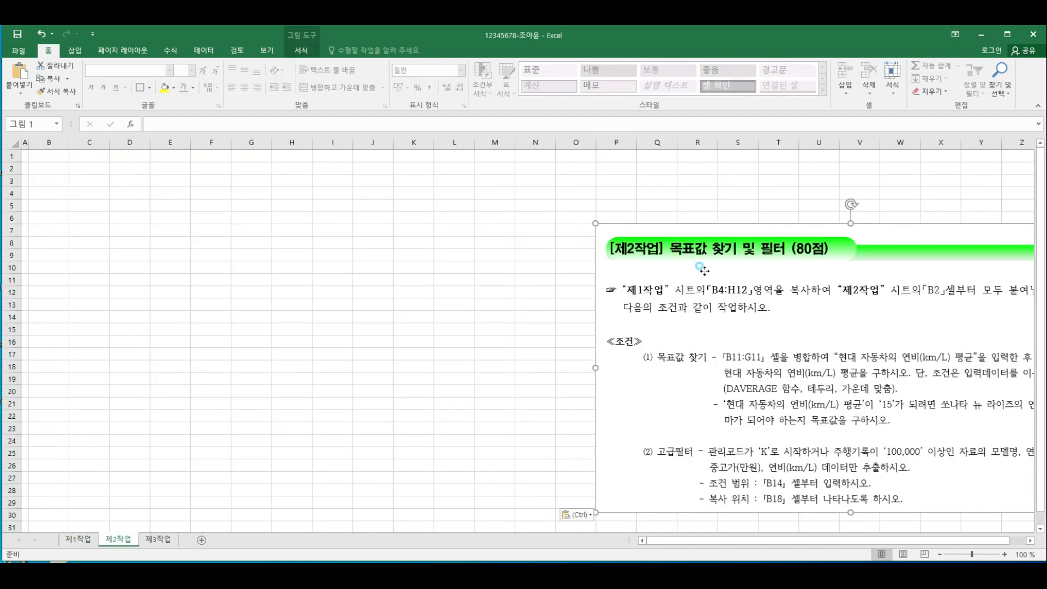
# Cut the [제3작업] instruction picture from the 제1작업 sheet and paste it beside the empty working area of the 제3작업 sheet
pyautogui.click(78, 539)
pyautogui.scroll(-6, 641, 376)
pyautogui.click(703, 364)
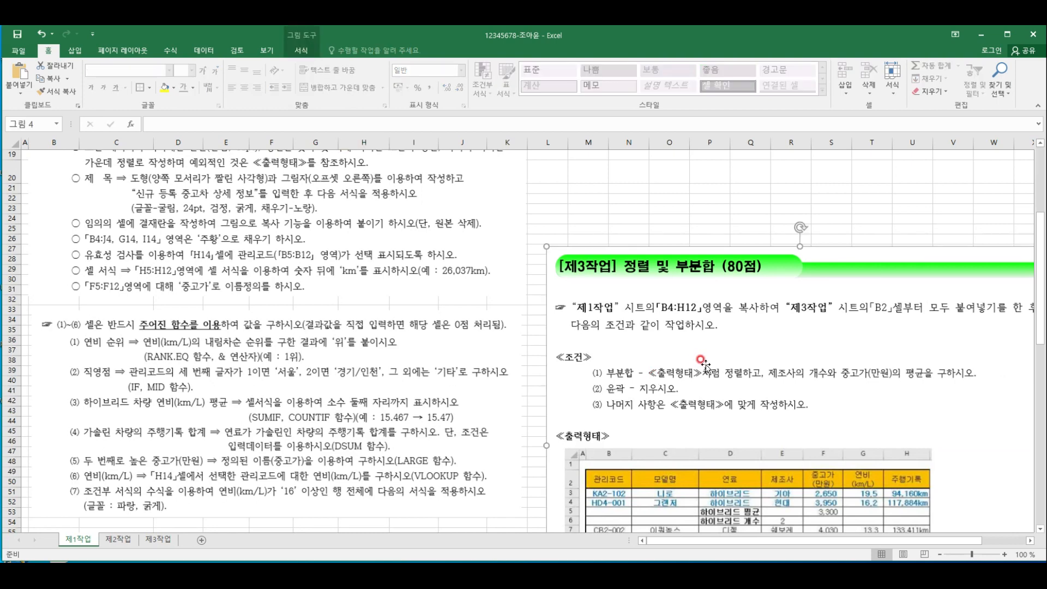
pyautogui.hotkey('ctrl', 'x')
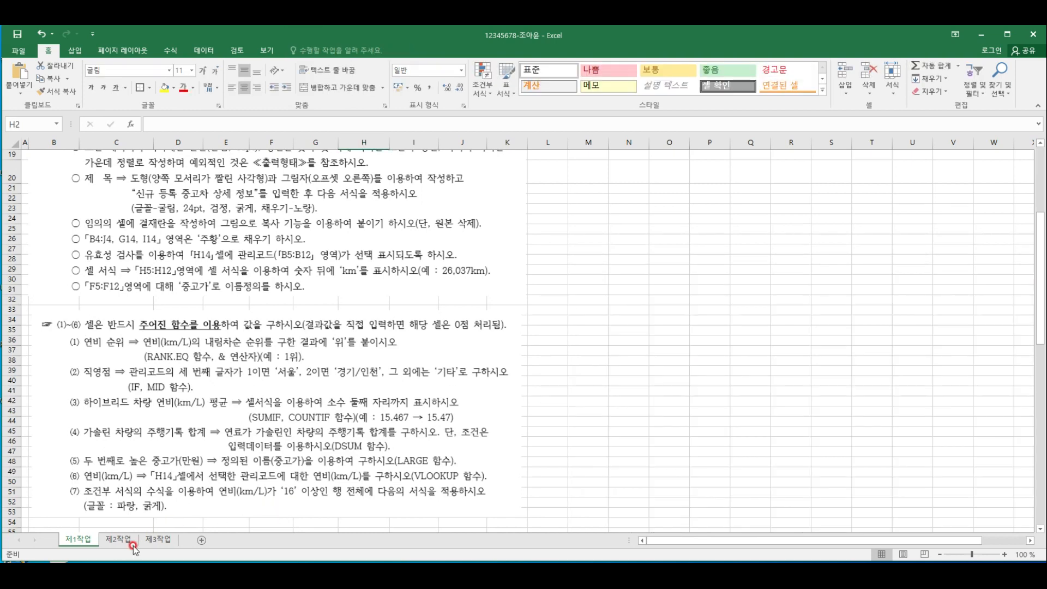
pyautogui.click(154, 540)
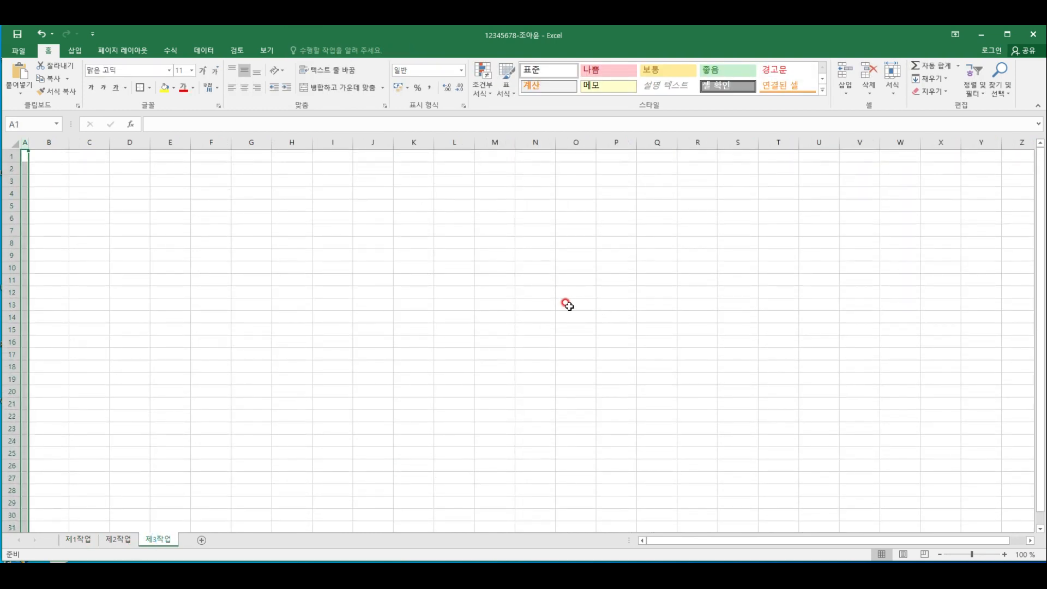
pyautogui.click(584, 195)
pyautogui.hotkey('ctrl', 'v')
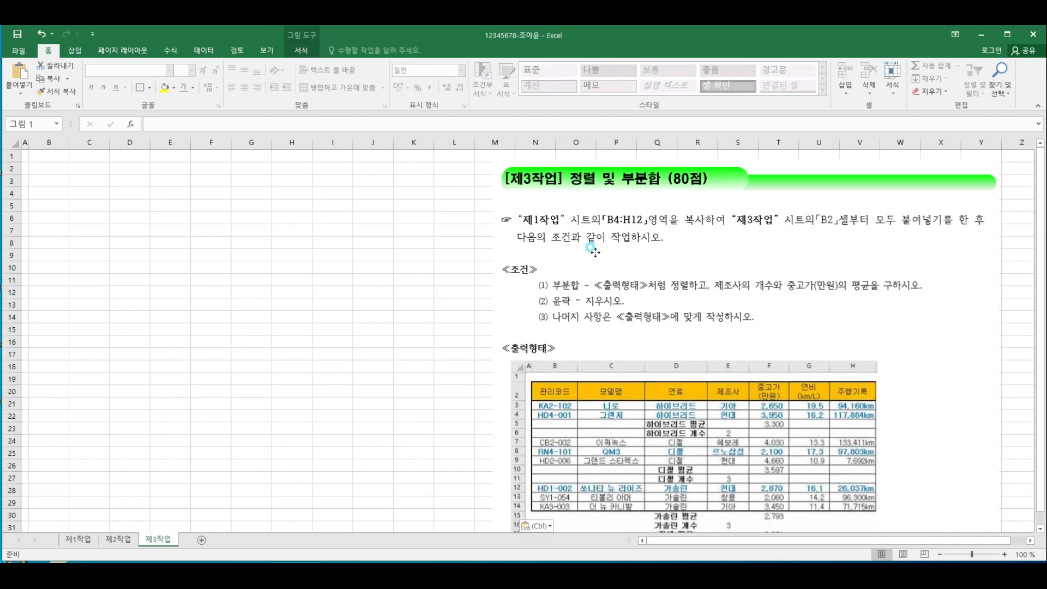
# On the 제1작업 sheet, enter the approval box labels 확인, 담당, 팀장 and 이사 in cells M15 to P15
pyautogui.click(78, 540)
pyautogui.scroll(10, 615, 387)
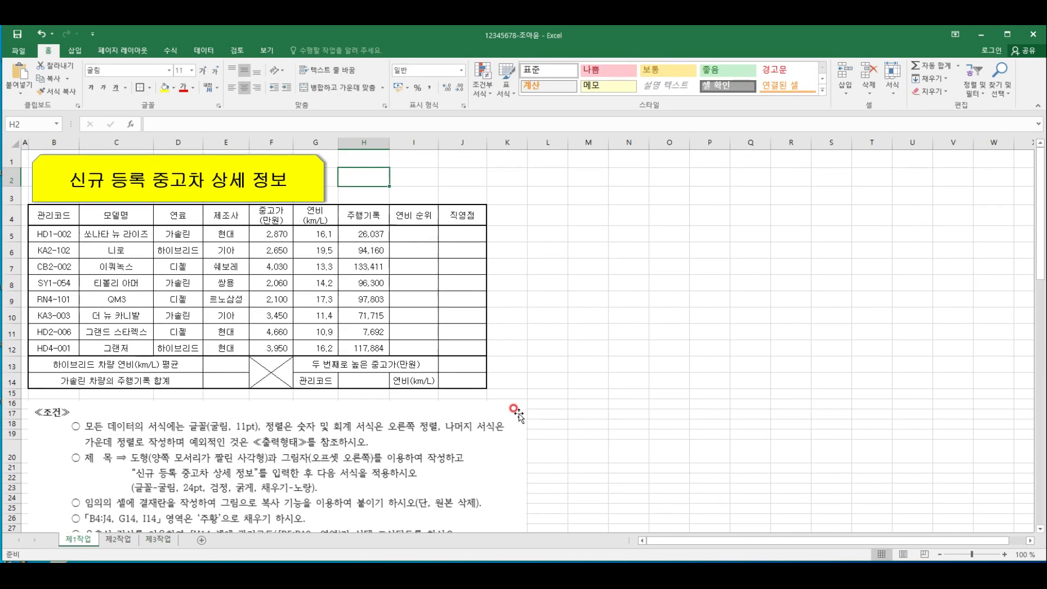
pyautogui.click(597, 394)
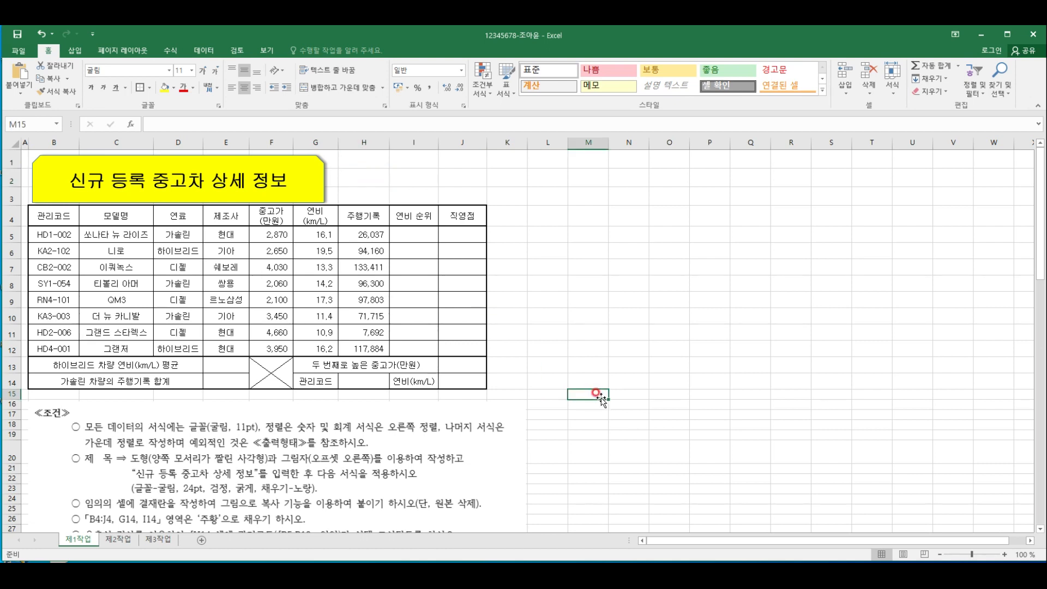
pyautogui.write('확인')
pyautogui.press('Tab')
pyautogui.write('담')
pyautogui.press('Tab')
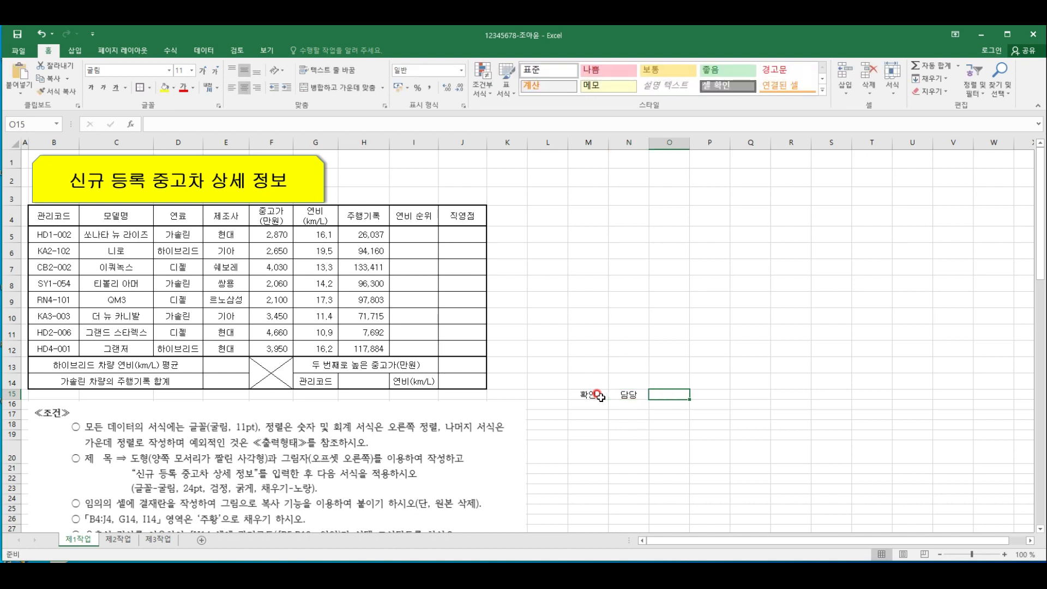
pyautogui.write('ㅌ')
pyautogui.write('장')
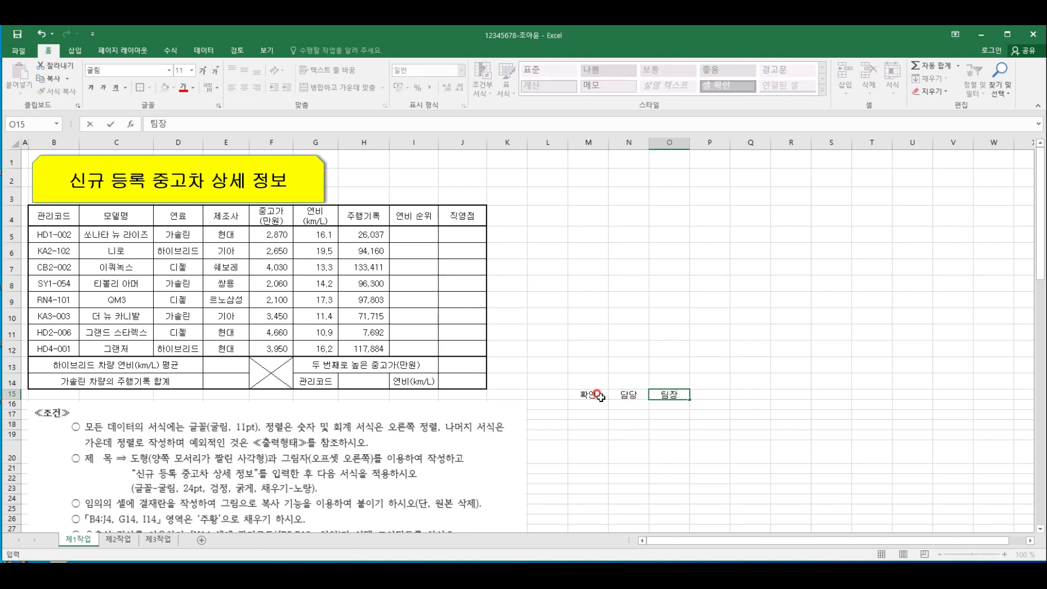
pyautogui.press('Tab')
pyautogui.write('이')
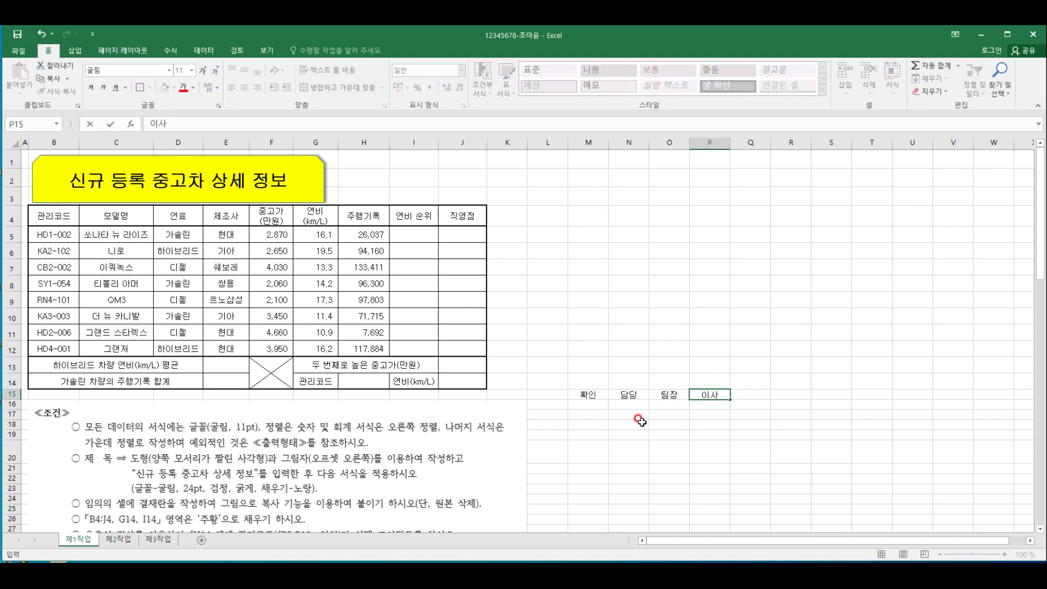
pyautogui.click(641, 423)
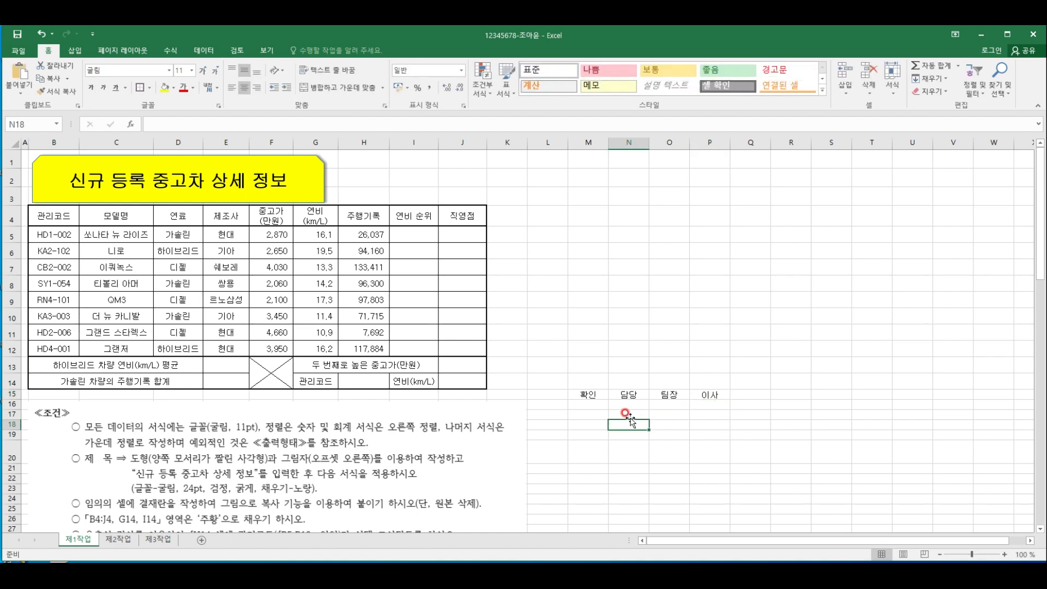
# Merge and center M15:M16 and set its 확인 label to vertical text
pyautogui.click(594, 394)
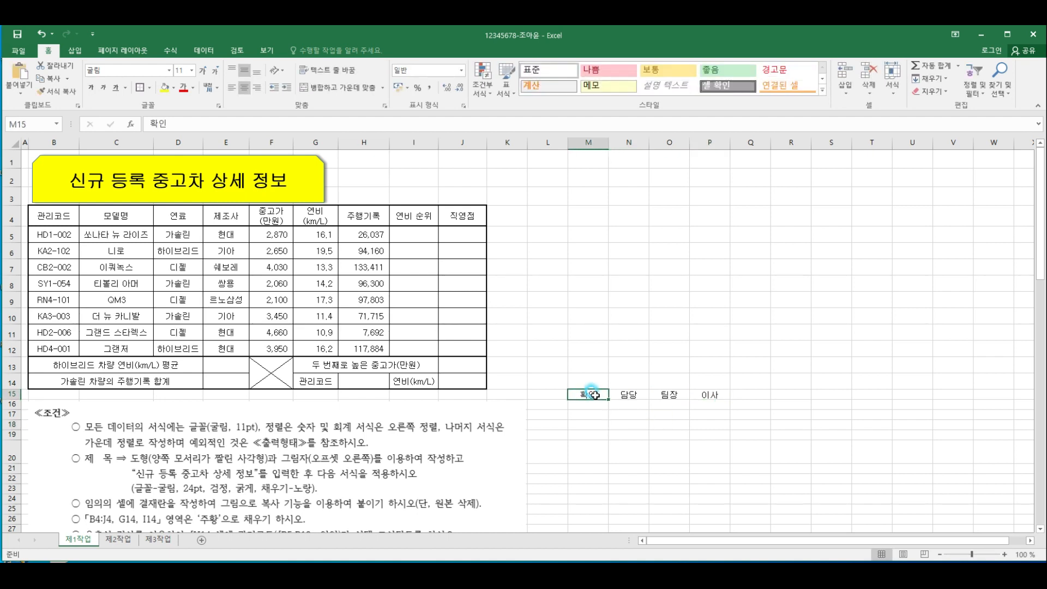
pyautogui.moveTo(594, 395); pyautogui.dragTo(597, 400)
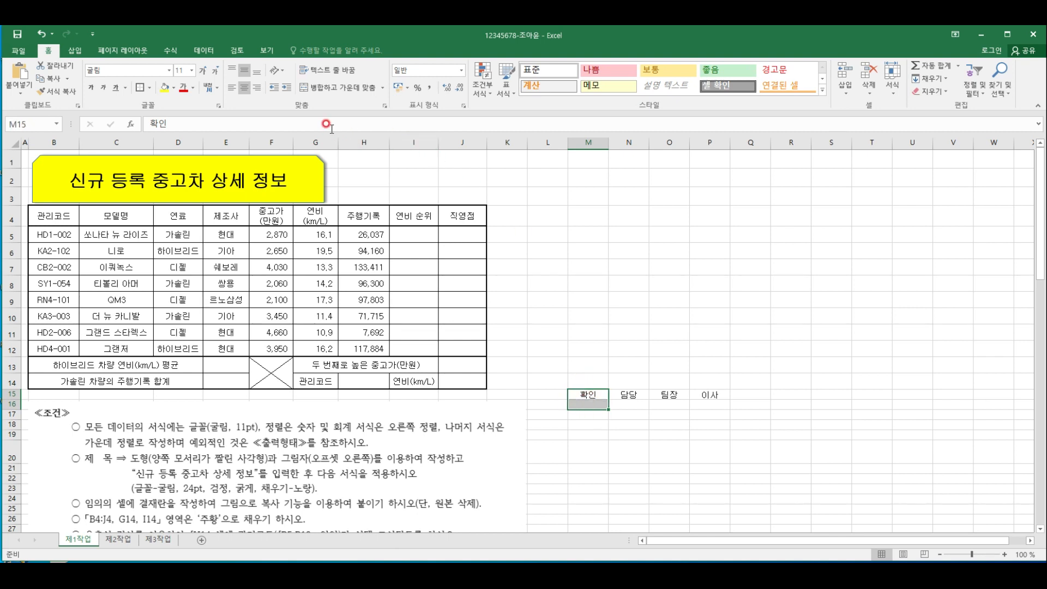
pyautogui.click(338, 95)
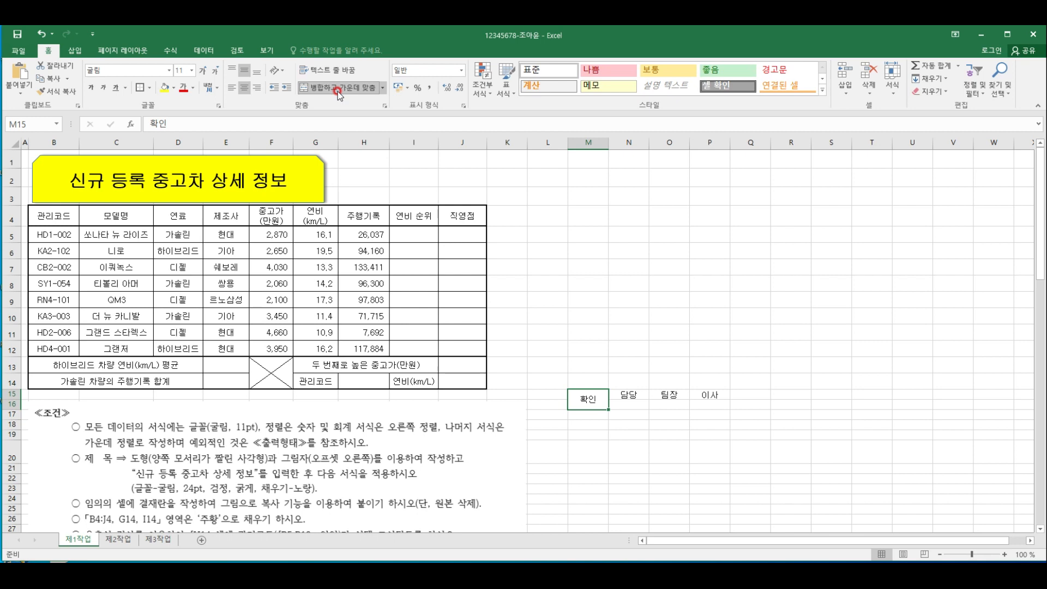
pyautogui.click(277, 70)
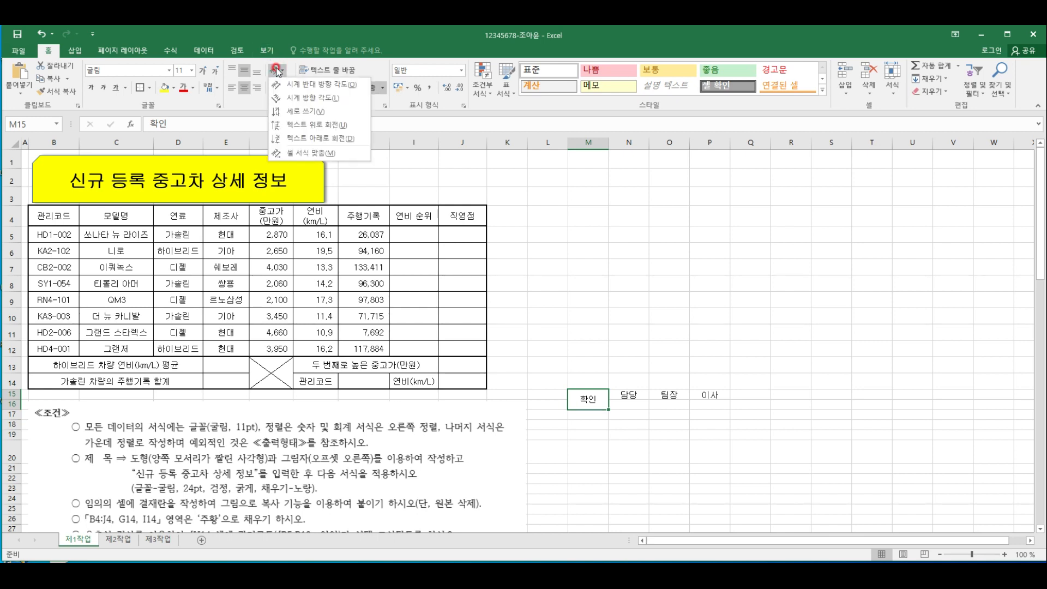
pyautogui.click(292, 110)
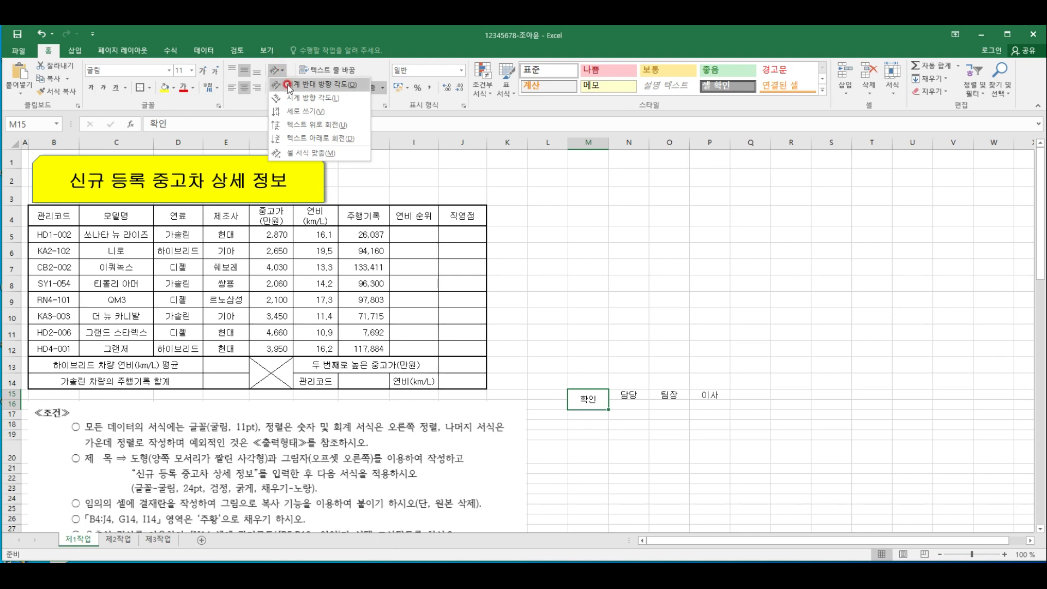
pyautogui.click(292, 111)
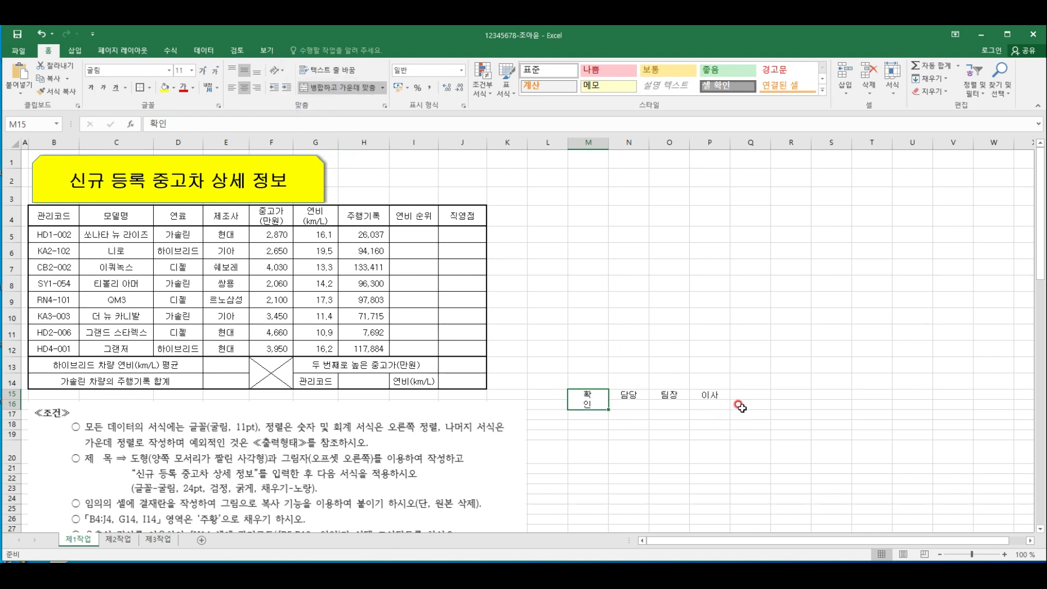
# Apply all borders to the approval box cells M15:P16
pyautogui.click(709, 348)
pyautogui.moveTo(590, 400); pyautogui.dragTo(709, 402)
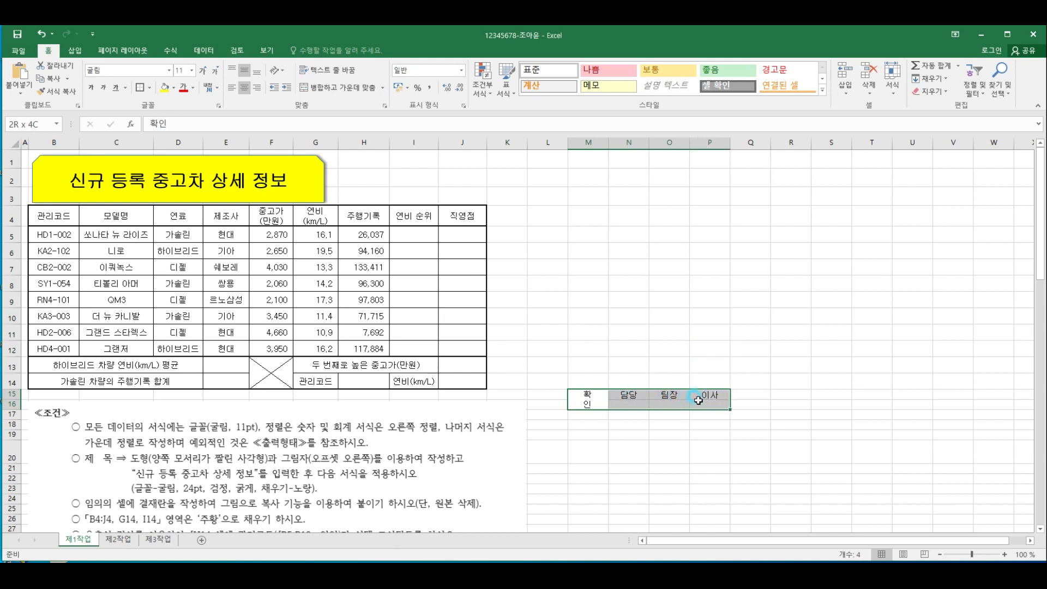
pyautogui.click(149, 87)
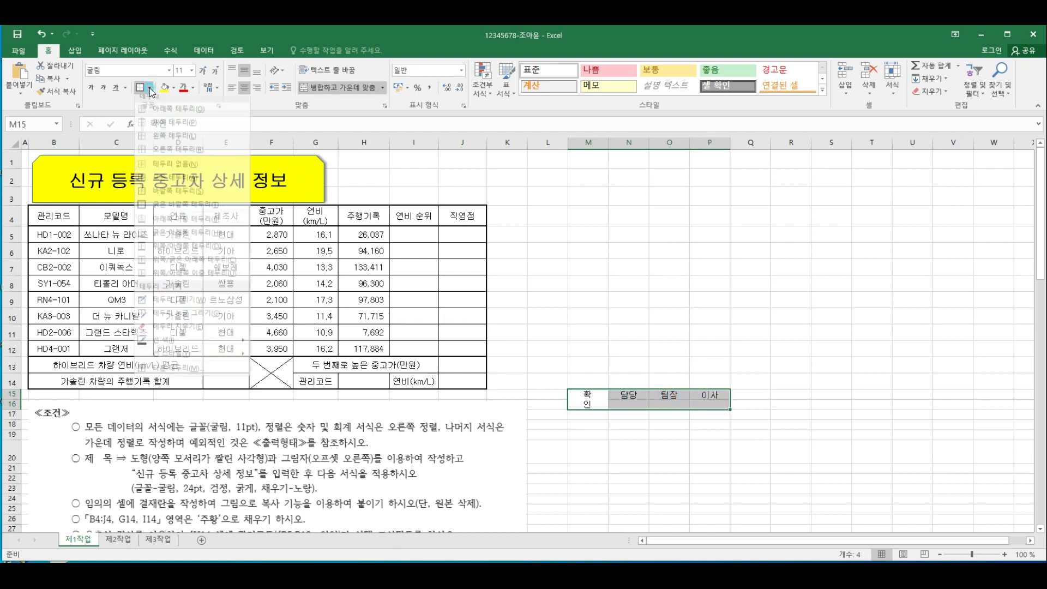
pyautogui.click(172, 186)
pyautogui.click(622, 447)
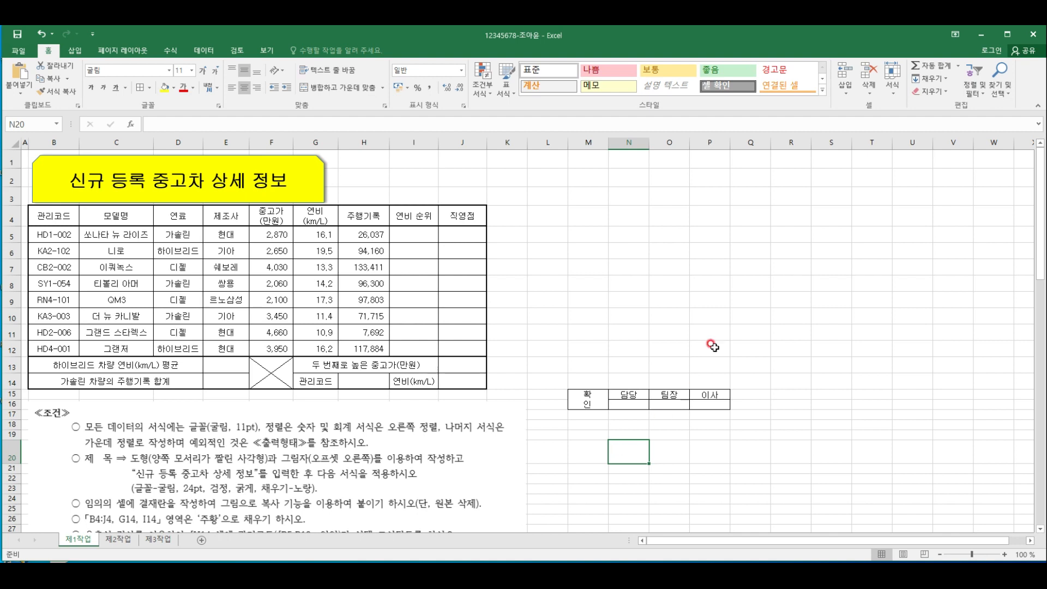
# Set the width of columns N through P to 7.5
pyautogui.click(631, 143)
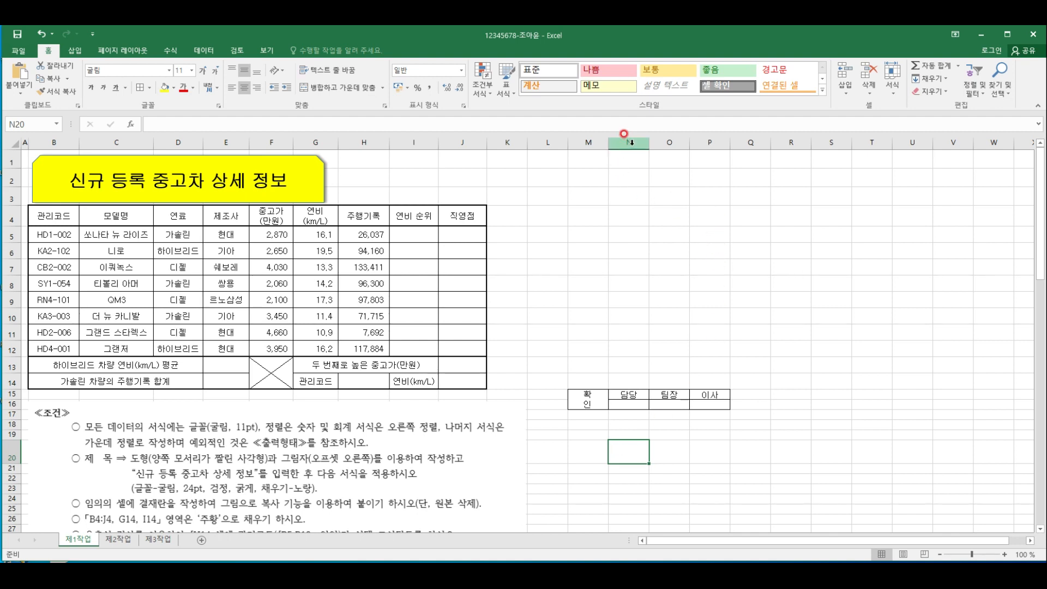
pyautogui.moveTo(631, 142); pyautogui.dragTo(713, 142)
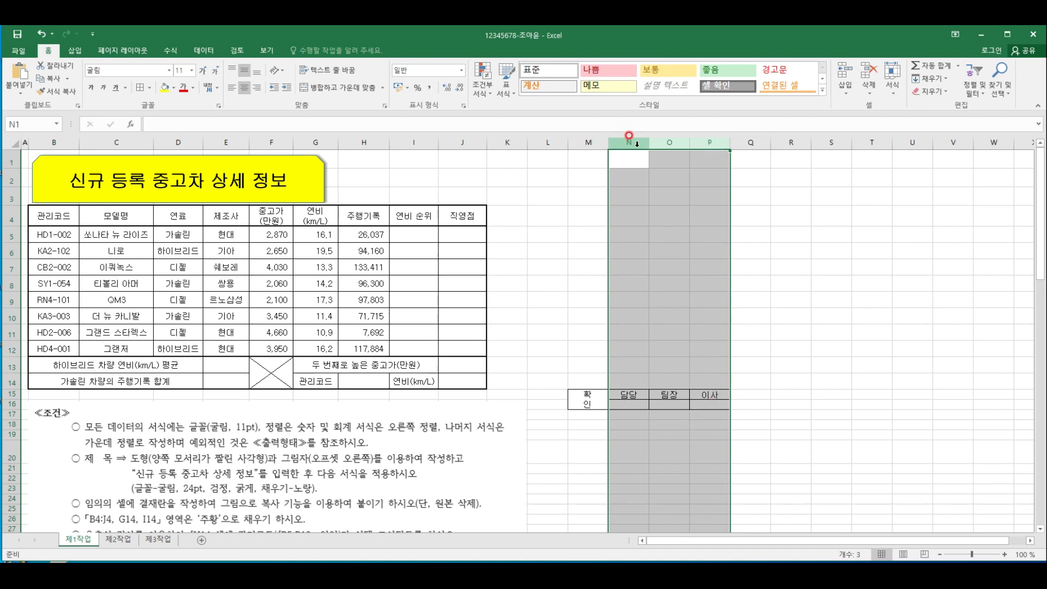
pyautogui.rightClick(709, 145)
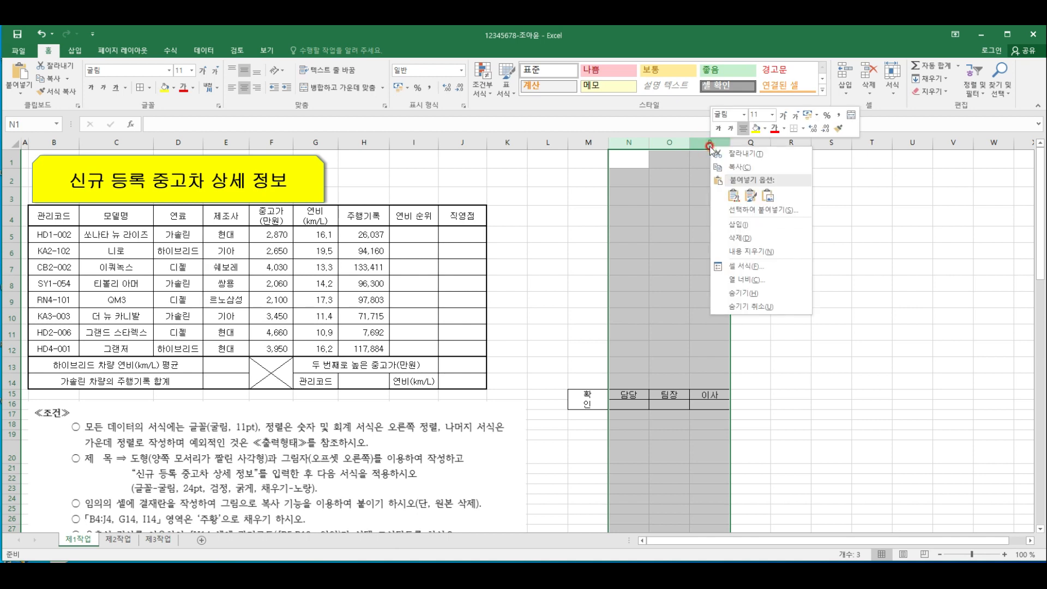
pyautogui.click(741, 280)
pyautogui.write('7.5')
pyautogui.press('Return')
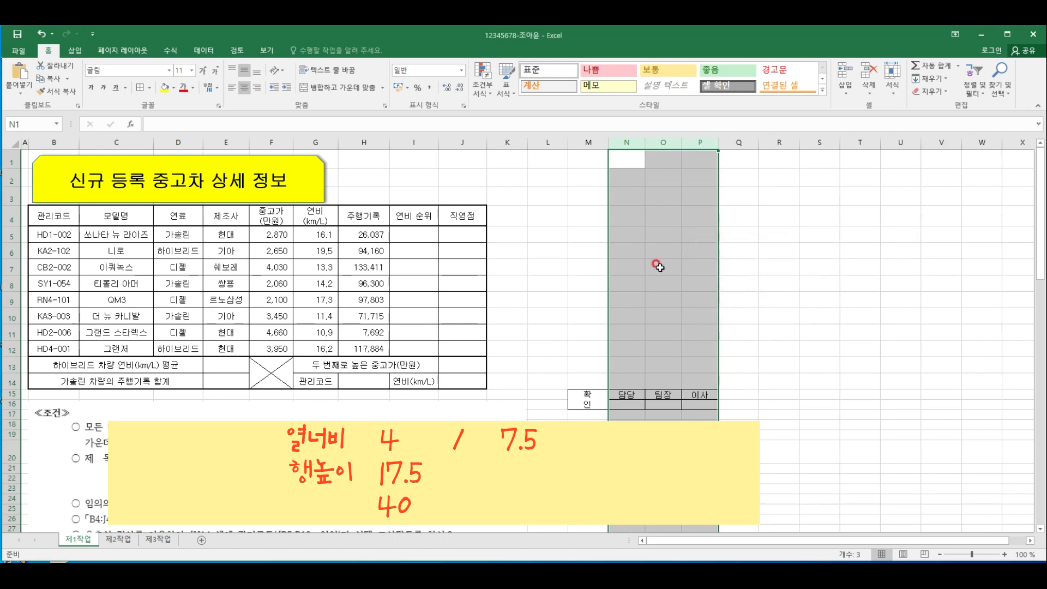
# Set the width of column M, which holds the 확인 label, to 4
pyautogui.click(588, 404)
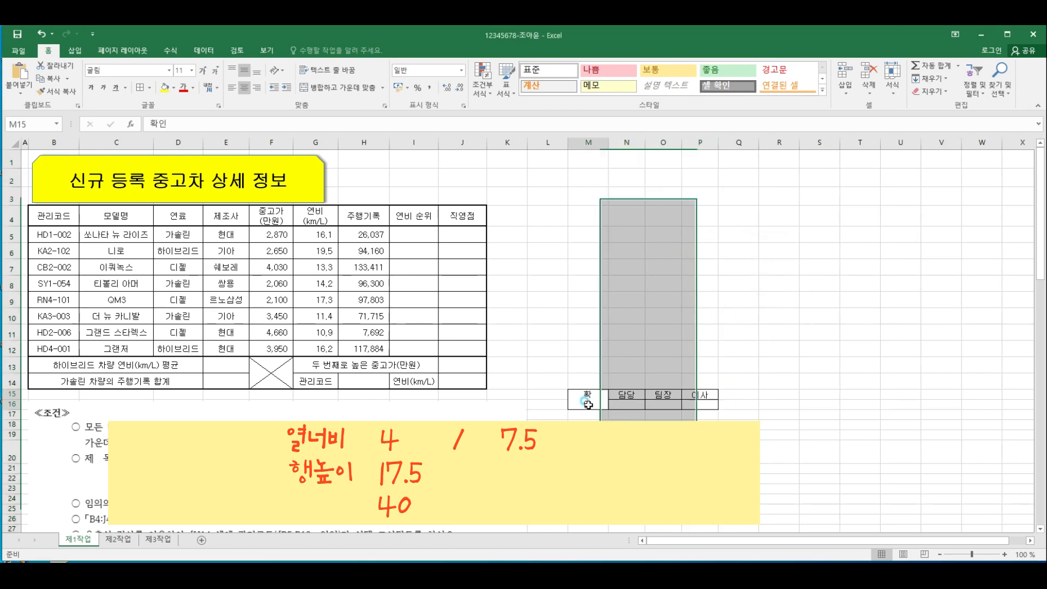
pyautogui.click(594, 143)
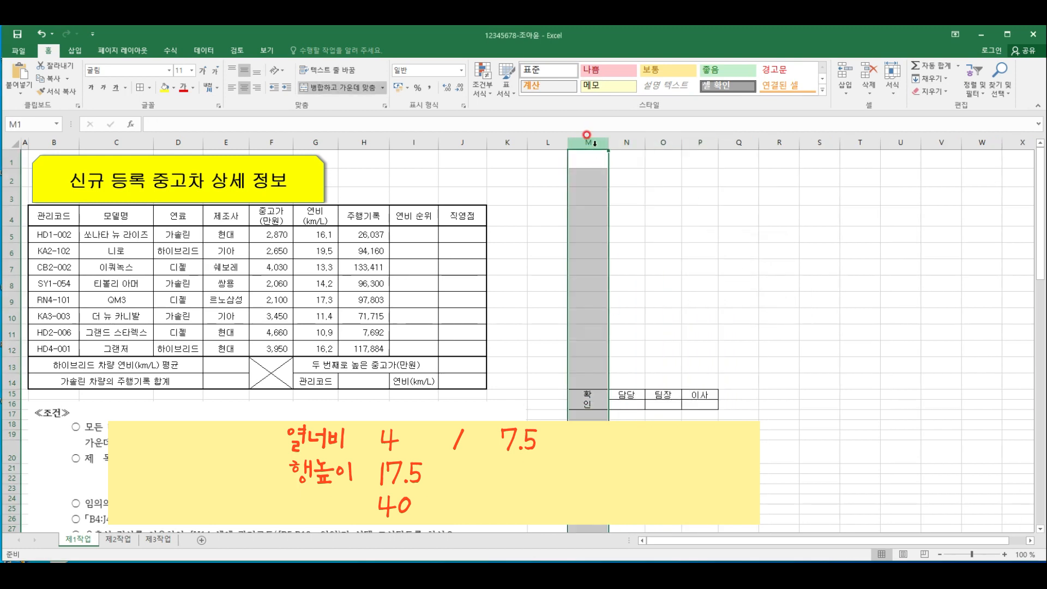
pyautogui.rightClick(588, 143)
pyautogui.click(642, 278)
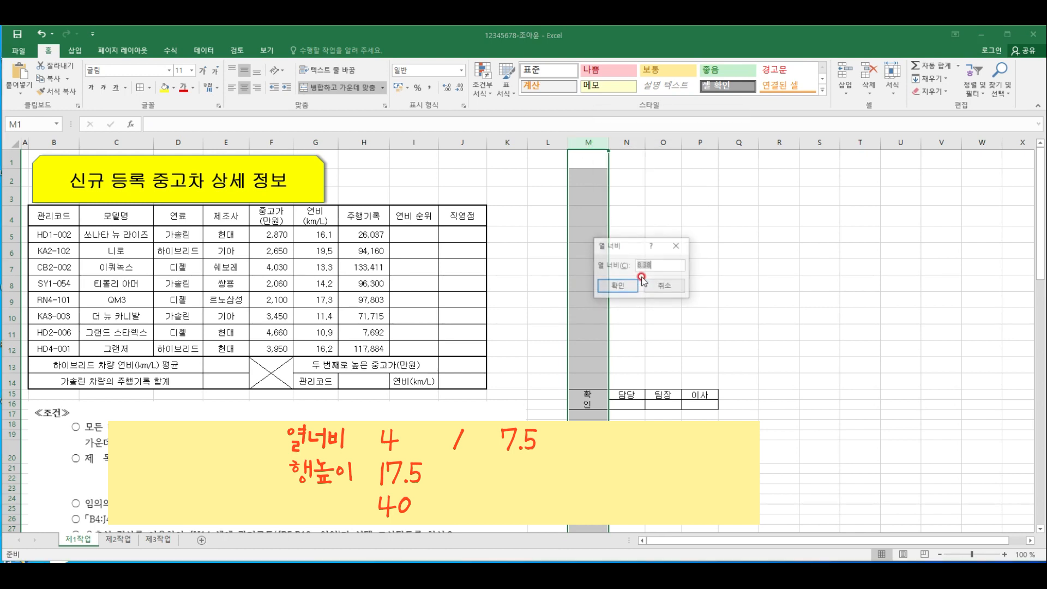
pyautogui.press('Return')
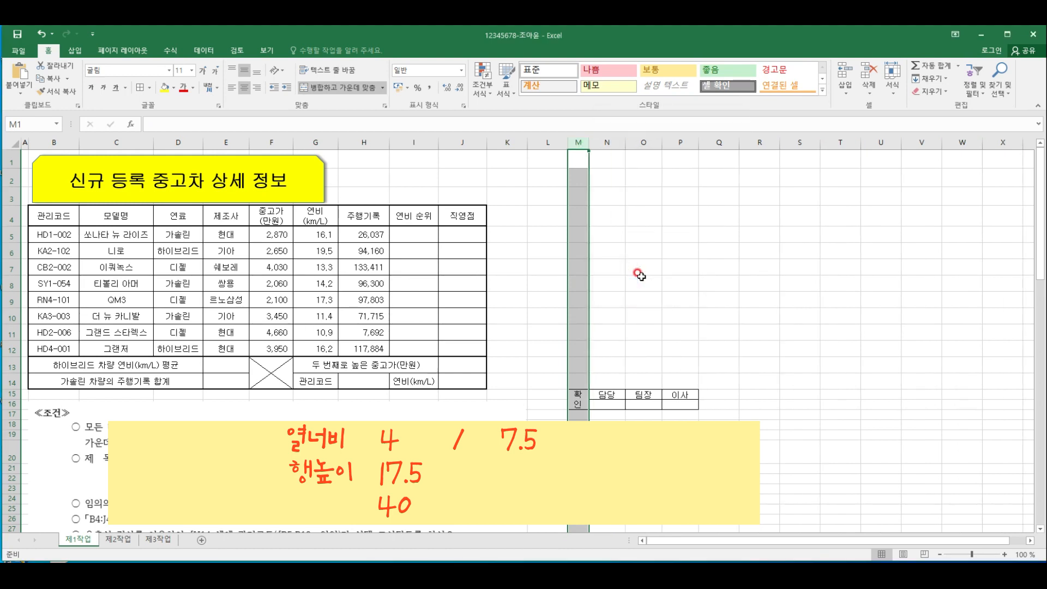
pyautogui.click(651, 478)
# Set the height of row 15, the approval box's label row, to 17.5
pyautogui.click(602, 391)
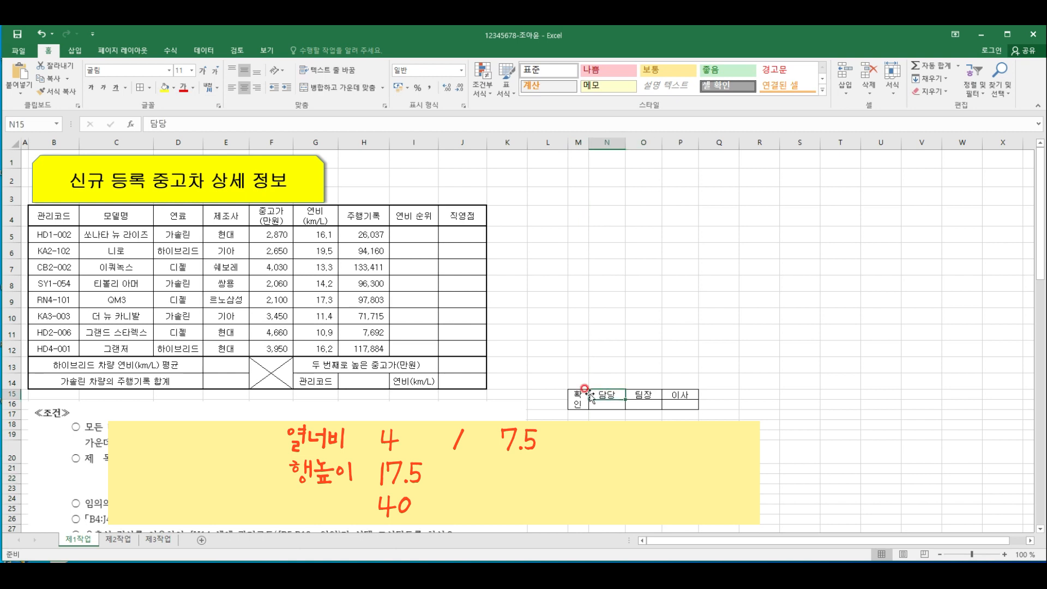
pyautogui.click(9, 395)
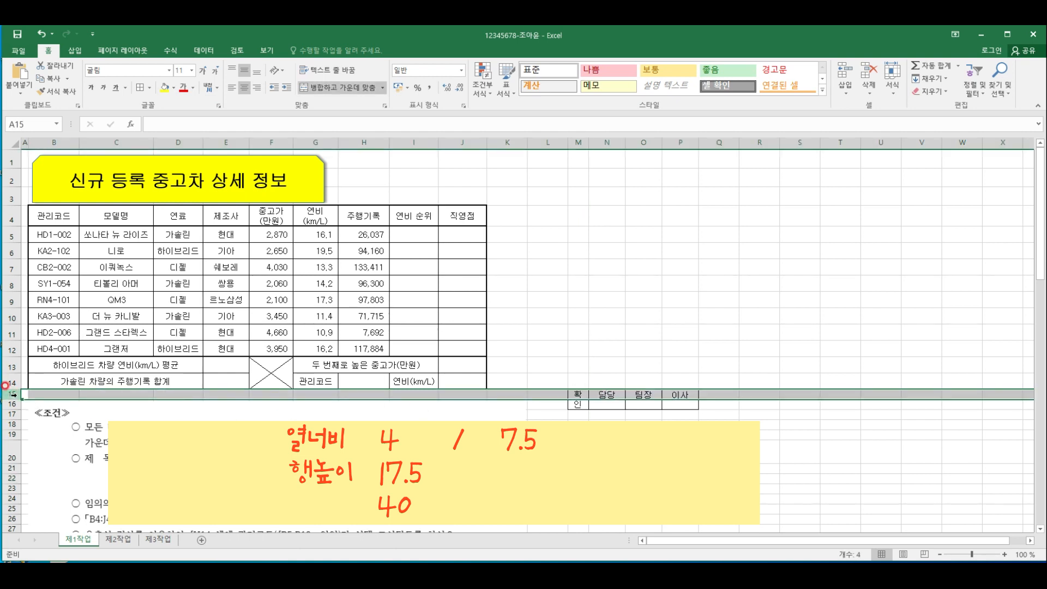
pyautogui.rightClick(9, 393)
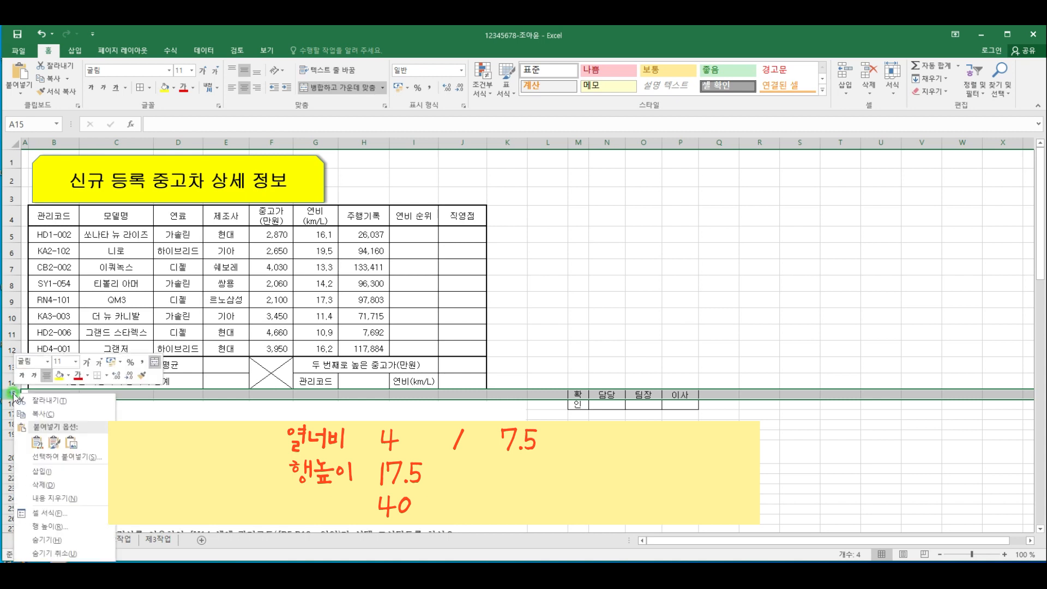
pyautogui.click(53, 522)
pyautogui.write('17.5')
pyautogui.click(42, 532)
# Set the height of row 16, the approval box's empty signature row, to 40
pyautogui.click(17, 407)
pyautogui.click(12, 408)
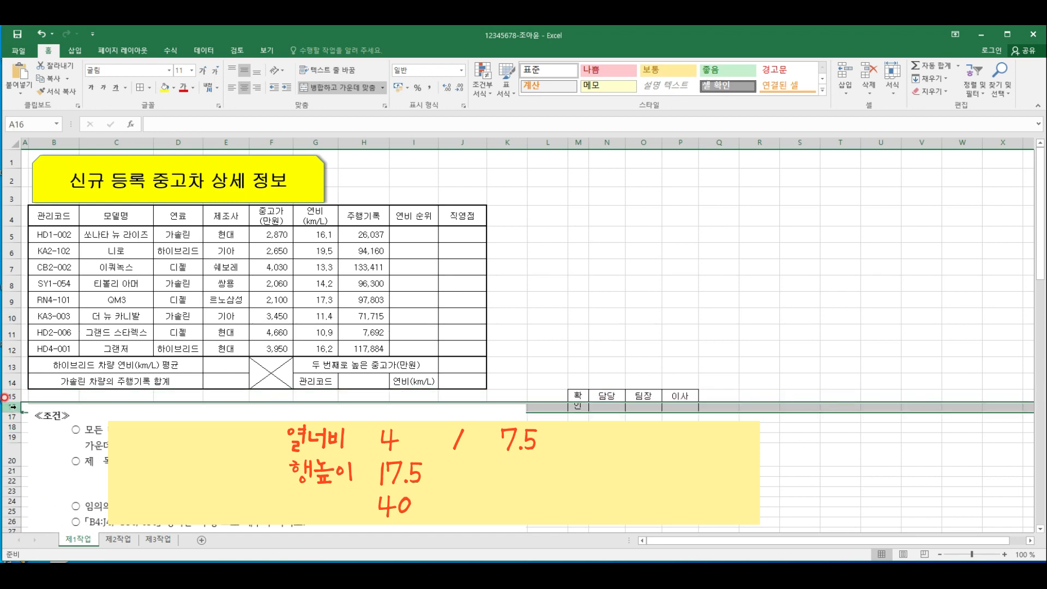
pyautogui.rightClick(12, 406)
pyautogui.click(69, 542)
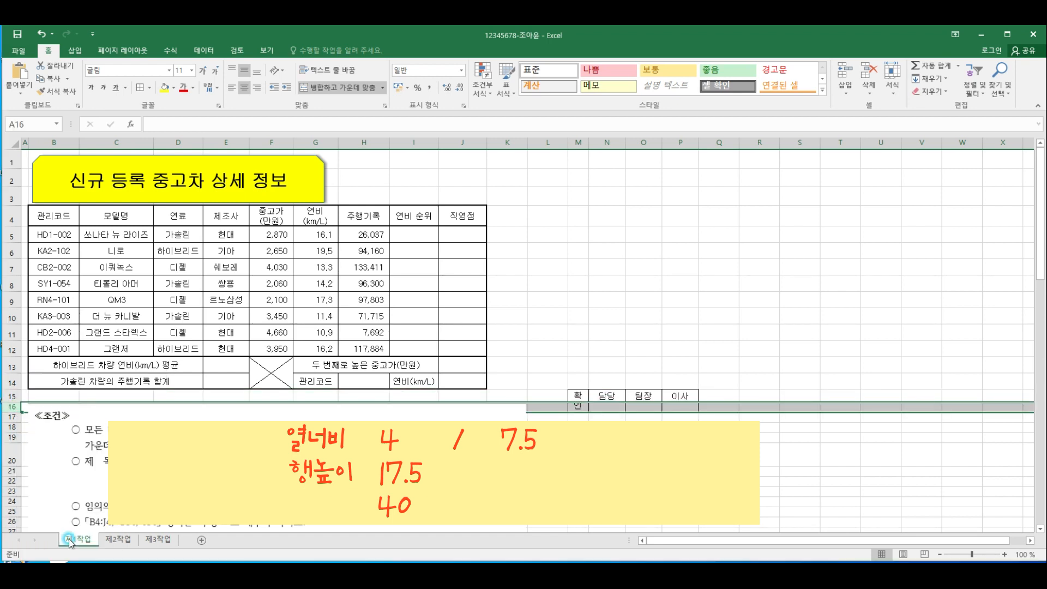
pyautogui.write('40')
pyautogui.click(64, 546)
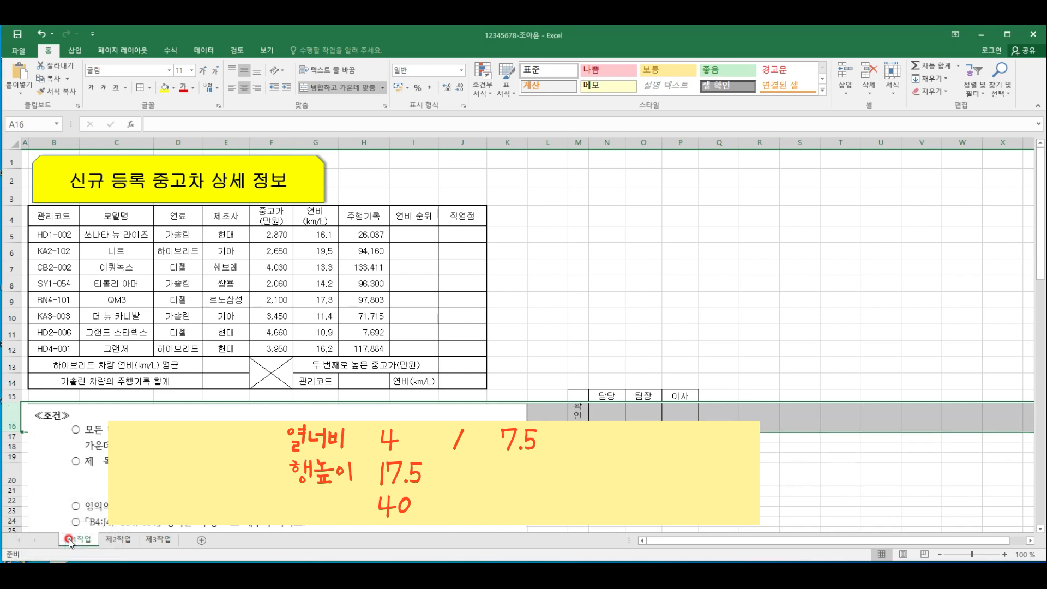
pyautogui.click(719, 481)
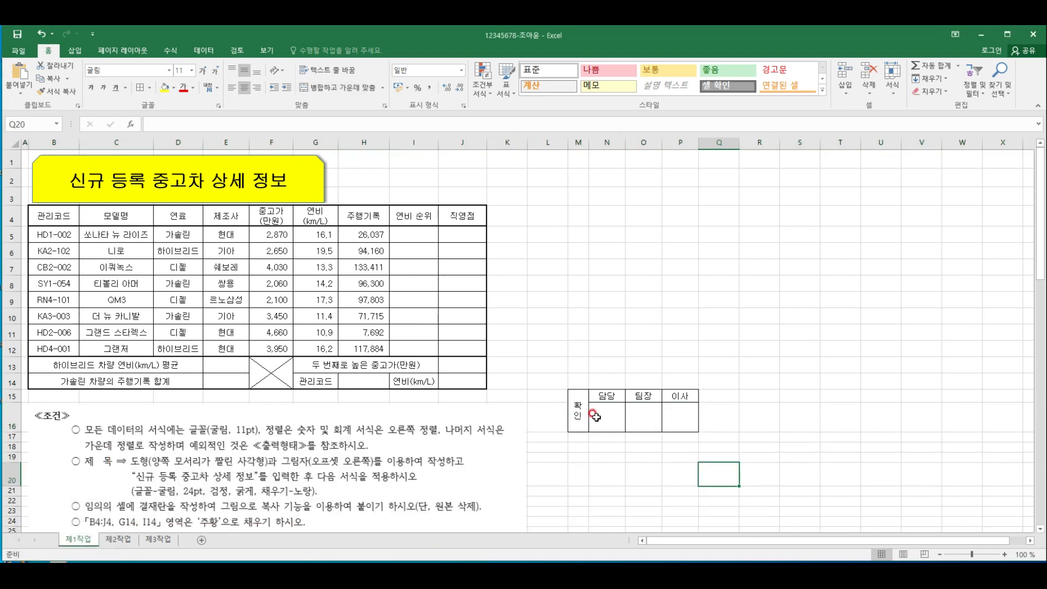
# Copy the approval box M15:P16 as a picture, as shown on screen, and paste it at H1 beside the title shape
pyautogui.moveTo(577, 404); pyautogui.dragTo(688, 424)
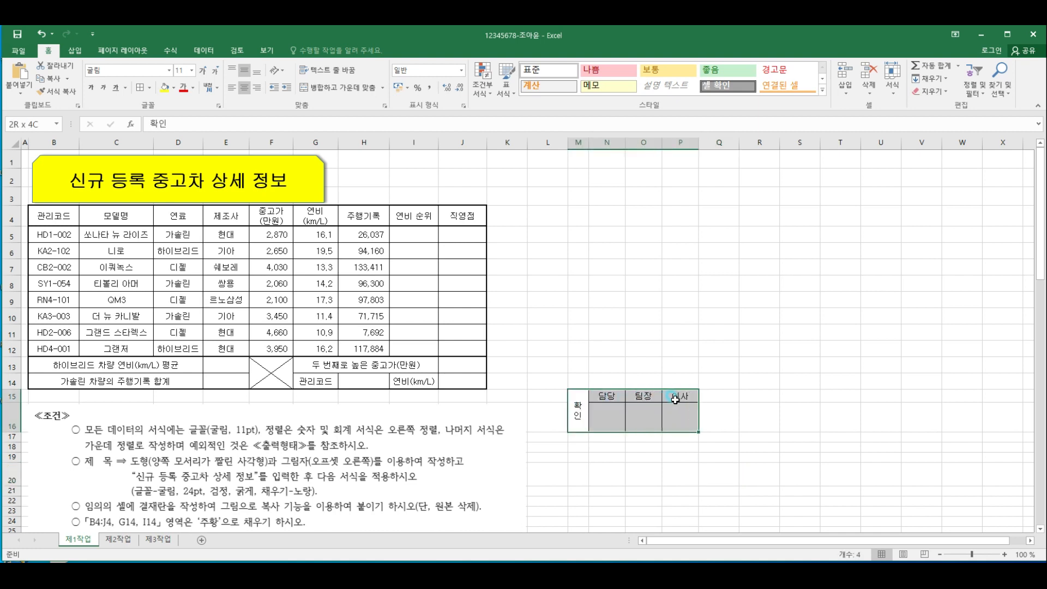
pyautogui.click(68, 80)
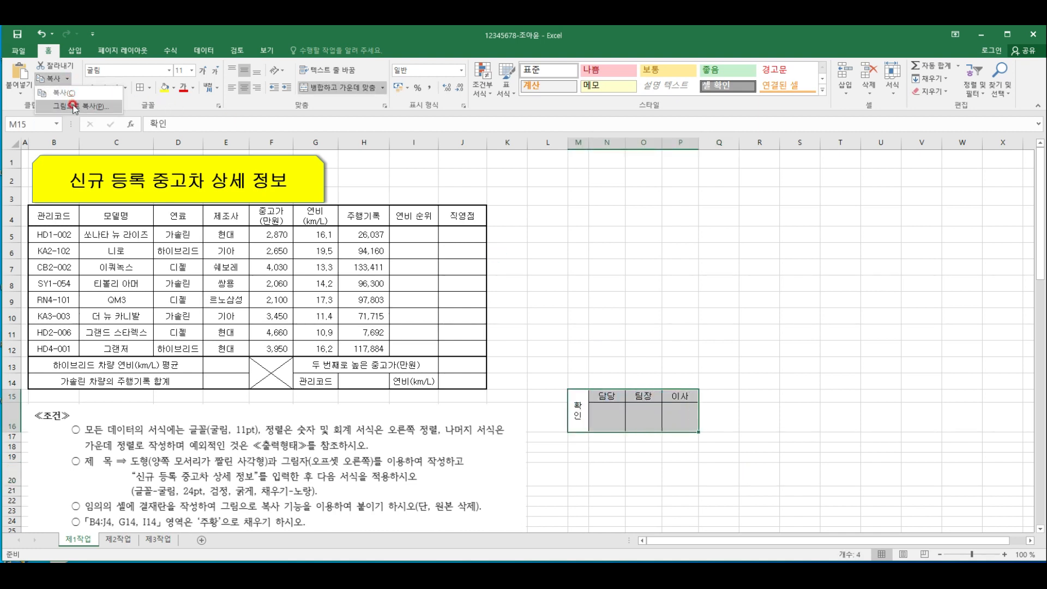
pyautogui.click(73, 105)
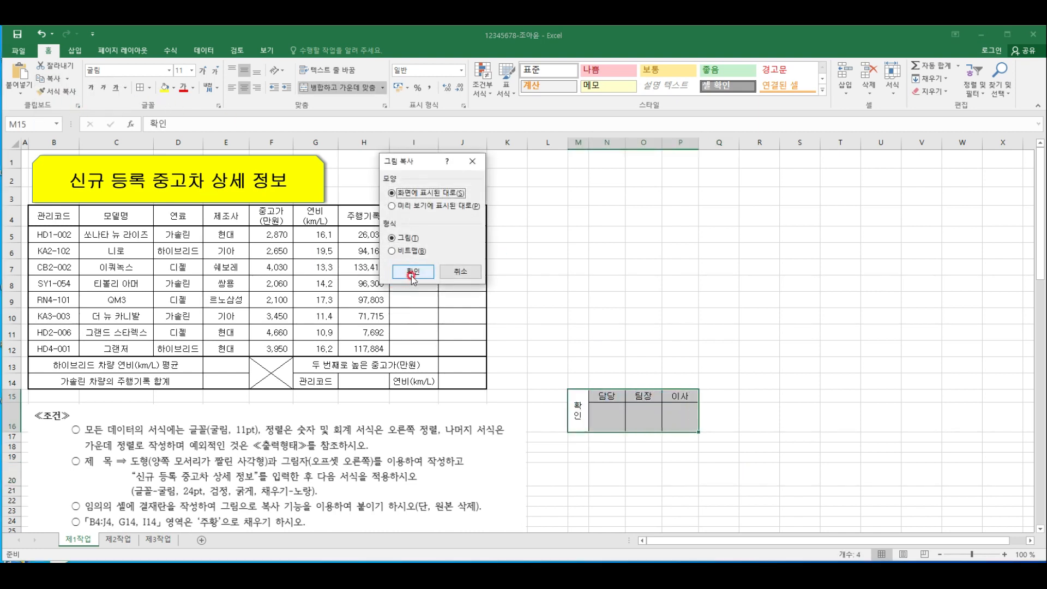
pyautogui.click(413, 271)
pyautogui.click(358, 169)
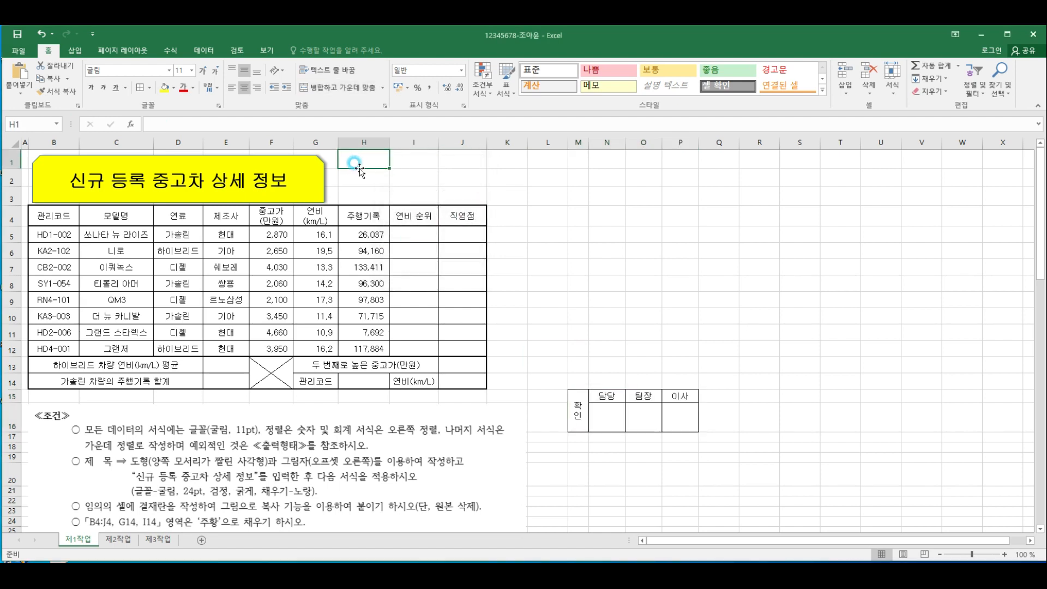
pyautogui.hotkey('ctrl', 'v')
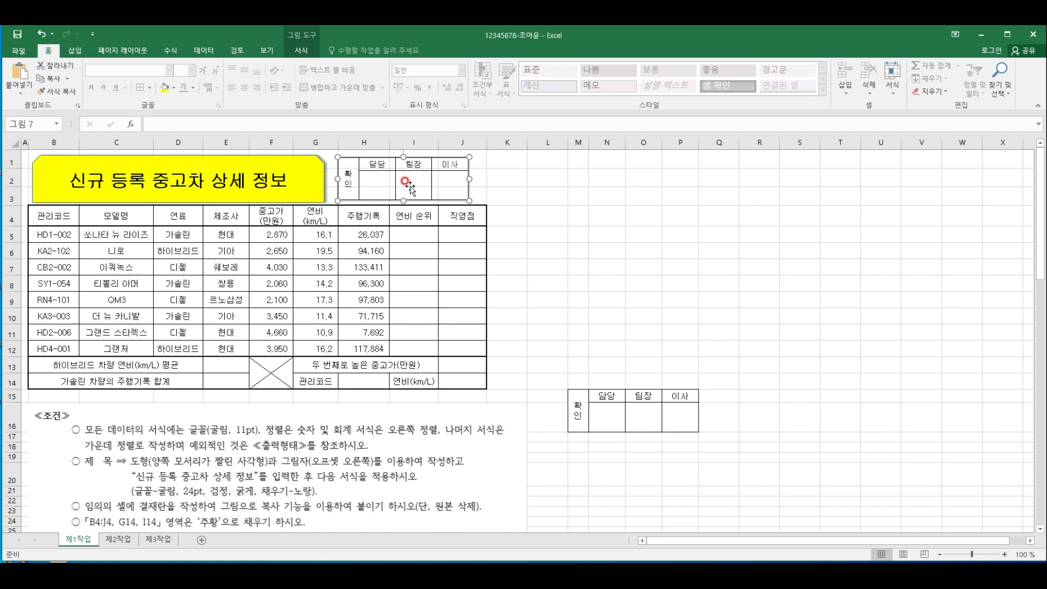
# Replace the approval box picture with a fresh copy of M15:P16 pasted at H1 as a picture and positioned beside the title shape
pyautogui.press('Delete')
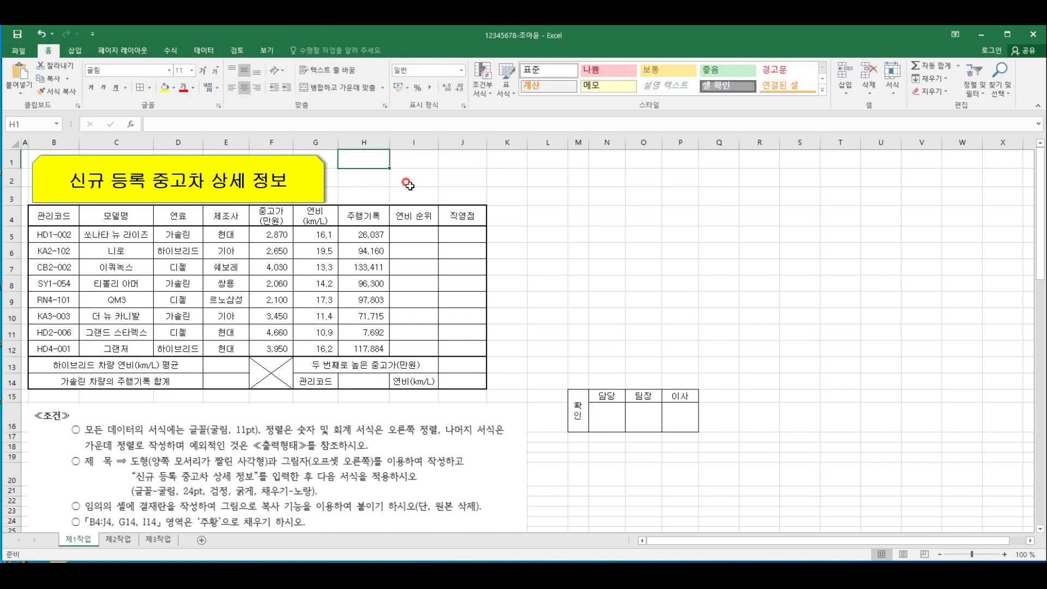
pyautogui.moveTo(577, 399); pyautogui.dragTo(676, 402)
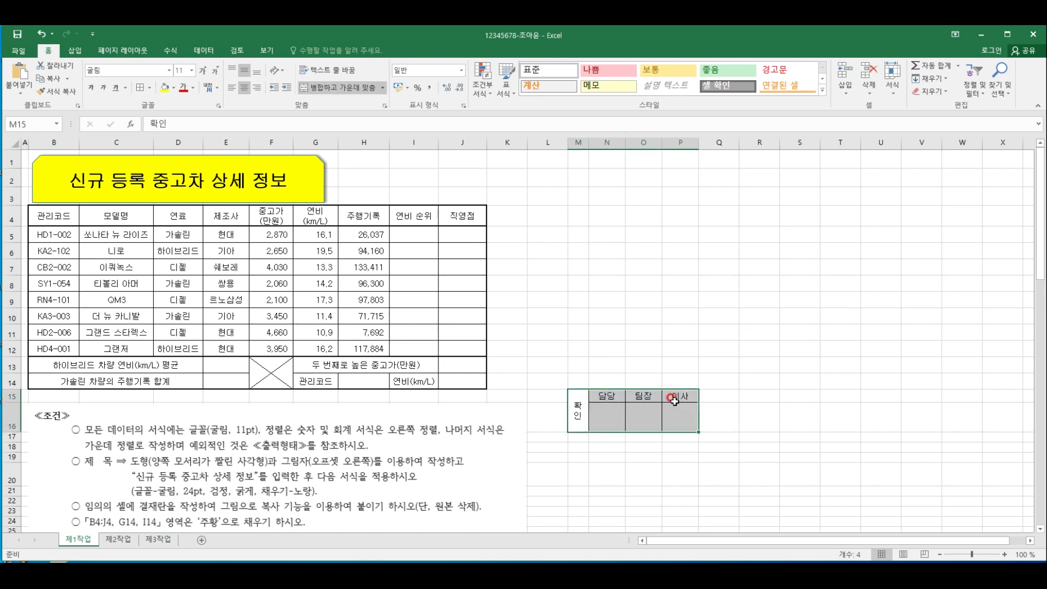
pyautogui.hotkey('ctrl', 'c')
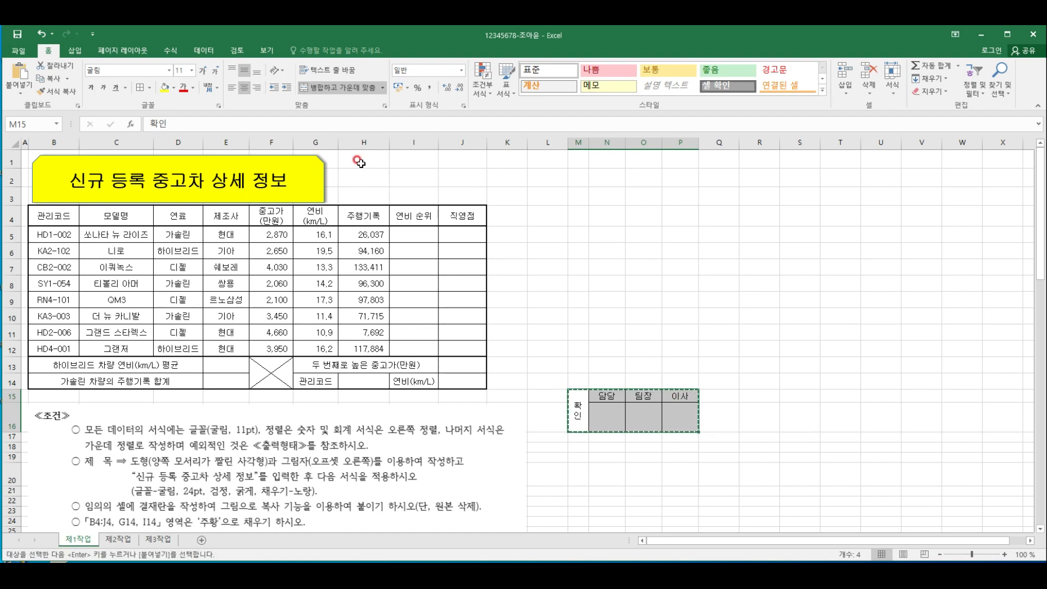
pyautogui.click(360, 163)
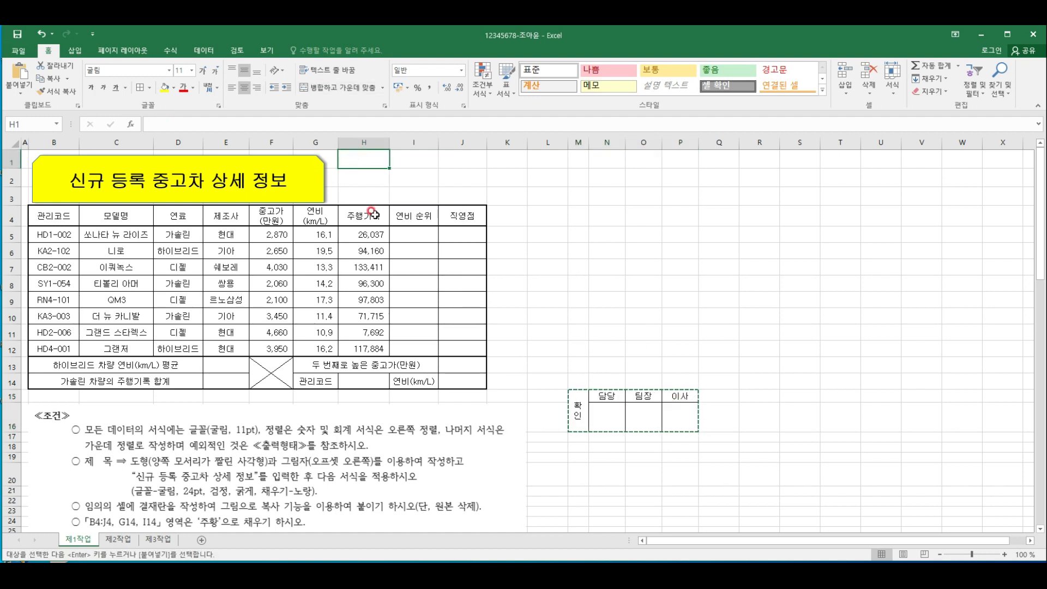
pyautogui.hotkey('ctrl', 'v')
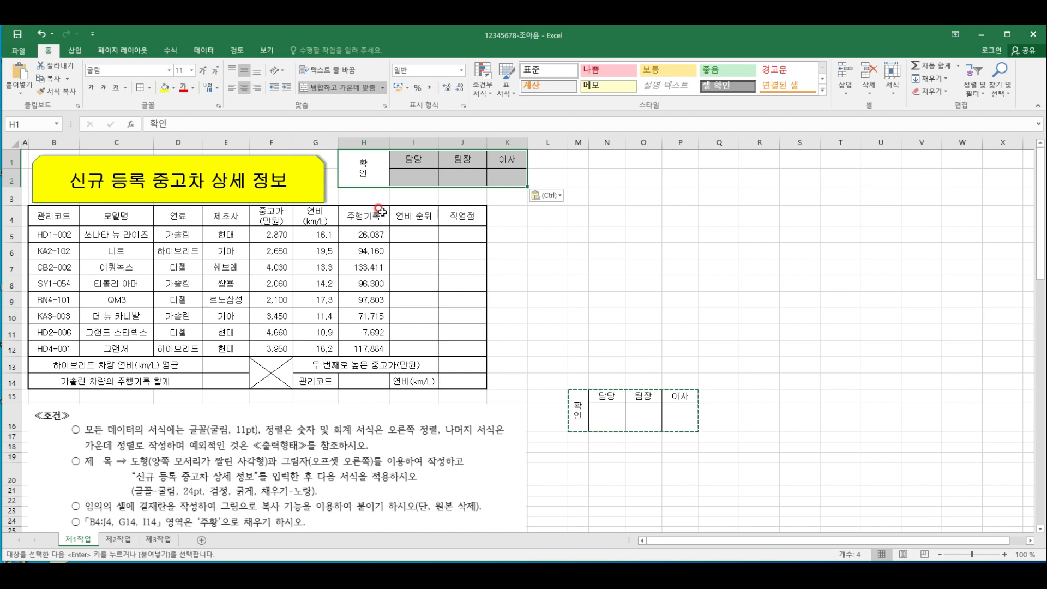
pyautogui.click(561, 198)
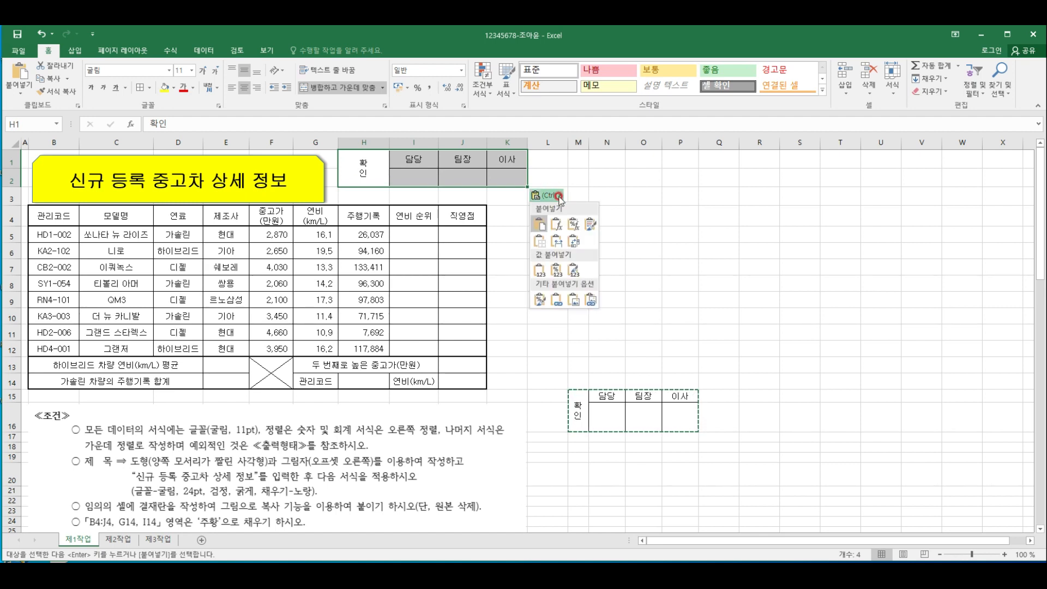
pyautogui.click(575, 302)
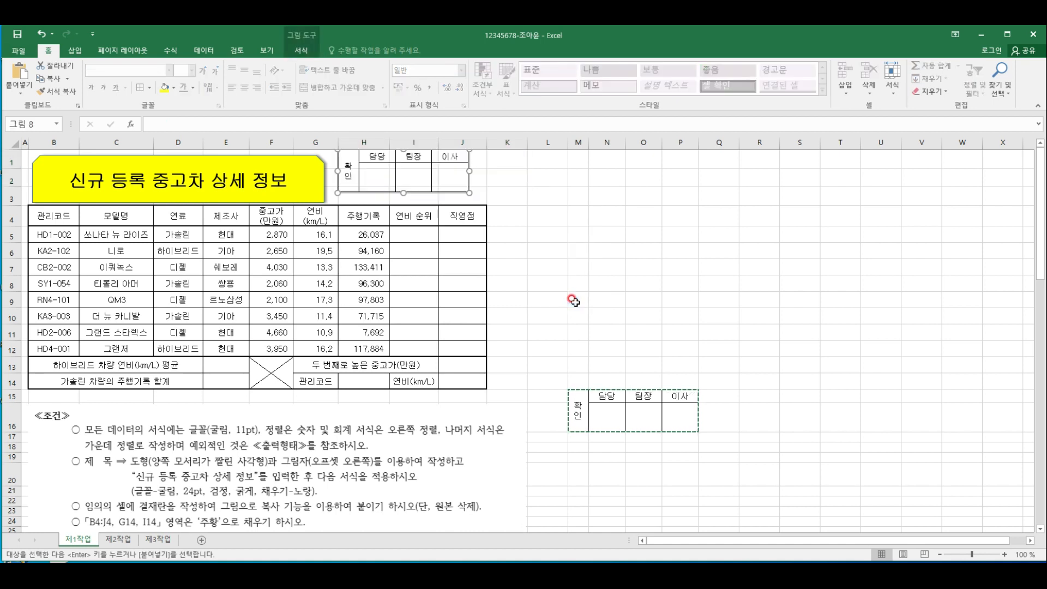
pyautogui.moveTo(415, 165); pyautogui.dragTo(413, 173)
pyautogui.click(69, 80)
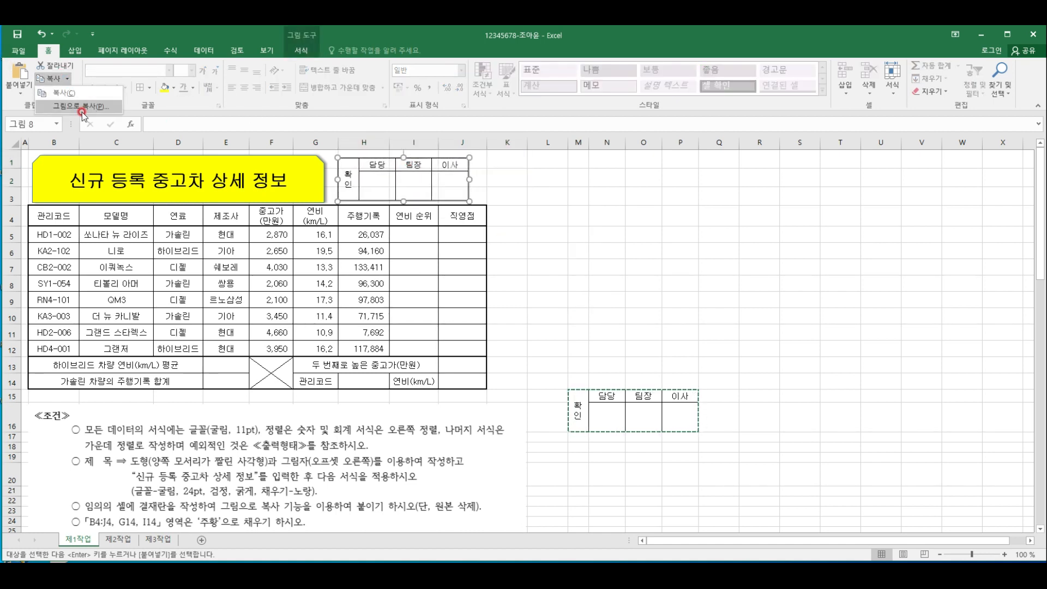
pyautogui.click(584, 203)
pyautogui.click(537, 195)
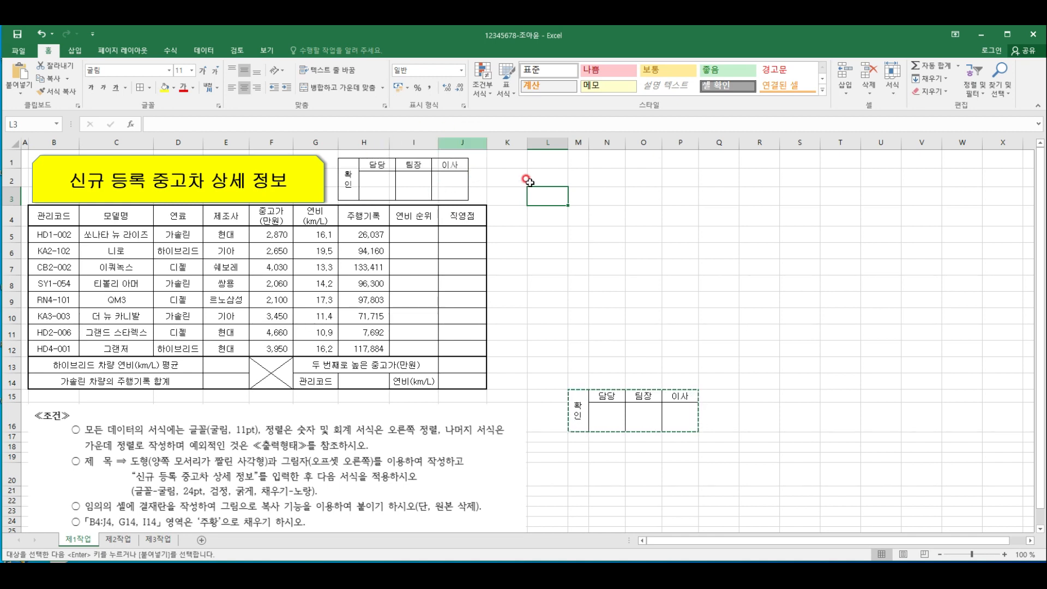
pyautogui.click(672, 326)
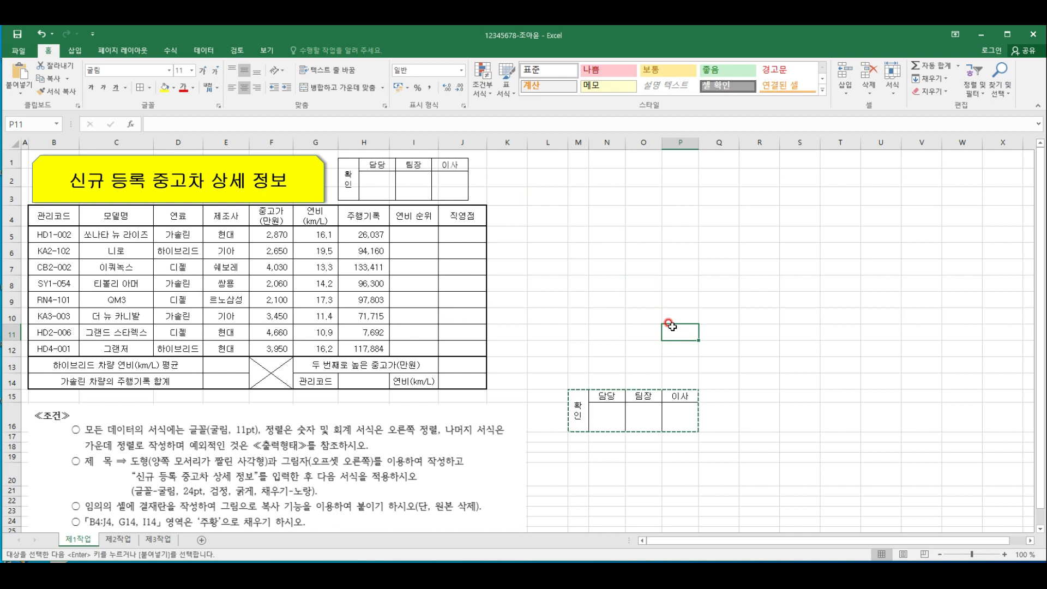
# Clear all contents and formatting from the original approval box cells M15:P16
pyautogui.moveTo(576, 414); pyautogui.dragTo(679, 413)
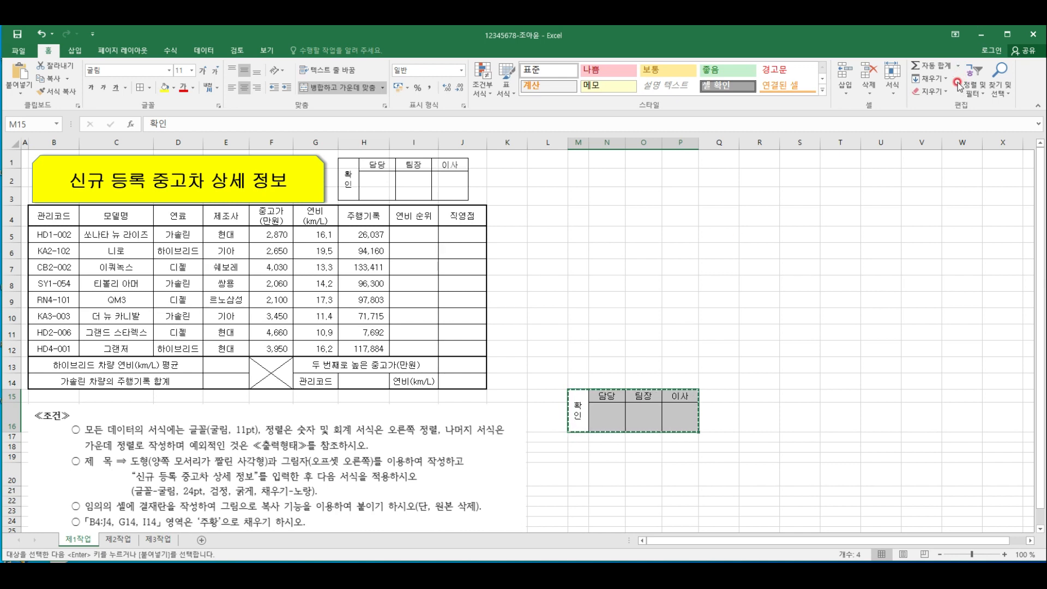
pyautogui.click(930, 91)
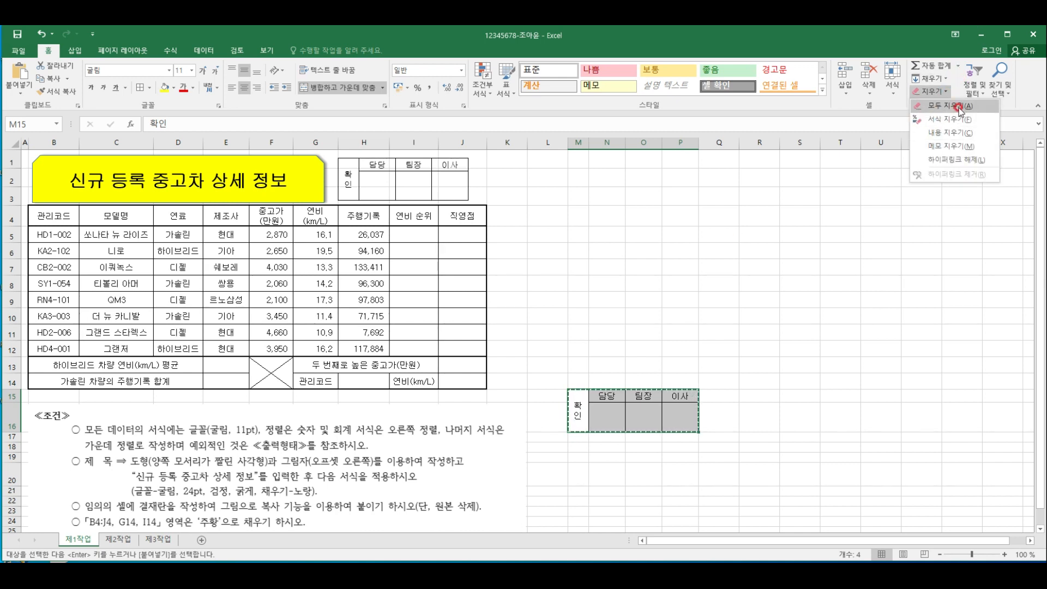
pyautogui.click(952, 106)
pyautogui.click(685, 439)
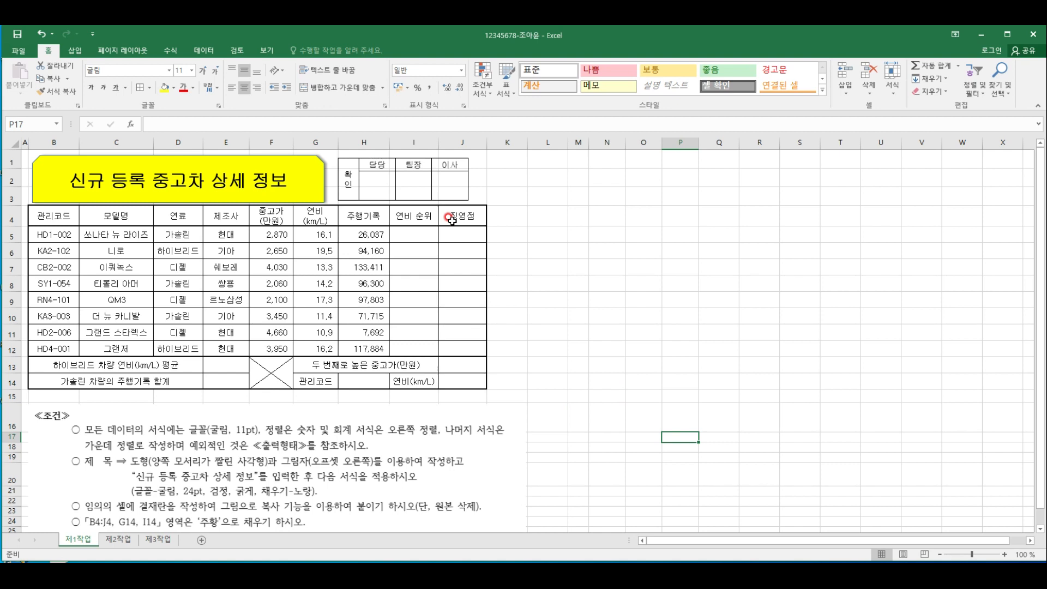
pyautogui.click(444, 181)
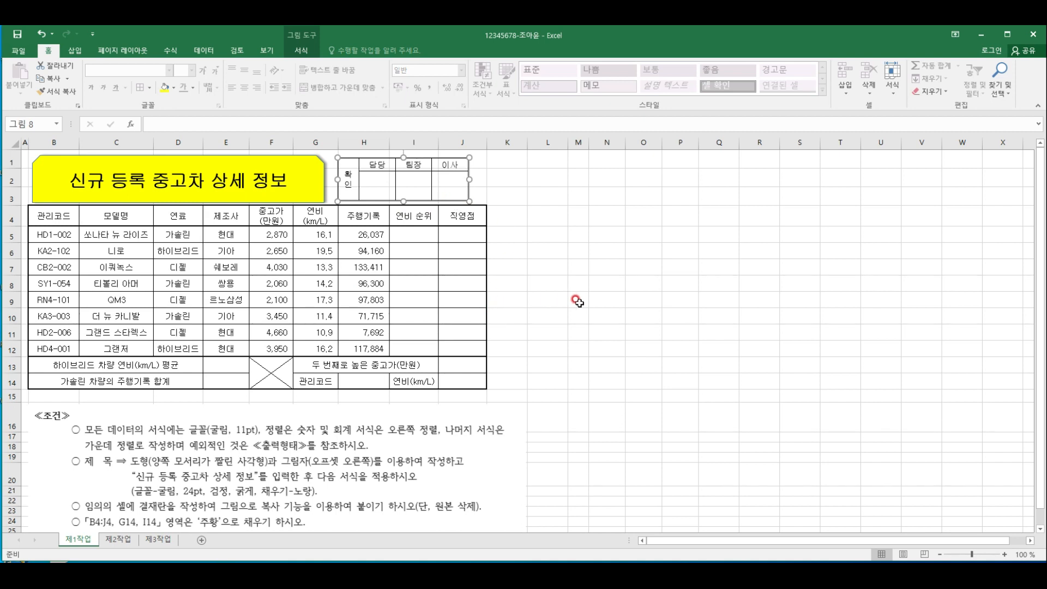
# Fill the header row B4:J4 and the label cells G14 and I14 with the standard orange colour
pyautogui.moveTo(47, 218); pyautogui.dragTo(460, 220)
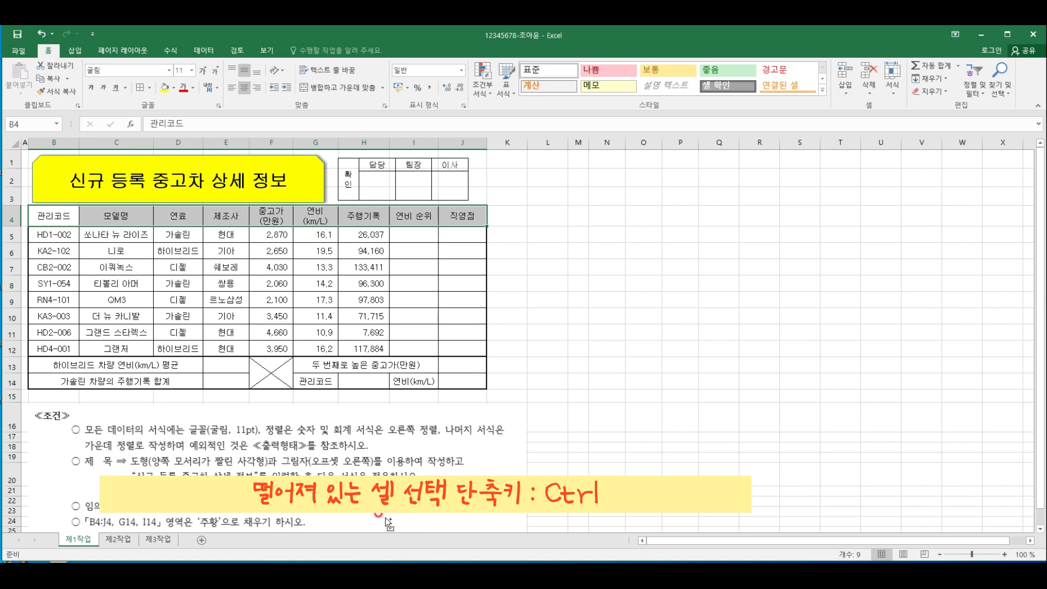
pyautogui.keyDown('ctrl'); pyautogui.click(322, 379); pyautogui.keyUp('ctrl')
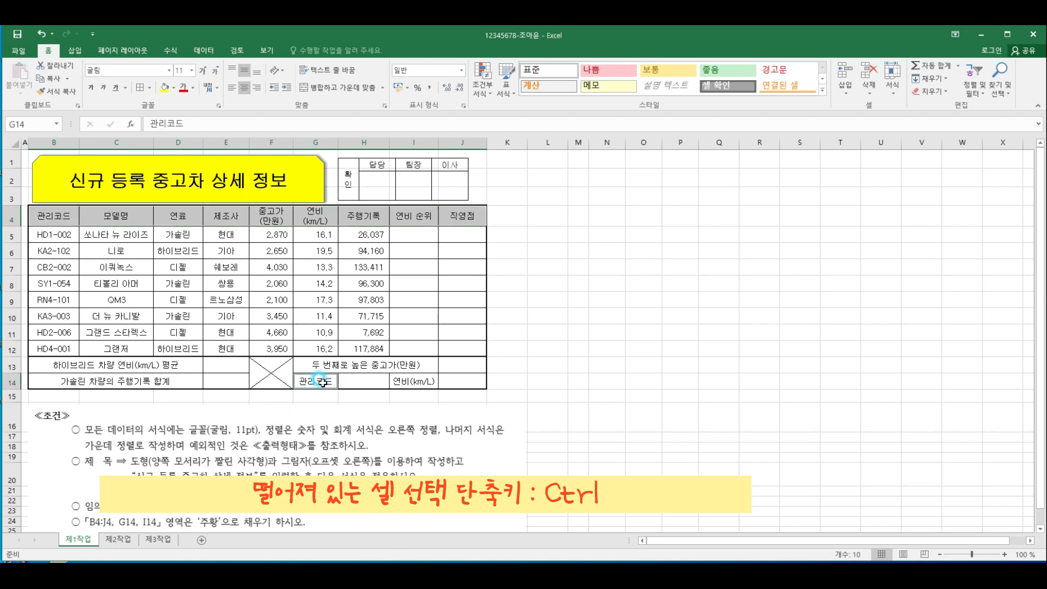
pyautogui.keyDown('ctrl'); pyautogui.click(414, 380); pyautogui.keyUp('ctrl')
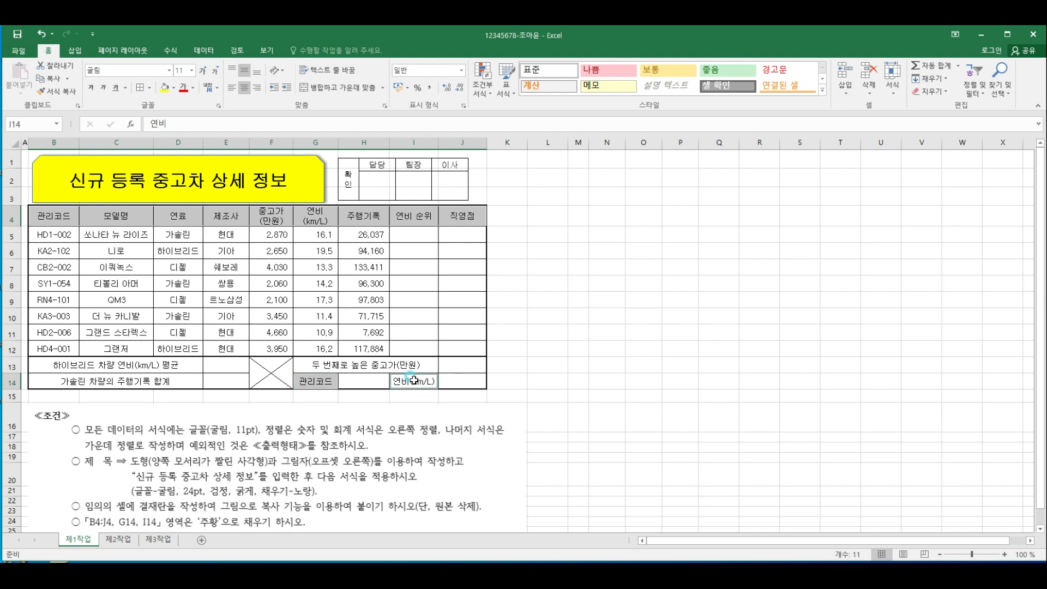
pyautogui.click(173, 88)
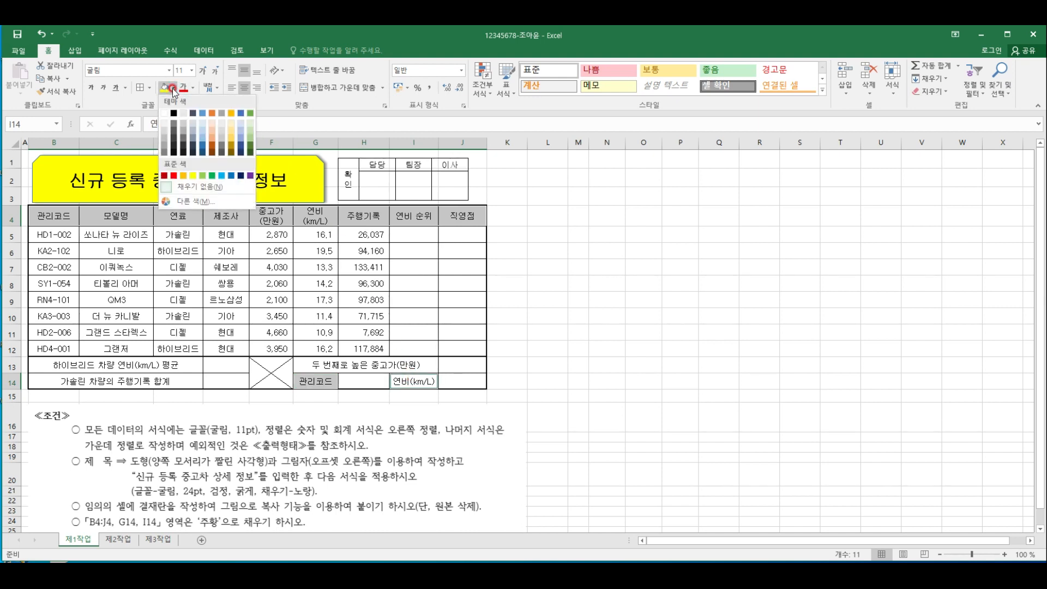
pyautogui.click(185, 177)
pyautogui.click(543, 330)
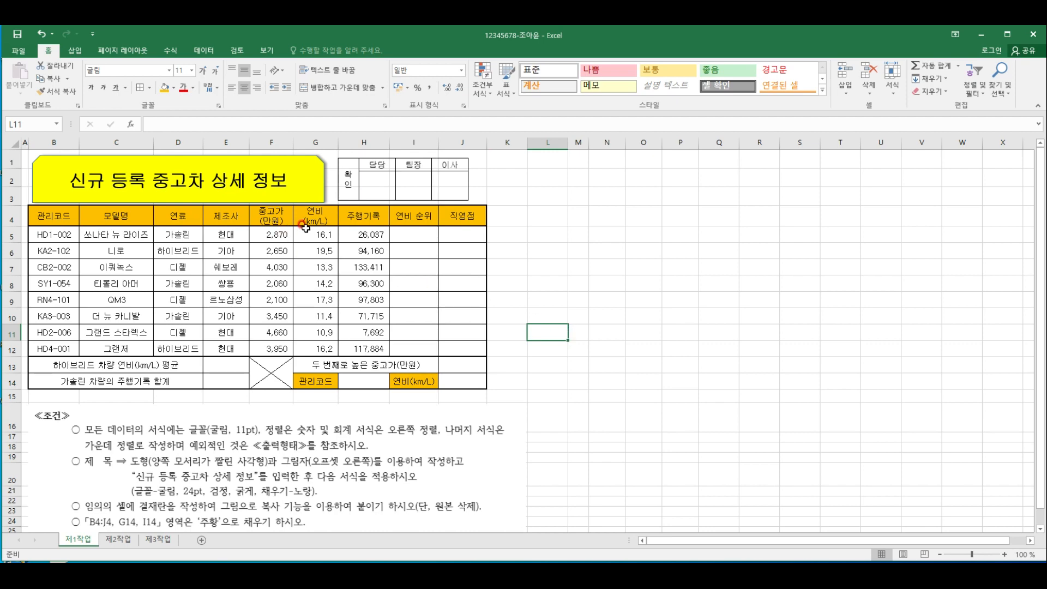
# Add list-type (목록) data validation to cell H14 with the 관리코드 values in =$B$5:$B$12 as the source
pyautogui.scroll(-2, 453, 445)
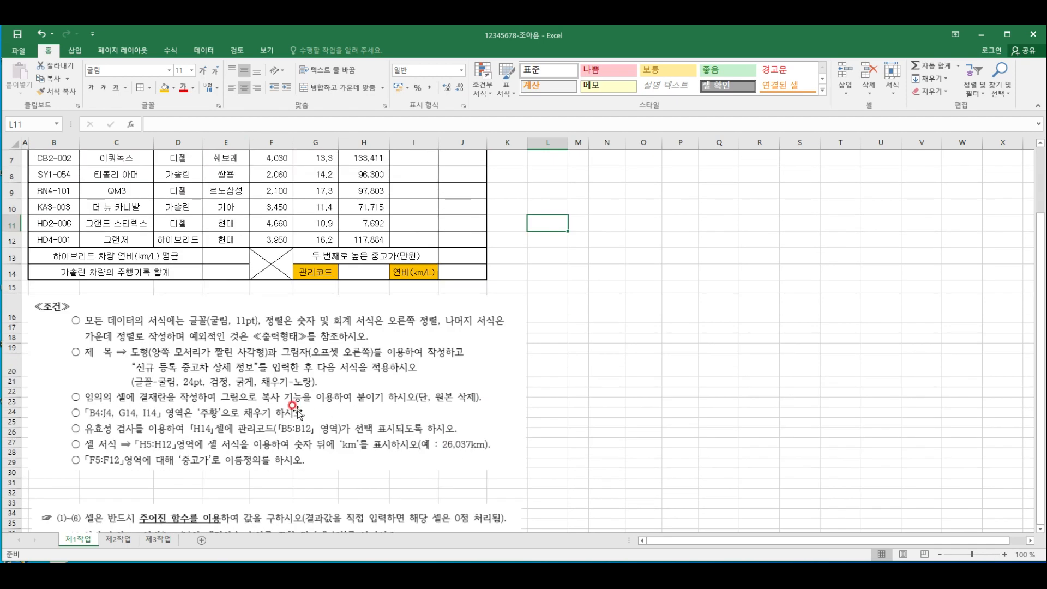
pyautogui.scroll(1, 283, 426)
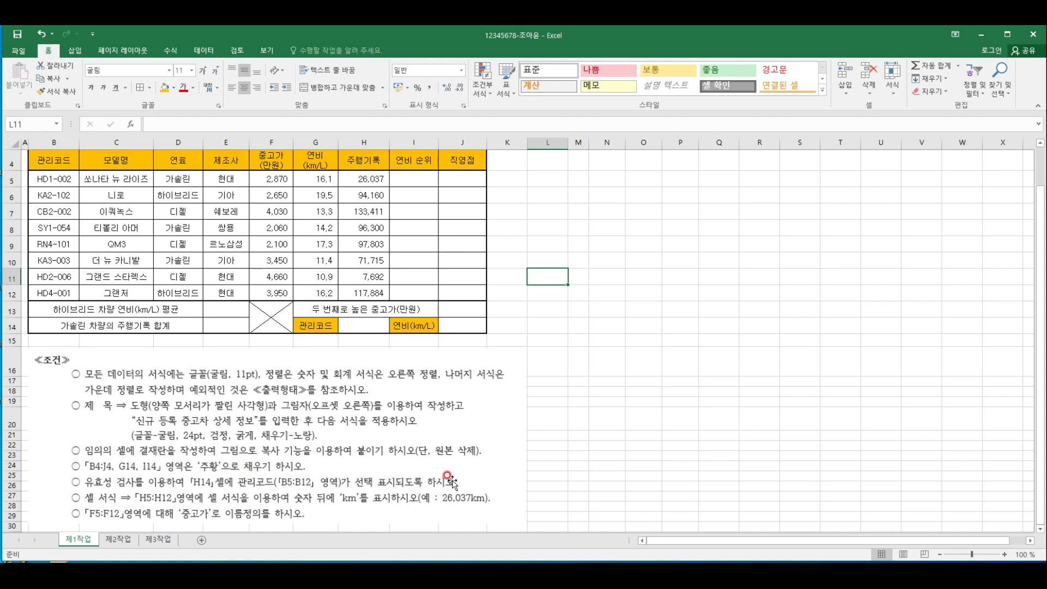
pyautogui.click(370, 322)
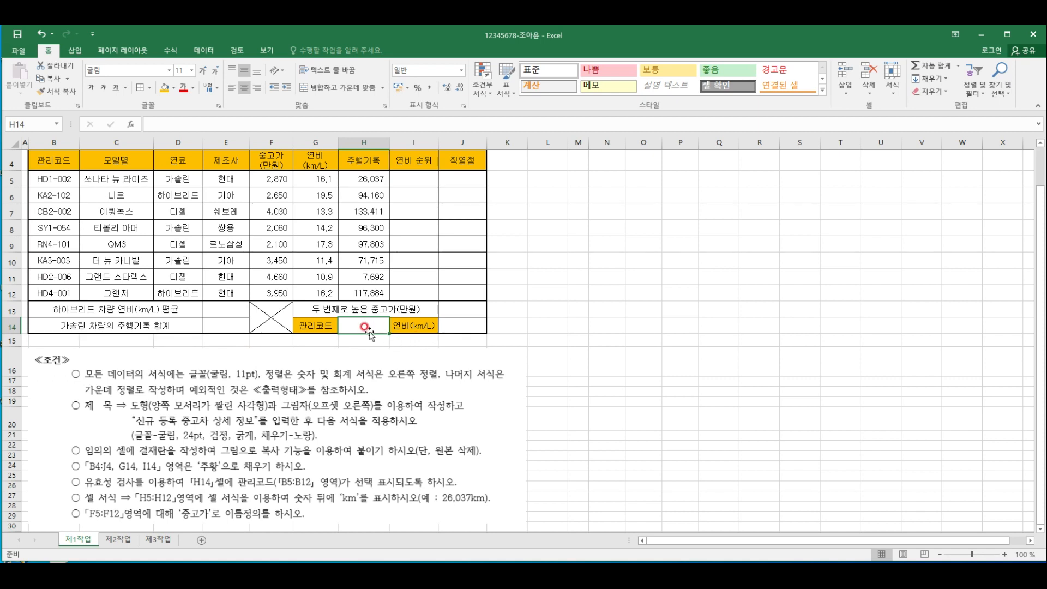
pyautogui.click(202, 51)
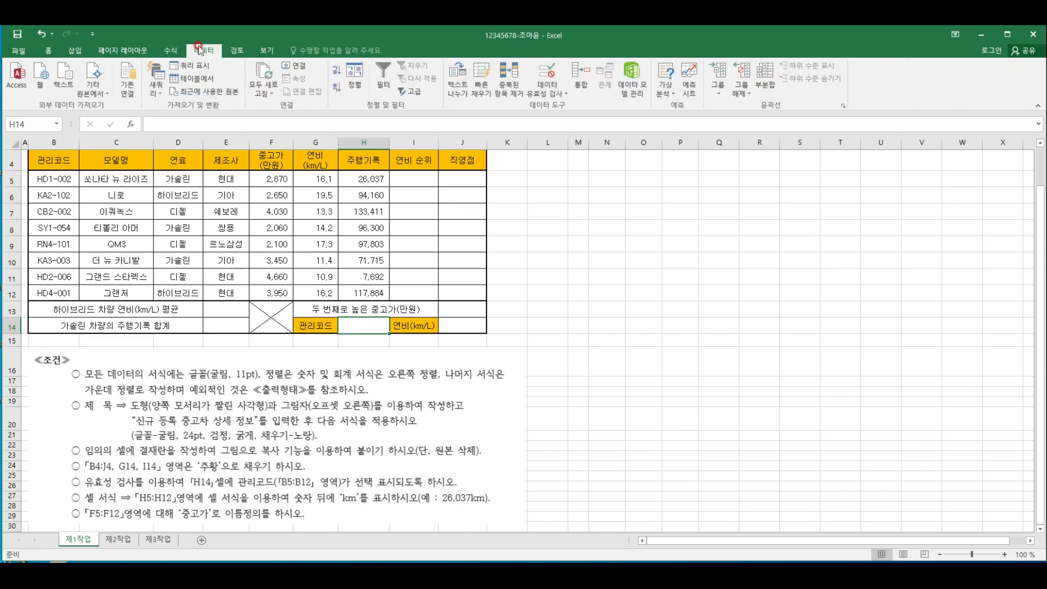
pyautogui.click(547, 90)
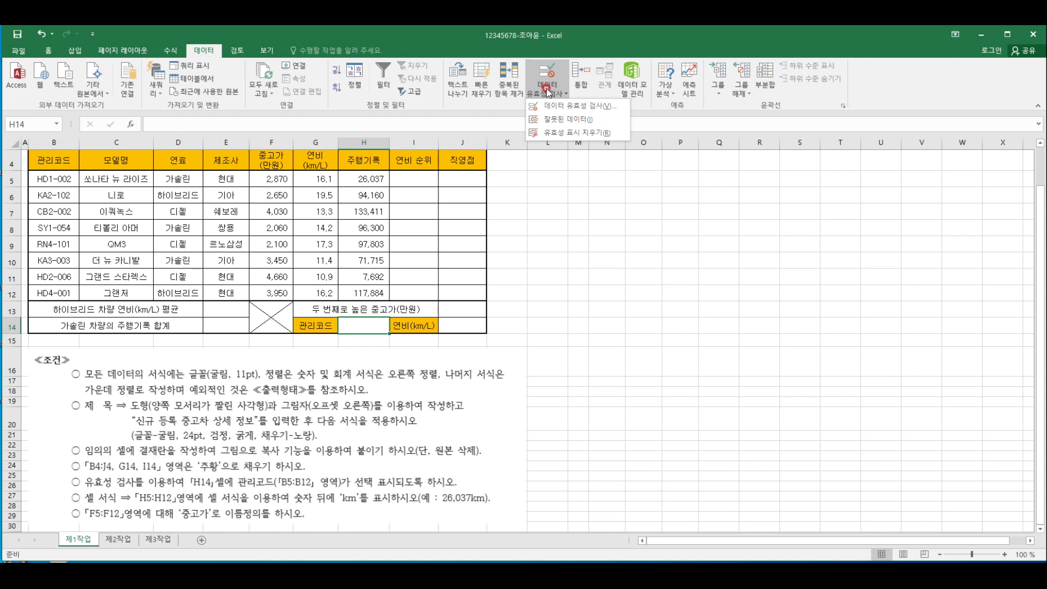
pyautogui.click(559, 106)
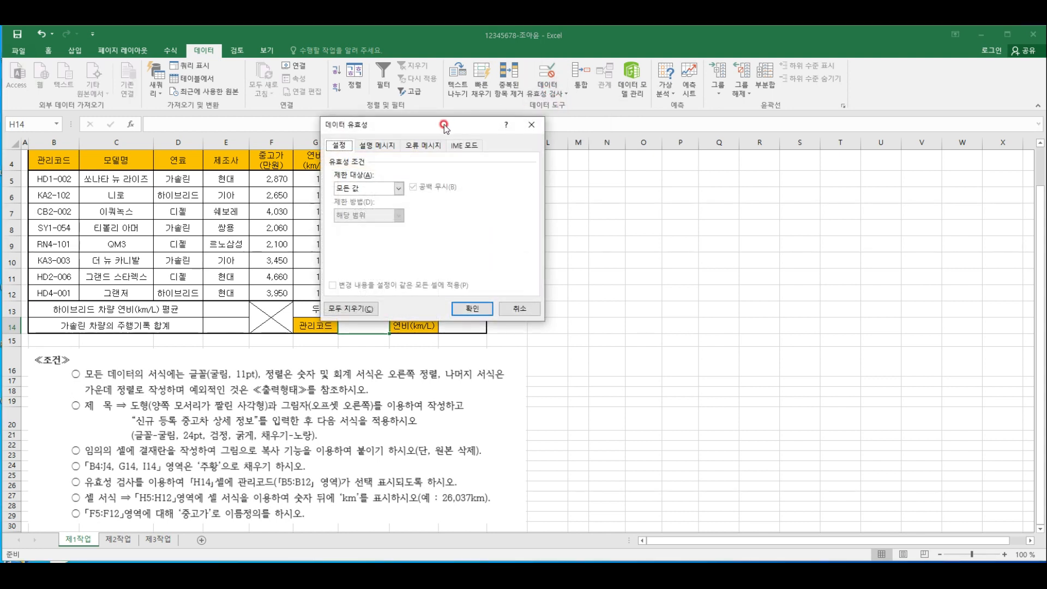
pyautogui.moveTo(444, 128); pyautogui.dragTo(747, 136)
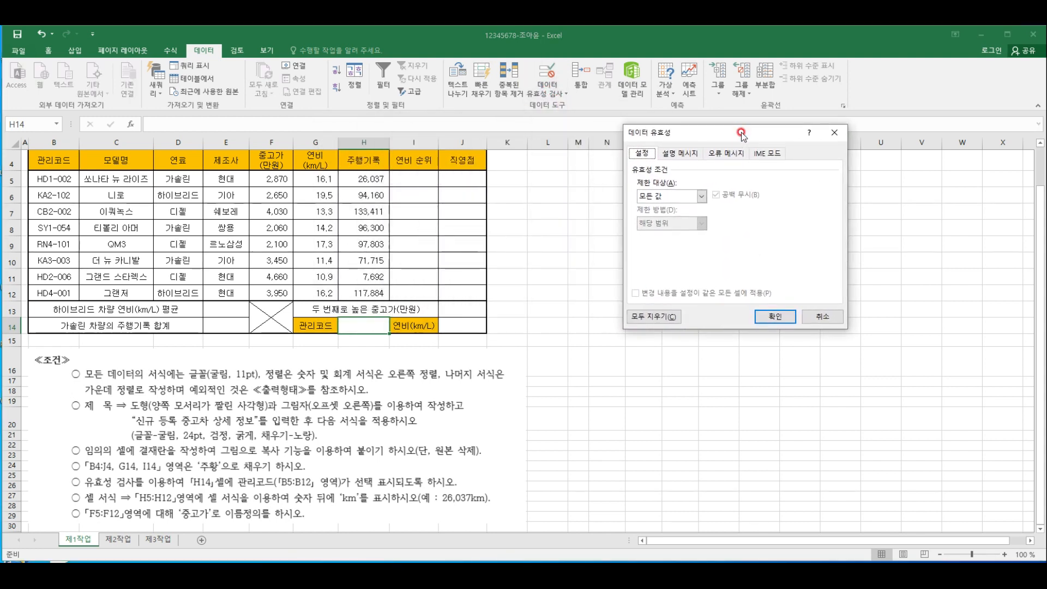
pyautogui.click(691, 198)
pyautogui.click(664, 238)
pyautogui.click(664, 238)
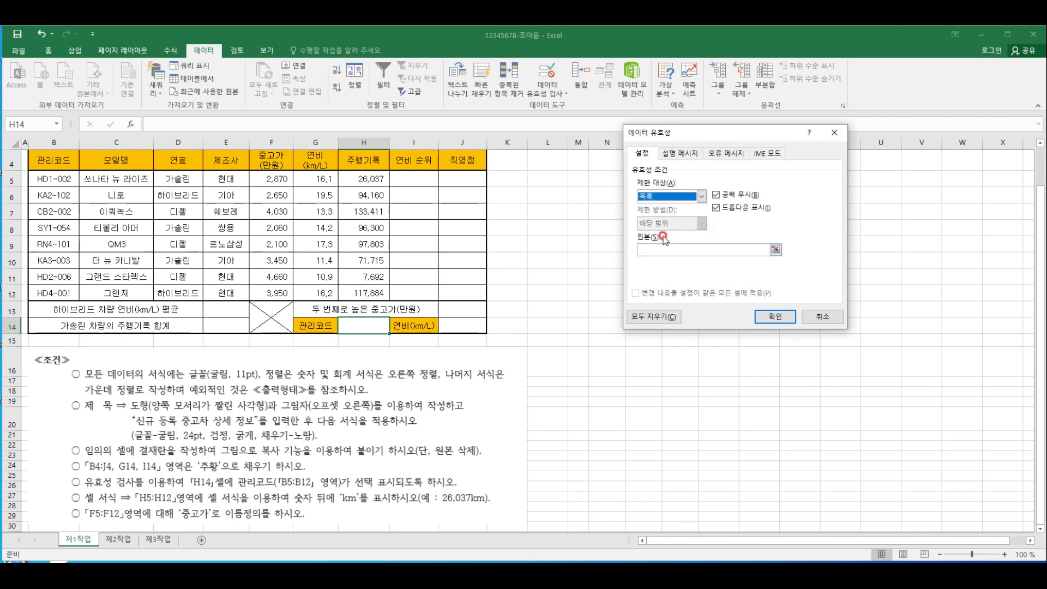
pyautogui.click(644, 248)
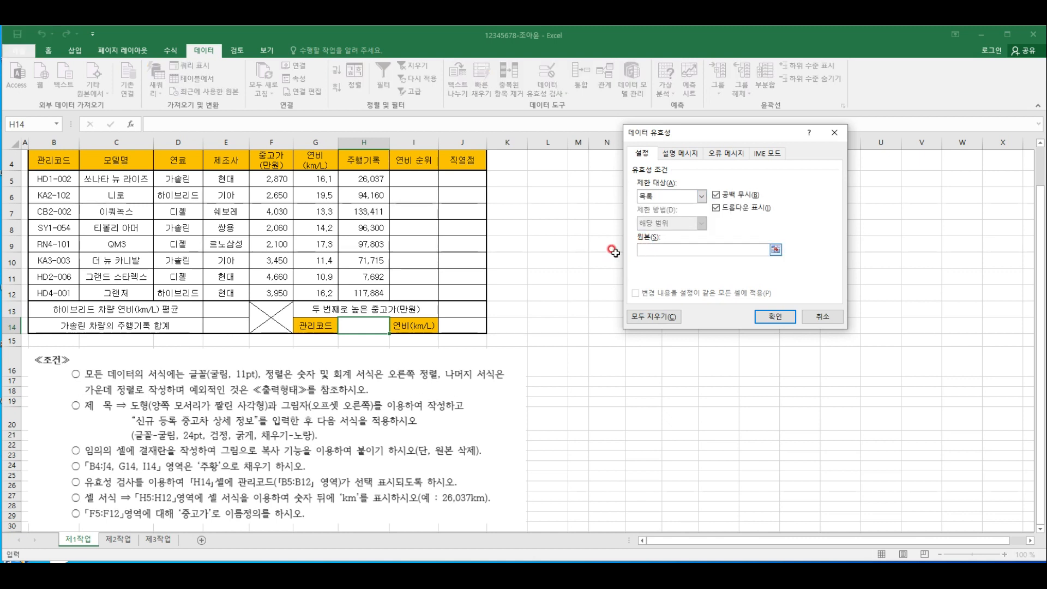
pyautogui.moveTo(55, 178); pyautogui.dragTo(58, 285)
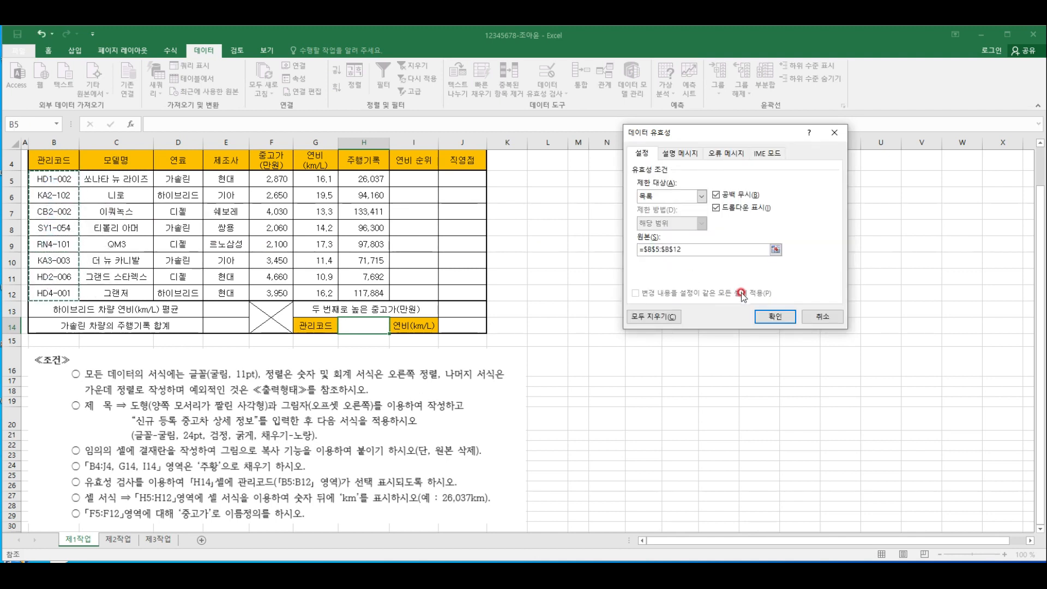
pyautogui.click(773, 316)
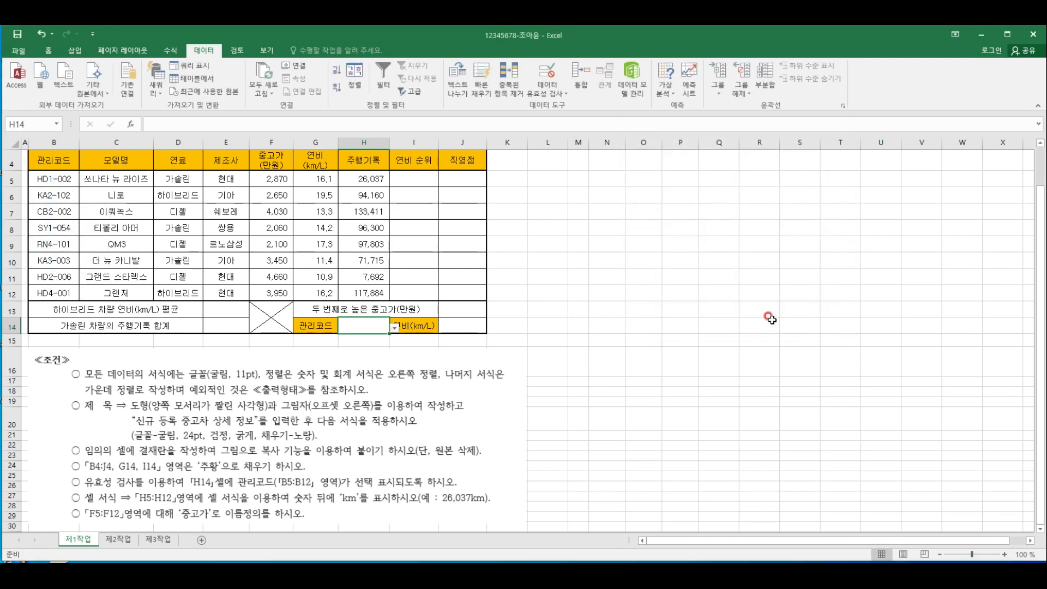
# Choose HD1-002 from the validation list in cell H14
pyautogui.click(394, 327)
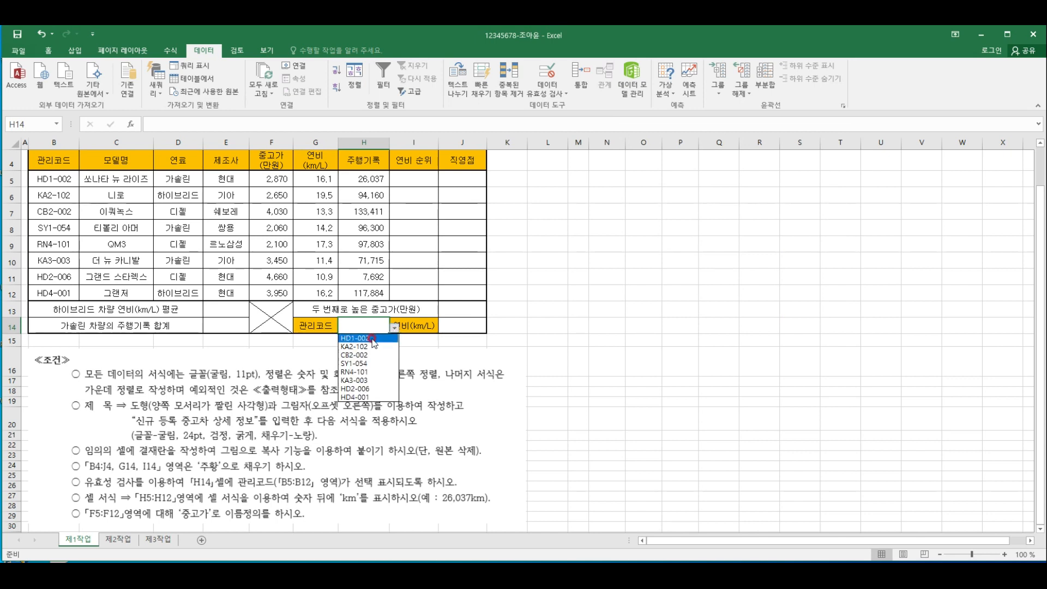
pyautogui.click(373, 339)
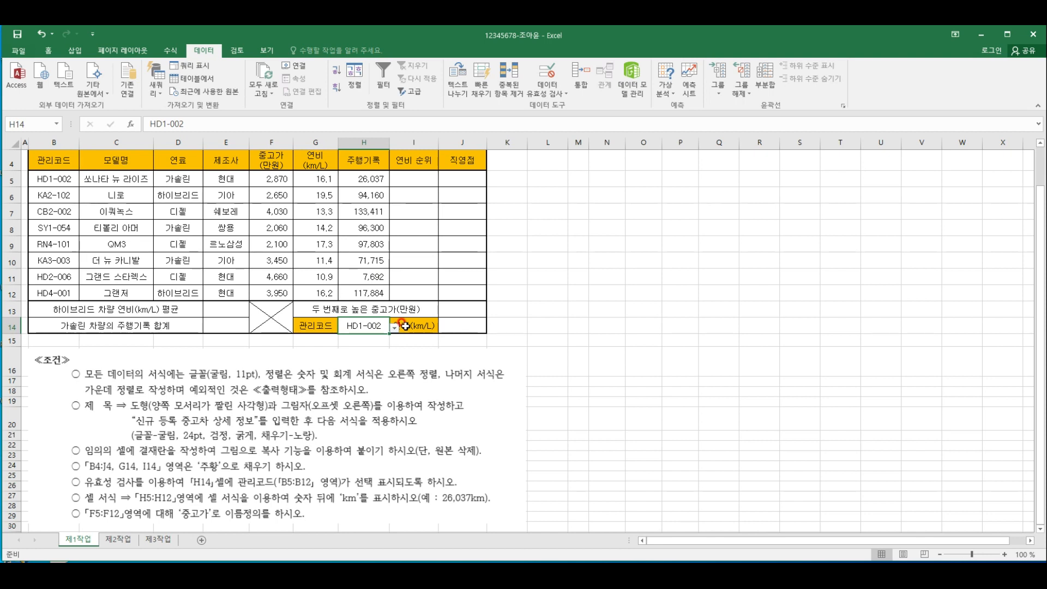
pyautogui.click(611, 464)
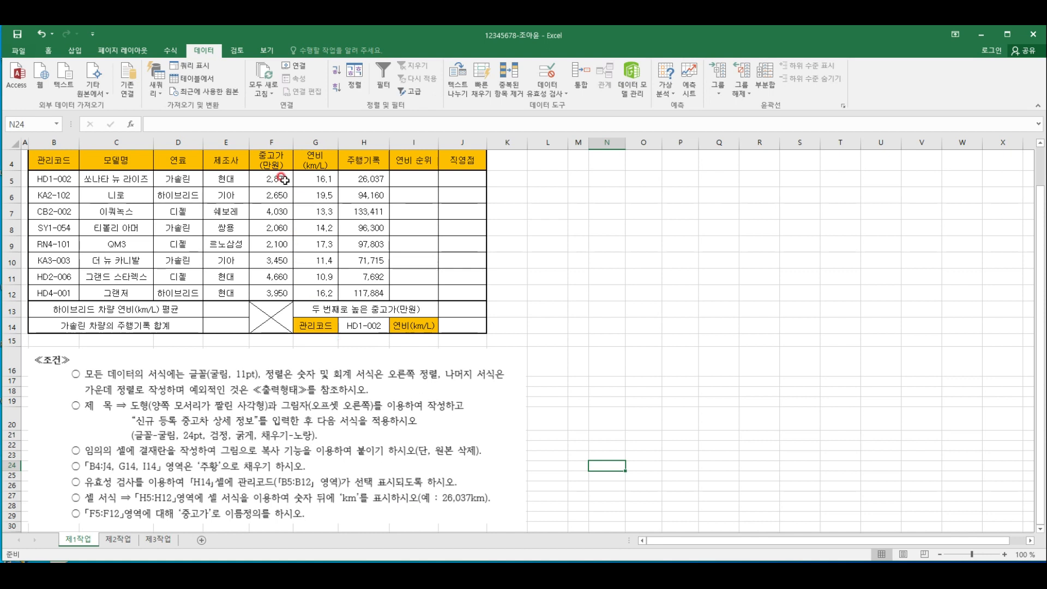
# Apply the custom number format #,##0"km" to the 주행기록 values in H5:H12
pyautogui.moveTo(364, 180); pyautogui.dragTo(370, 289)
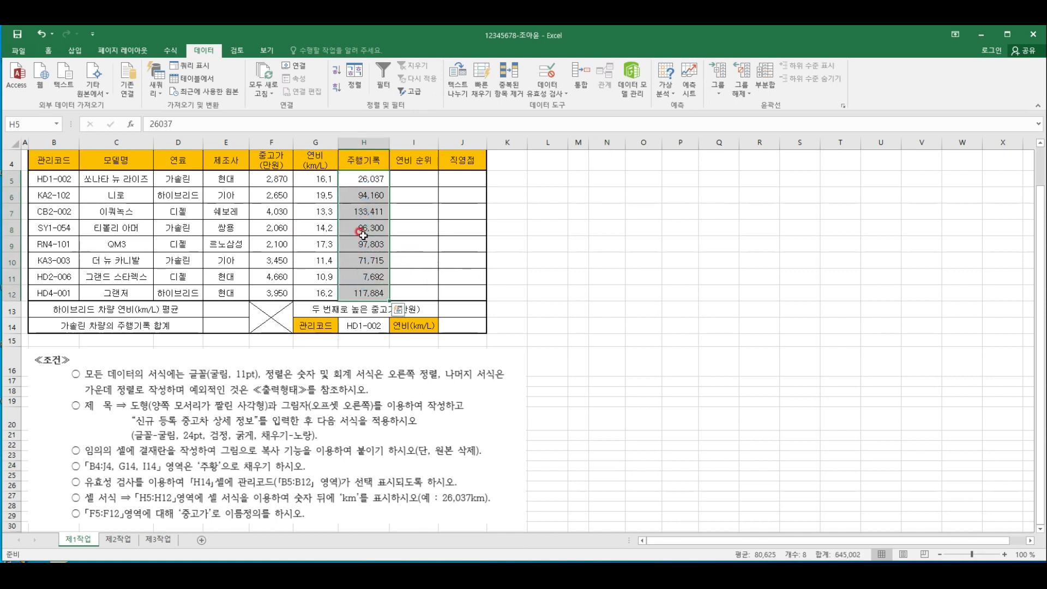
pyautogui.click(45, 52)
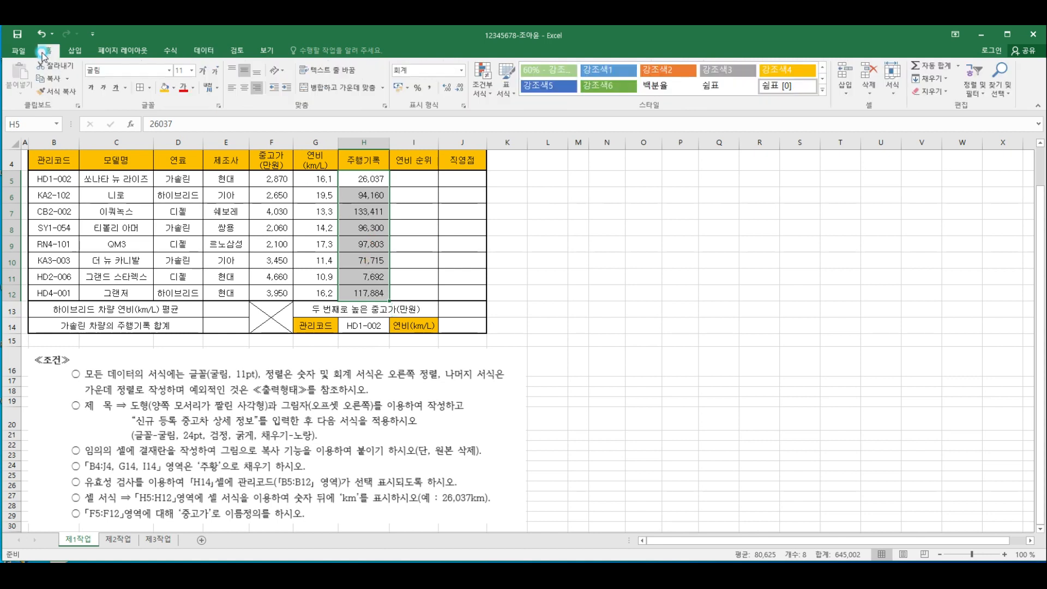
pyautogui.click(464, 107)
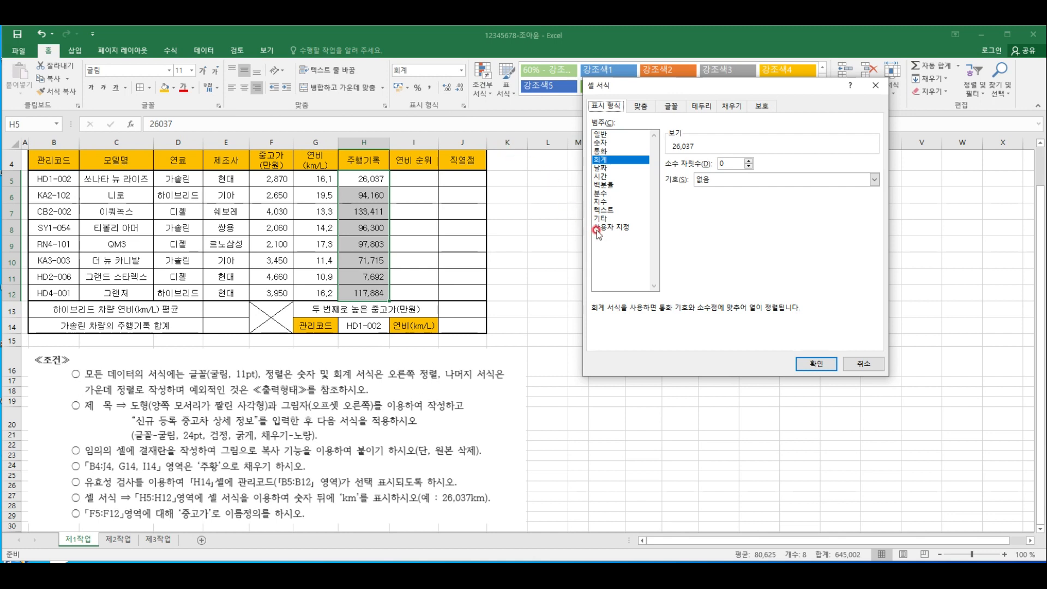
pyautogui.click(621, 228)
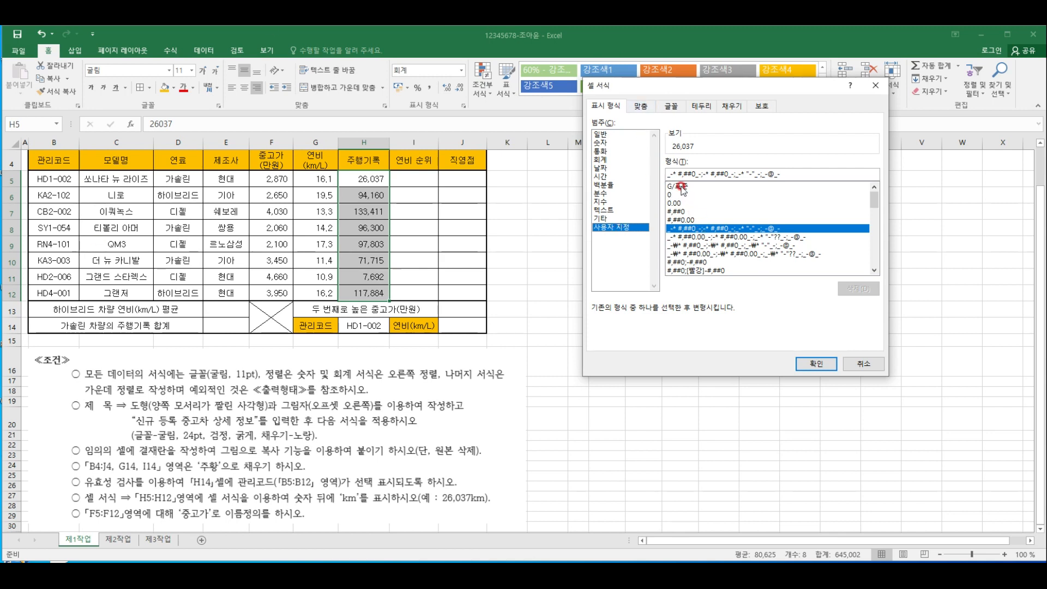
pyautogui.click(671, 212)
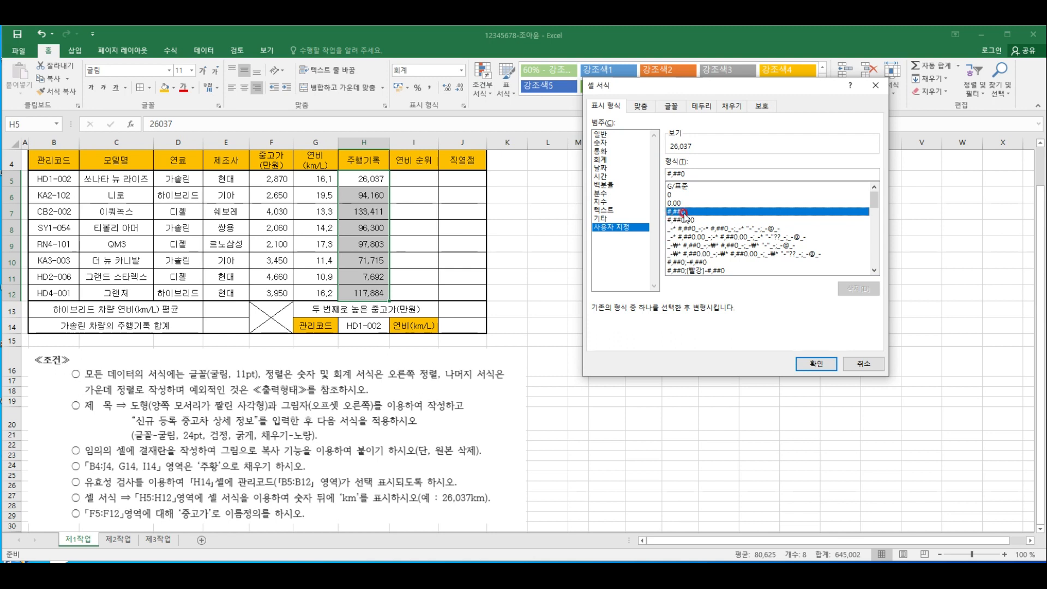
pyautogui.click(698, 173)
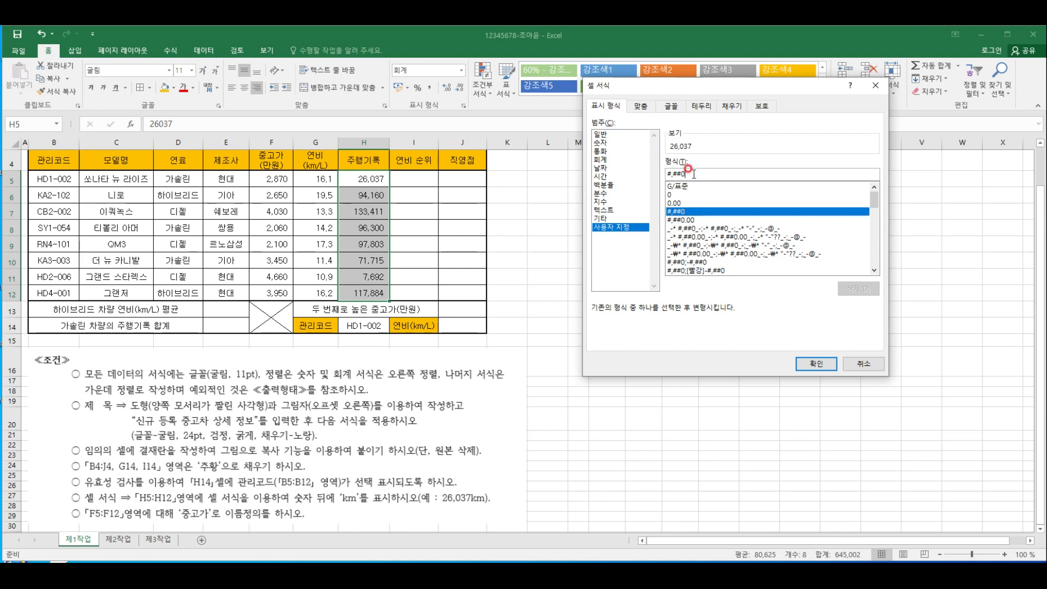
pyautogui.write('"km')
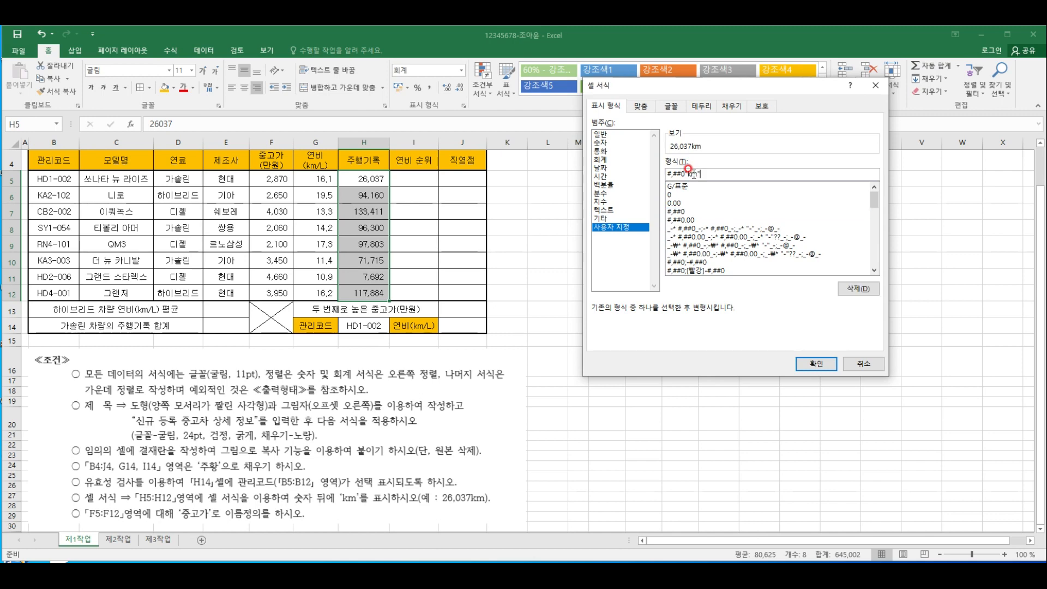
pyautogui.click(813, 364)
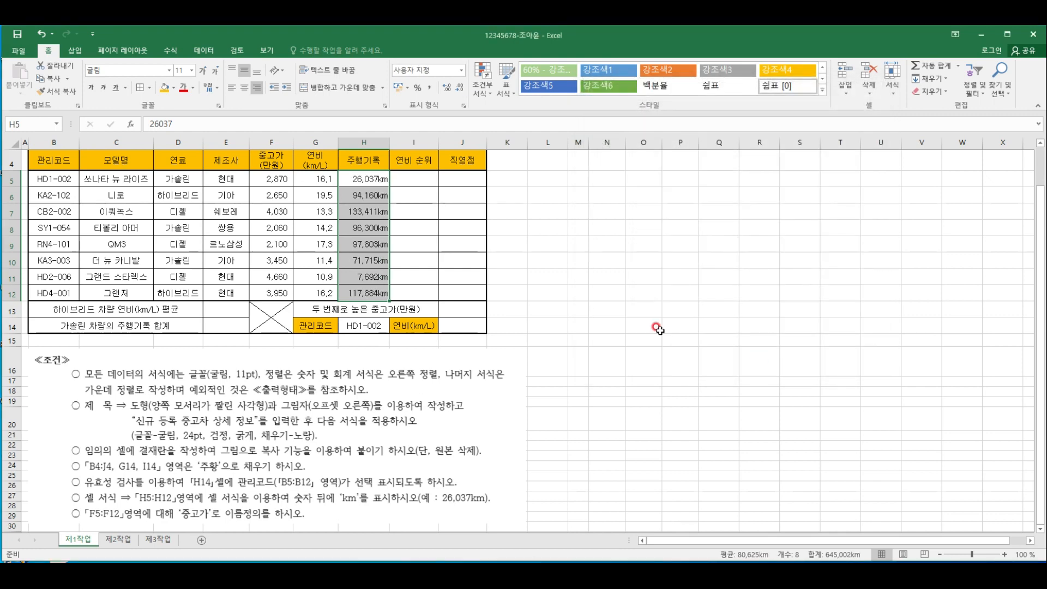
pyautogui.click(456, 277)
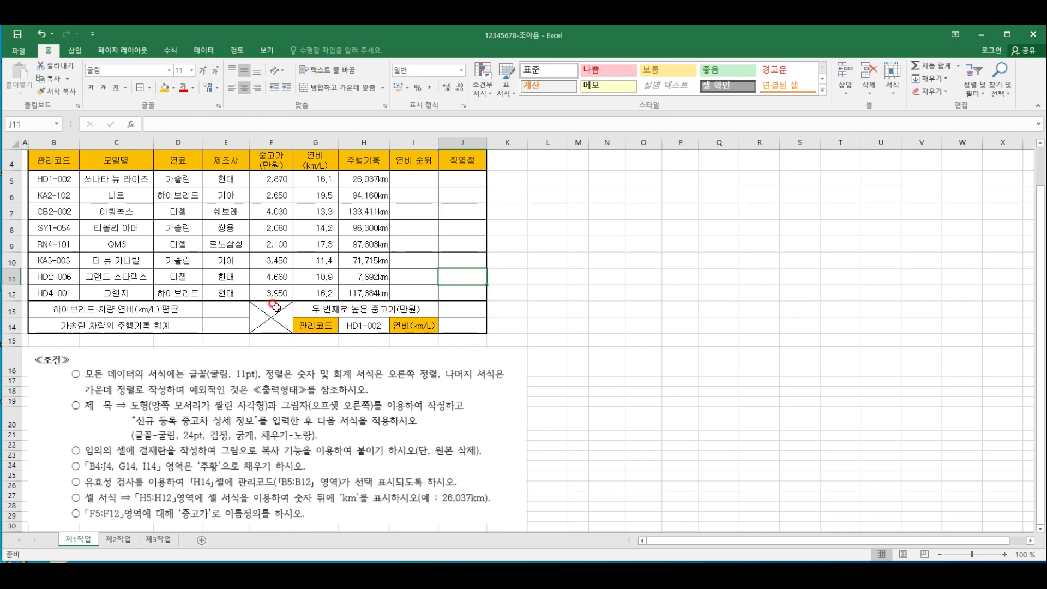
# Define the name 중고가 for the range F5:F12 and recall the named range to check it
pyautogui.scroll(-1, 275, 313)
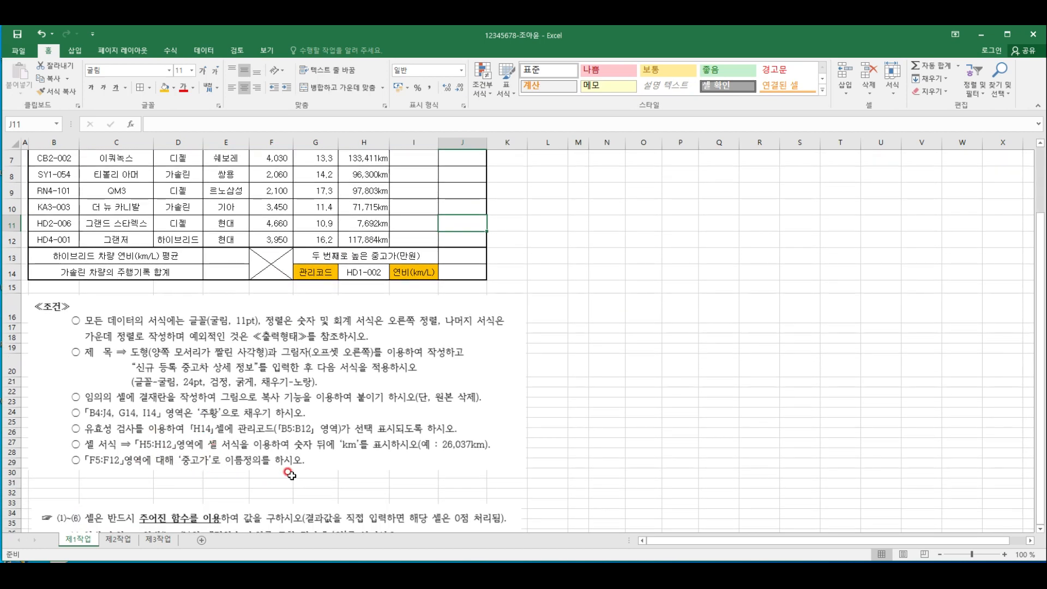
pyautogui.scroll(2, 292, 474)
pyautogui.click(419, 286)
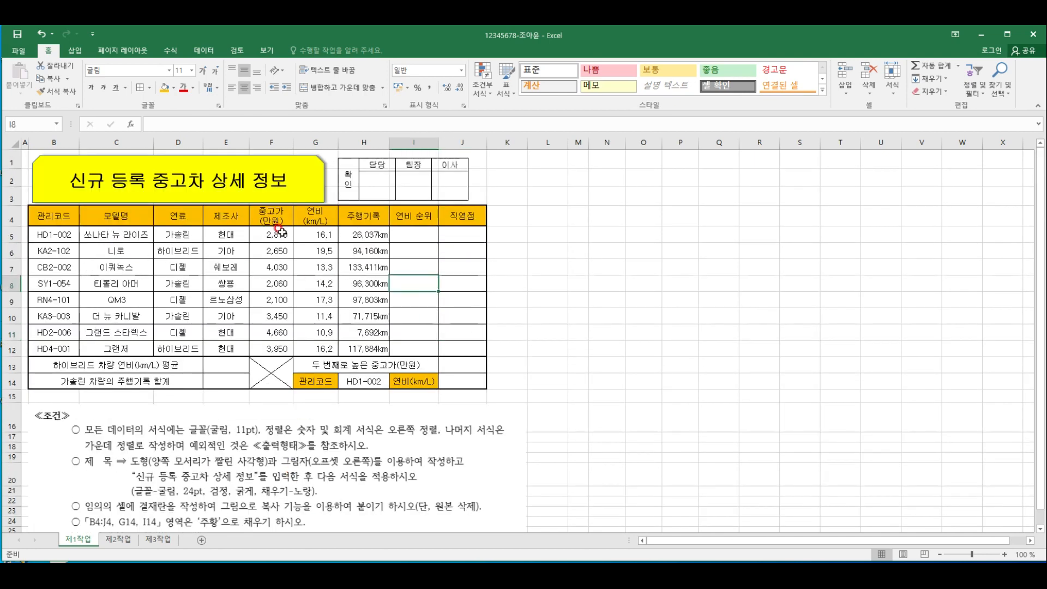
pyautogui.moveTo(280, 232); pyautogui.dragTo(280, 345)
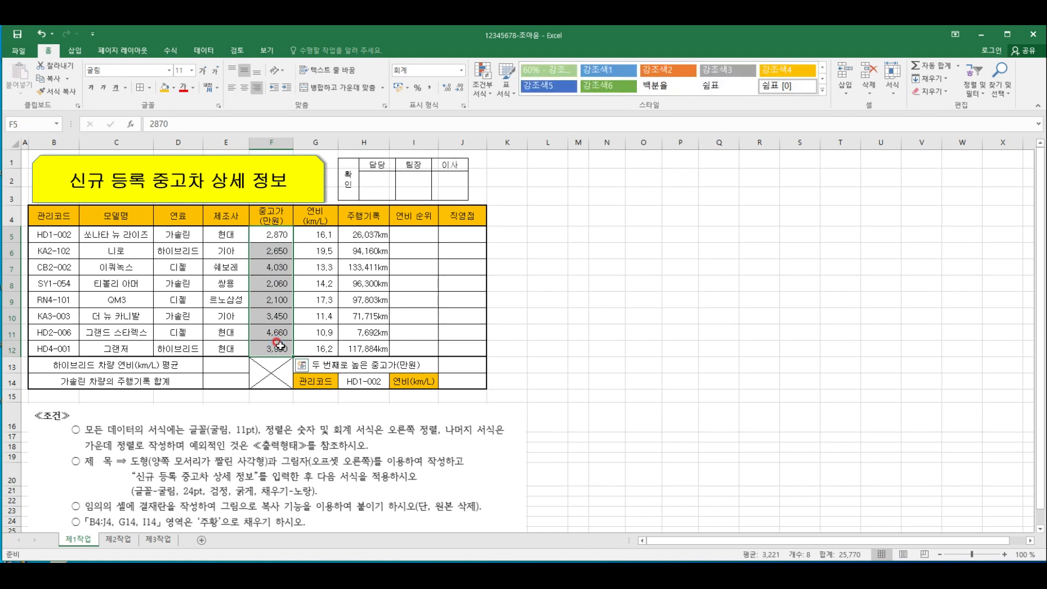
pyautogui.click(22, 117)
pyautogui.press('BackSpace')
pyautogui.click(464, 252)
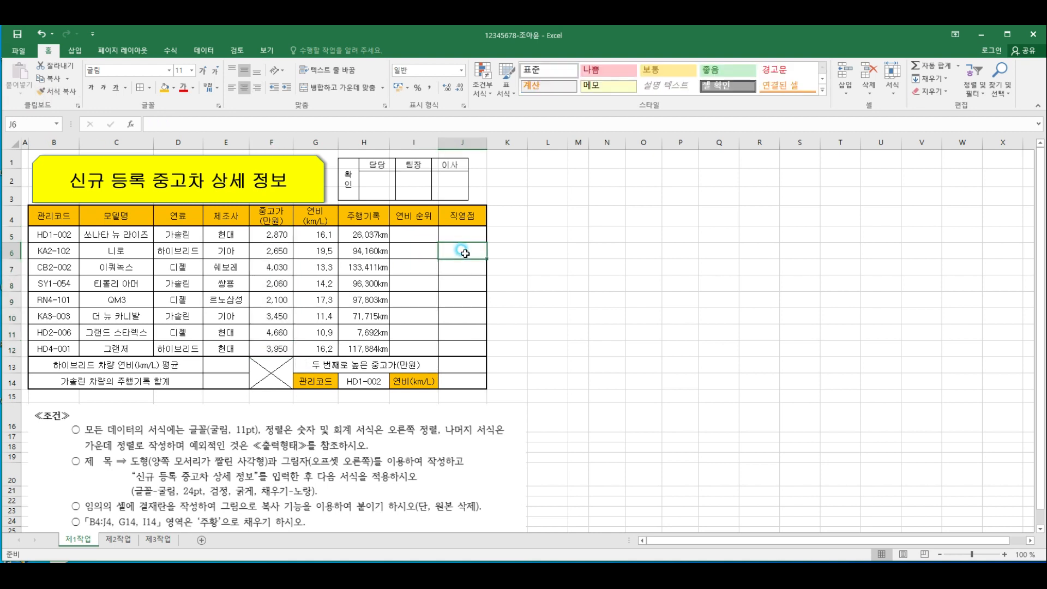
pyautogui.click(59, 124)
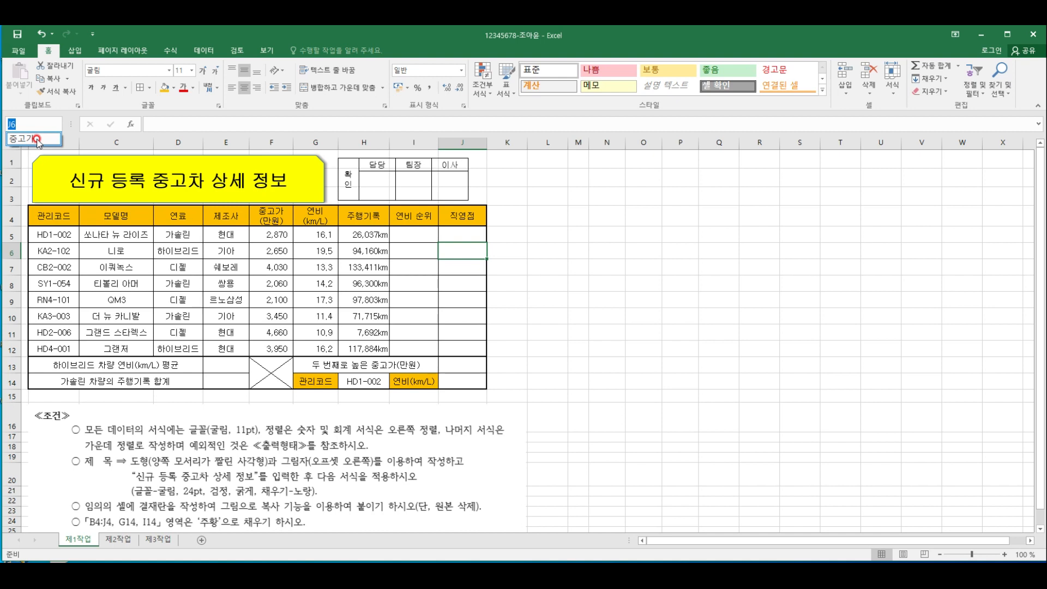
pyautogui.click(37, 140)
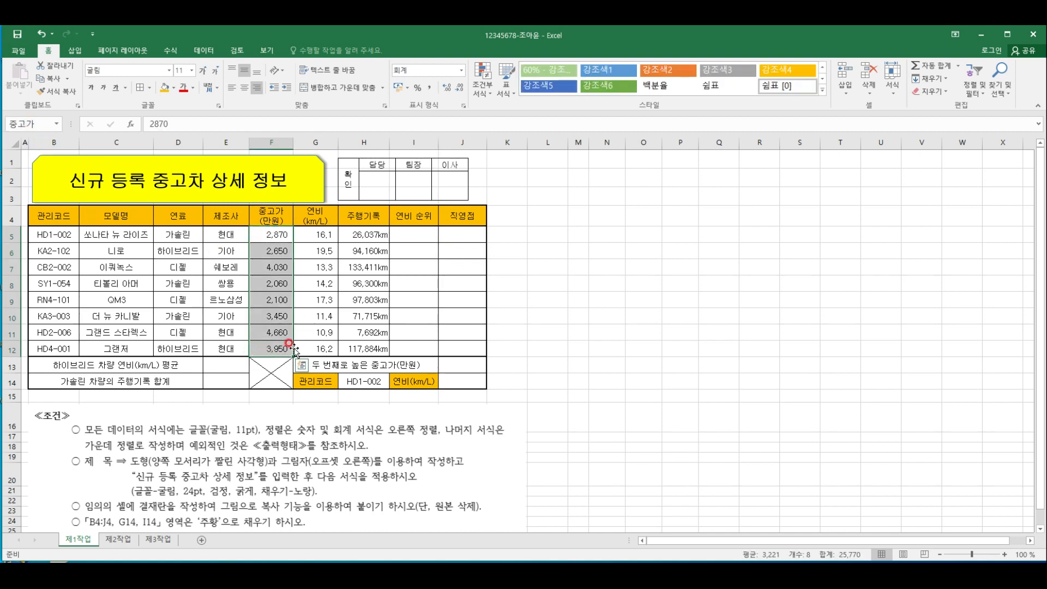
pyautogui.click(600, 316)
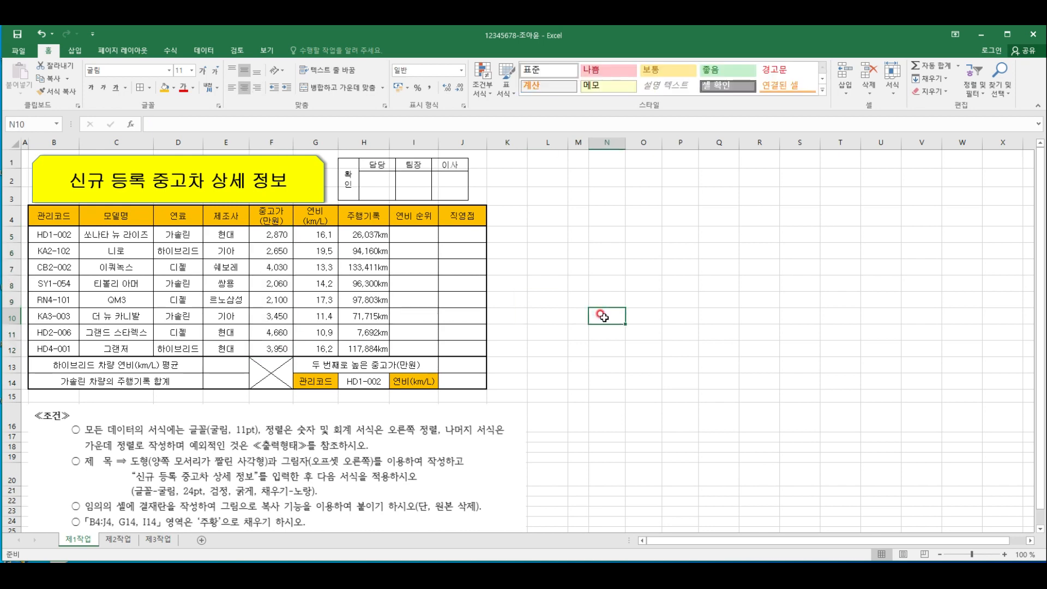
# Narrow column J so the table's outer edge lines up with the approval box picture
pyautogui.scroll(-1, 597, 319)
pyautogui.scroll(-1, 152, 352)
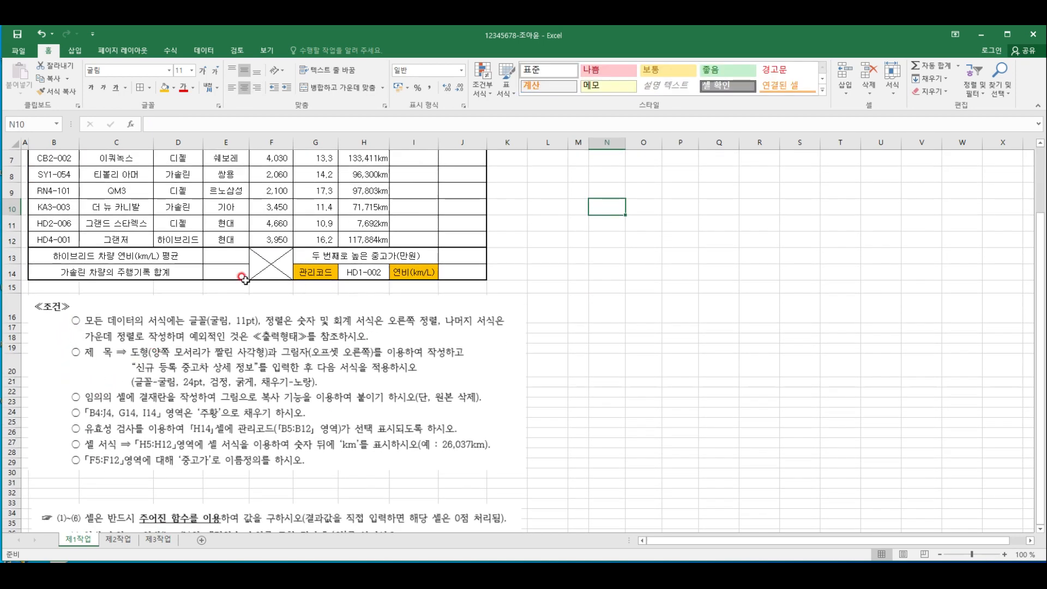
pyautogui.scroll(2, 154, 409)
pyautogui.click(435, 184)
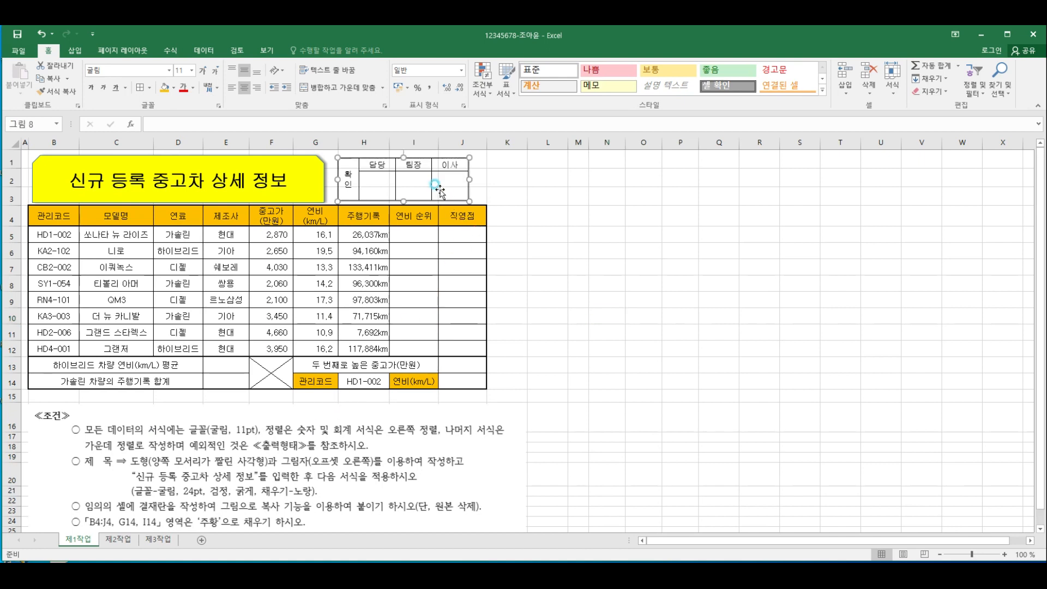
pyautogui.click(473, 250)
pyautogui.moveTo(436, 143); pyautogui.dragTo(471, 143)
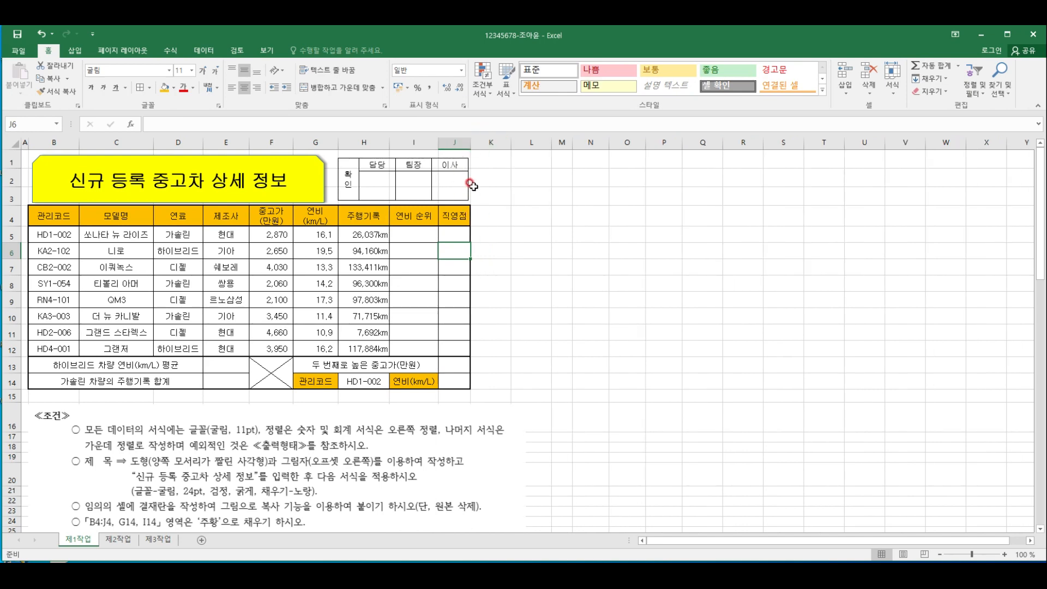
pyautogui.click(483, 235)
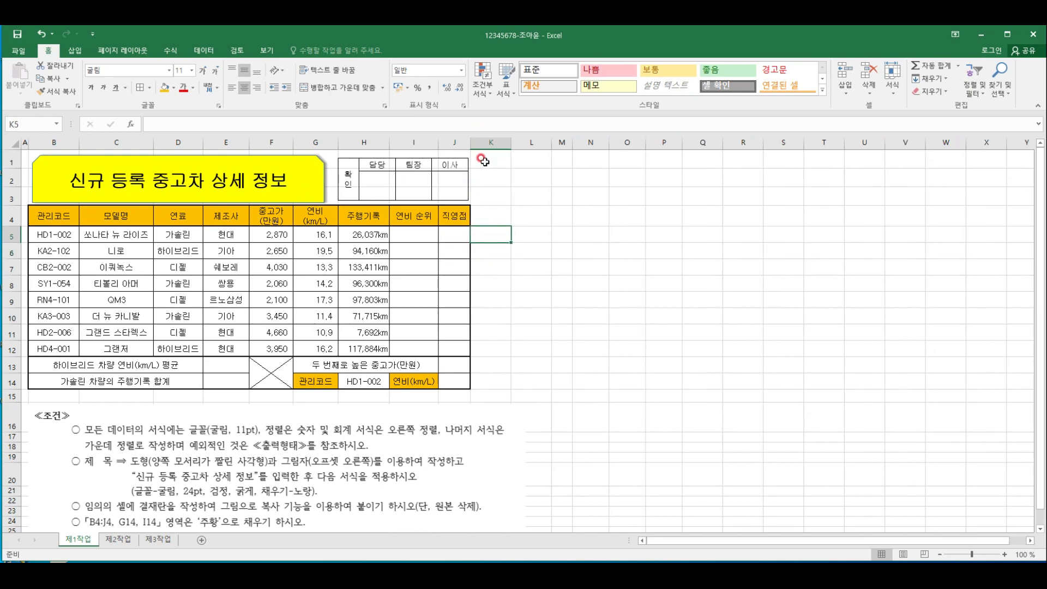
# Delete the ≪조건≫ instruction picture below the table
pyautogui.scroll(-2, 461, 306)
pyautogui.click(238, 405)
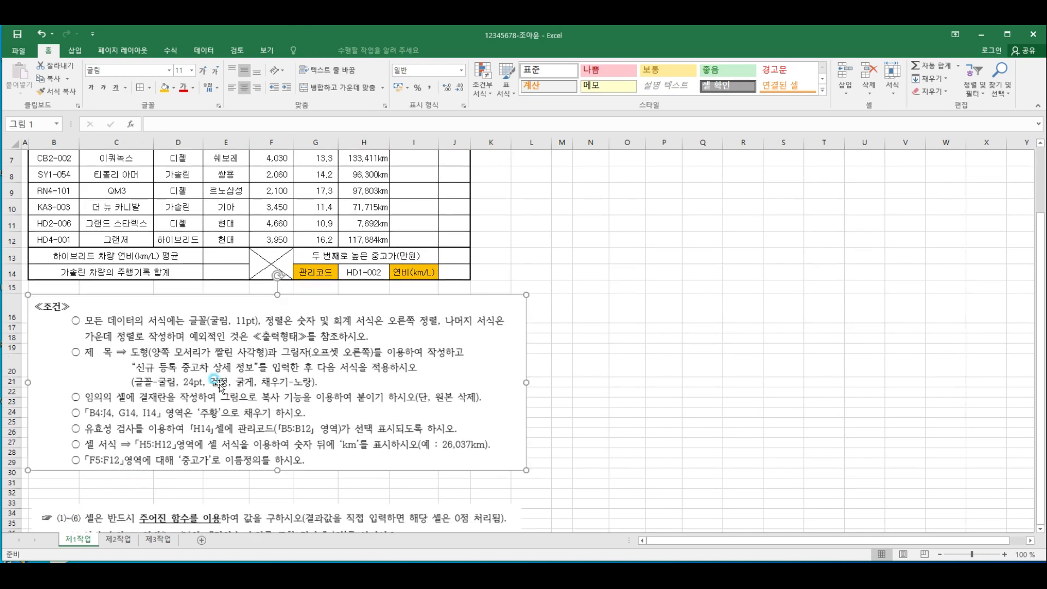
pyautogui.press('Delete')
# Move the picture with function instructions (1)~(7) into the empty area beside the table, over columns L to X
pyautogui.scroll(-2, 243, 405)
pyautogui.moveTo(239, 454); pyautogui.dragTo(250, 248)
pyautogui.scroll(4, 328, 273)
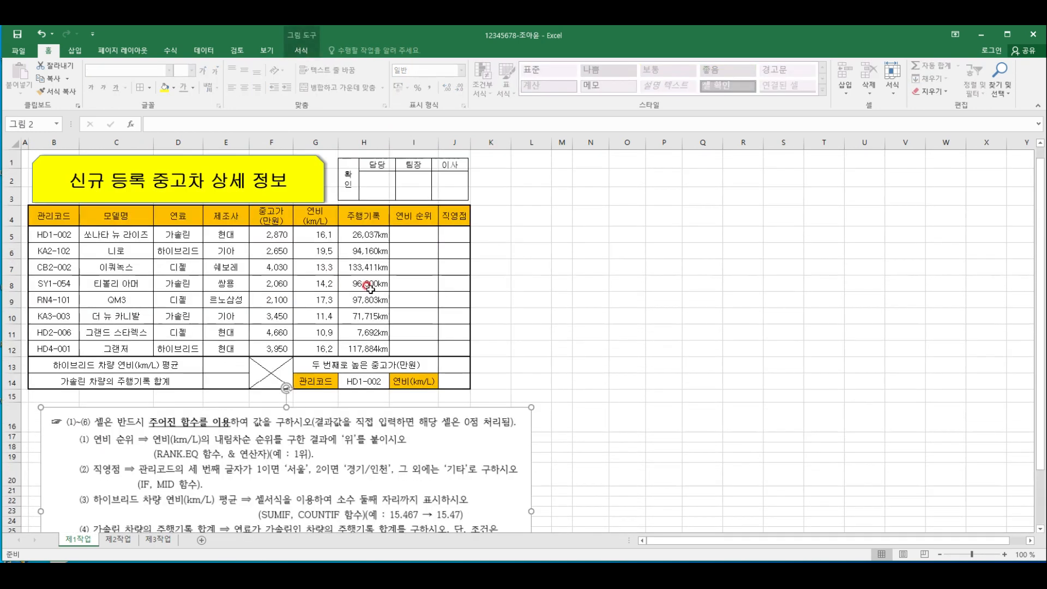
pyautogui.click(599, 282)
pyautogui.moveTo(282, 467); pyautogui.dragTo(742, 242)
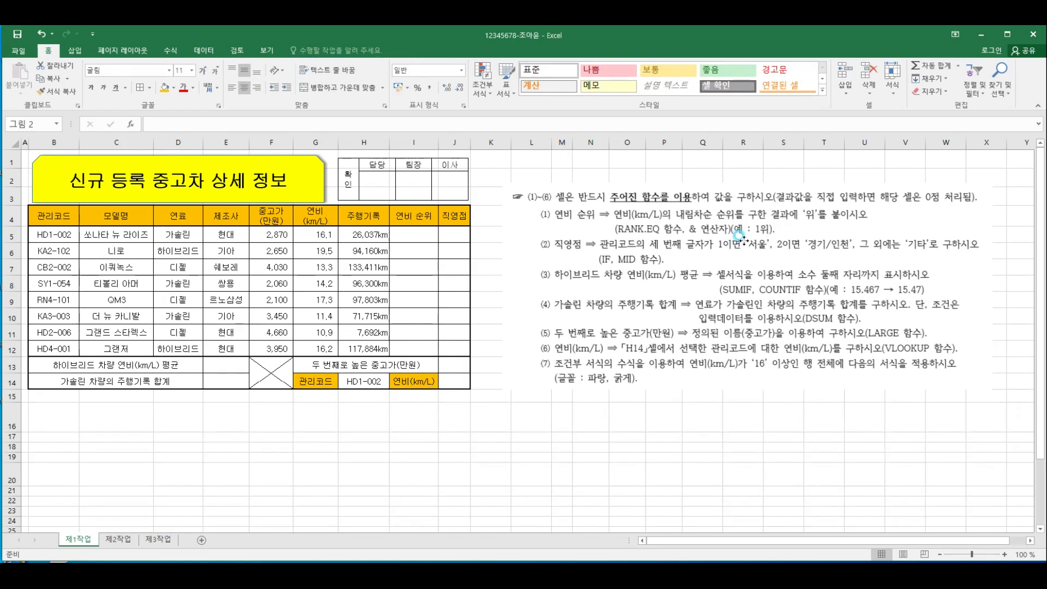
pyautogui.click(610, 415)
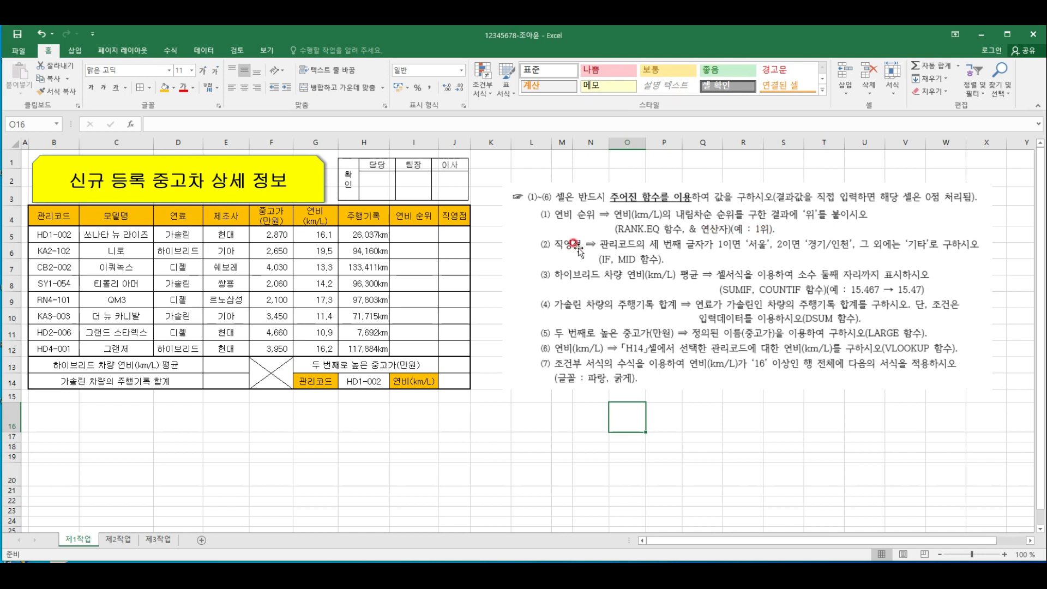
# Start a formula with the RANK.EQ function in cell I5 under 연비 순위
pyautogui.click(428, 233)
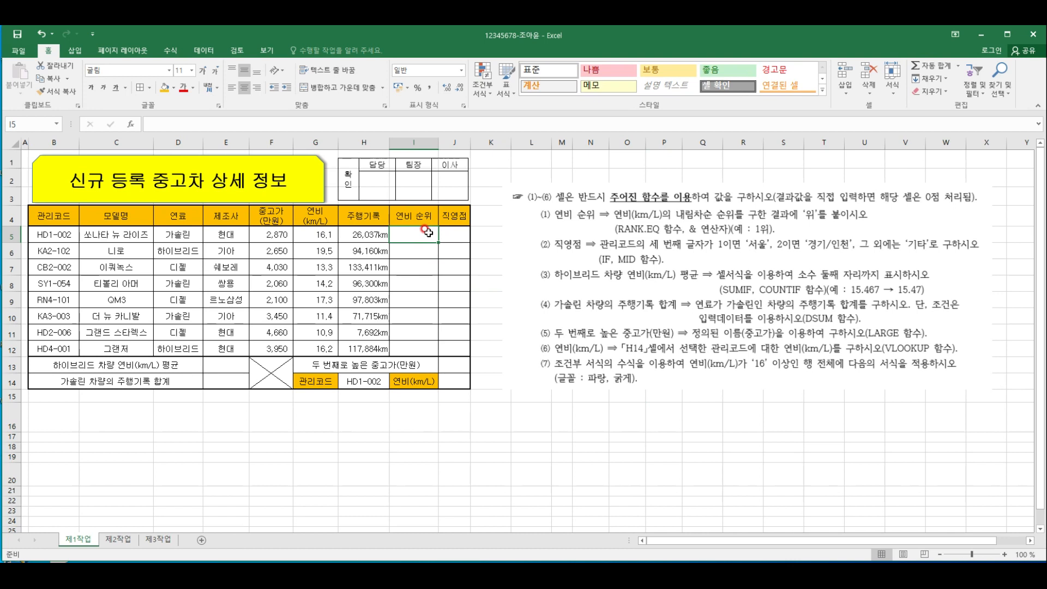
pyautogui.write('=')
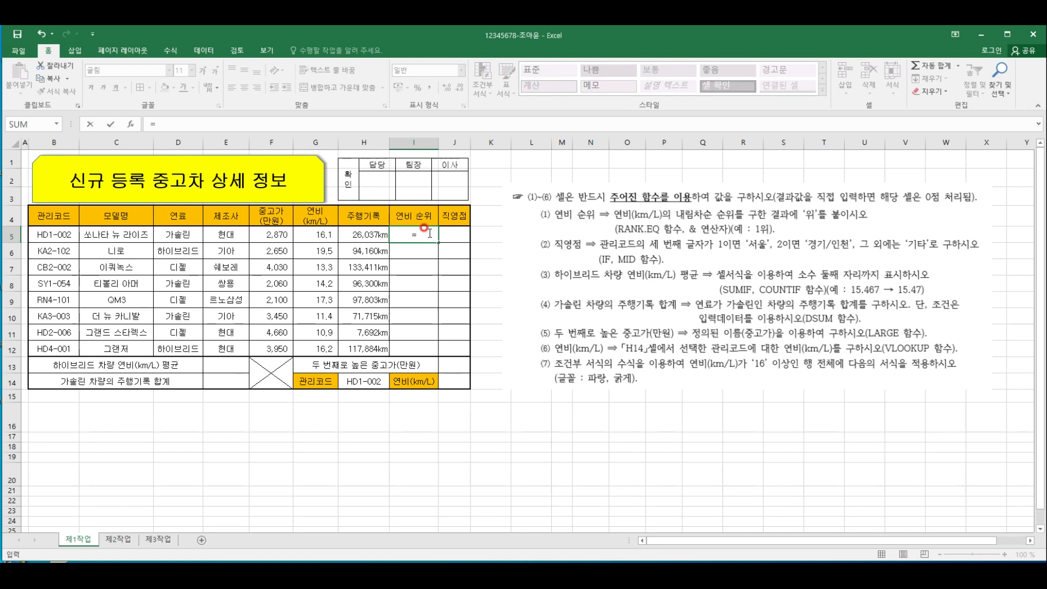
pyautogui.write('rank')
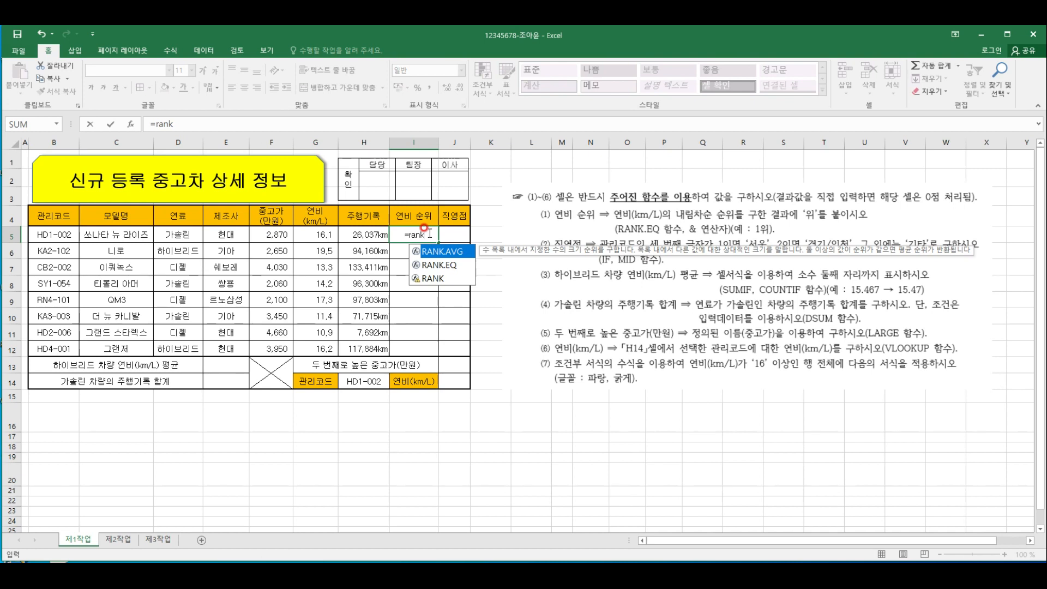
pyautogui.write('.')
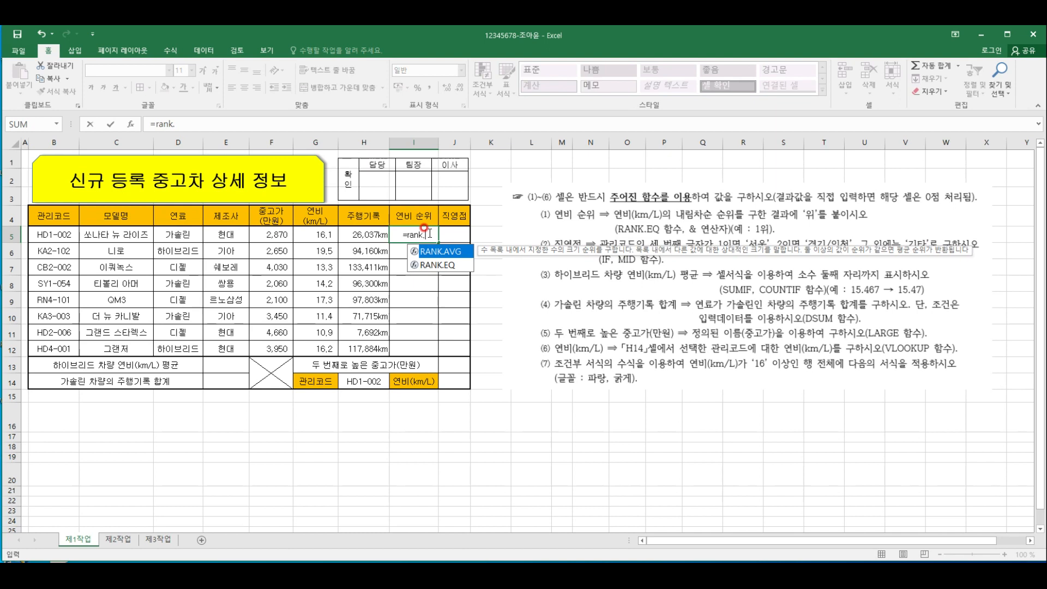
pyautogui.doubleClick(433, 264)
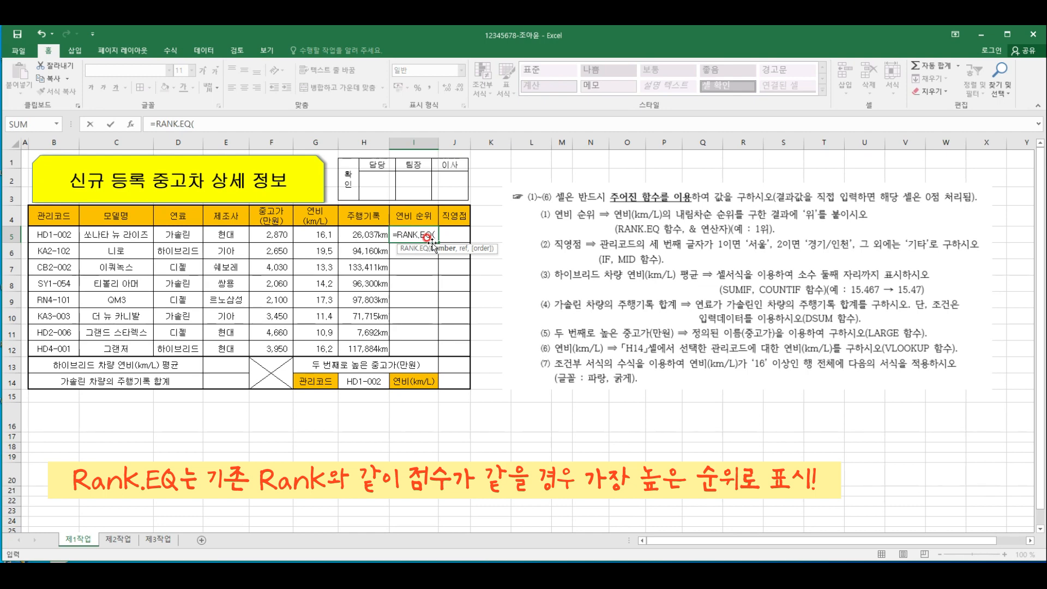
pyautogui.press('BackSpace')
pyautogui.press('BackSpace')
pyautogui.press('BackSpace')
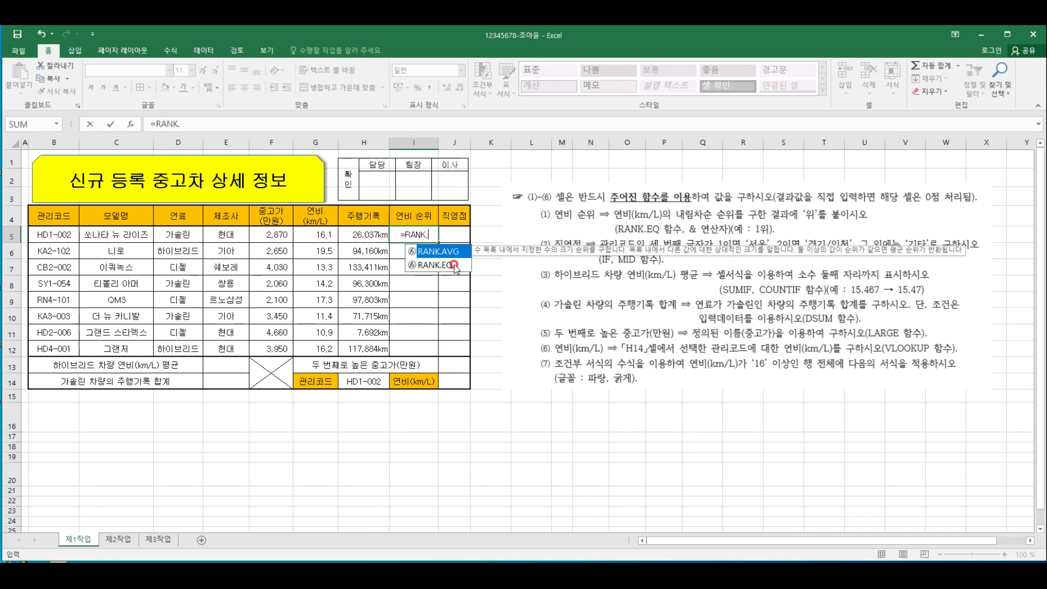
pyautogui.doubleClick(454, 265)
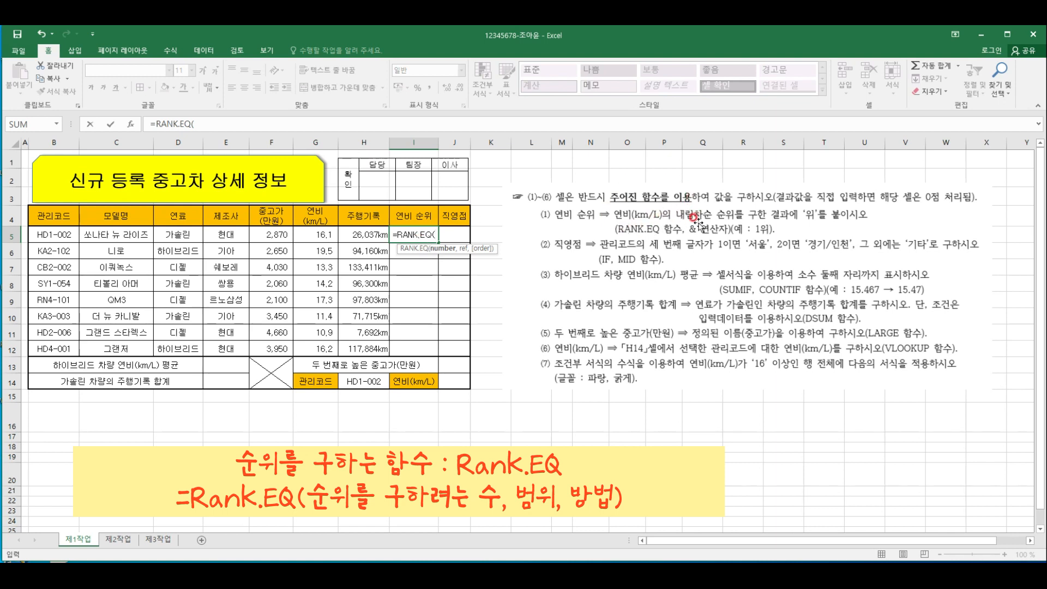
# Give RANK.EQ in I5 the arguments G5, the absolute range $G$5:$G$12 and order 0 for descending, closing the function's bracket
pyautogui.click(321, 238)
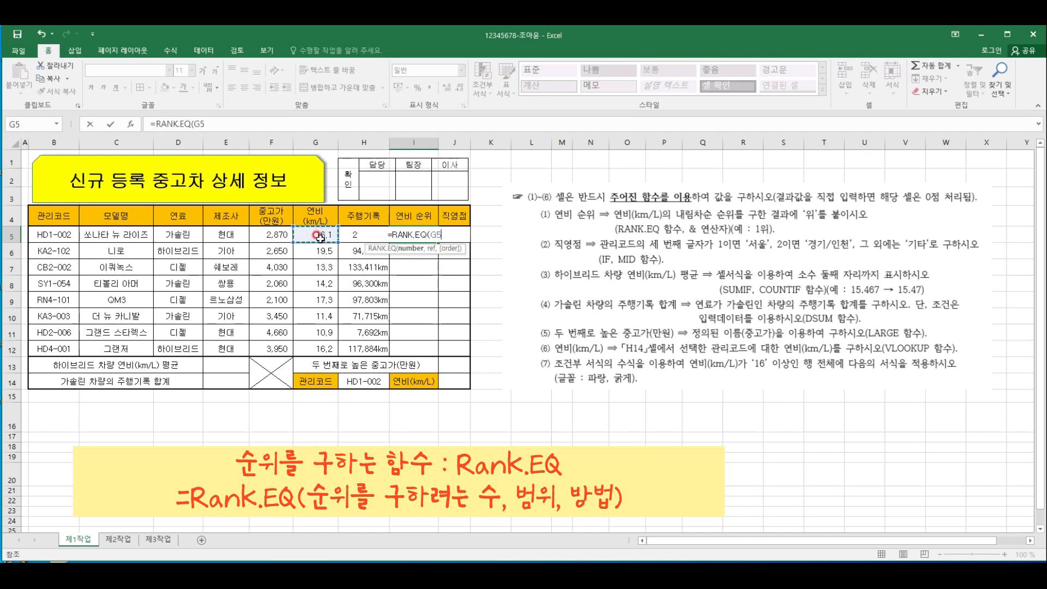
pyautogui.write(',')
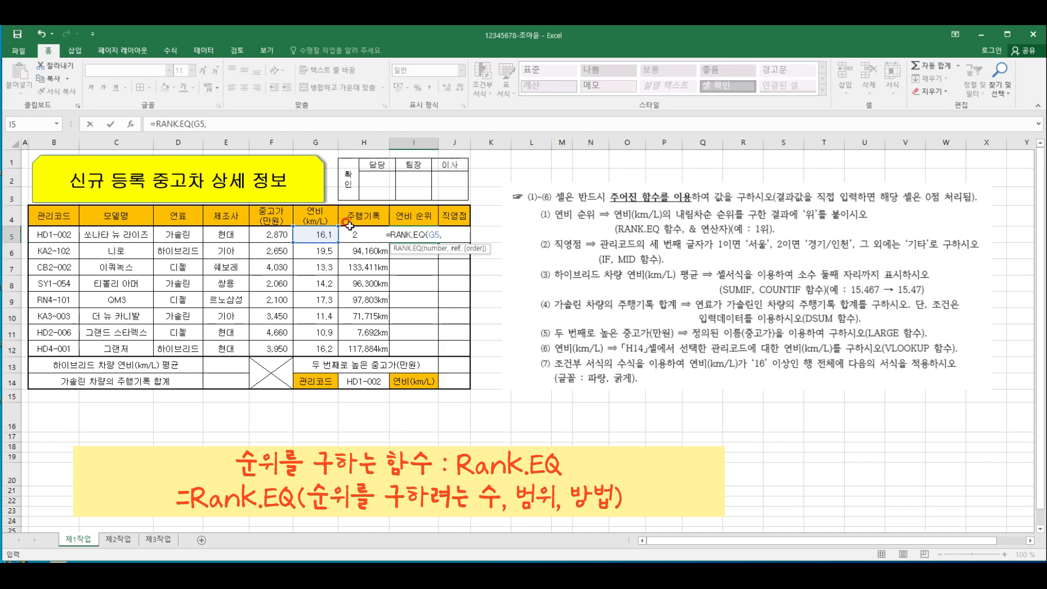
pyautogui.moveTo(324, 238); pyautogui.dragTo(306, 347)
pyautogui.press('F4')
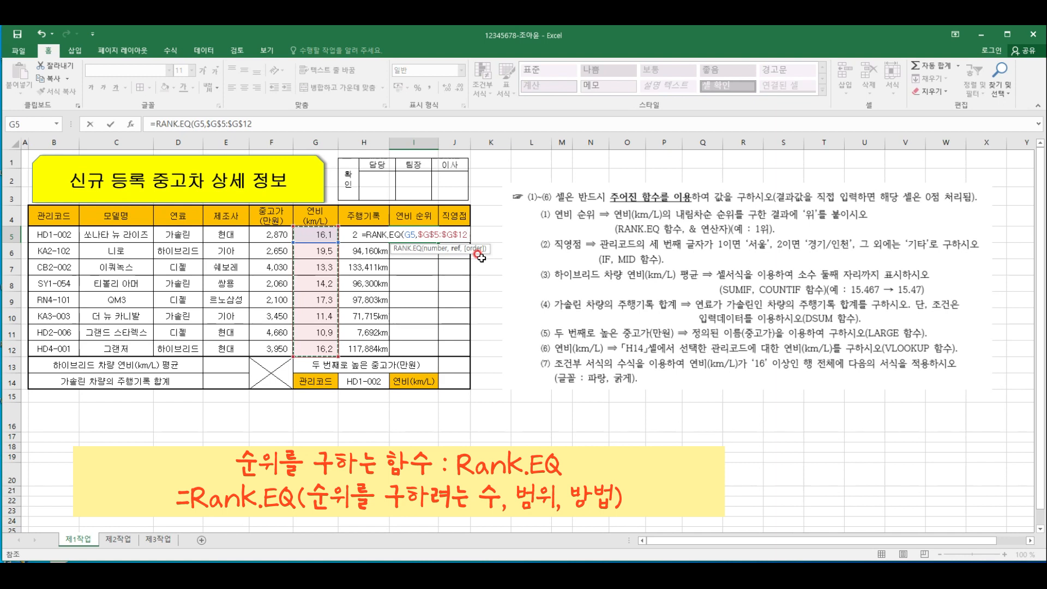
pyautogui.write(',')
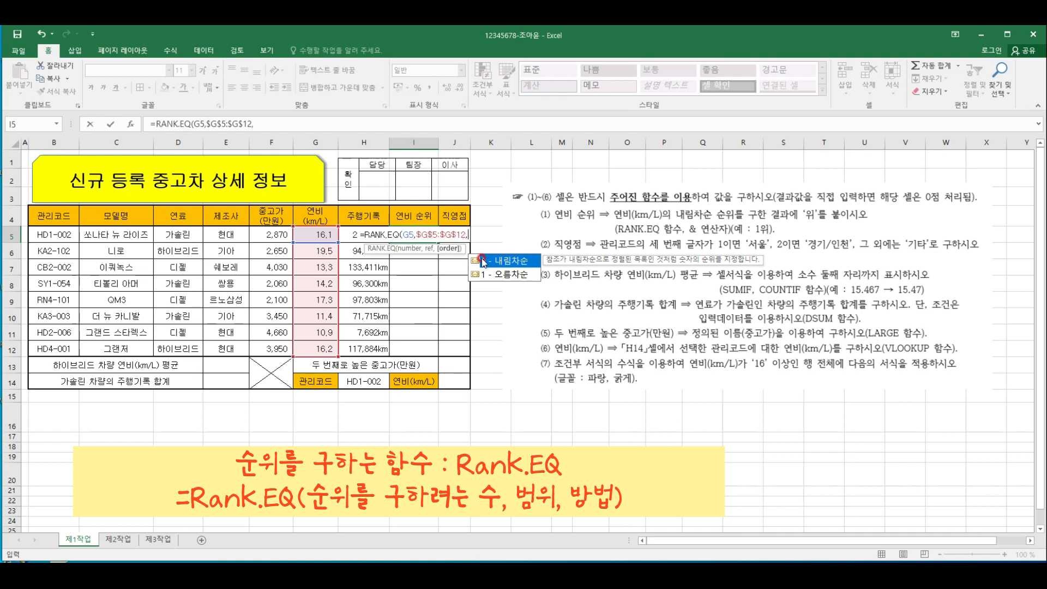
pyautogui.rightClick(492, 263)
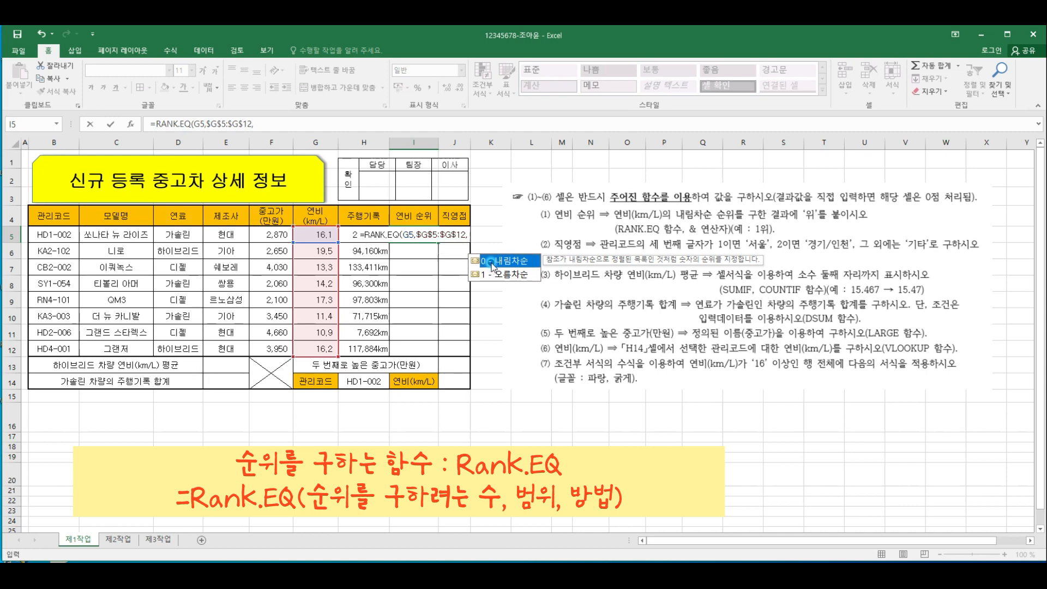
pyautogui.doubleClick(493, 262)
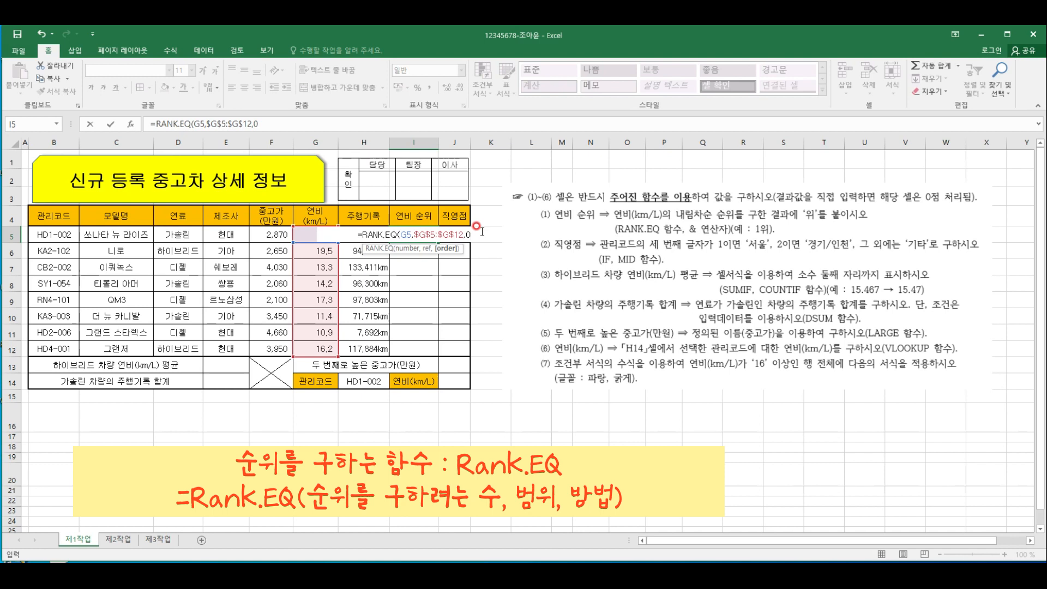
pyautogui.write(')')
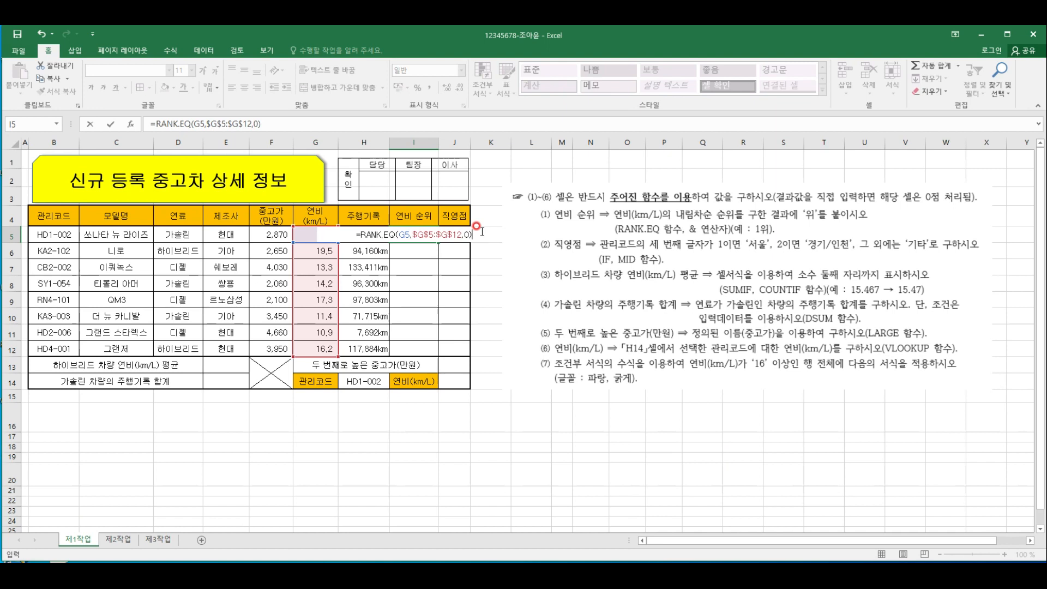
pyautogui.write('&')
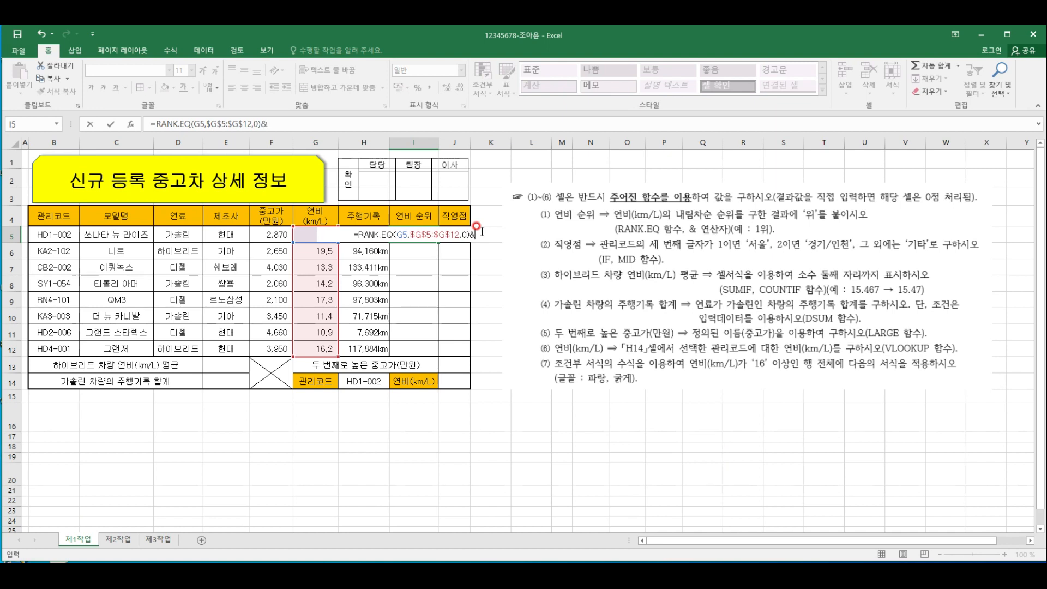
pyautogui.write('"ㅇ')
pyautogui.write('위"')
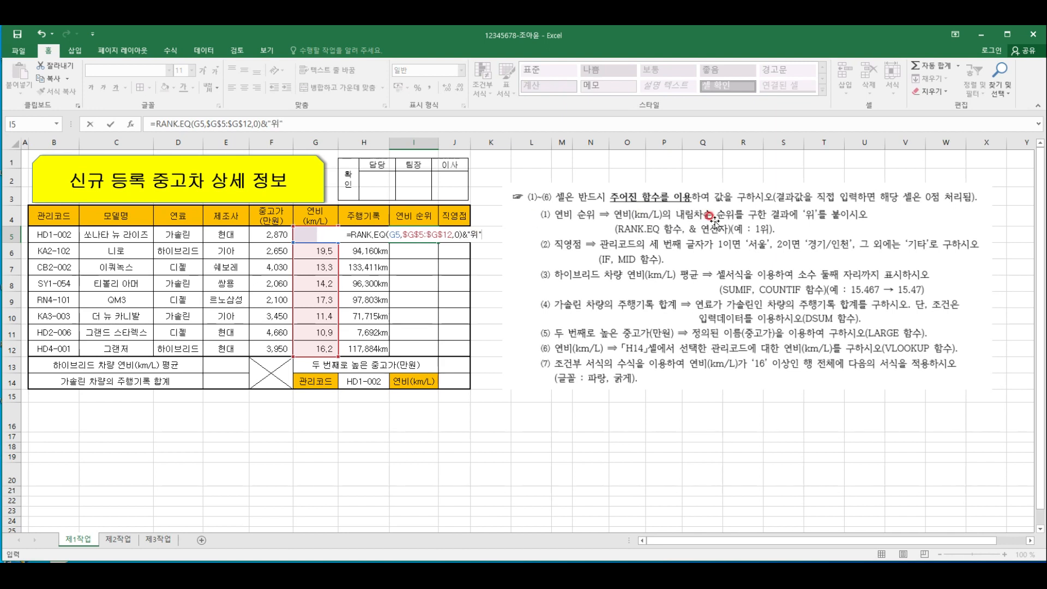
# Append the text "위" to the rank result in I5 with the & operator and enter the formula
pyautogui.press('Return')
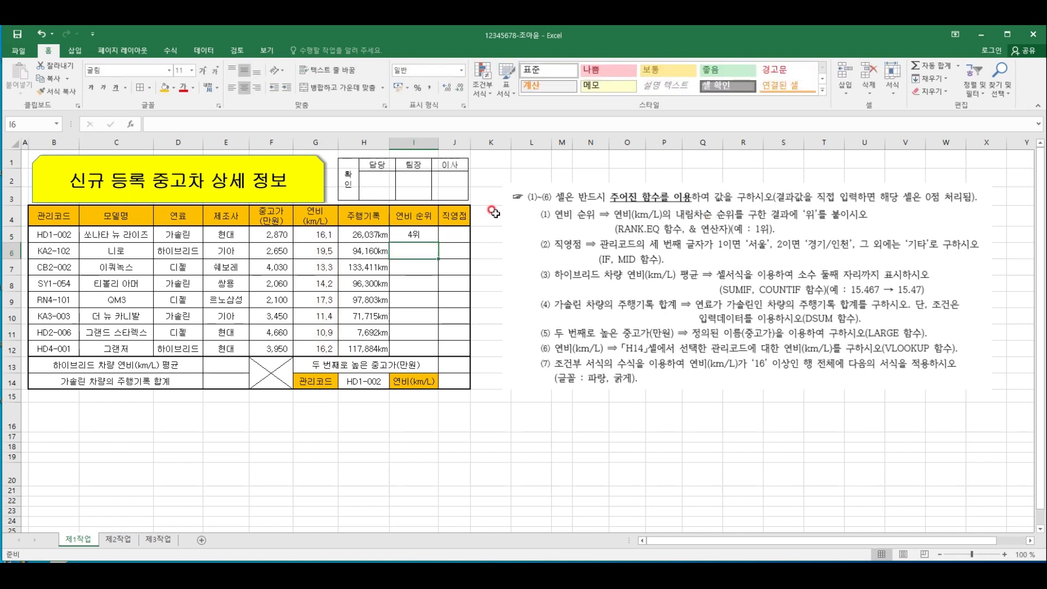
# Fill the 연비 순위 formula from I5 down through I12
pyautogui.click(428, 230)
pyautogui.click(320, 231)
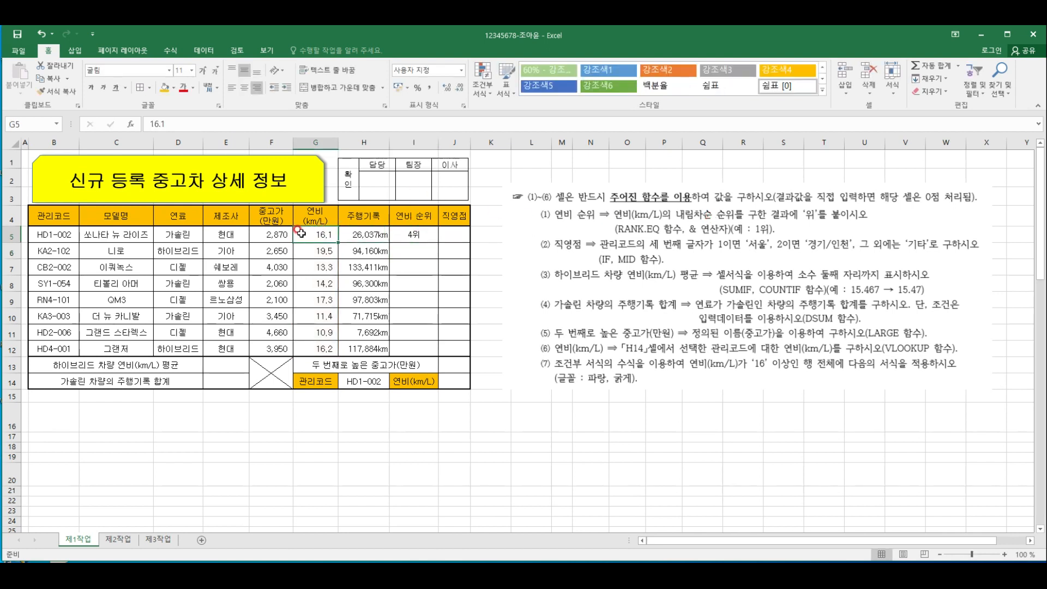
pyautogui.click(437, 234)
pyautogui.moveTo(438, 243); pyautogui.dragTo(438, 244)
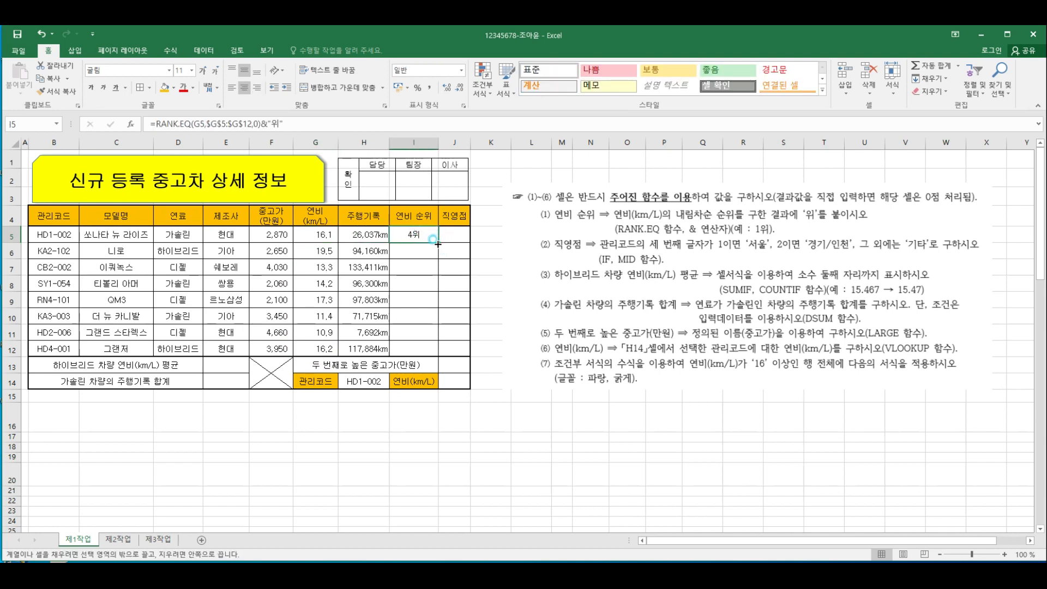
pyautogui.moveTo(436, 249); pyautogui.dragTo(436, 354)
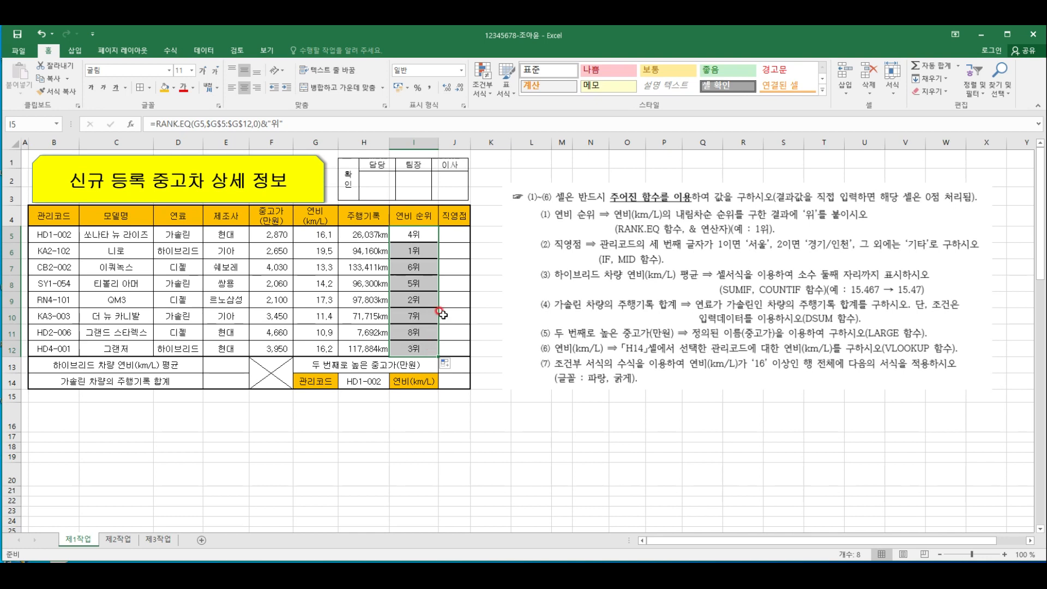
# Select cell J5 under 직영점 for the next formula
pyautogui.click(464, 229)
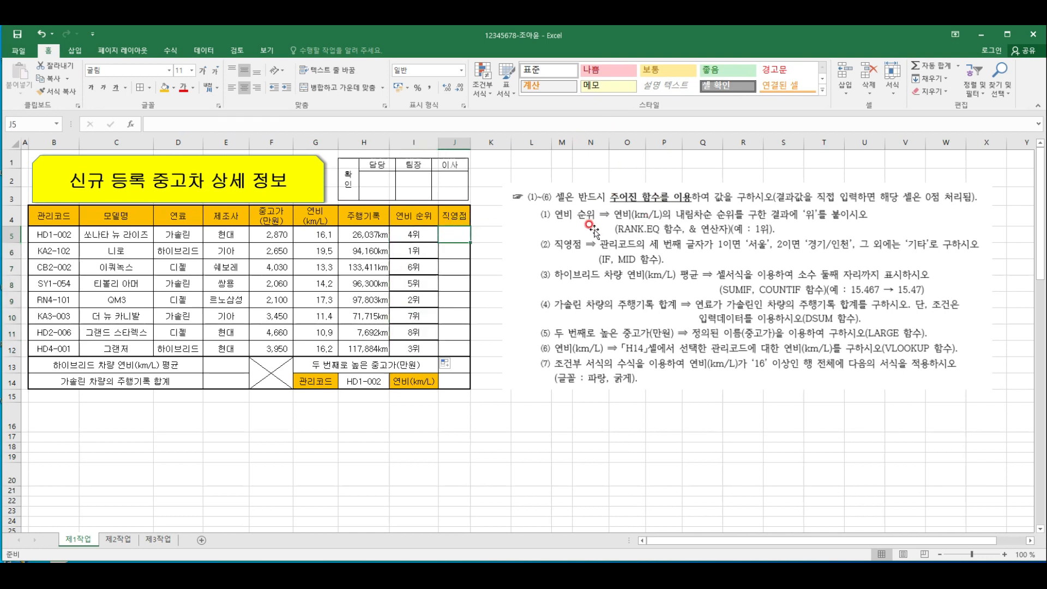
pyautogui.click(464, 234)
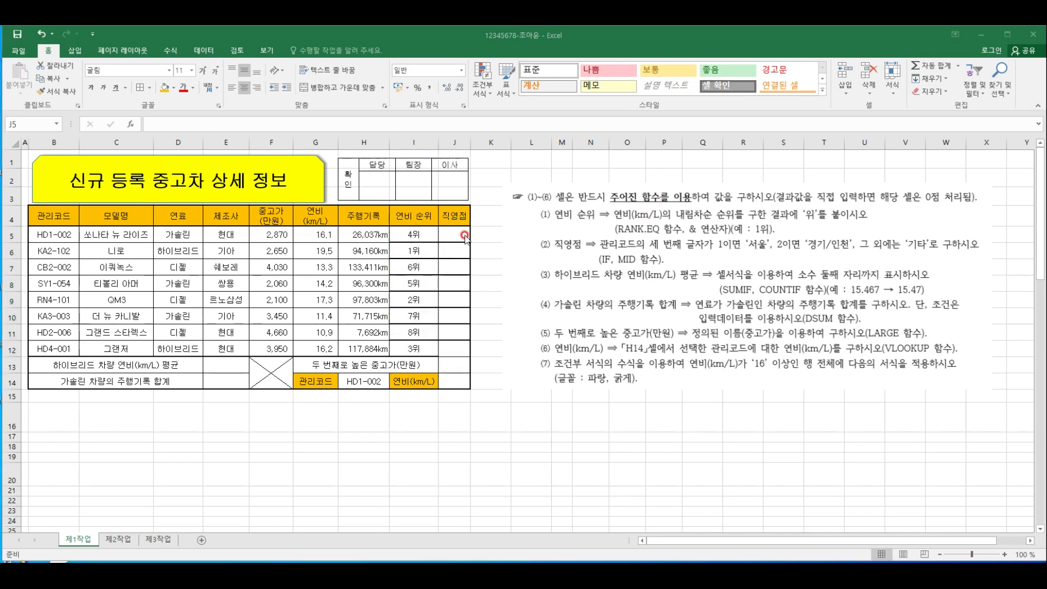
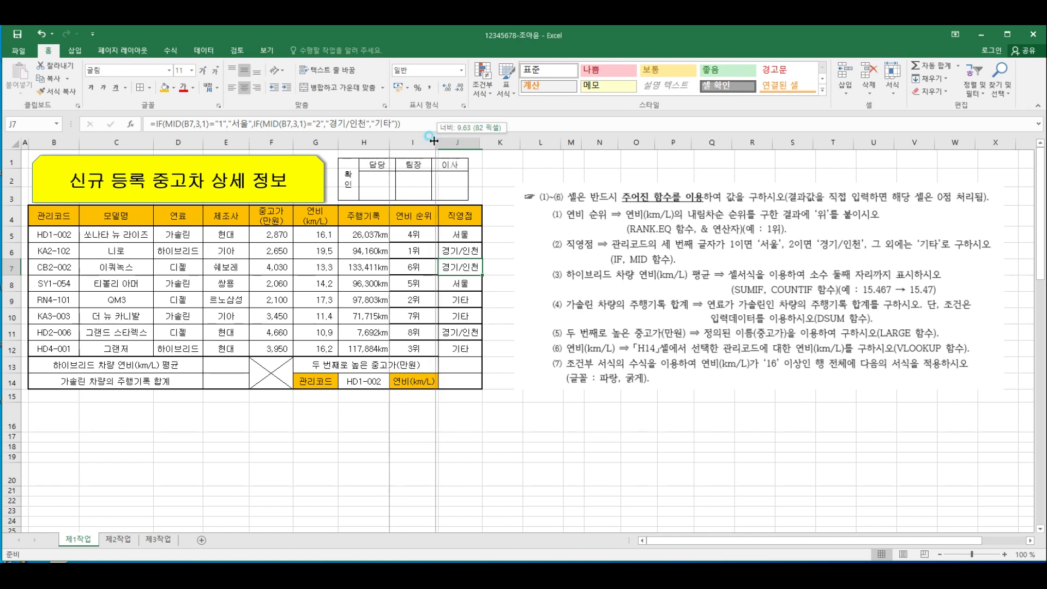
# Widen the approval-box picture above the table so its edge reaches the outer edge of column J
pyautogui.click(424, 230)
pyautogui.click(423, 199)
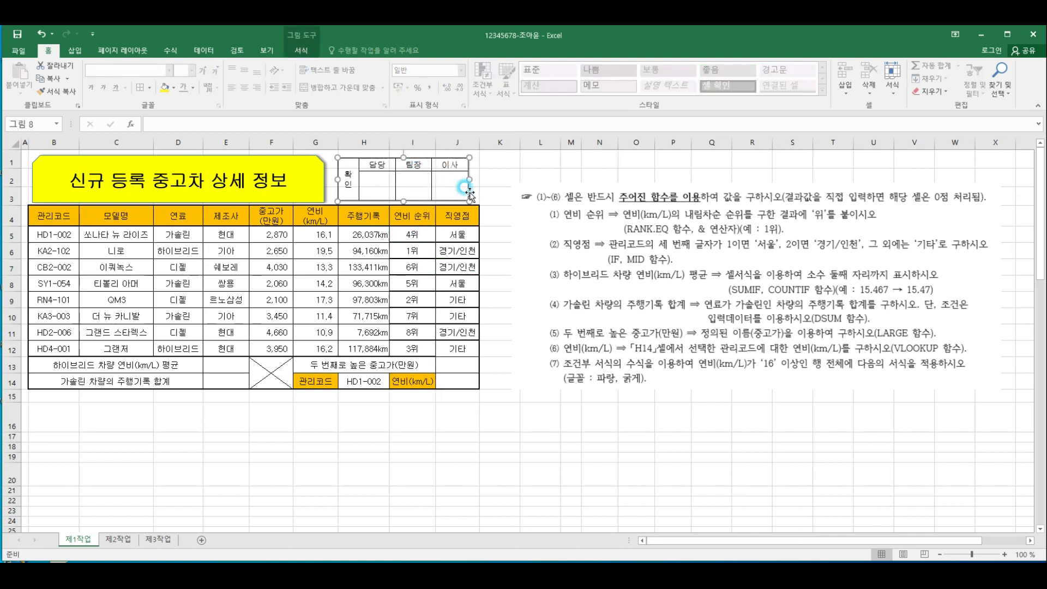
pyautogui.moveTo(468, 169); pyautogui.dragTo(477, 170)
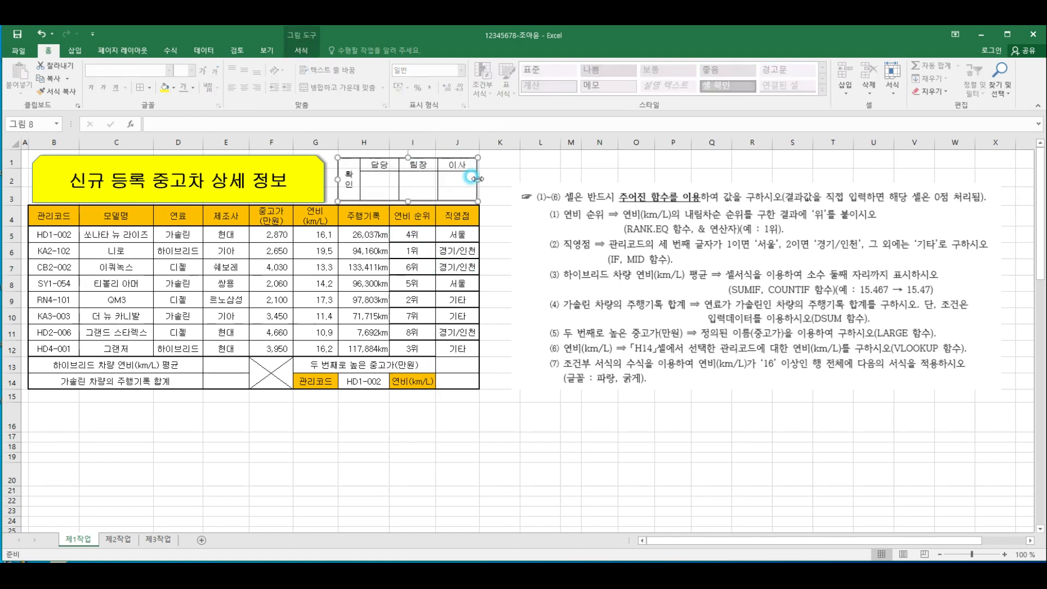
pyautogui.click(483, 213)
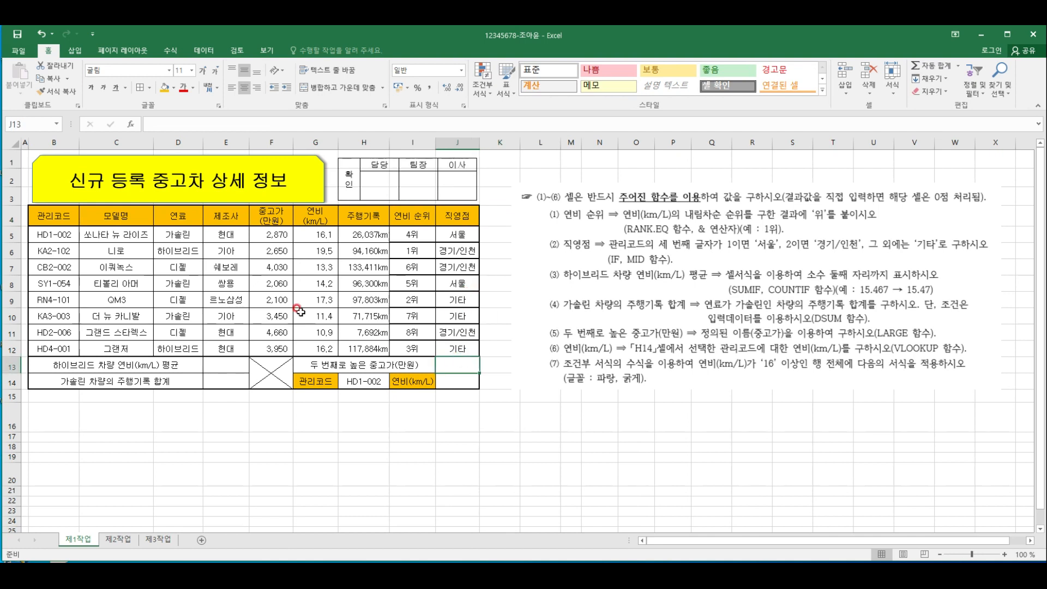
pyautogui.click(418, 230)
pyautogui.click(418, 247)
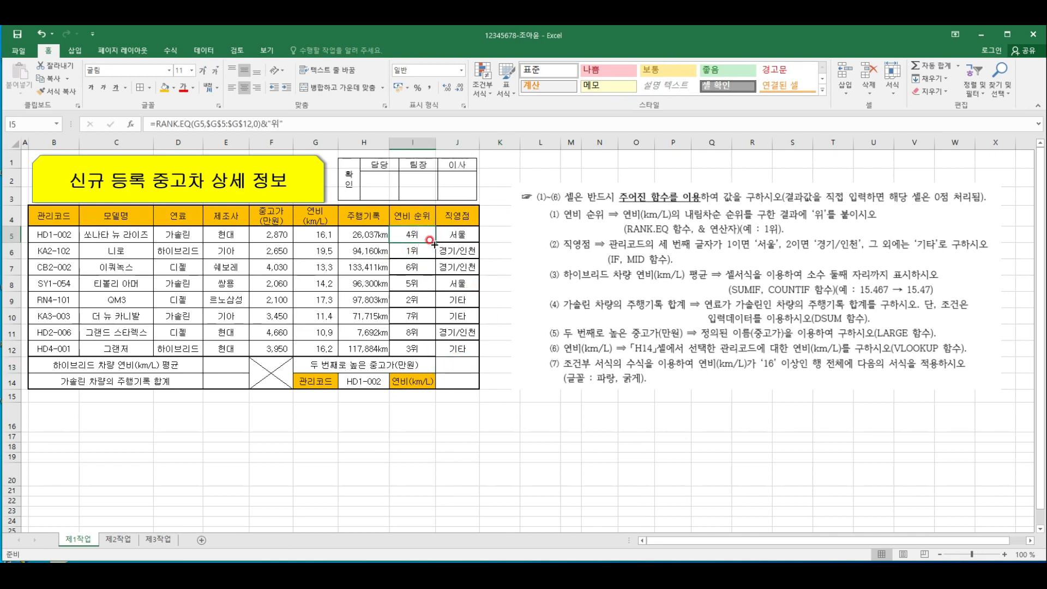
pyautogui.click(411, 286)
pyautogui.click(412, 300)
pyautogui.click(407, 318)
# Apply a thick outside border to the table data range B5:J12
pyautogui.moveTo(58, 235); pyautogui.dragTo(462, 355)
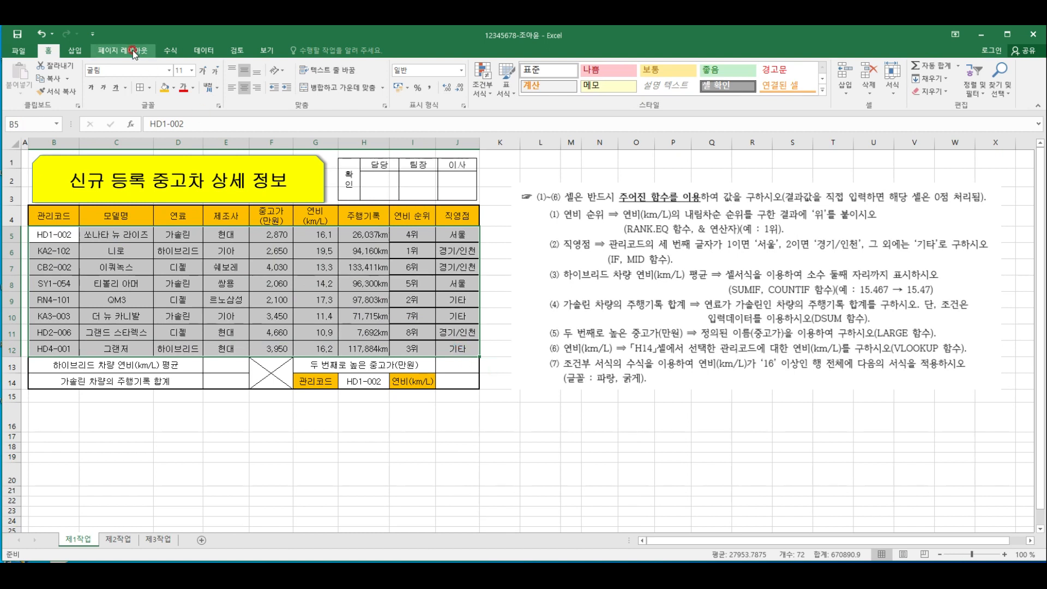
pyautogui.click(140, 88)
pyautogui.click(147, 88)
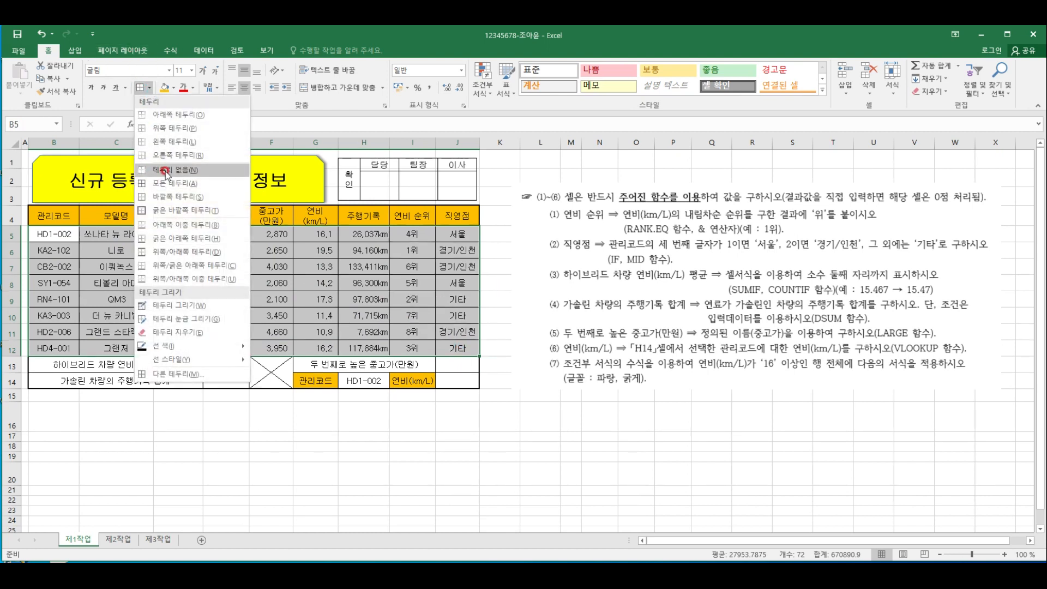
pyautogui.click(160, 209)
pyautogui.click(487, 404)
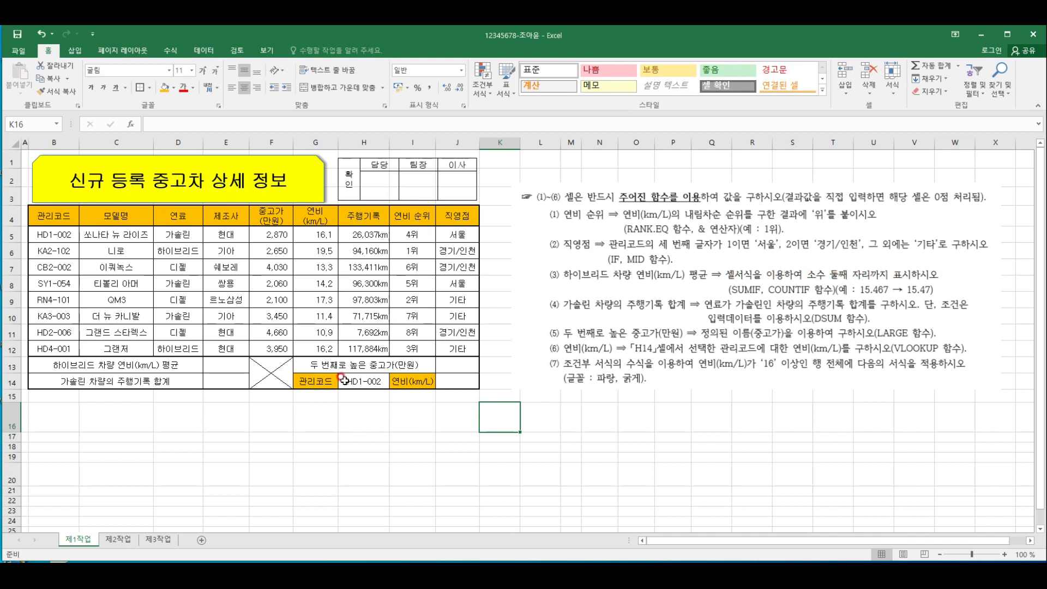
# Start a SUMIF formula in E13 with the fuel range D5:D12 and the criterion "하이브리드"
pyautogui.click(220, 360)
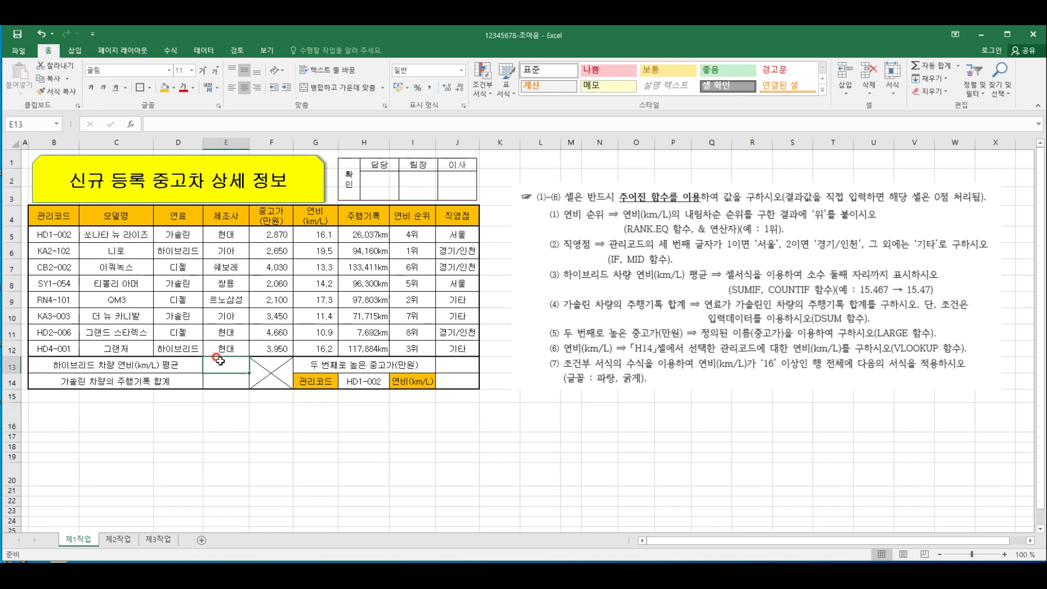
pyautogui.write('=')
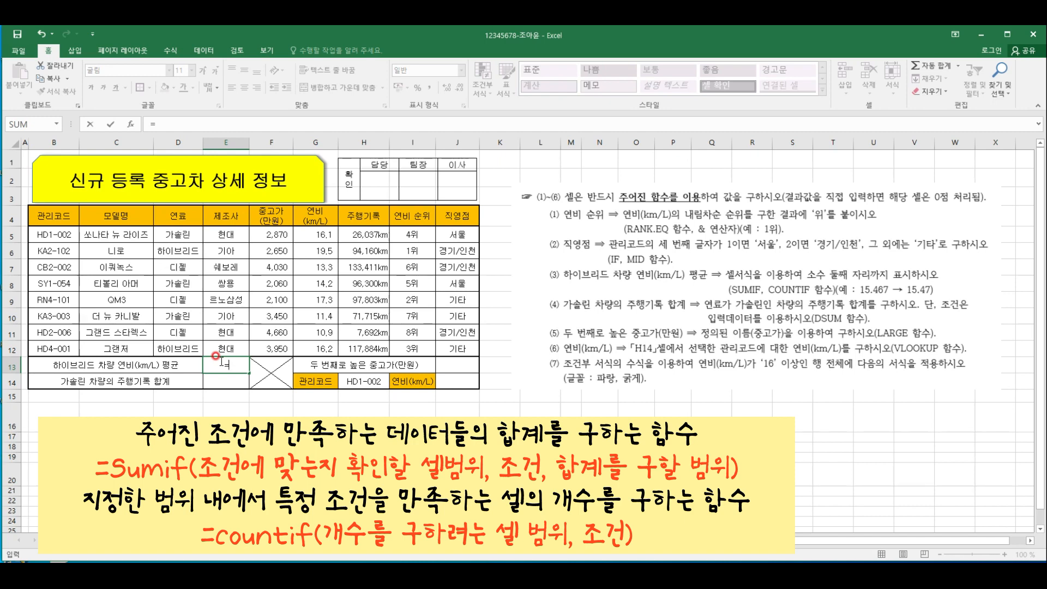
pyautogui.write('sumif(')
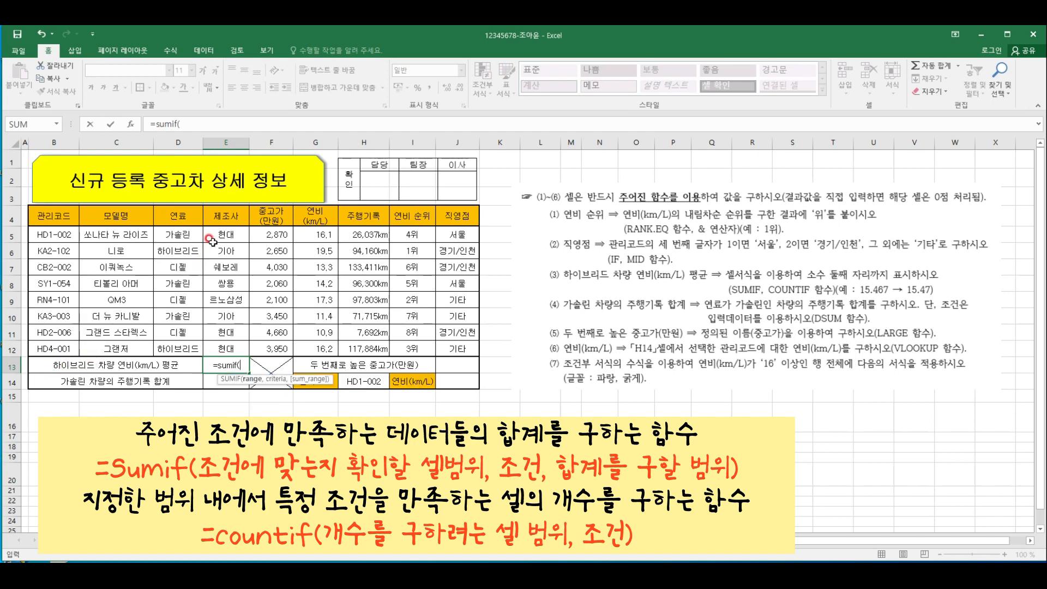
pyautogui.moveTo(186, 234); pyautogui.dragTo(195, 341)
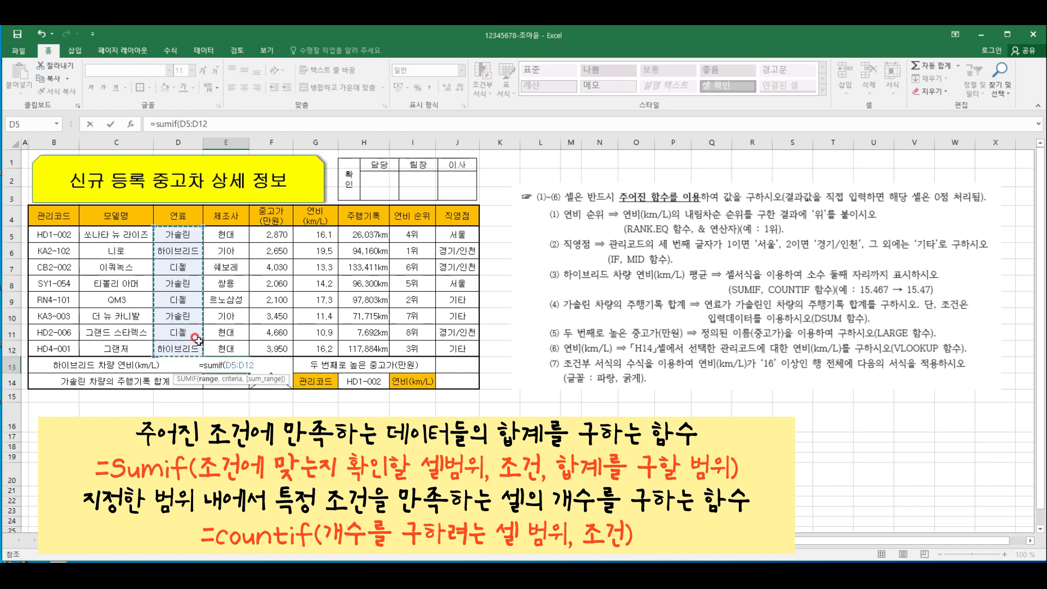
pyautogui.write(',')
pyautogui.write('"항')
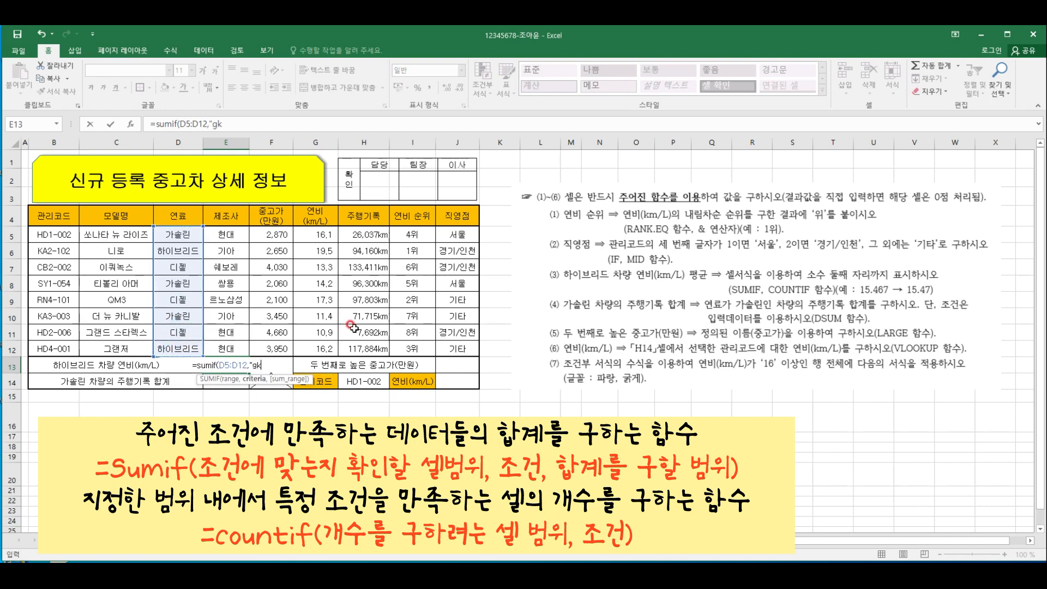
pyautogui.write('이브리드')
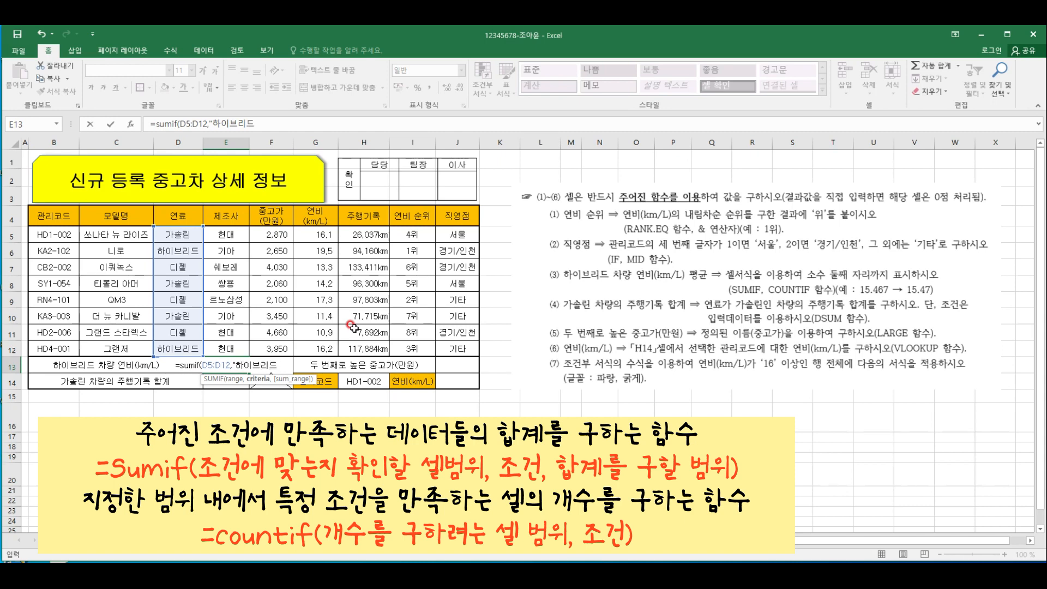
pyautogui.write('",')
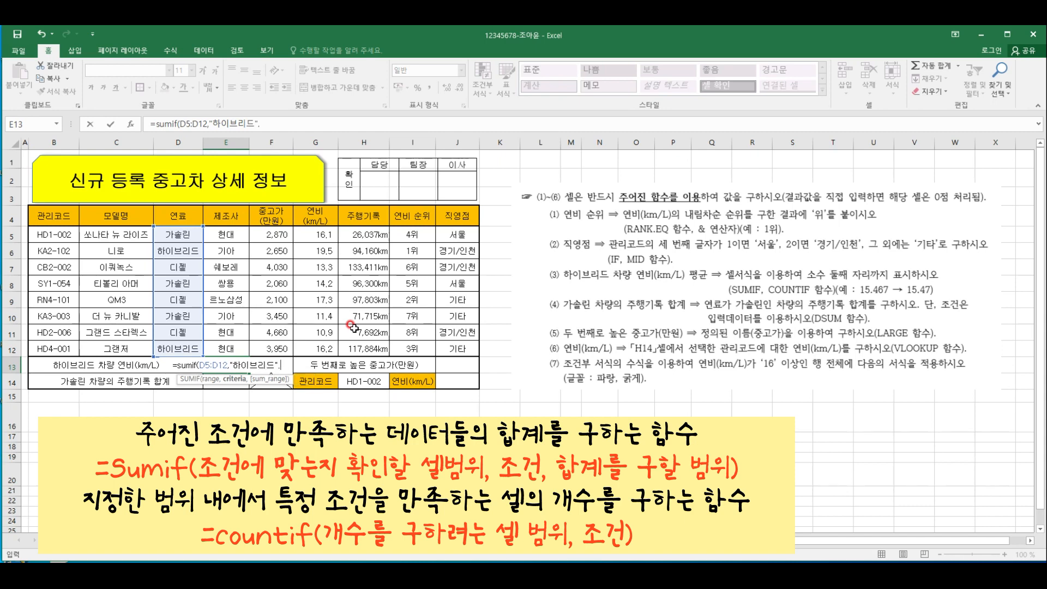
pyautogui.press('BackSpace')
pyautogui.write(',')
# Give the SUMIF in E13 the sum range G5:G12, close its bracket and enter the formula
pyautogui.click(314, 234)
pyautogui.moveTo(313, 234); pyautogui.dragTo(323, 352)
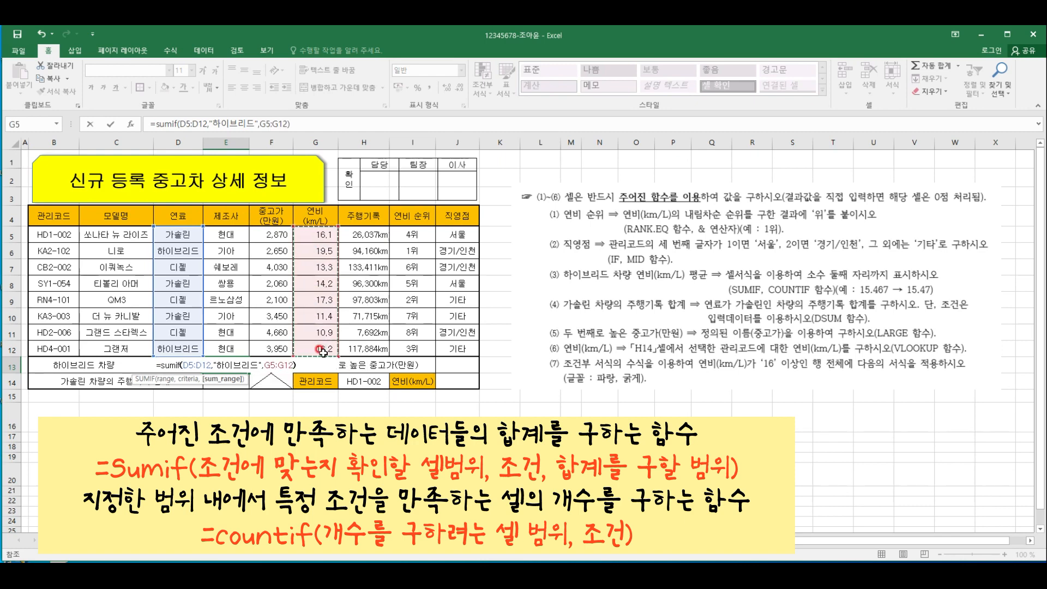
pyautogui.write(')')
pyautogui.hotkey('ctrl', 'Return')
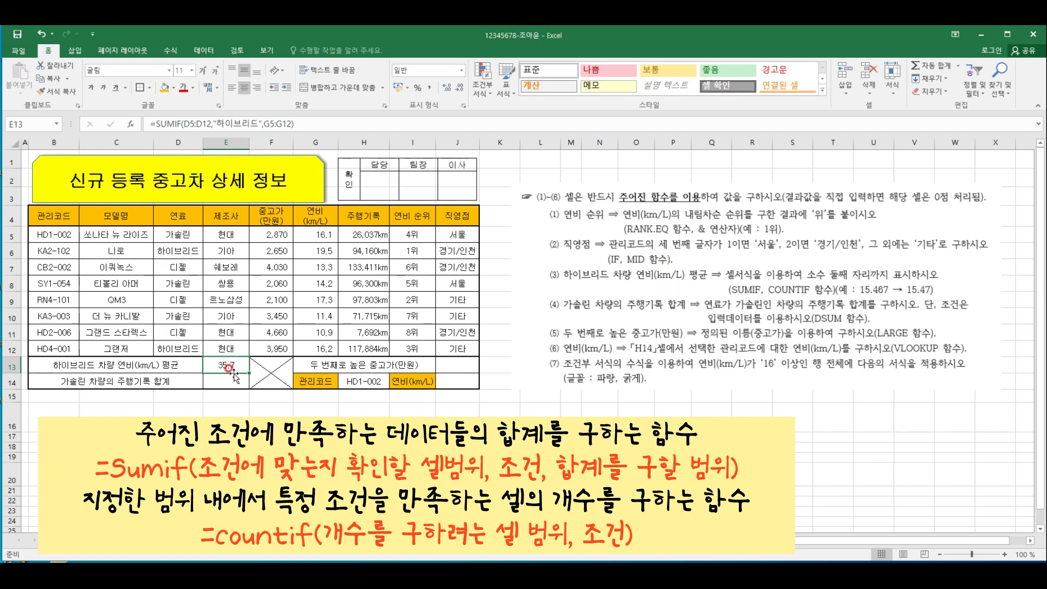
# Divide the SUMIF in E13 by a COUNTIF over D5:D12 with the criterion "하이브리드" and enter the formula
pyautogui.click(307, 124)
pyautogui.write('/')
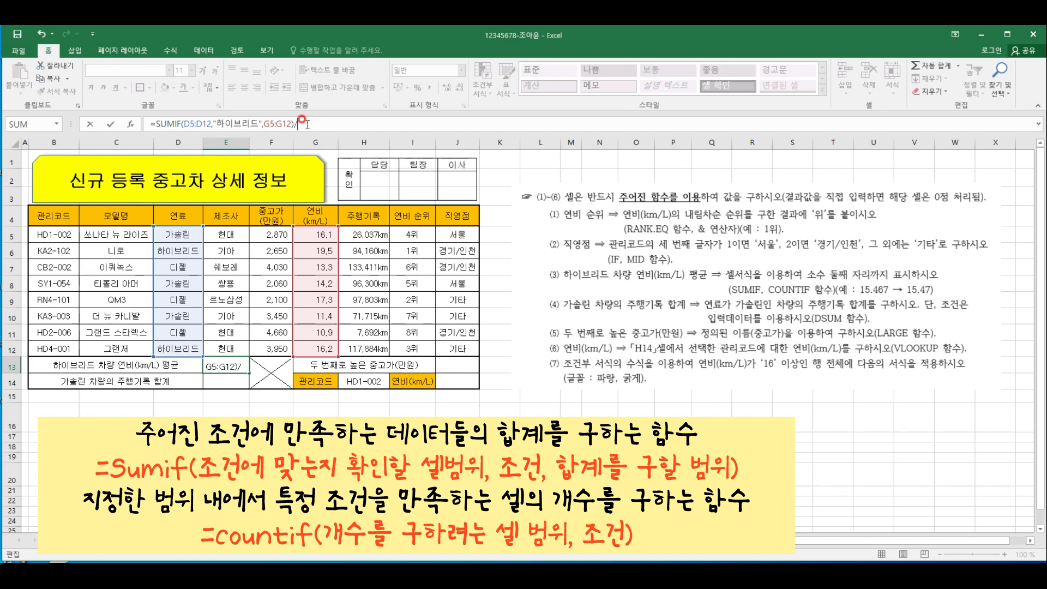
pyautogui.write('채')
pyautogui.write('counti')
pyautogui.write('f')
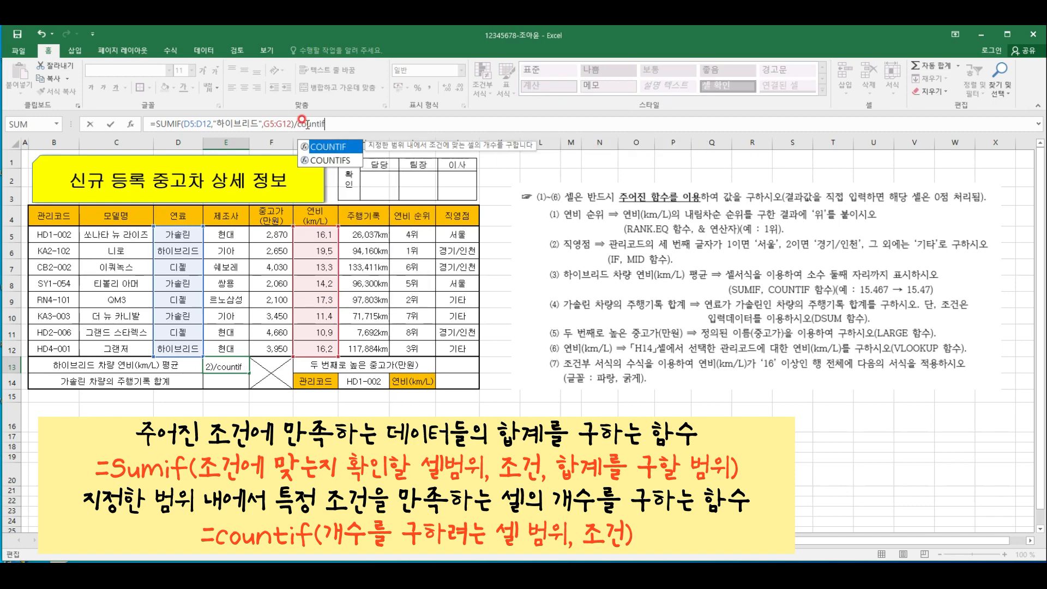
pyautogui.write('(')
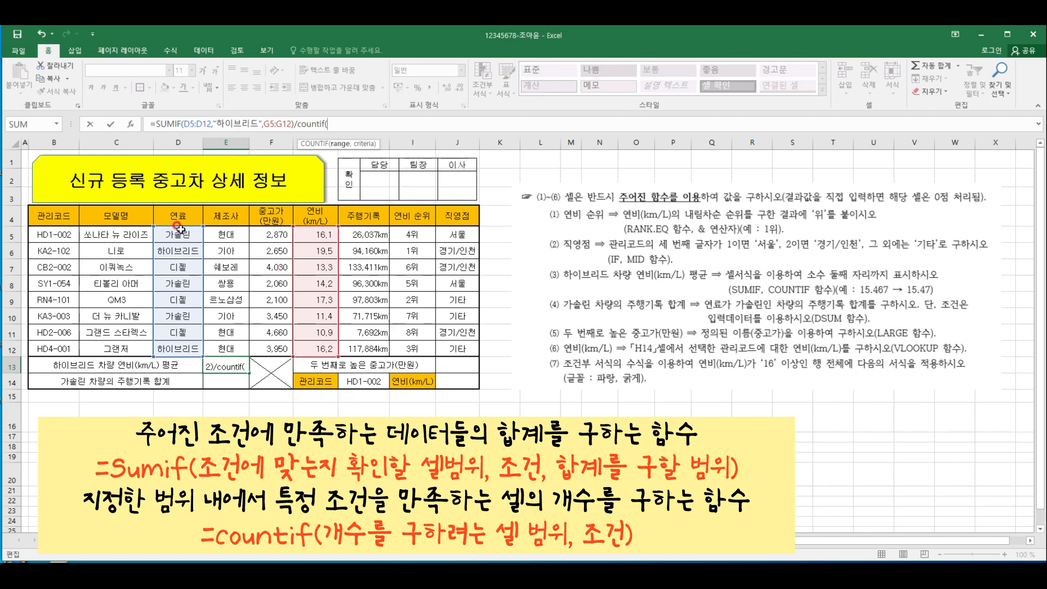
pyautogui.moveTo(178, 232); pyautogui.dragTo(183, 349)
pyautogui.write(',"하이브리드')
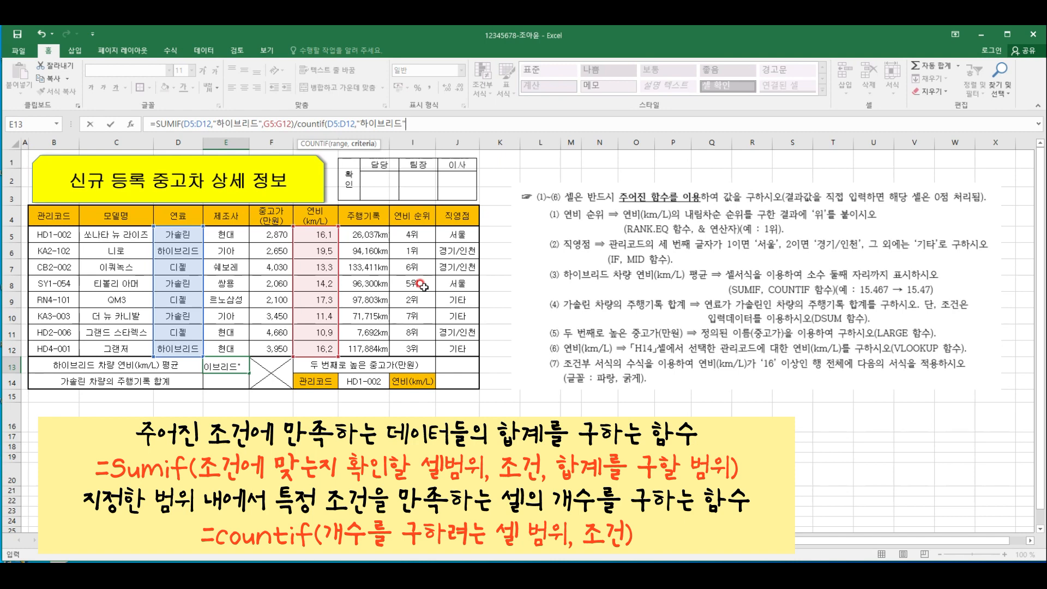
pyautogui.hotkey('ctrl', 'Return')
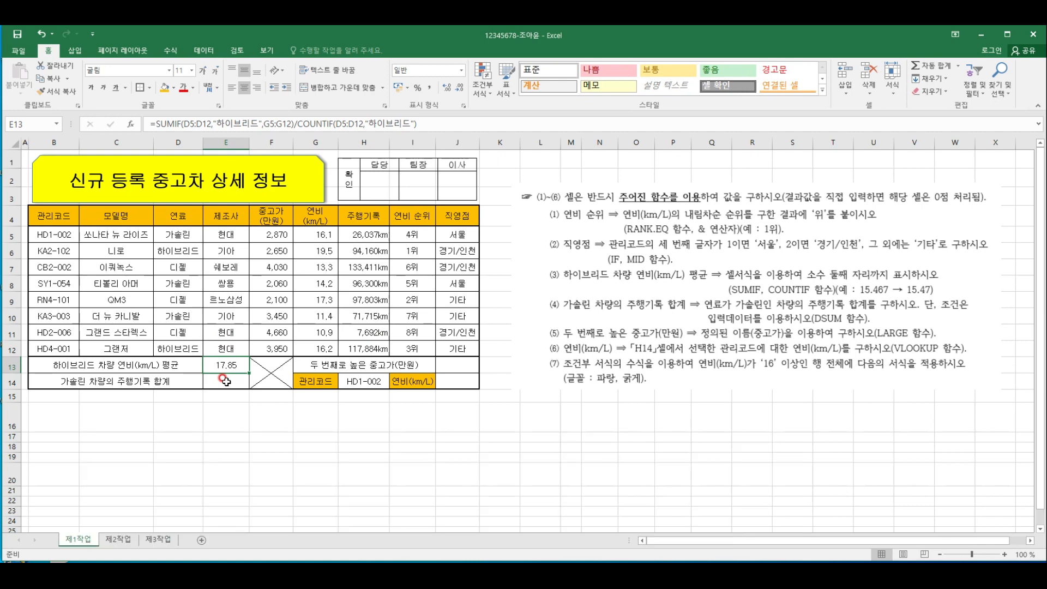
# Total the gasoline cars' mileage in E14 with DSUM, using database B4:H12, field 7 and criteria D4:D5
pyautogui.click(226, 382)
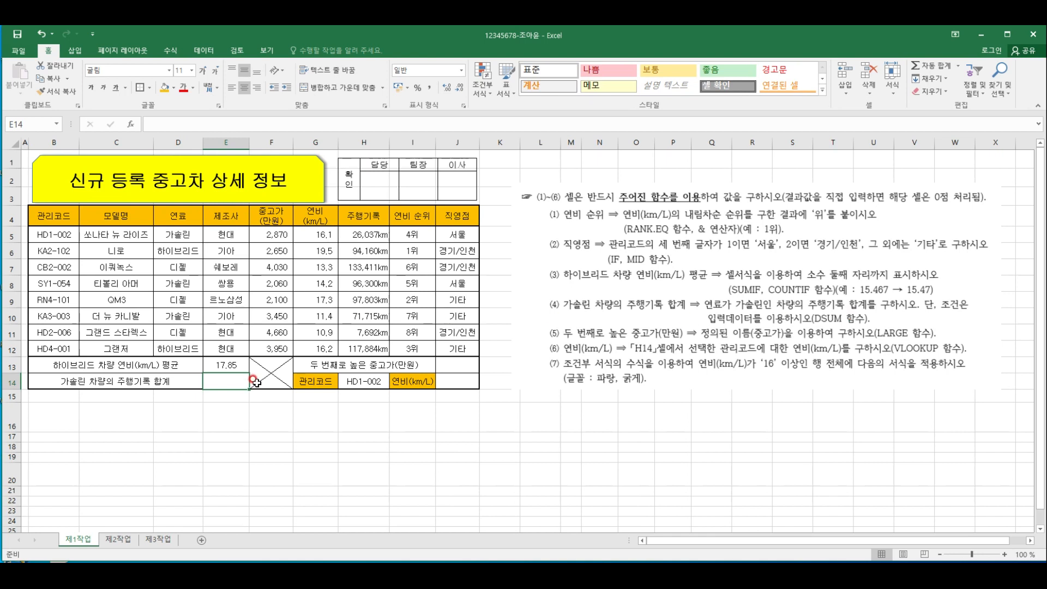
pyautogui.write('=dsum')
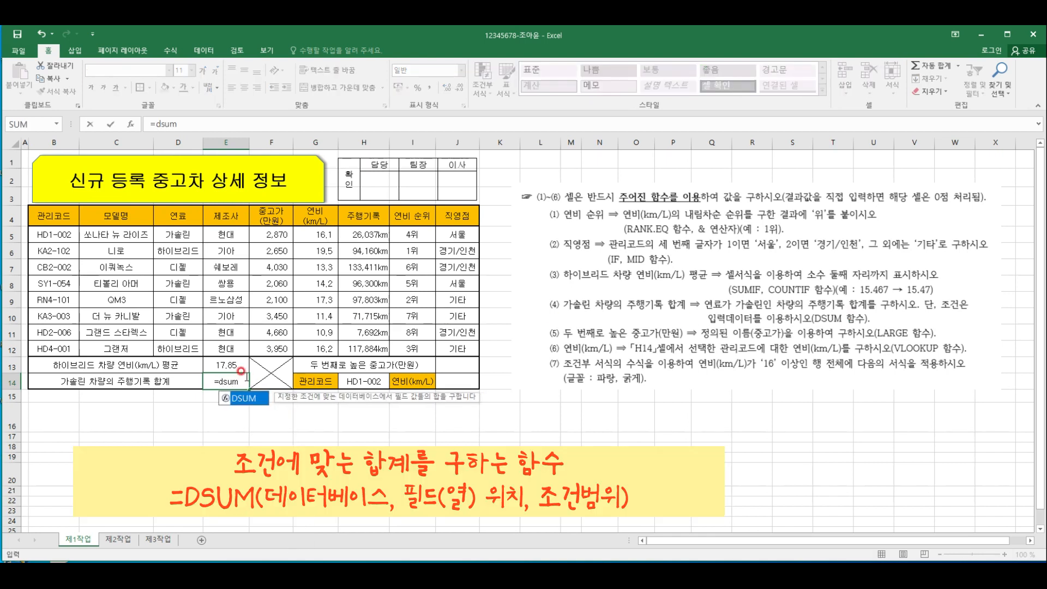
pyautogui.write('(')
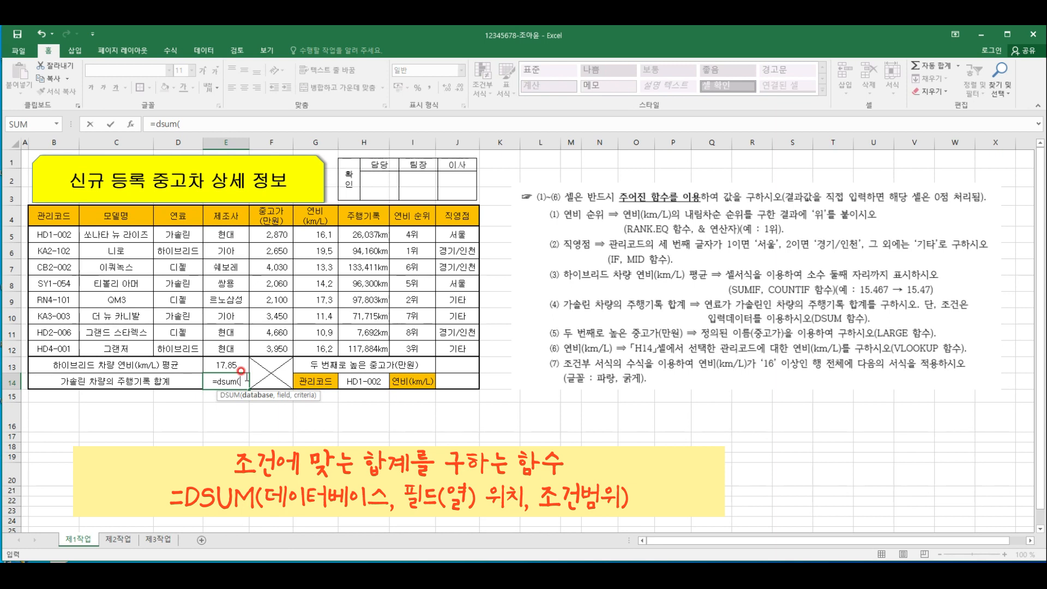
pyautogui.moveTo(50, 220); pyautogui.dragTo(379, 344)
pyautogui.write(',')
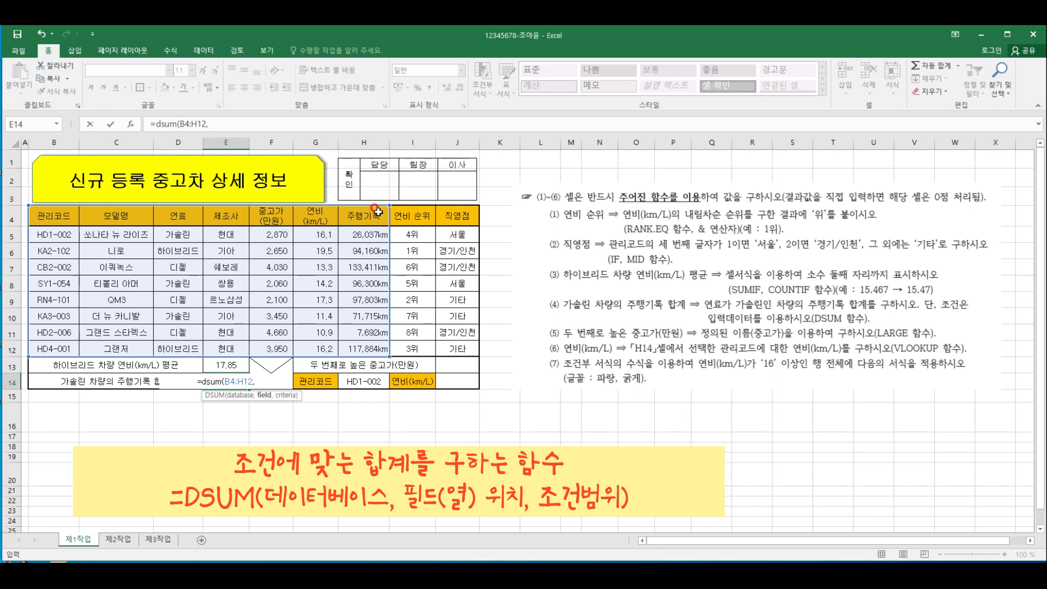
pyautogui.write('7,')
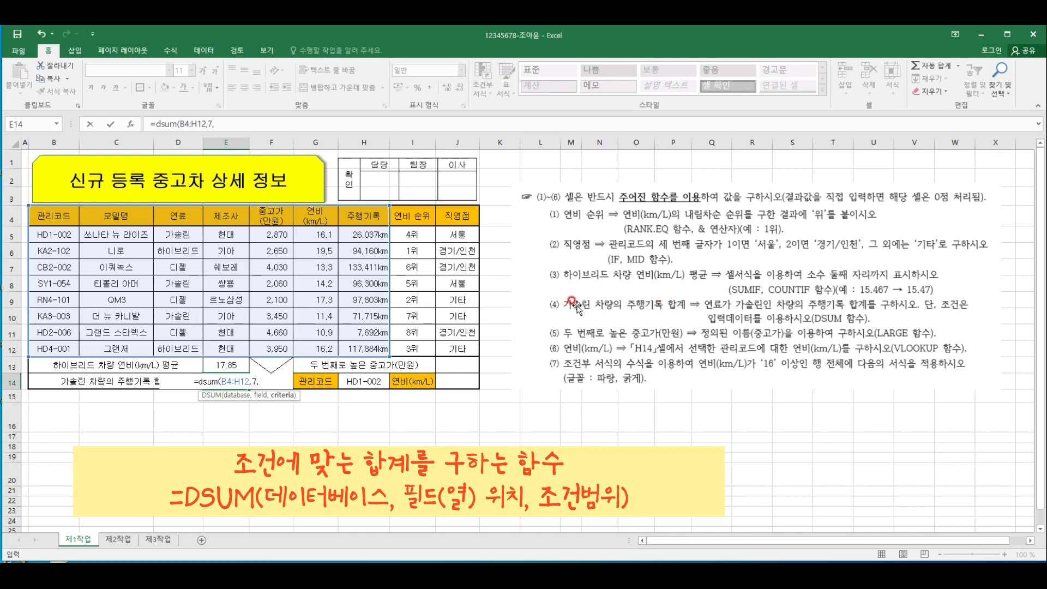
pyautogui.moveTo(187, 218); pyautogui.dragTo(191, 237)
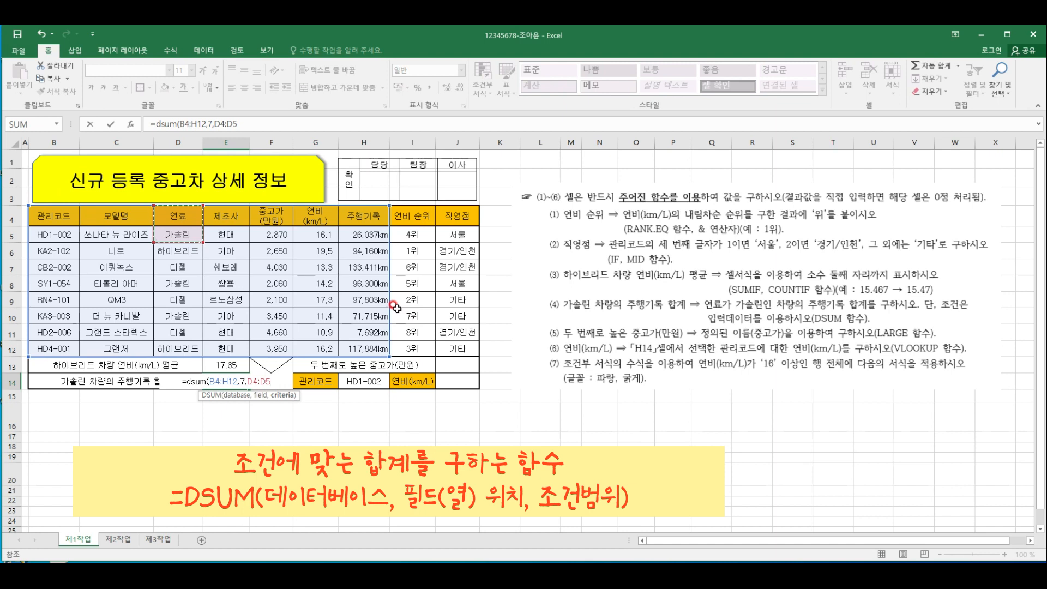
pyautogui.write(')')
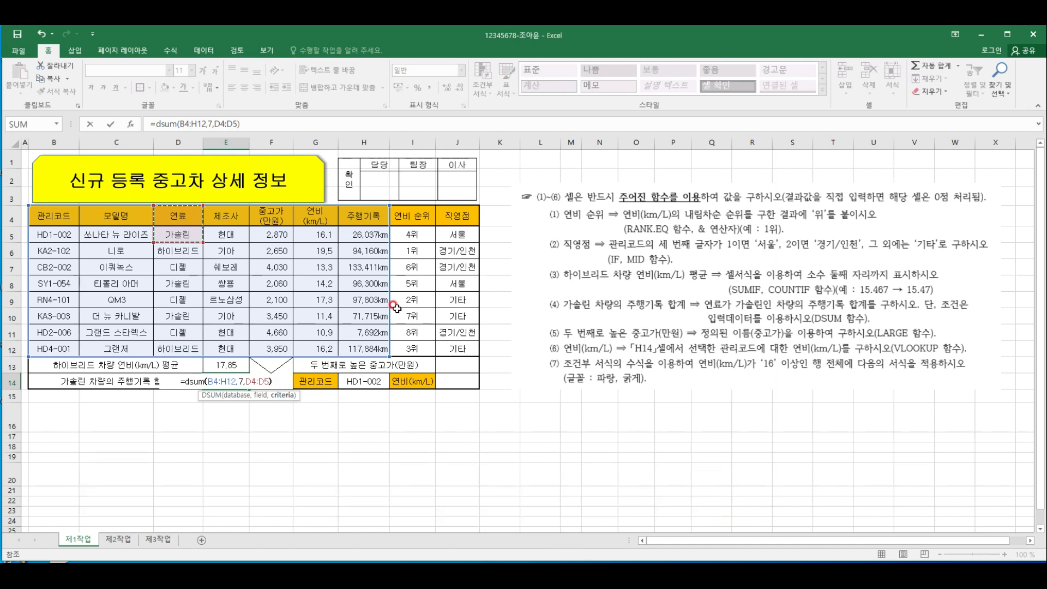
pyautogui.hotkey('ctrl', 'Return')
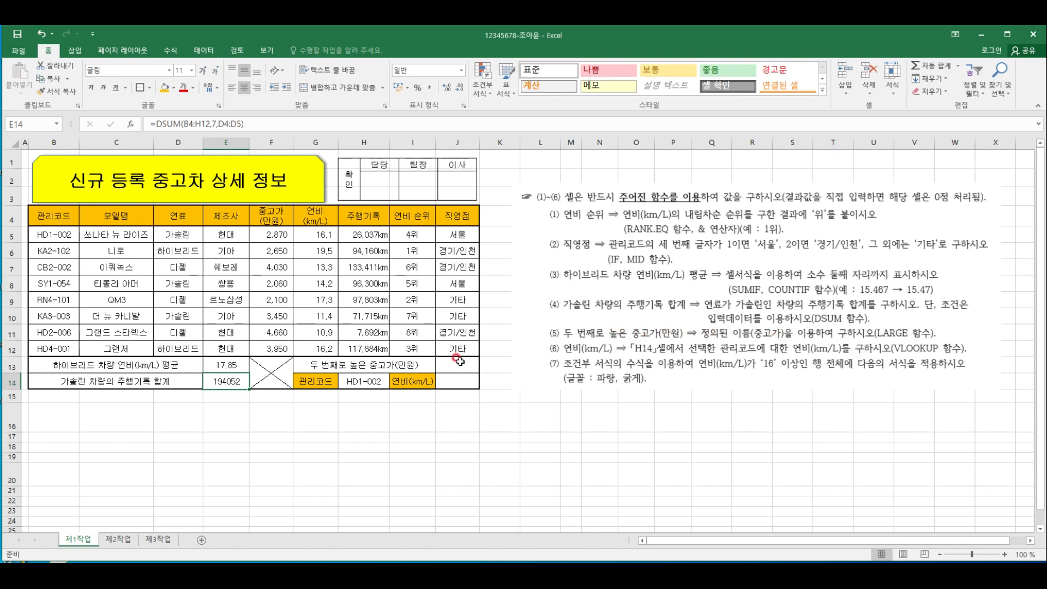
# Find the second-highest used-car price in J13 with LARGE, using the defined name 중고가 and rank 2
pyautogui.click(459, 361)
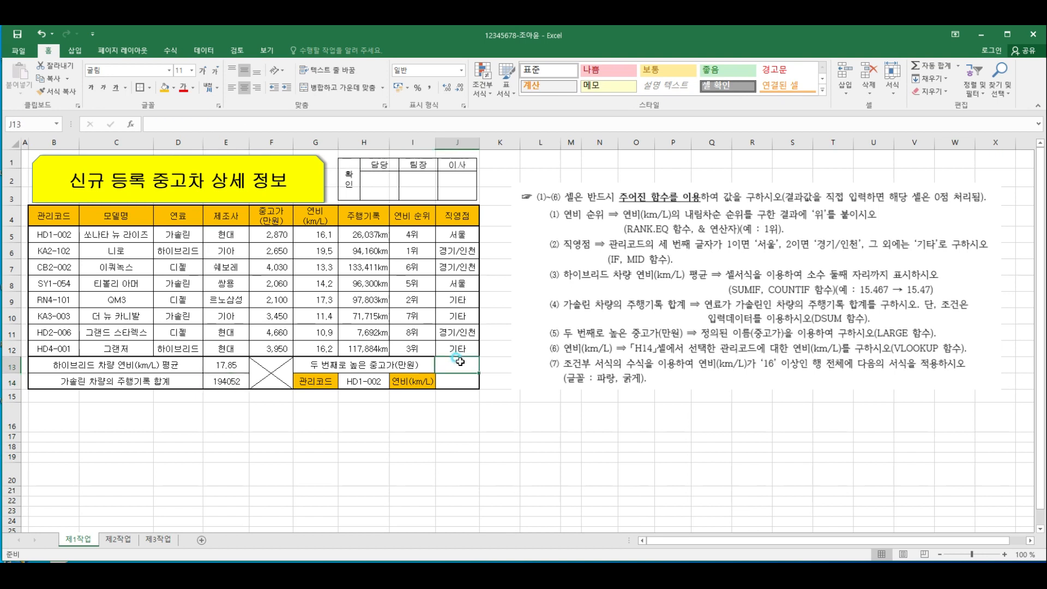
pyautogui.write('=')
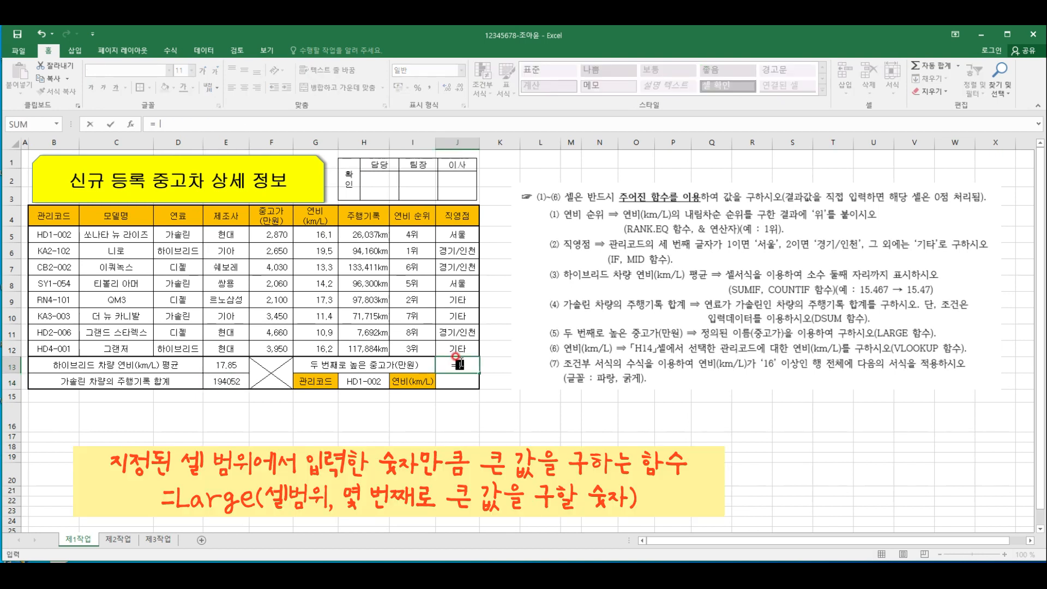
pyautogui.write('lar')
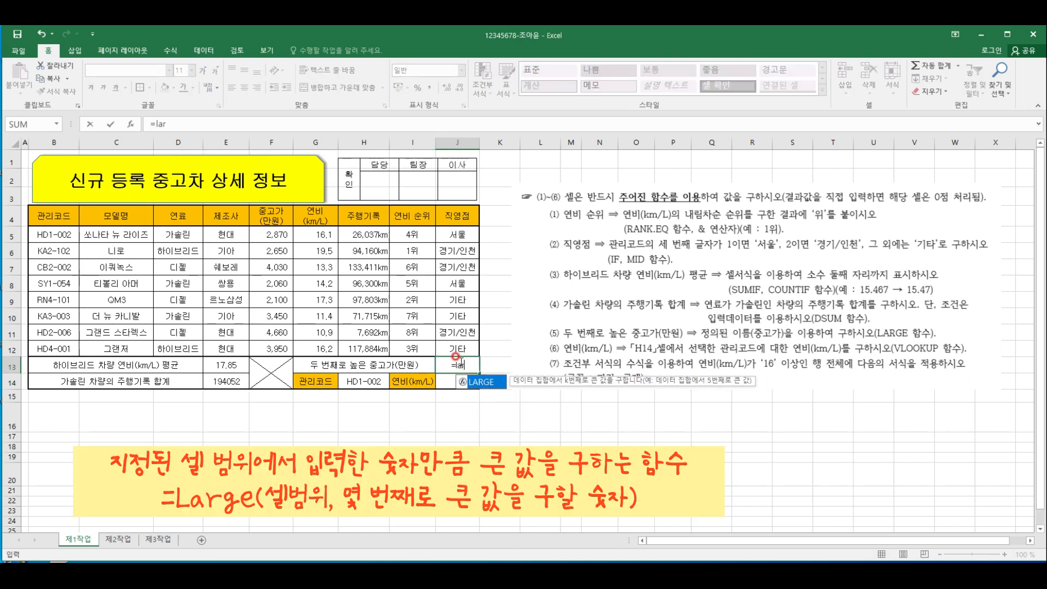
pyautogui.doubleClick(487, 383)
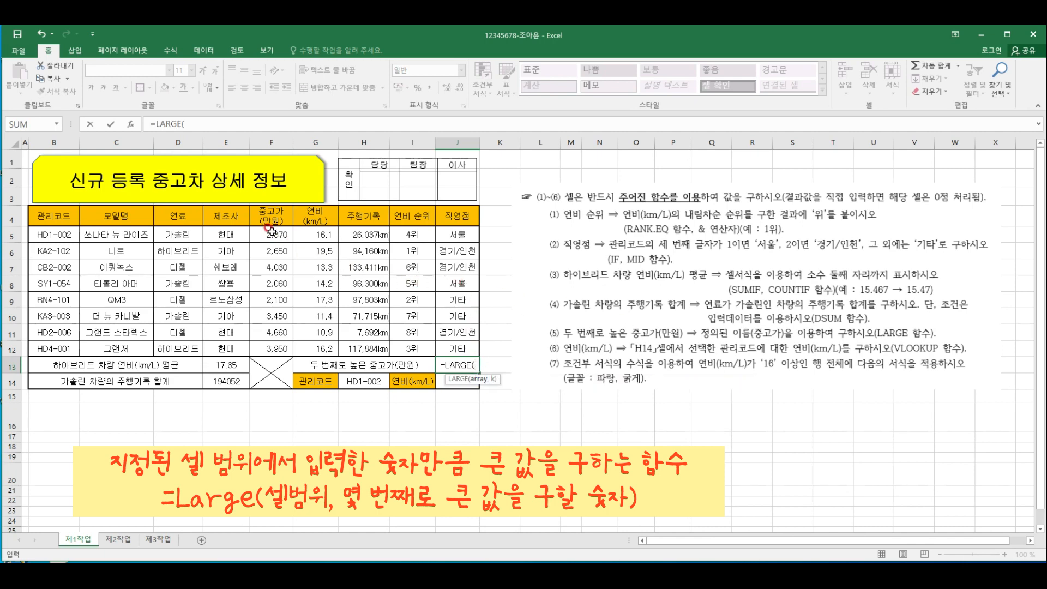
pyautogui.moveTo(271, 232); pyautogui.dragTo(273, 349)
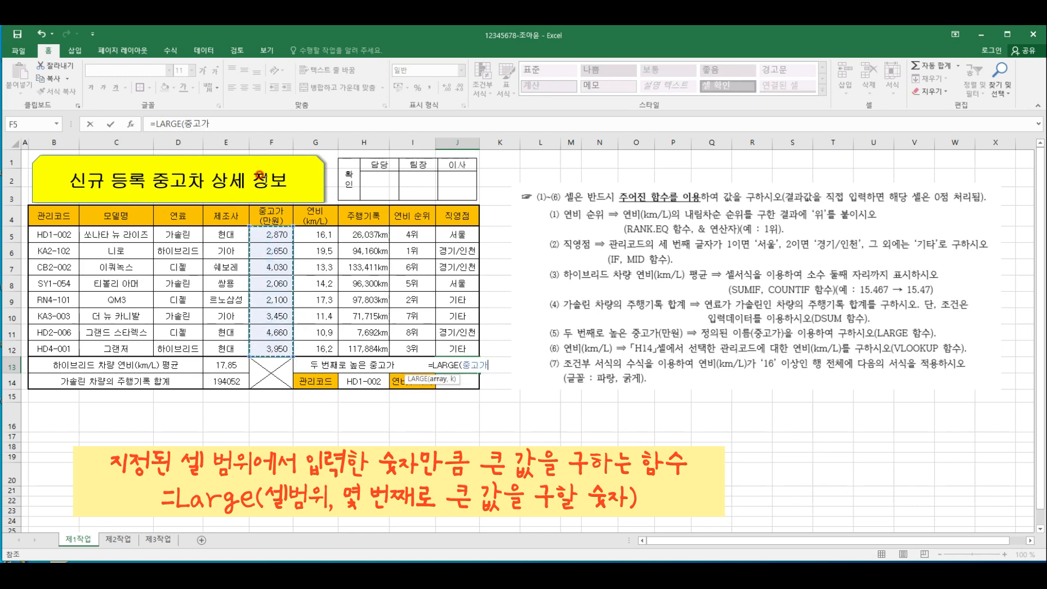
pyautogui.write(',')
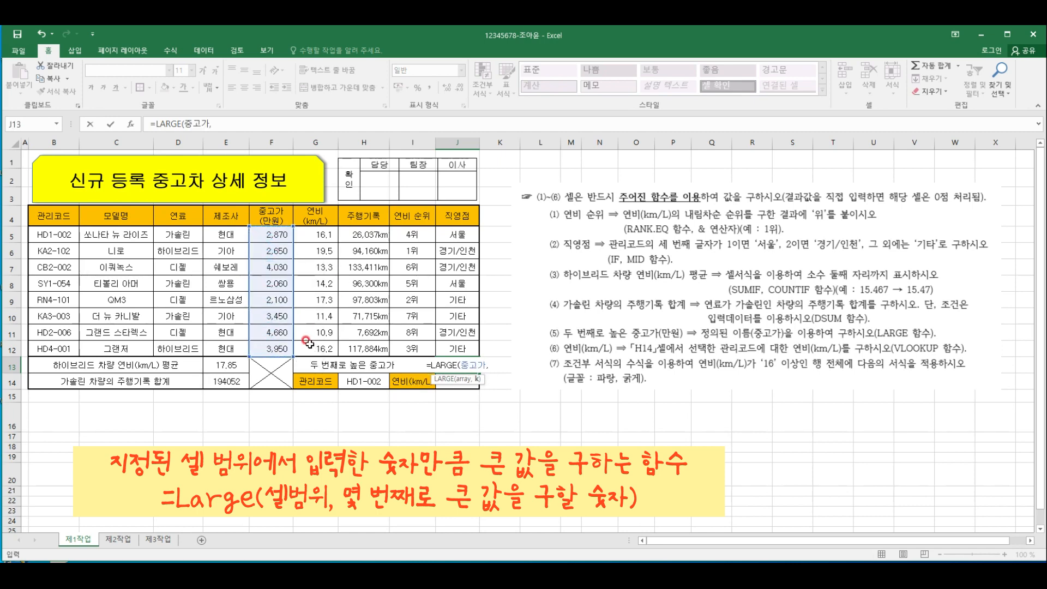
pyautogui.write('2')
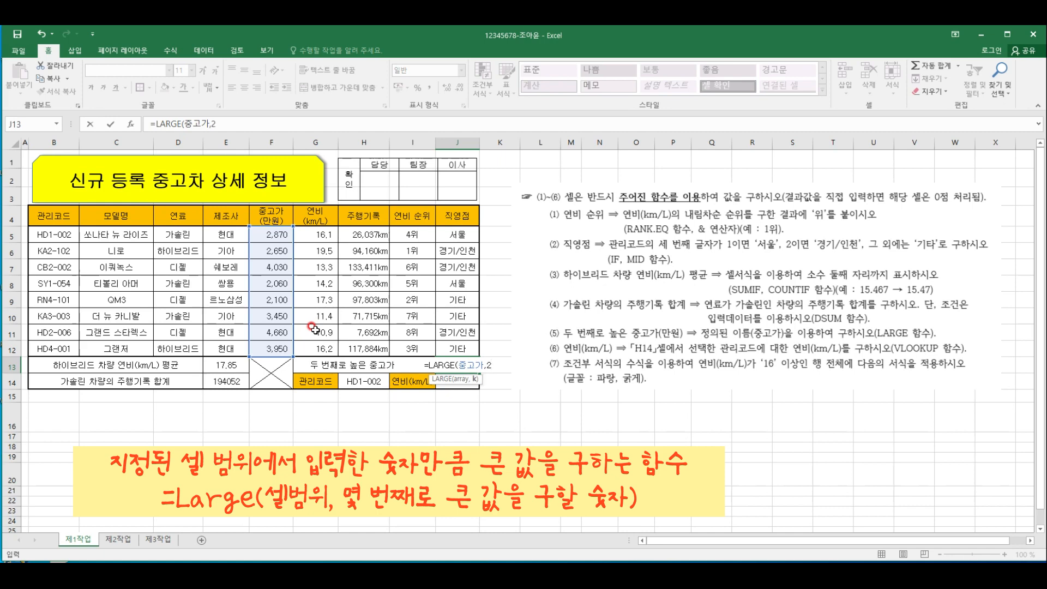
pyautogui.write(')')
pyautogui.press('Return')
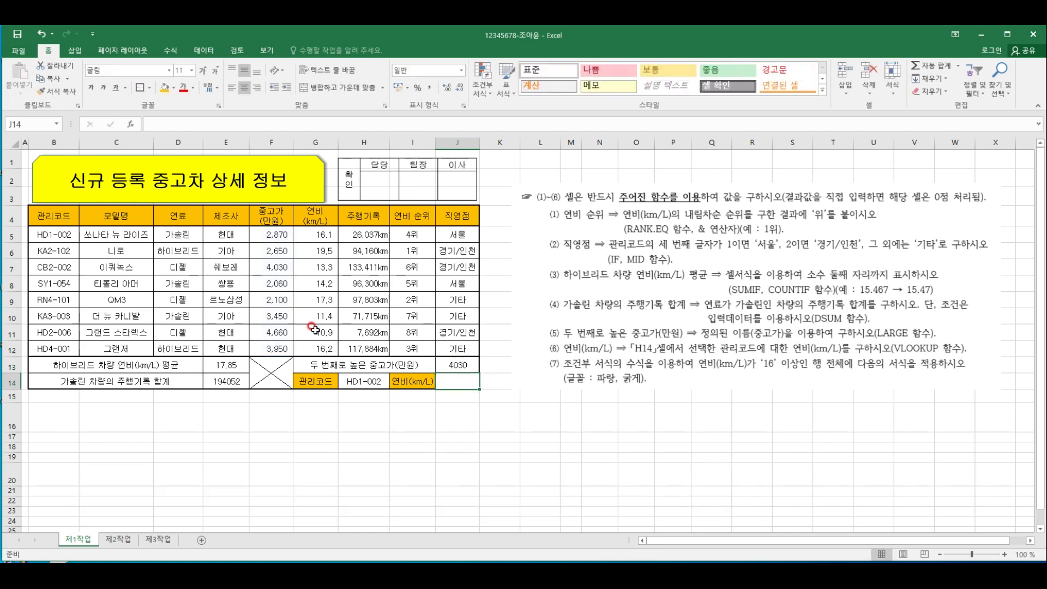
pyautogui.click(464, 365)
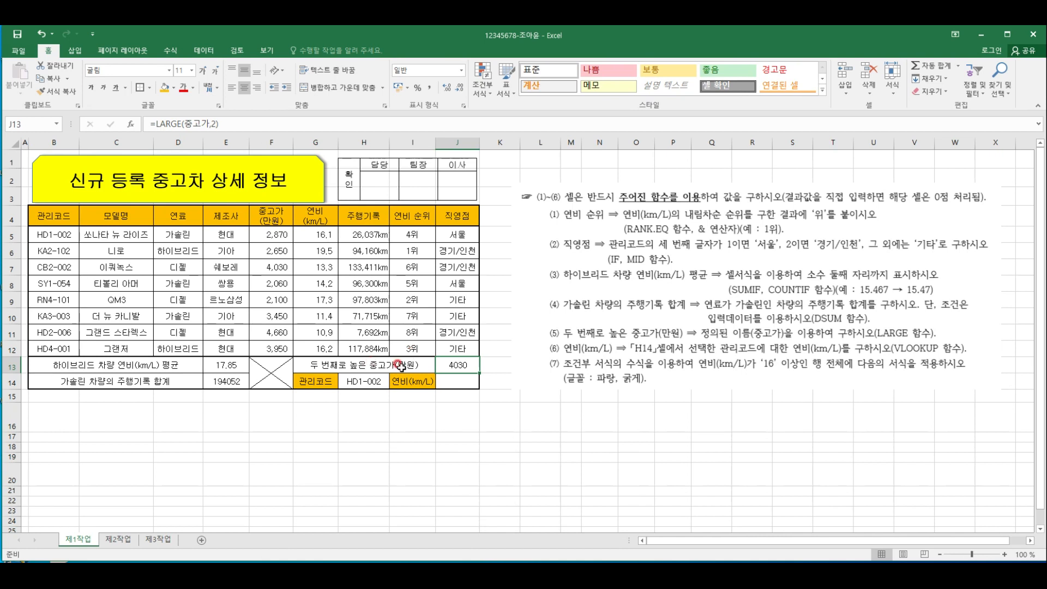
# Start a VLOOKUP formula in J14 with H14 as the lookup value
pyautogui.click(443, 381)
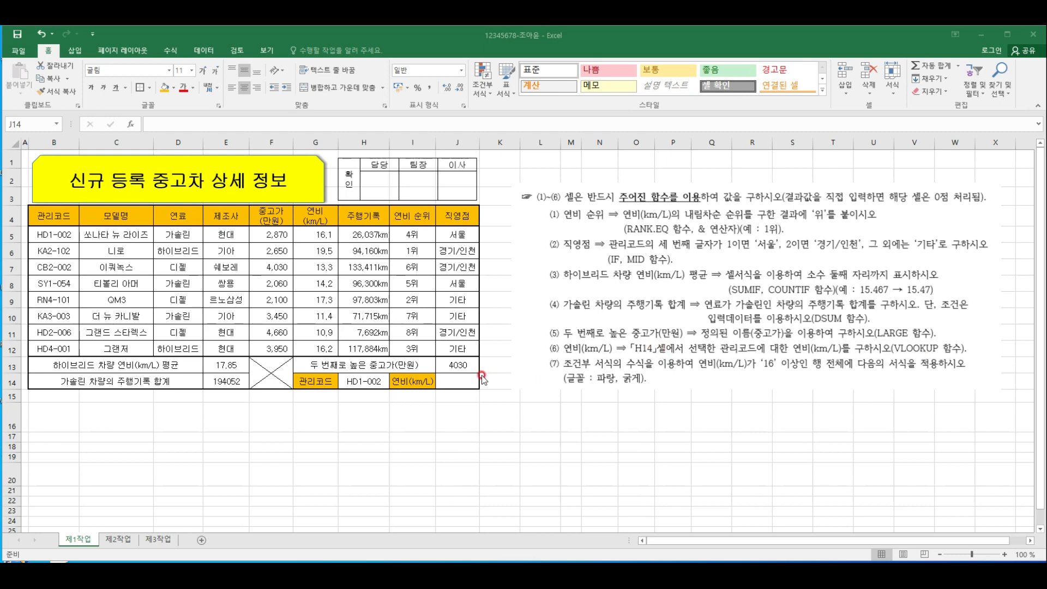
pyautogui.click(461, 376)
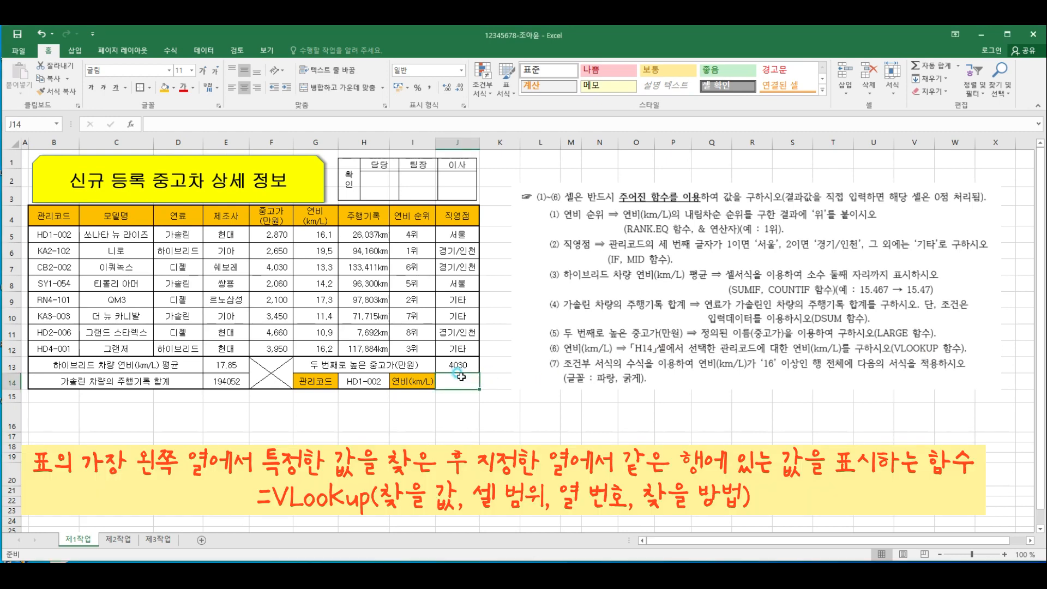
pyautogui.write('=피')
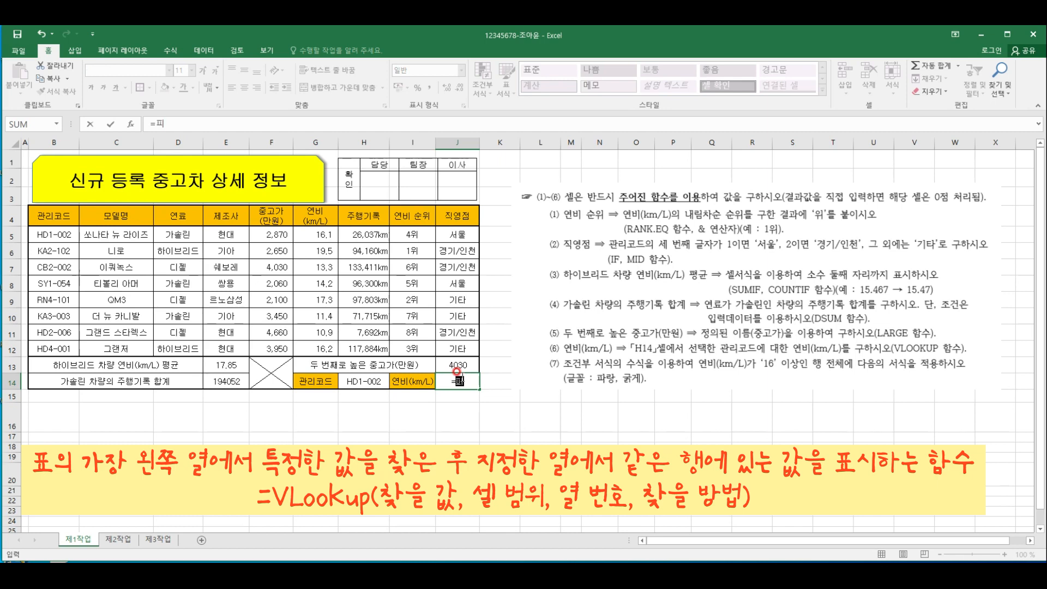
pyautogui.press('BackSpace')
pyautogui.write('vl')
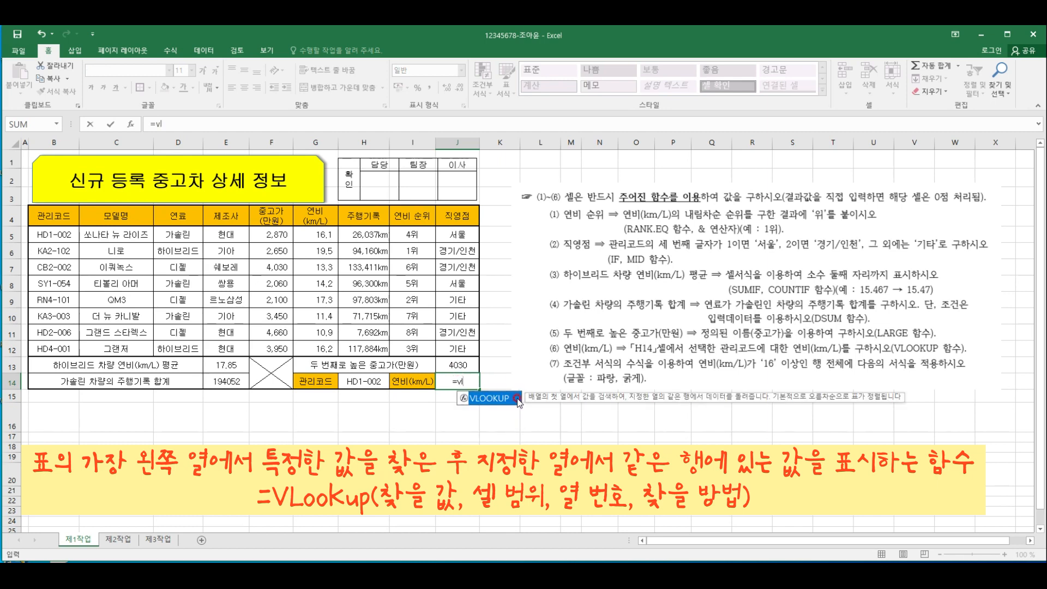
pyautogui.doubleClick(517, 397)
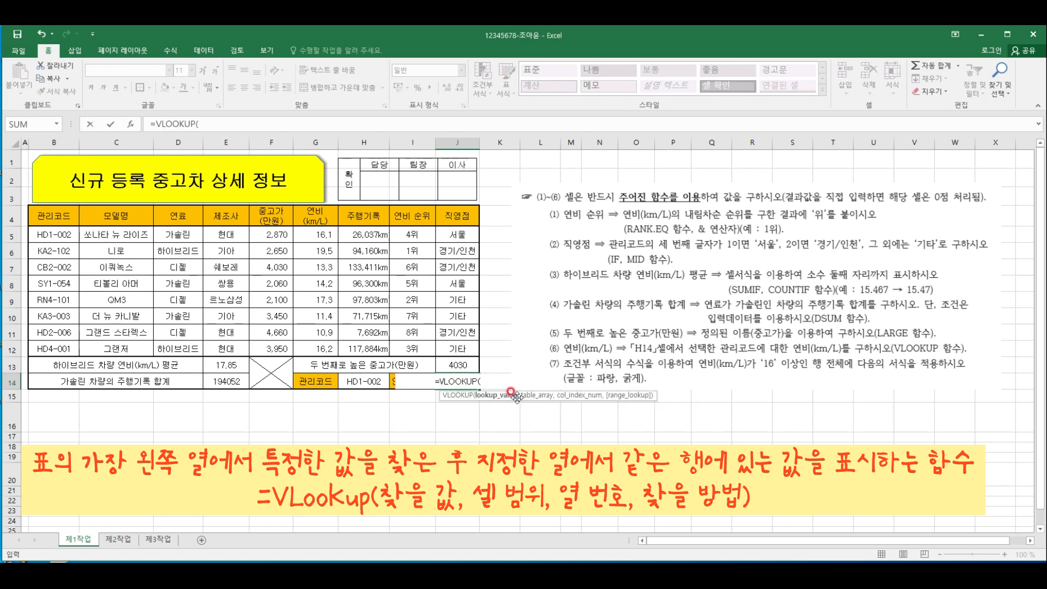
pyautogui.click(372, 380)
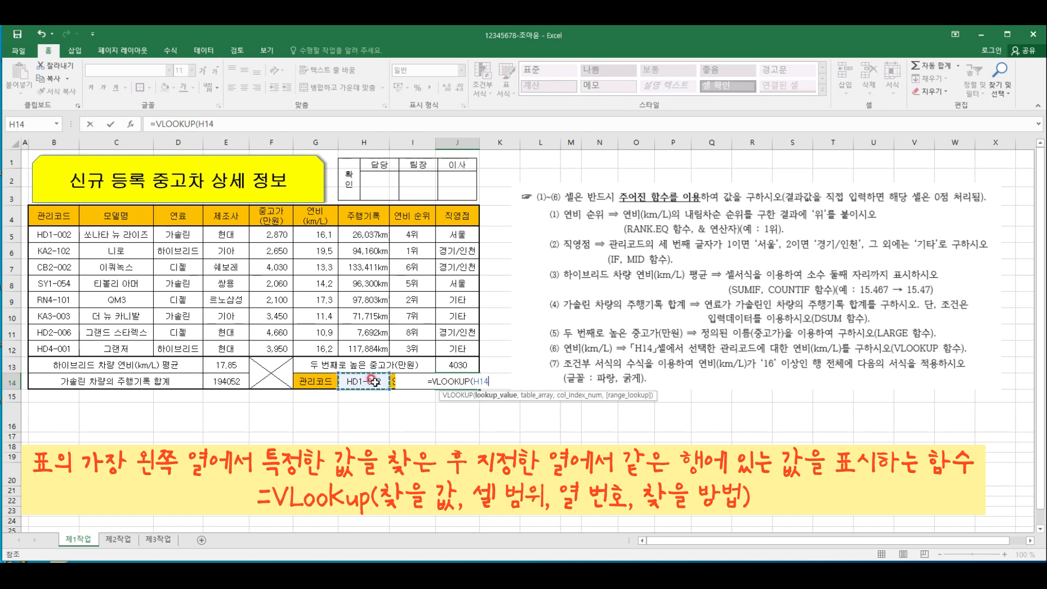
pyautogui.write(',')
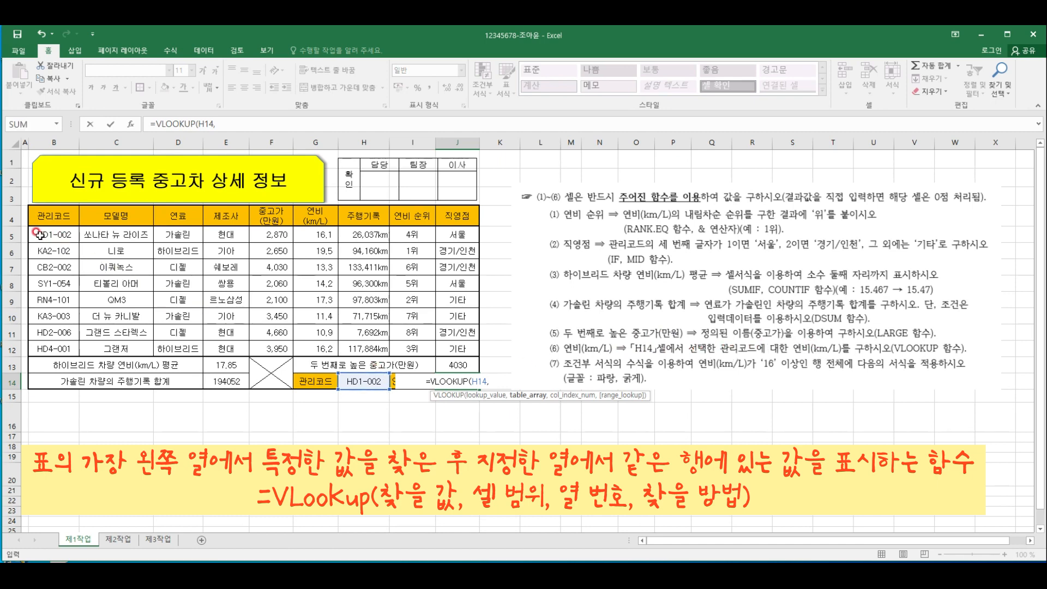
# Give the VLOOKUP in J14 the table range B5:G12 and column number 6
pyautogui.moveTo(39, 236); pyautogui.dragTo(314, 342)
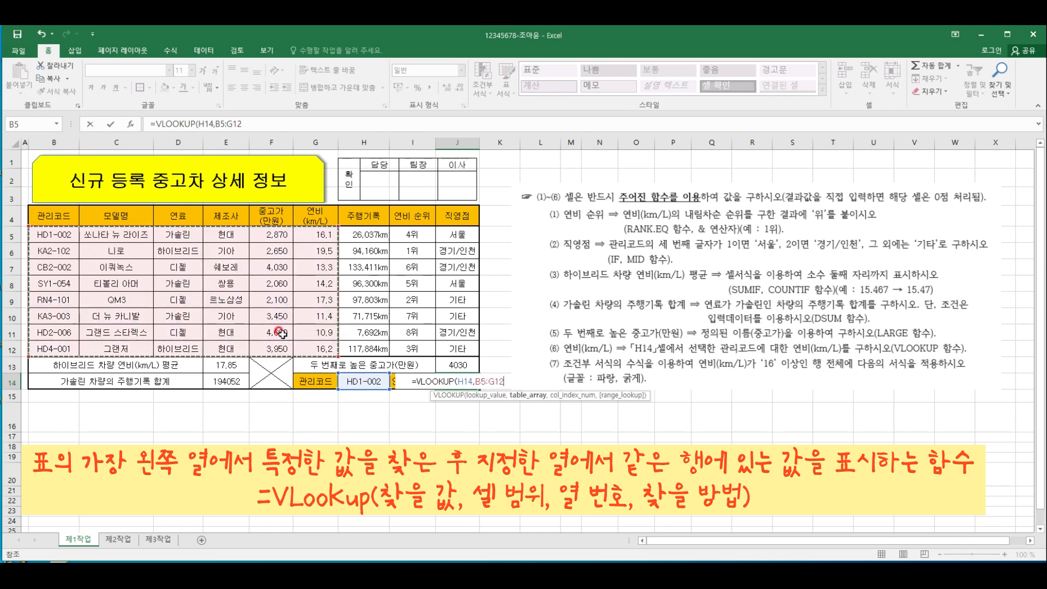
pyautogui.write(',')
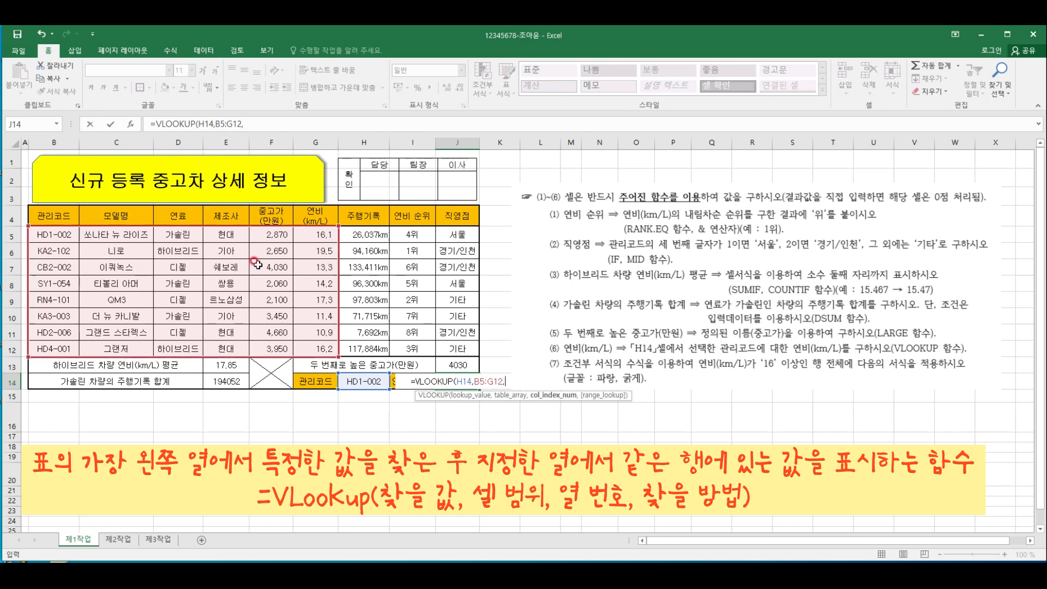
pyautogui.write('6,')
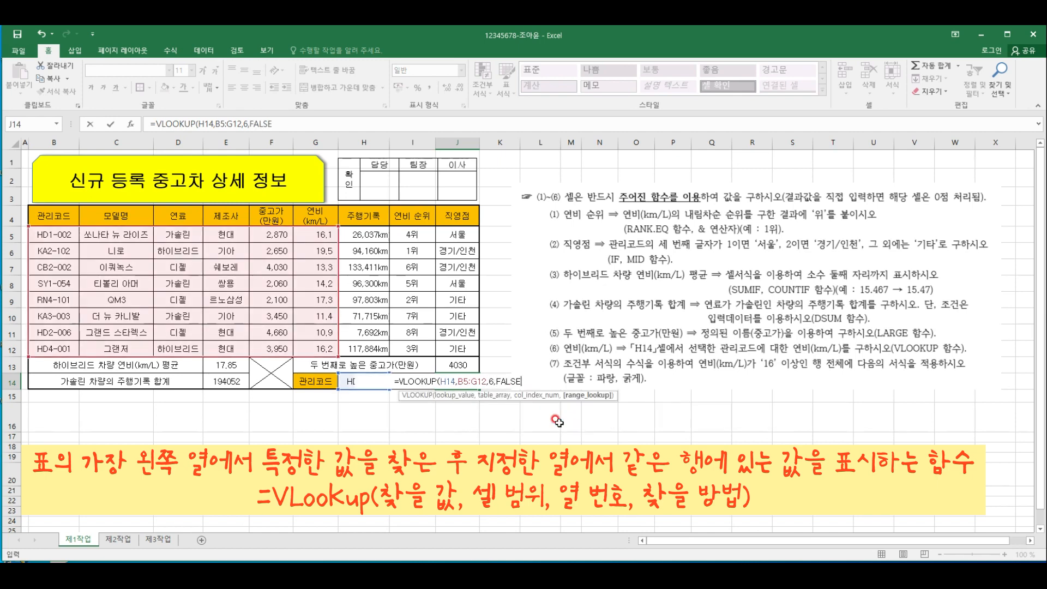
pyautogui.write('FALS')
pyautogui.press('BackSpace')
pyautogui.press('BackSpace')
pyautogui.press('BackSpace')
pyautogui.press('BackSpace')
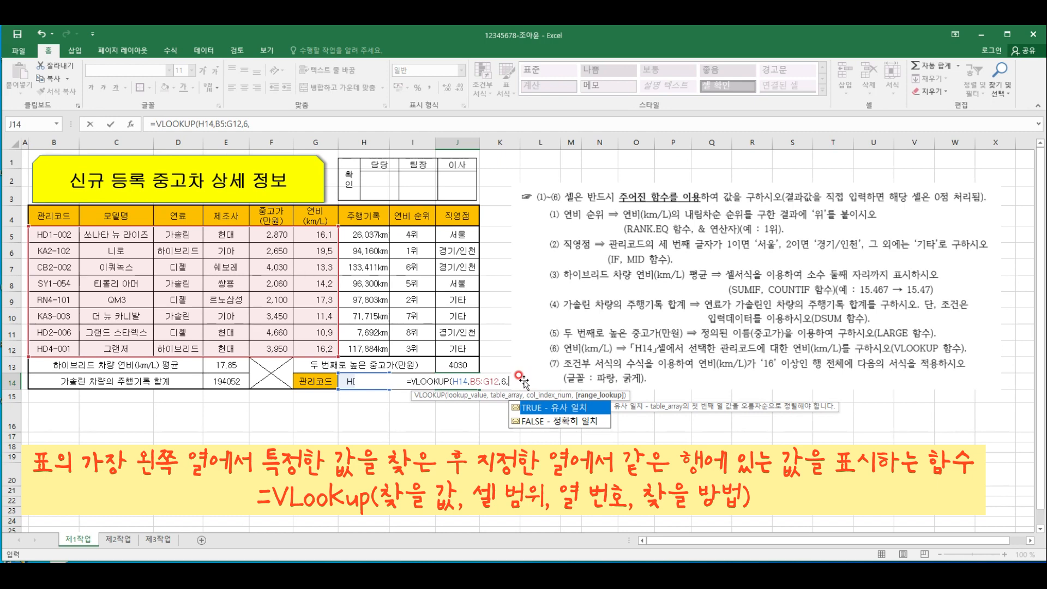
# Set the VLOOKUP's match argument to 0, close its bracket, enter the formula and check it against the HD1-002 row
pyautogui.write('0')
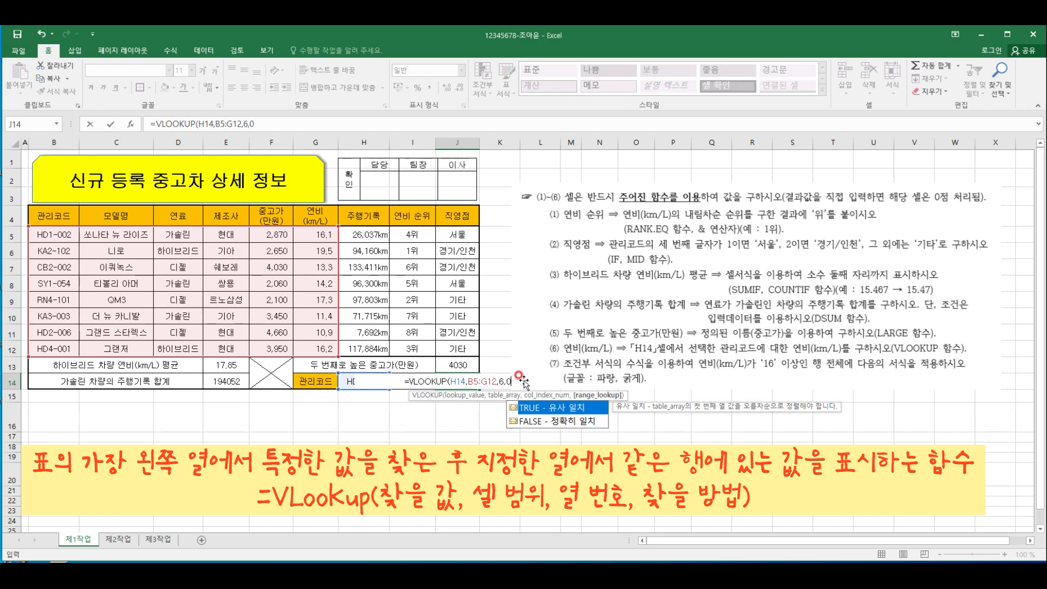
pyautogui.write(')')
pyautogui.press('Return')
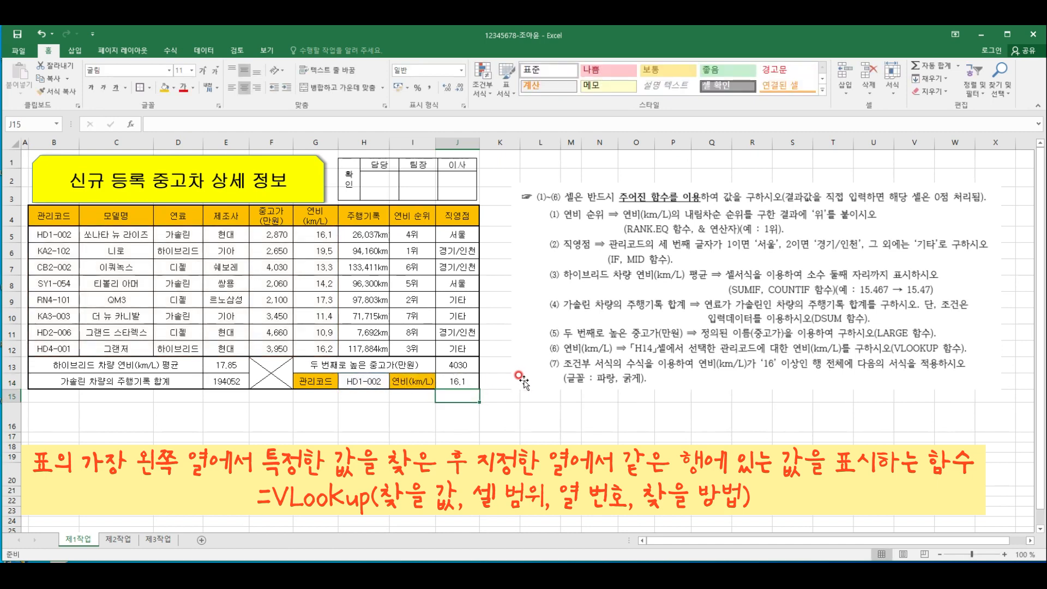
pyautogui.press('Up')
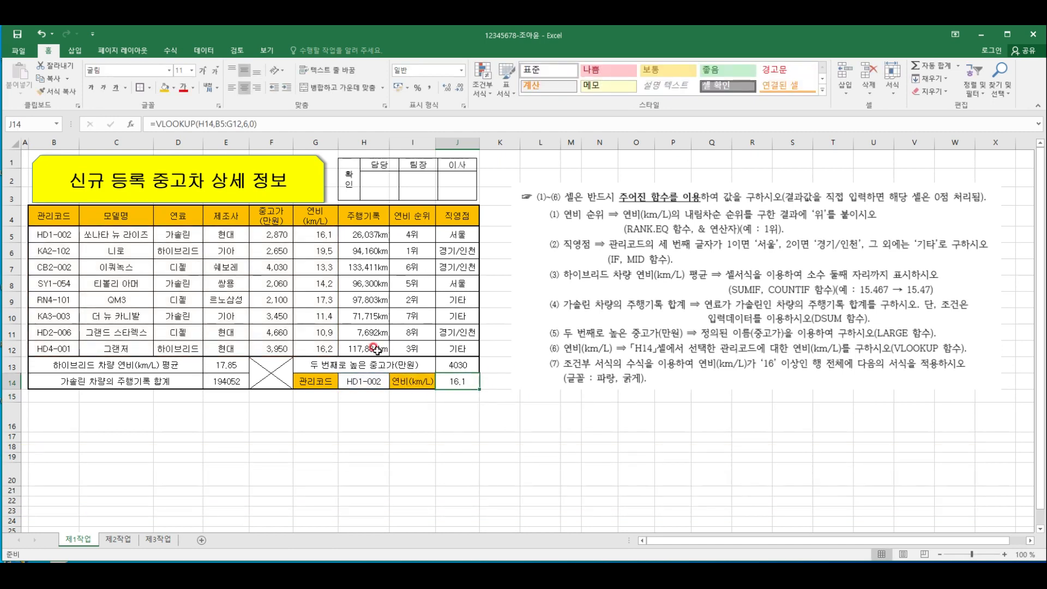
pyautogui.click(52, 235)
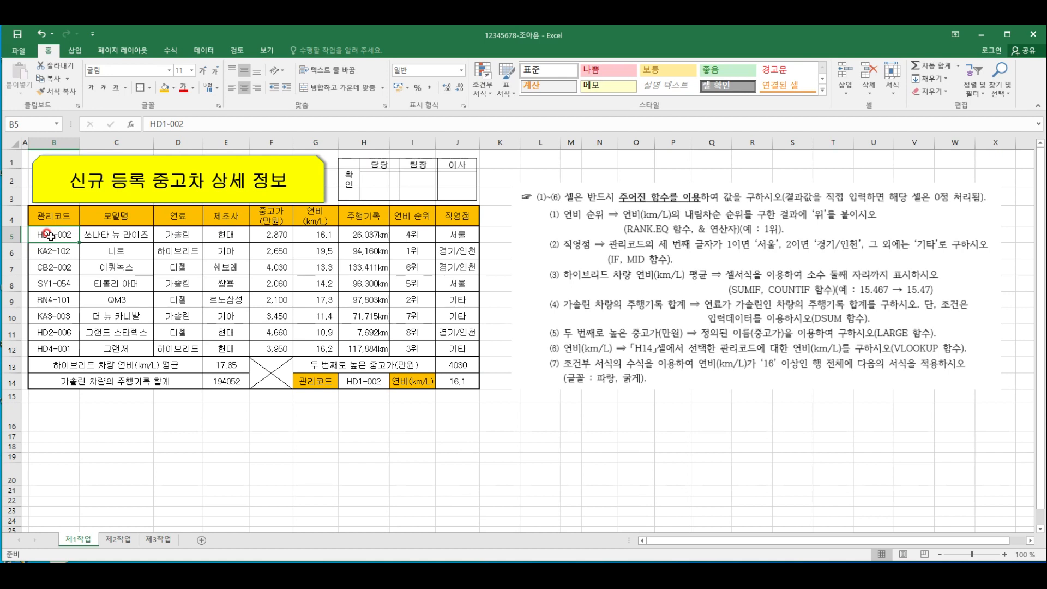
pyautogui.click(320, 233)
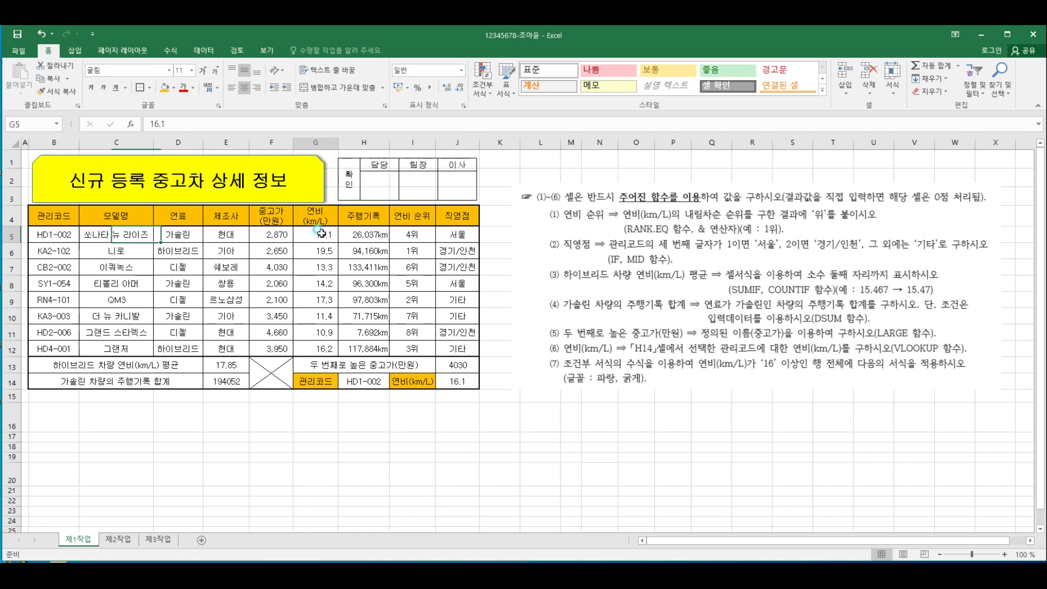
pyautogui.click(469, 383)
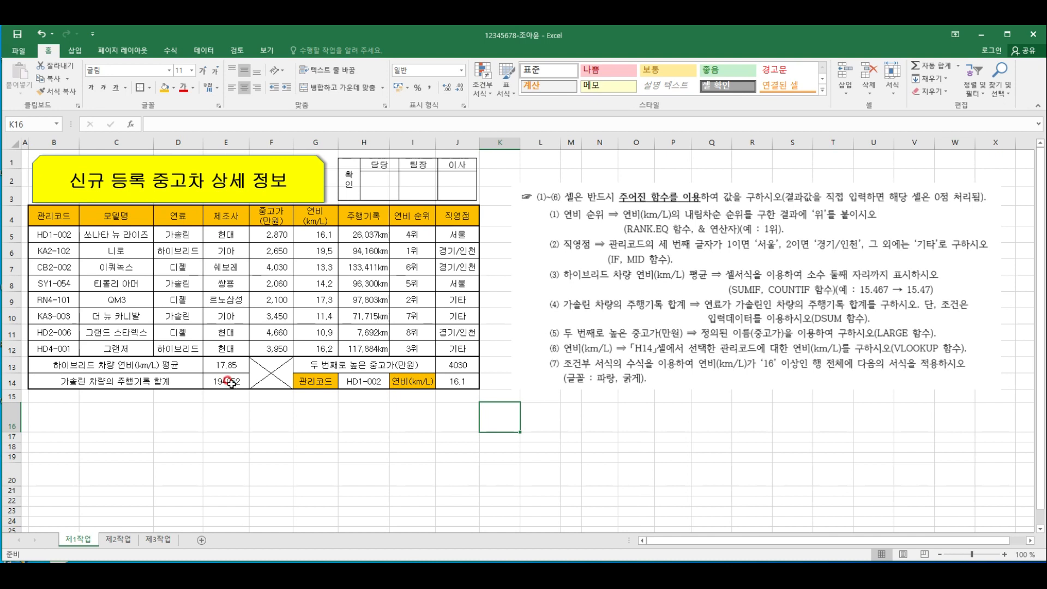
# Apply the comma number style to the mileage total in E14 and the second-highest price in J13
pyautogui.click(231, 383)
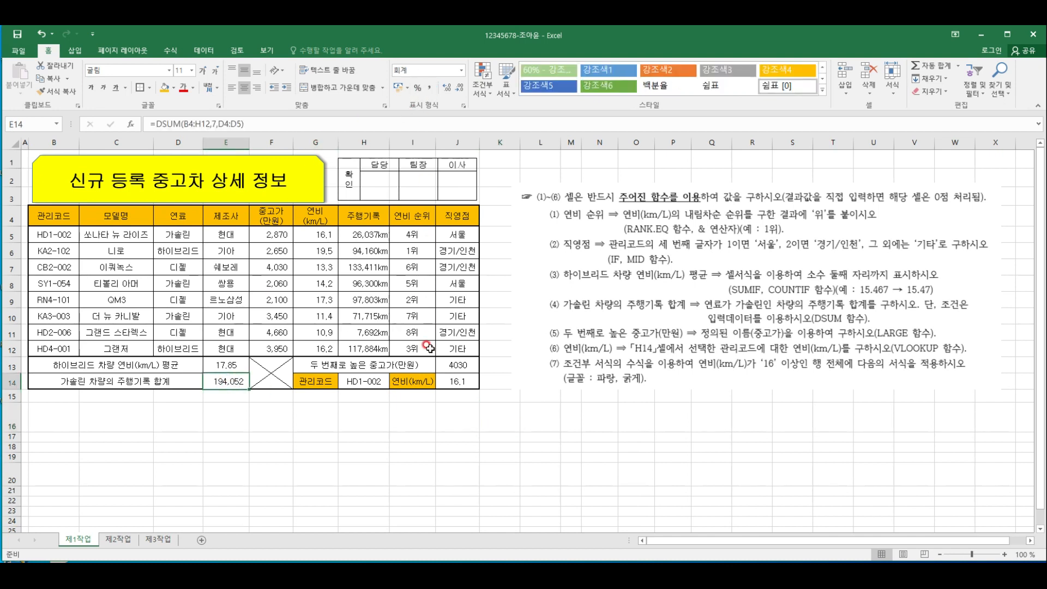
pyautogui.click(456, 364)
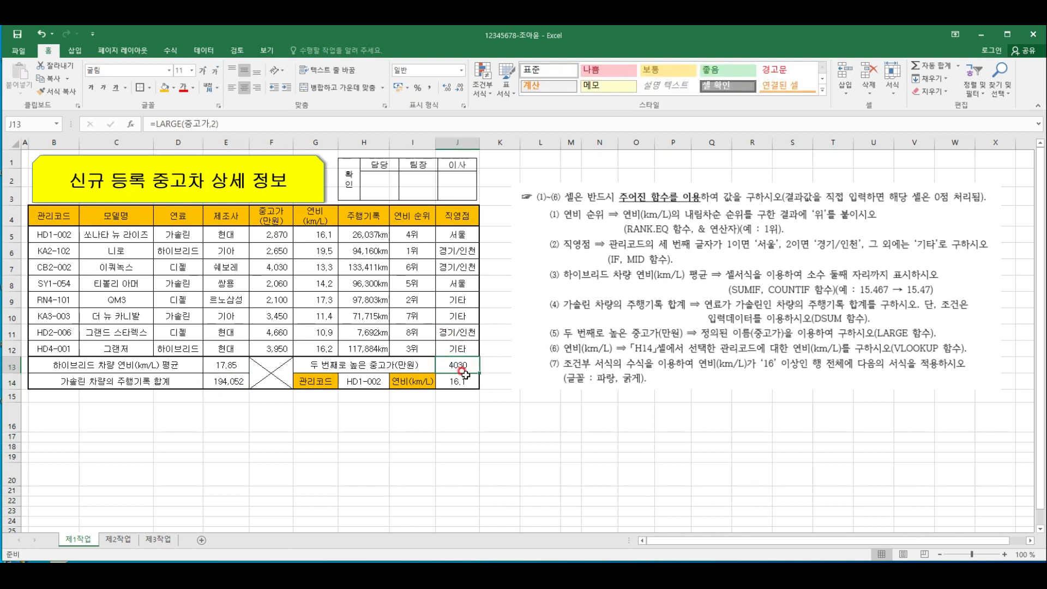
pyautogui.click(429, 87)
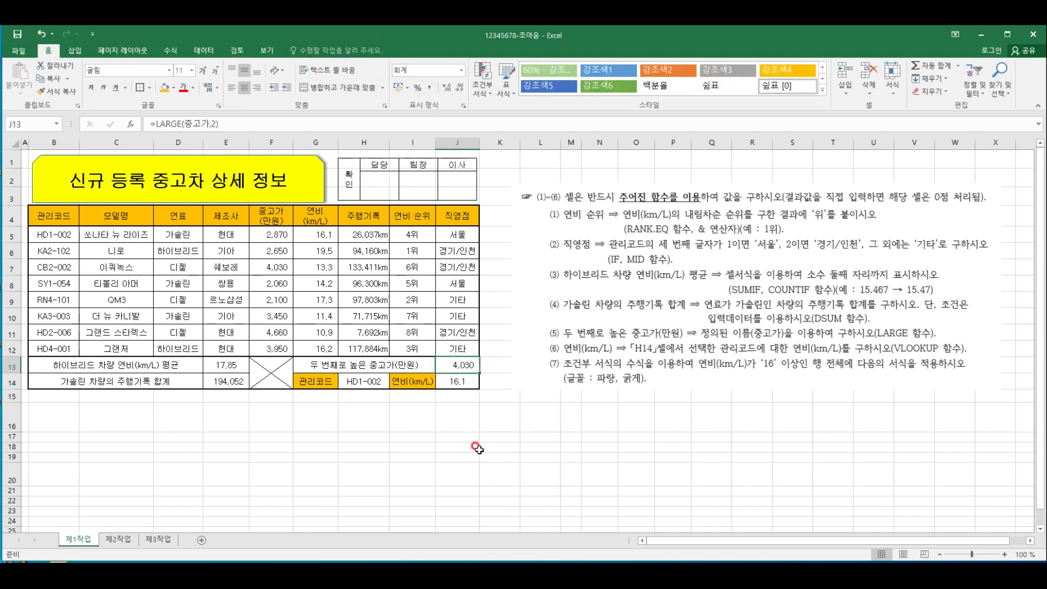
pyautogui.click(473, 409)
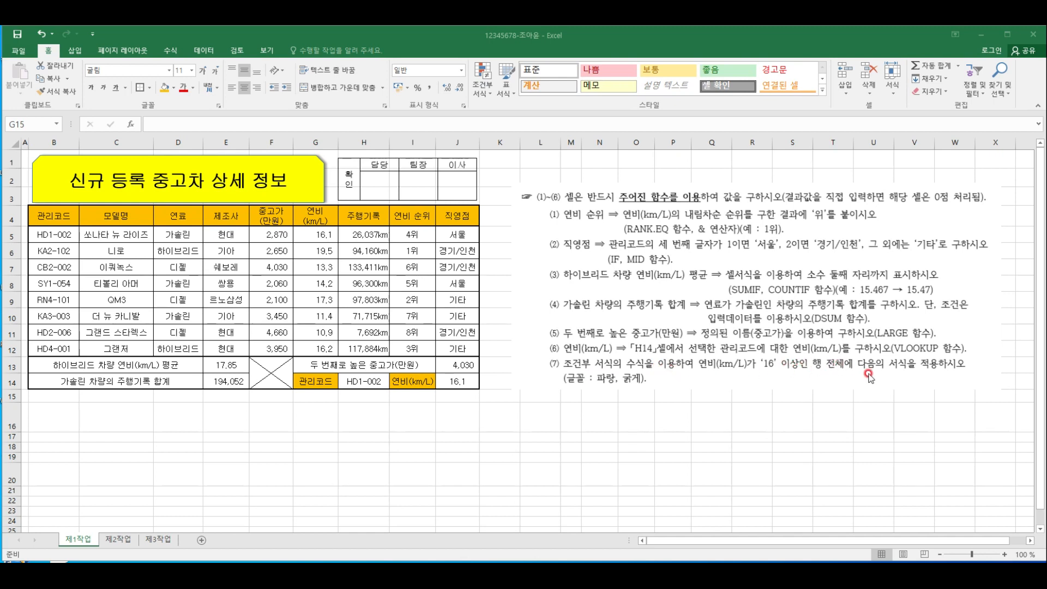
pyautogui.click(289, 412)
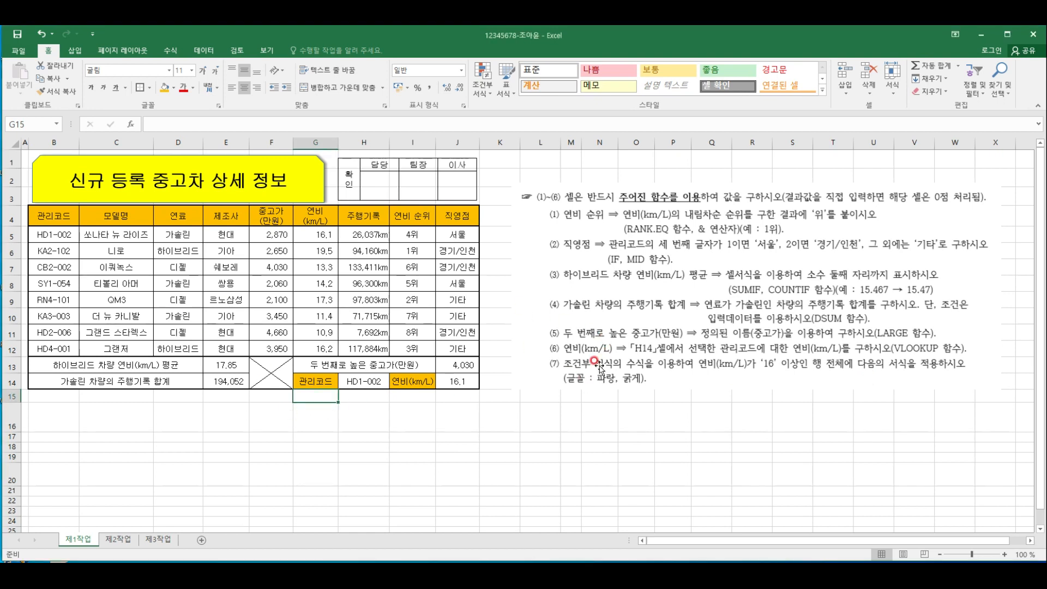
pyautogui.moveTo(44, 221); pyautogui.dragTo(453, 350)
pyautogui.click(223, 419)
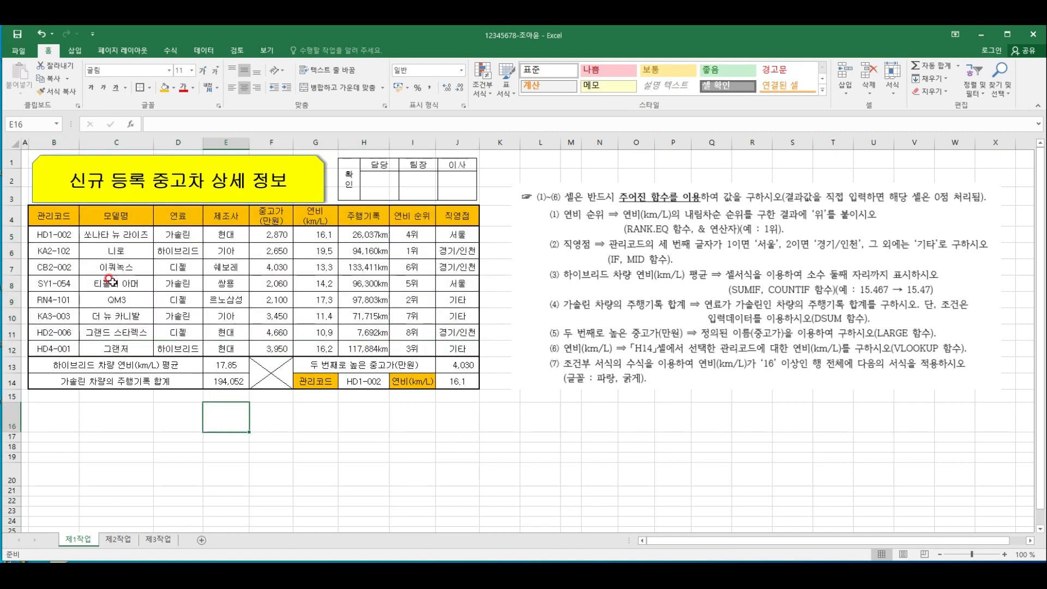
# Create a formula-based conditional formatting rule for B5:J12 with the formula =$G5>=16
pyautogui.moveTo(54, 234); pyautogui.dragTo(463, 347)
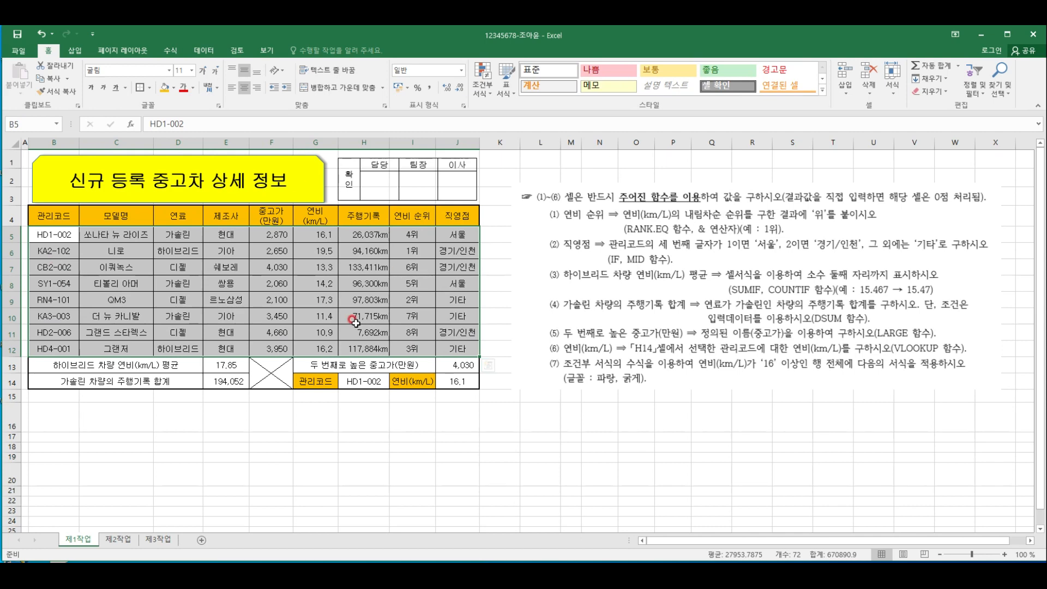
pyautogui.click(491, 96)
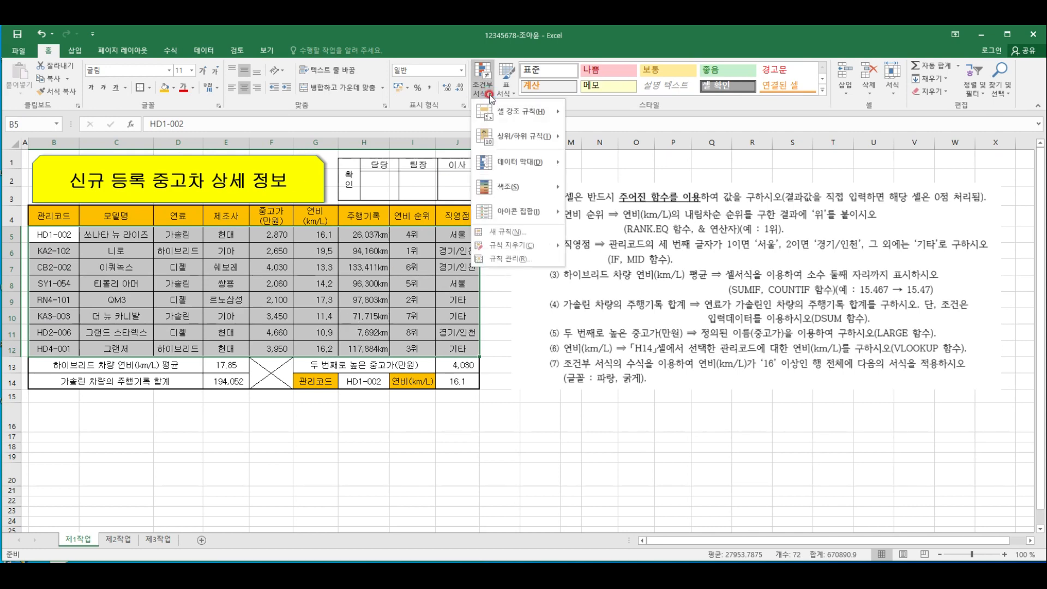
pyautogui.click(504, 231)
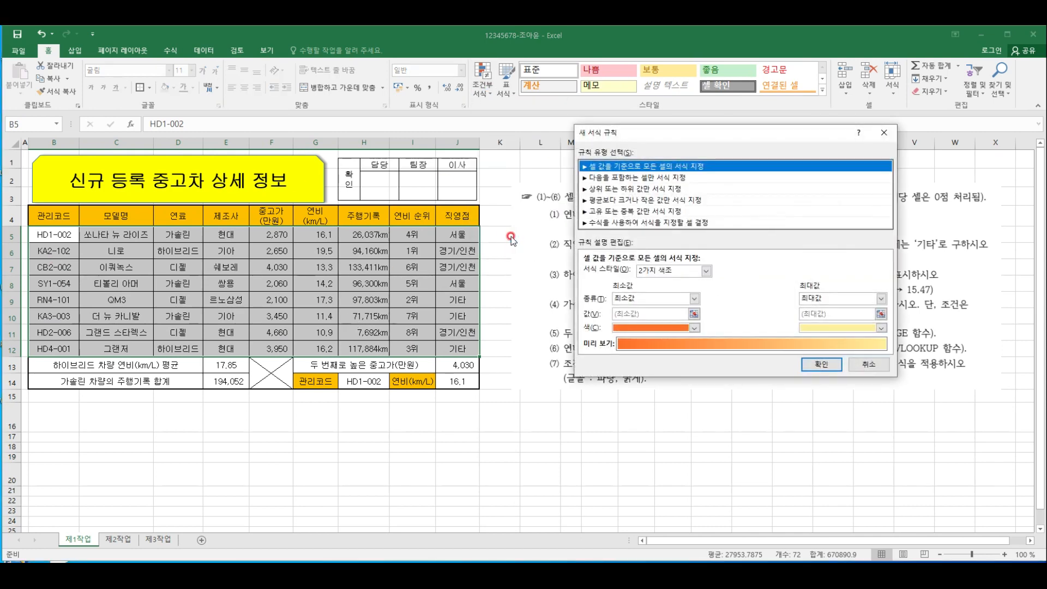
pyautogui.click(630, 223)
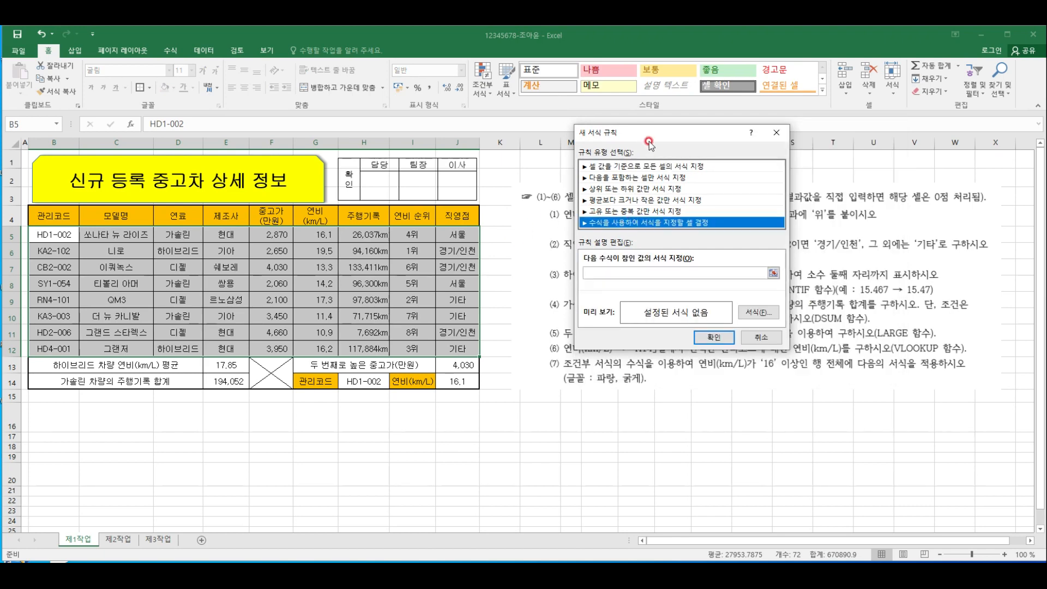
pyautogui.moveTo(653, 137); pyautogui.dragTo(742, 61)
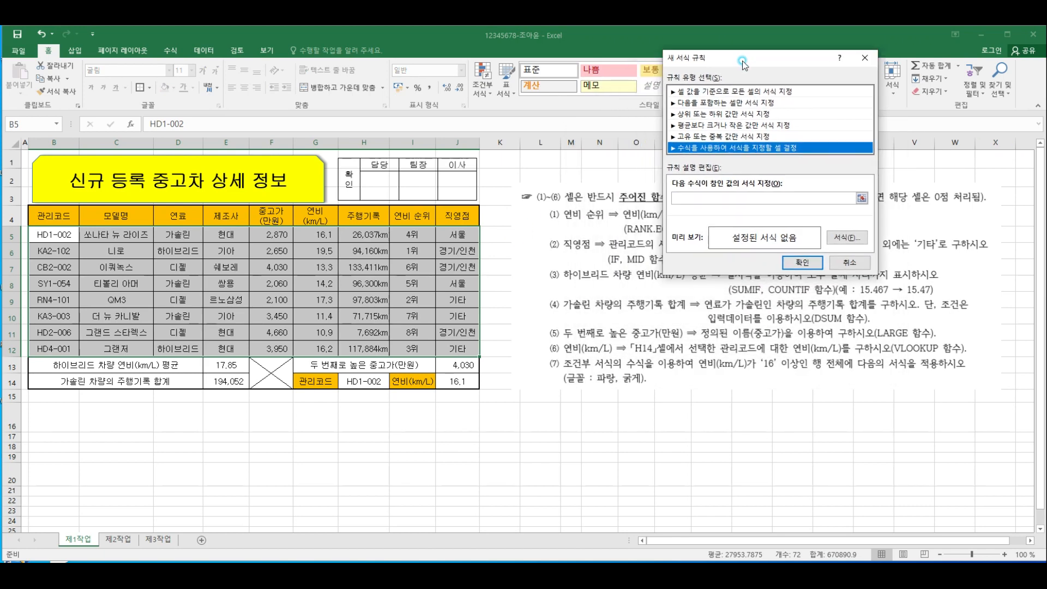
pyautogui.click(689, 197)
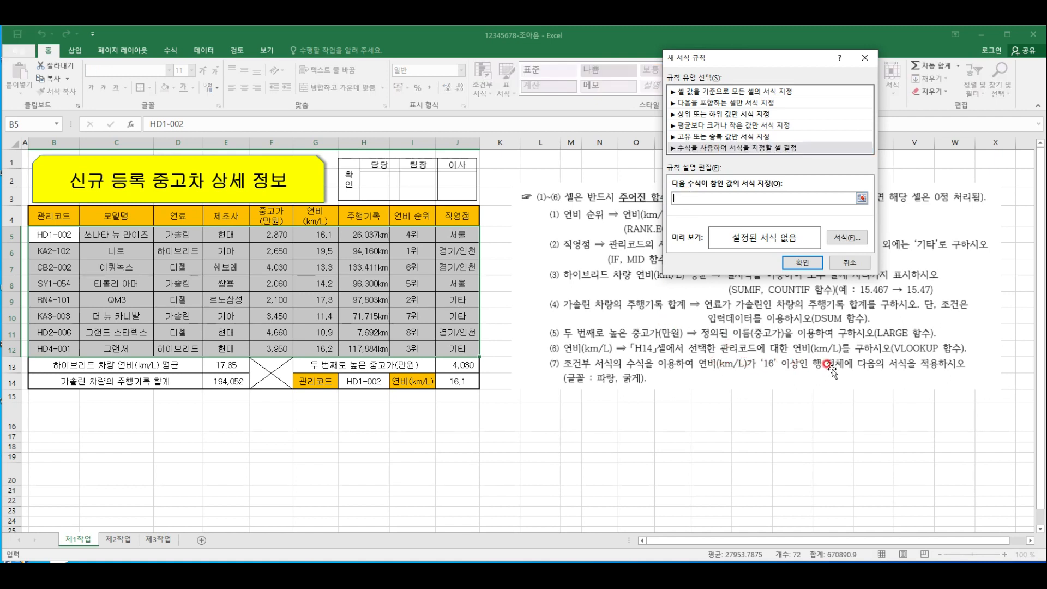
pyautogui.click(323, 237)
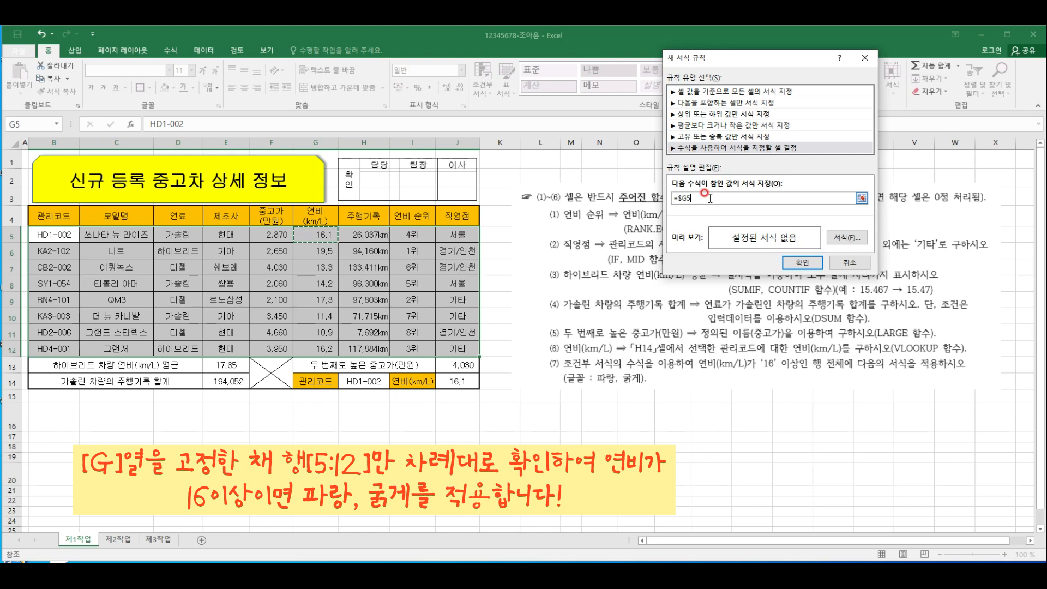
pyautogui.write('>=16')
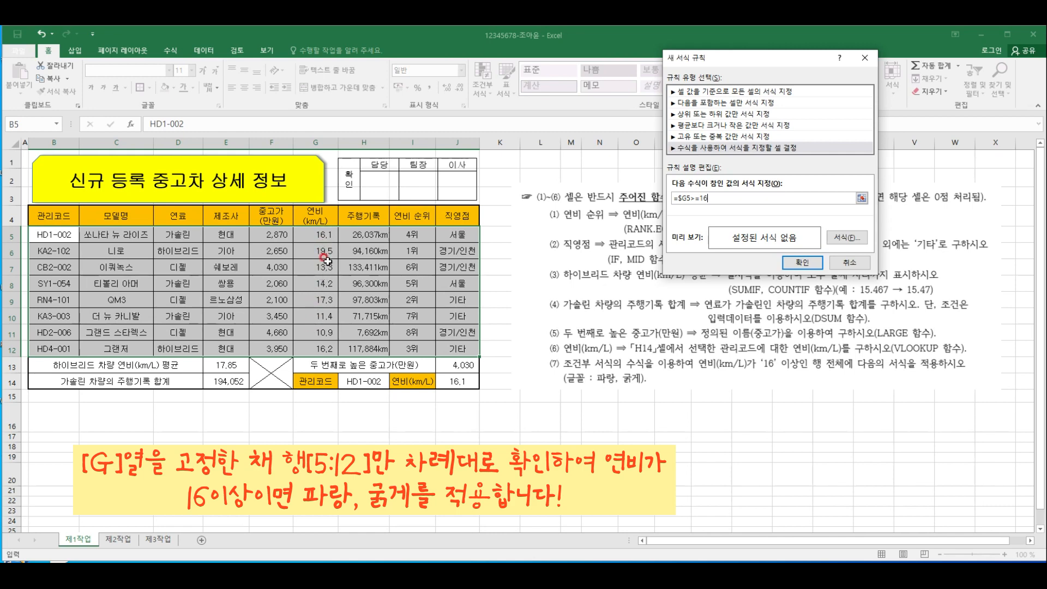
# Give the rule a bold font in standard blue, apply it, and check the fuel economy values of the formatted rows
pyautogui.click(854, 238)
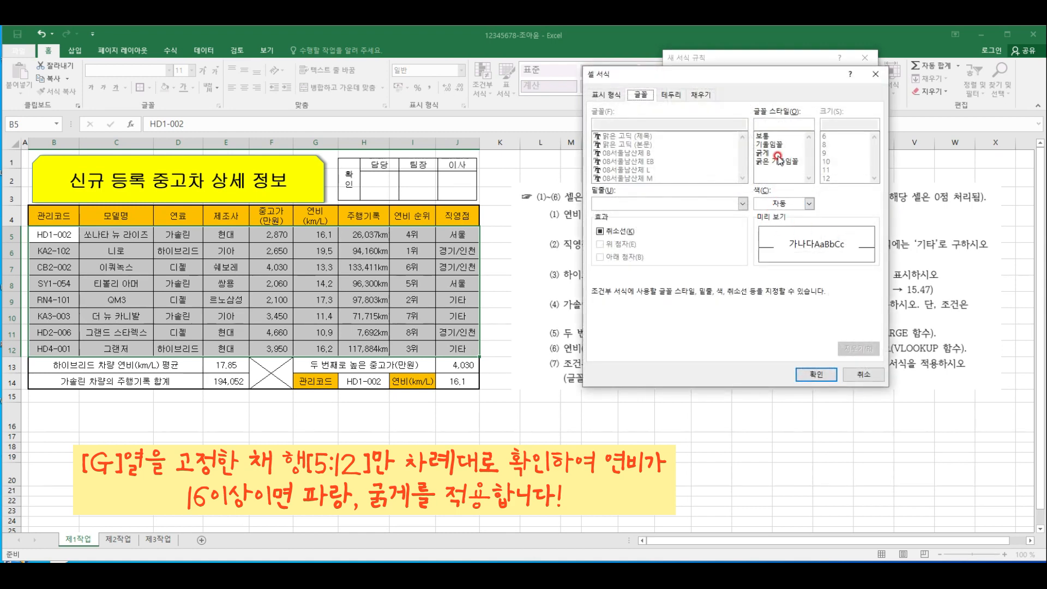
pyautogui.click(778, 154)
pyautogui.click(809, 203)
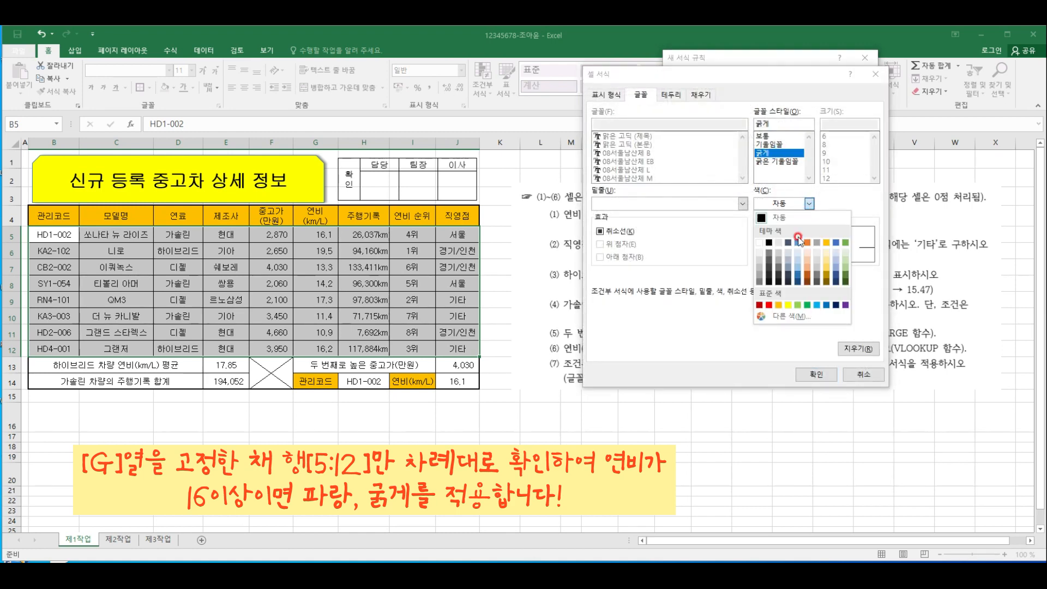
pyautogui.click(826, 304)
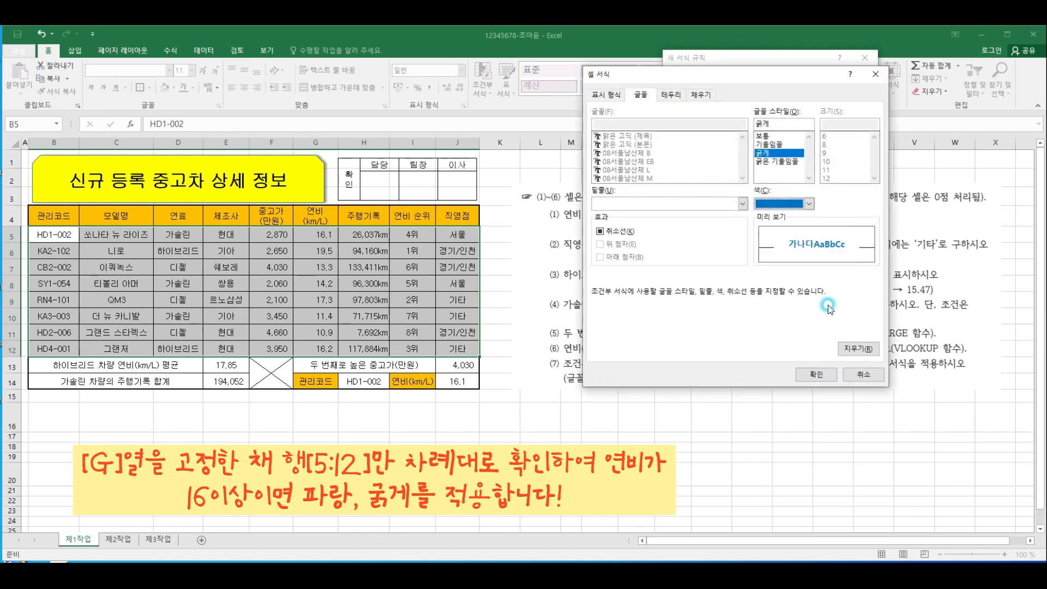
pyautogui.click(812, 376)
pyautogui.click(802, 262)
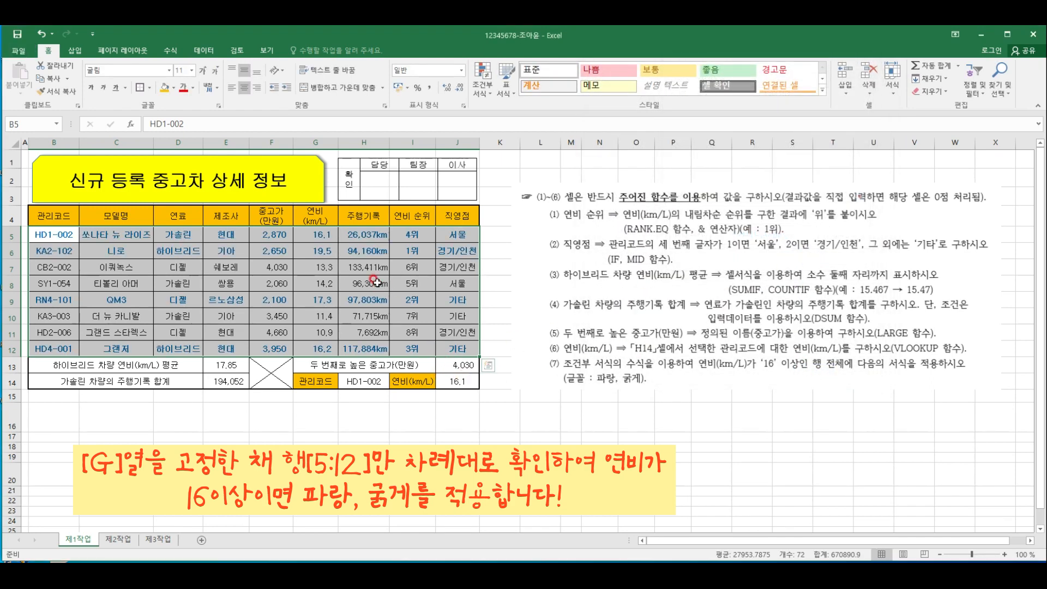
pyautogui.click(320, 236)
pyautogui.click(318, 251)
pyautogui.click(318, 300)
pyautogui.click(312, 350)
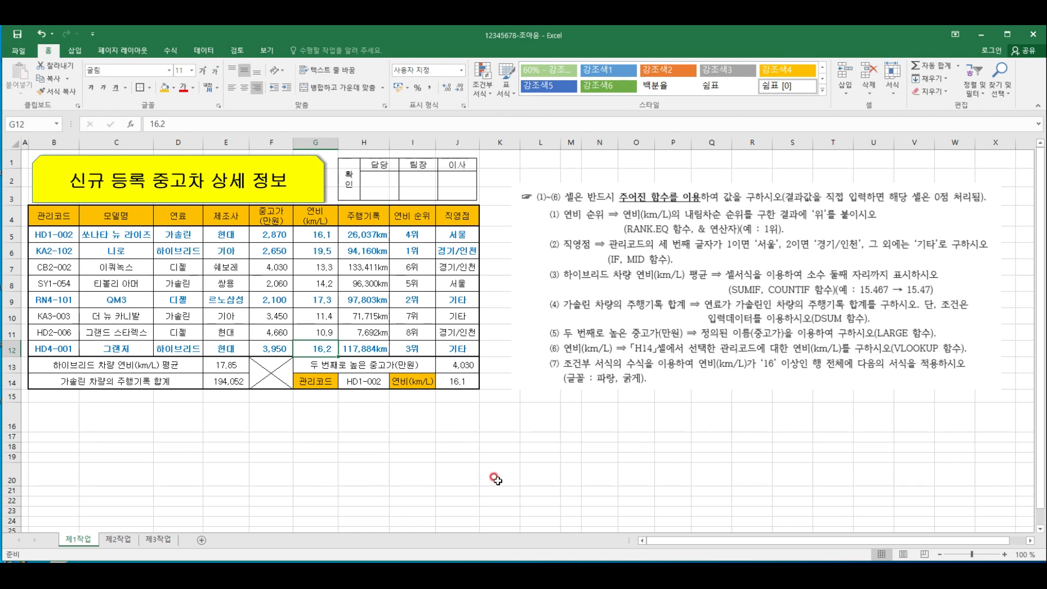
pyautogui.click(472, 416)
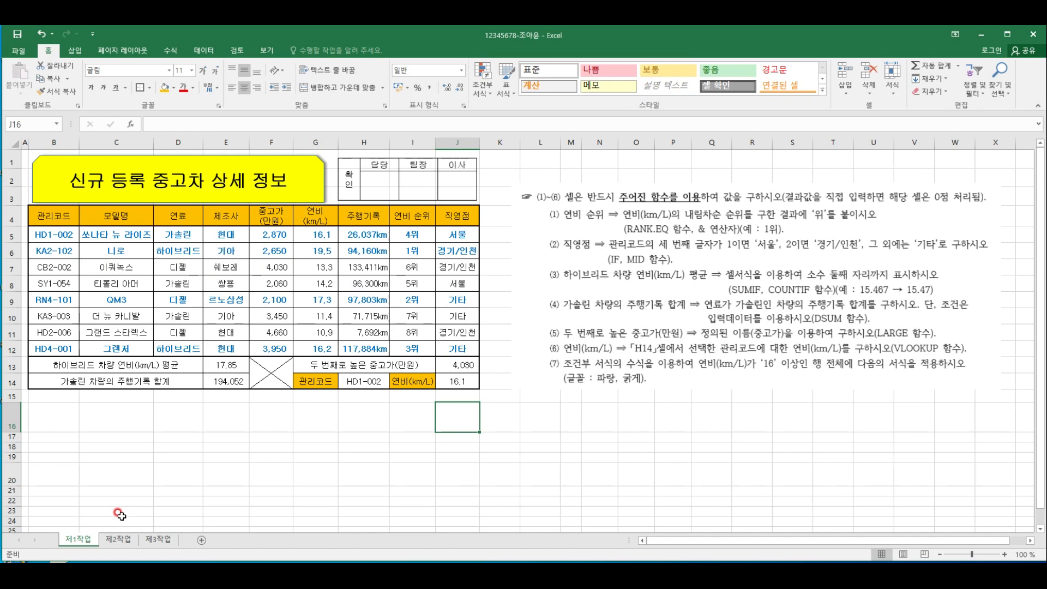
# Copy B4:H12 from the 제1작업 sheet and paste it at B2 of the 제2작업 sheet
pyautogui.click(126, 540)
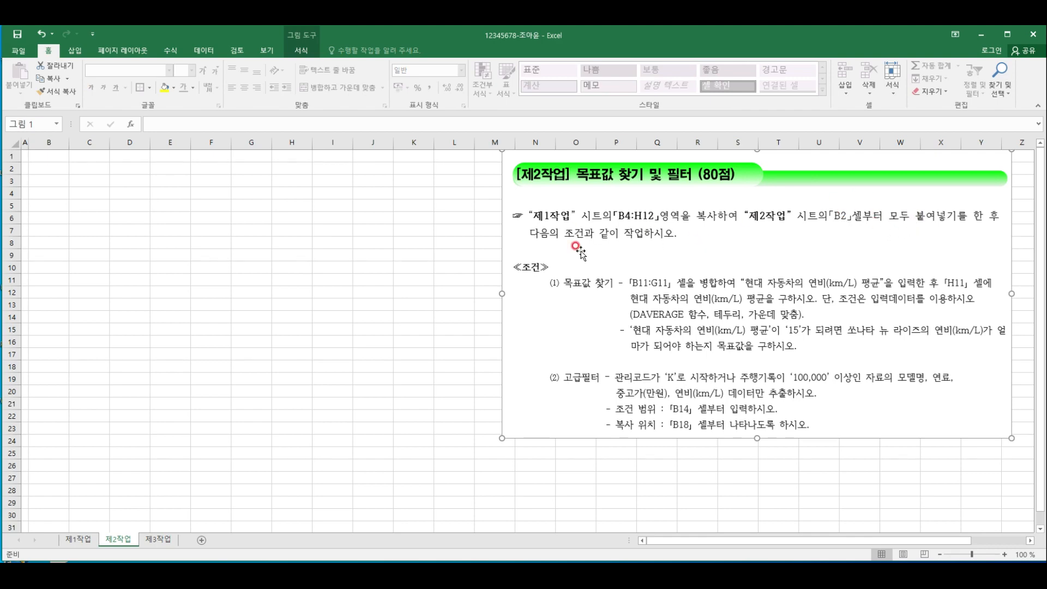
pyautogui.click(90, 540)
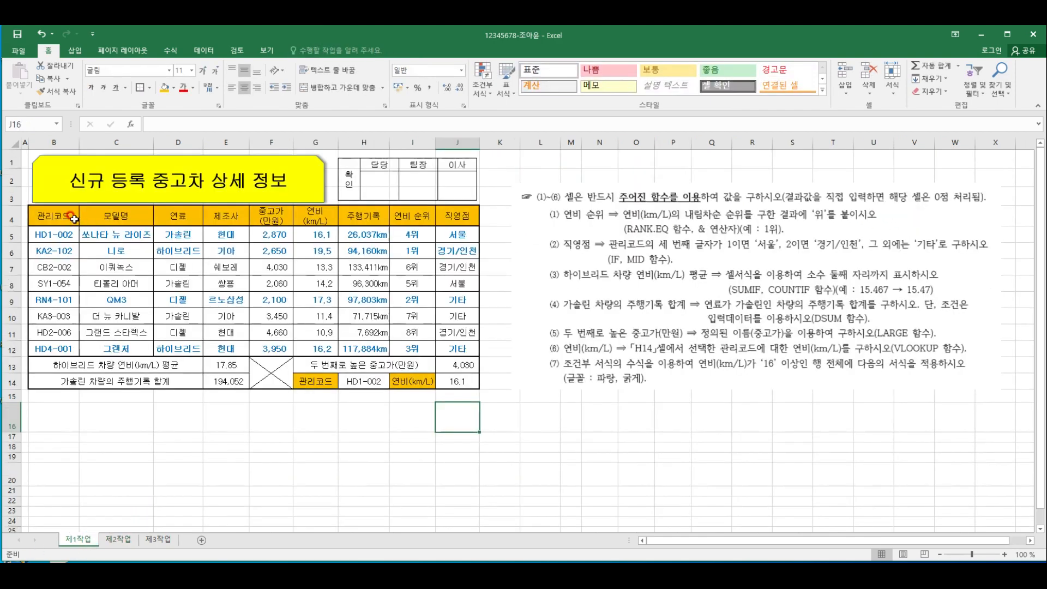
pyautogui.moveTo(52, 216); pyautogui.dragTo(349, 351)
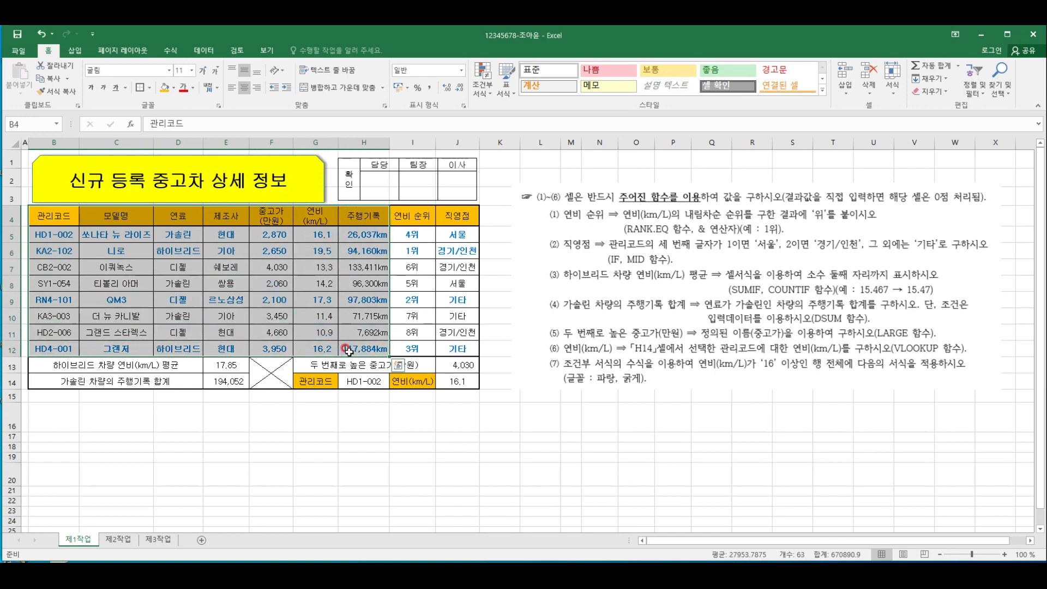
pyautogui.hotkey('ctrl', 'c')
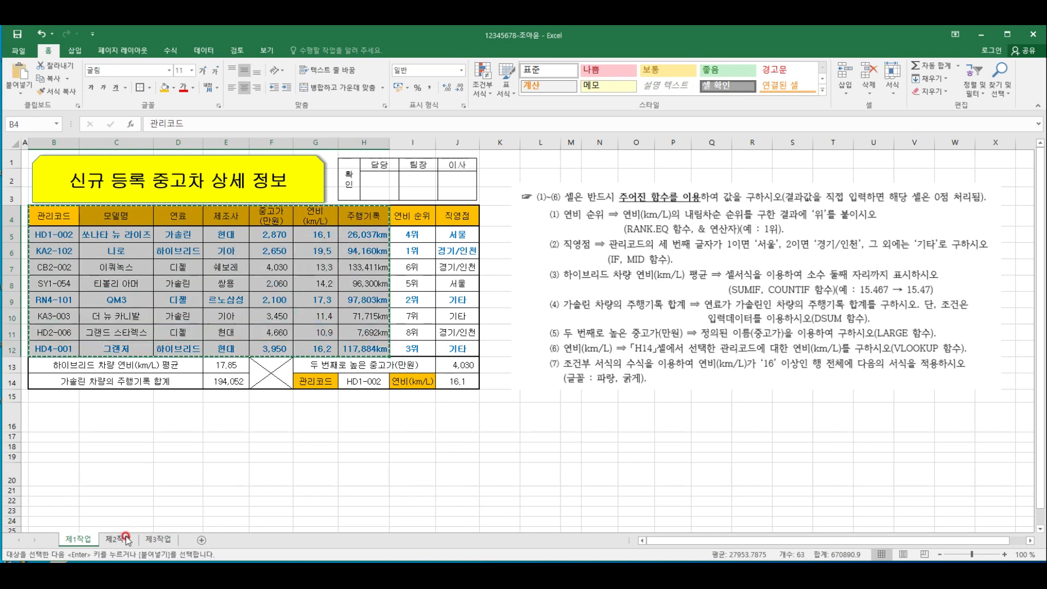
pyautogui.click(126, 539)
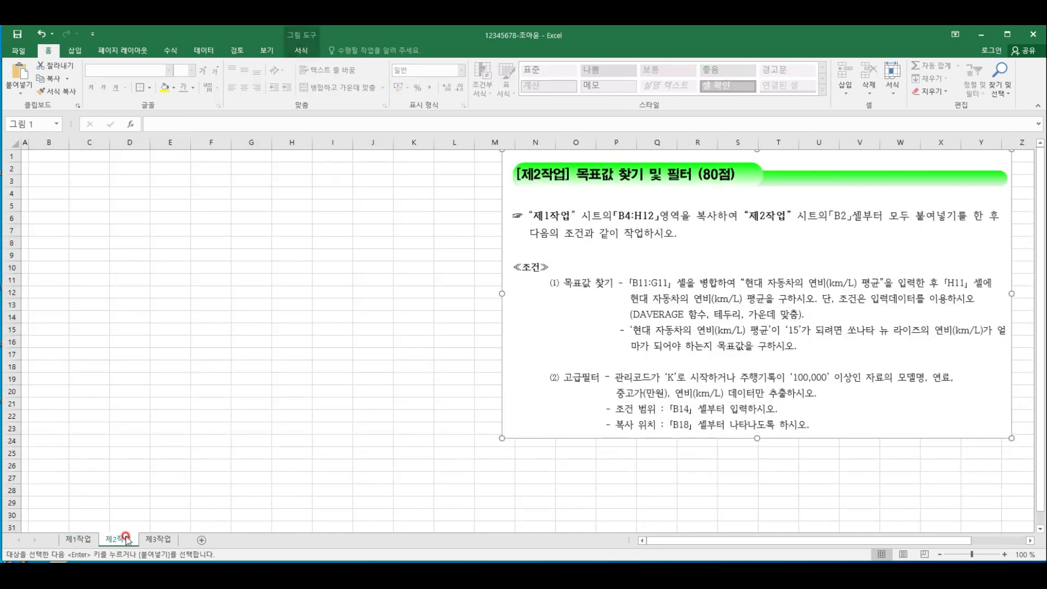
pyautogui.click(51, 169)
pyautogui.hotkey('ctrl', 'v')
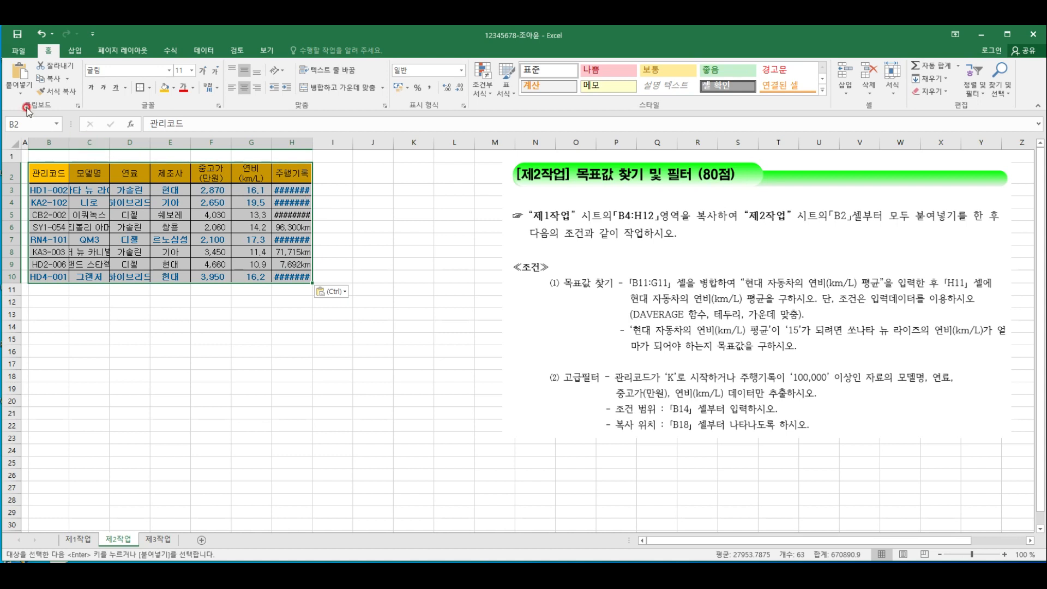
# Paste the source column widths onto the copied table and move the instruction picture closer to it
pyautogui.click(15, 95)
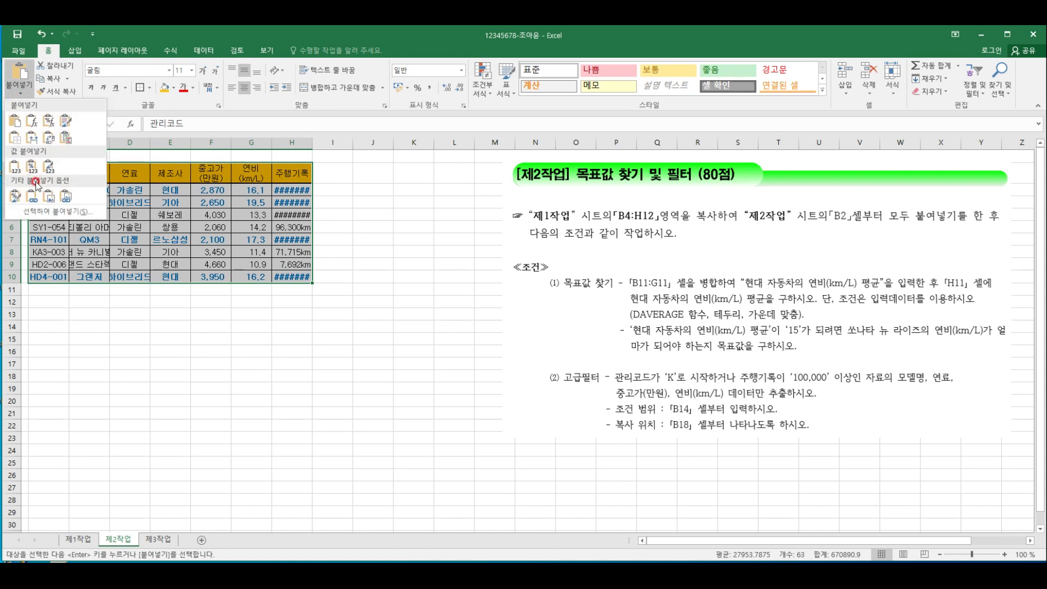
pyautogui.click(40, 210)
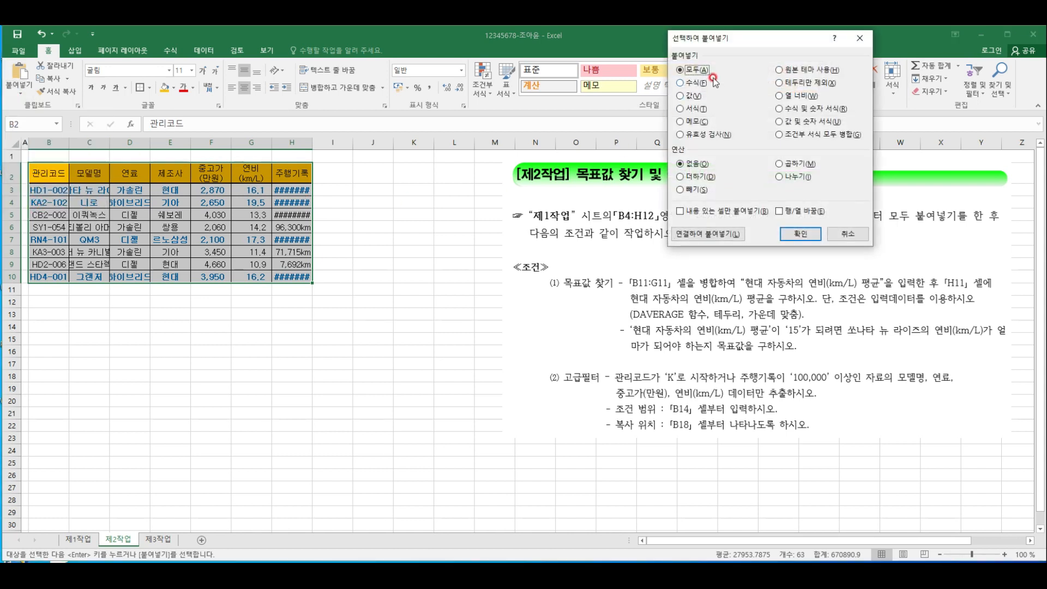
pyautogui.click(795, 97)
pyautogui.click(801, 233)
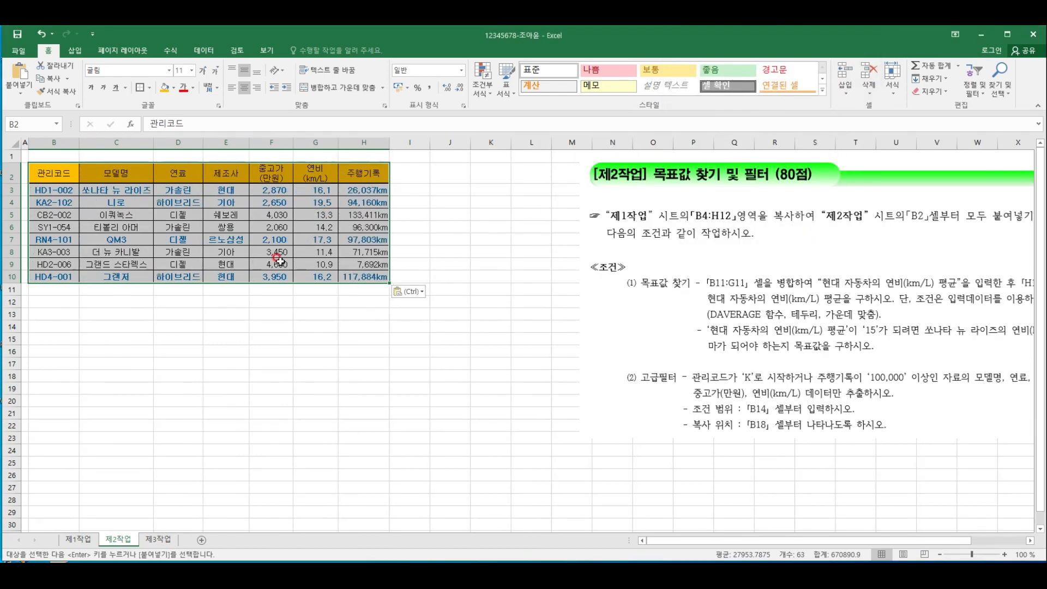
pyautogui.click(382, 322)
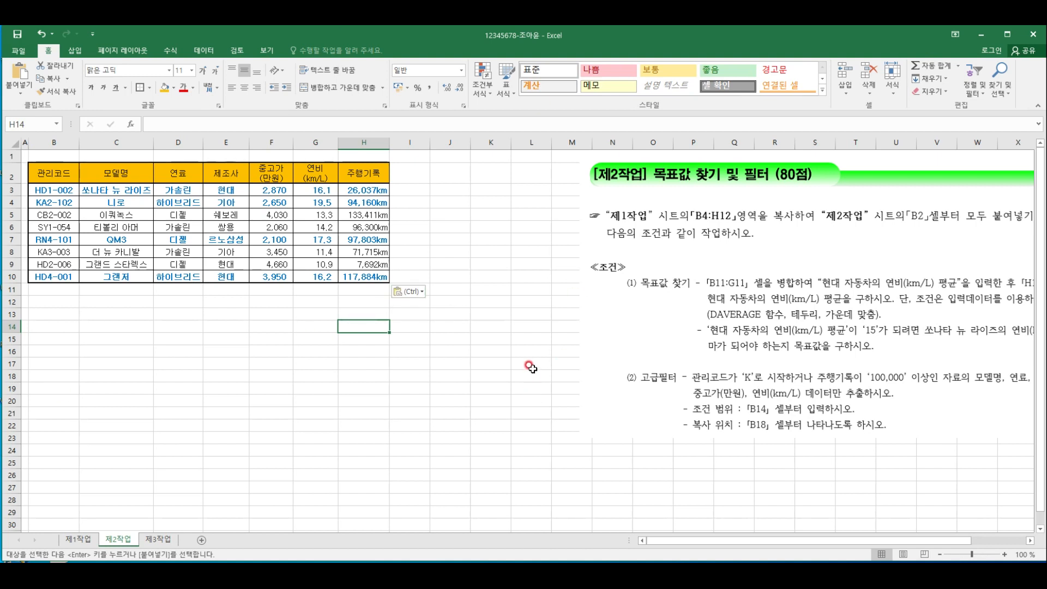
pyautogui.moveTo(791, 292); pyautogui.dragTo(645, 290)
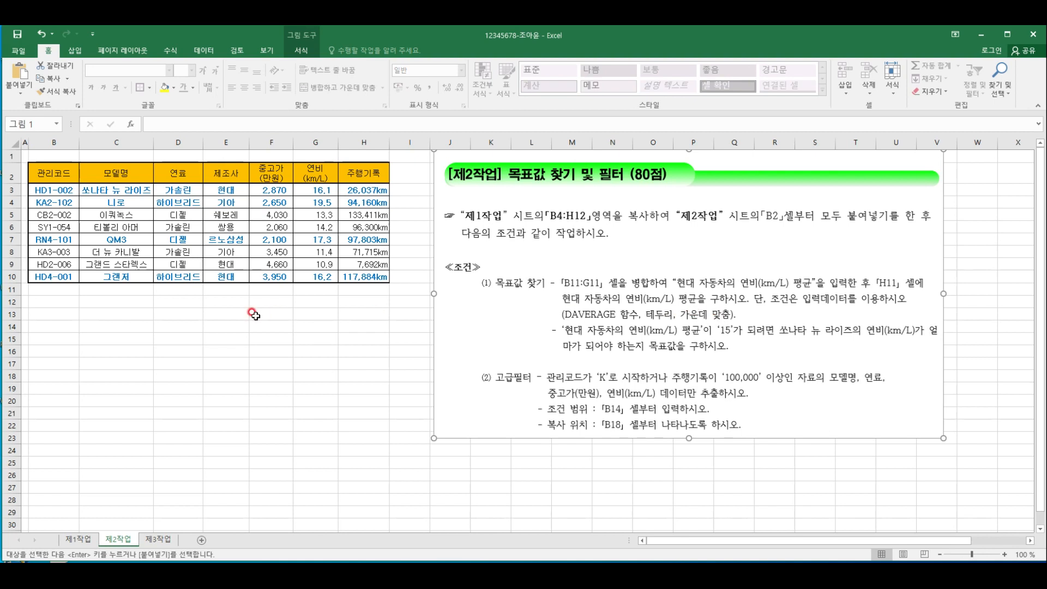
# Merge and center cells B11:G11 below the copied table
pyautogui.click(234, 326)
pyautogui.moveTo(50, 289); pyautogui.dragTo(327, 292)
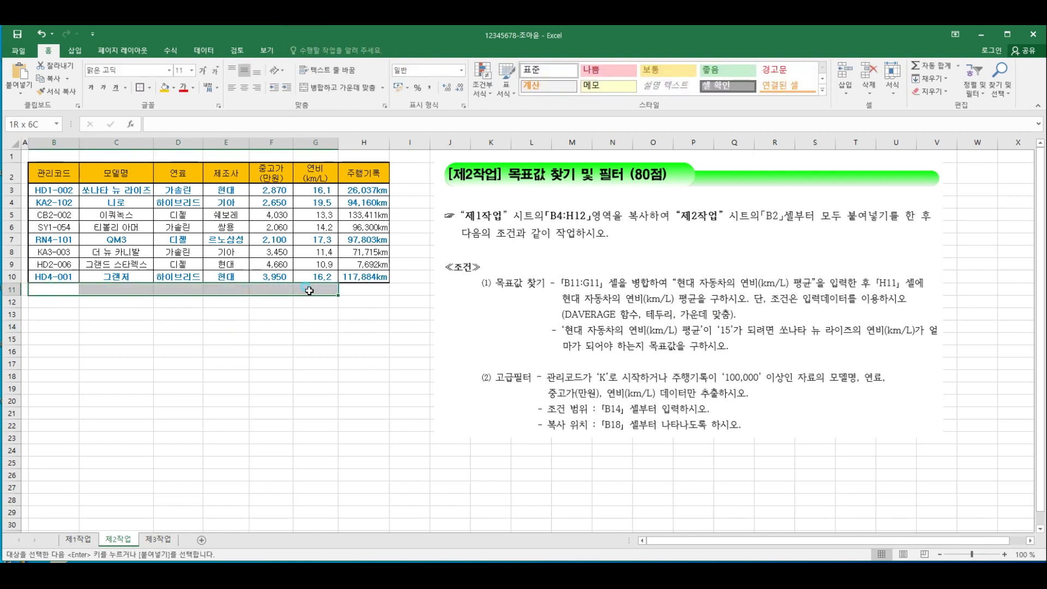
pyautogui.click(337, 89)
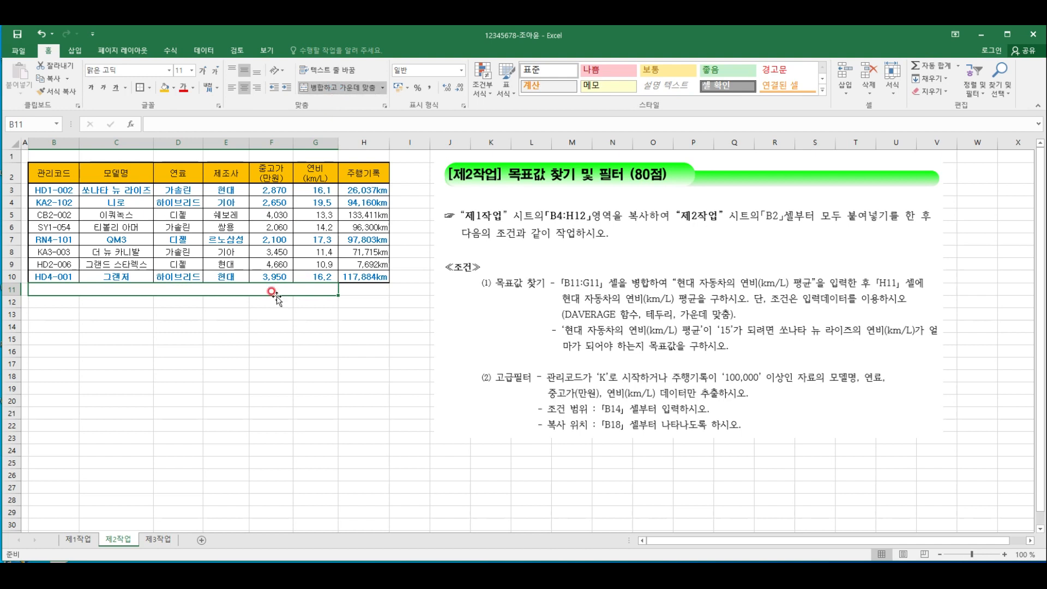
# Enter the label "현대 자동차의 연비(km/L) 평균" in the merged cell B11
pyautogui.doubleClick(237, 289)
pyautogui.write('현대 자동차의 연')
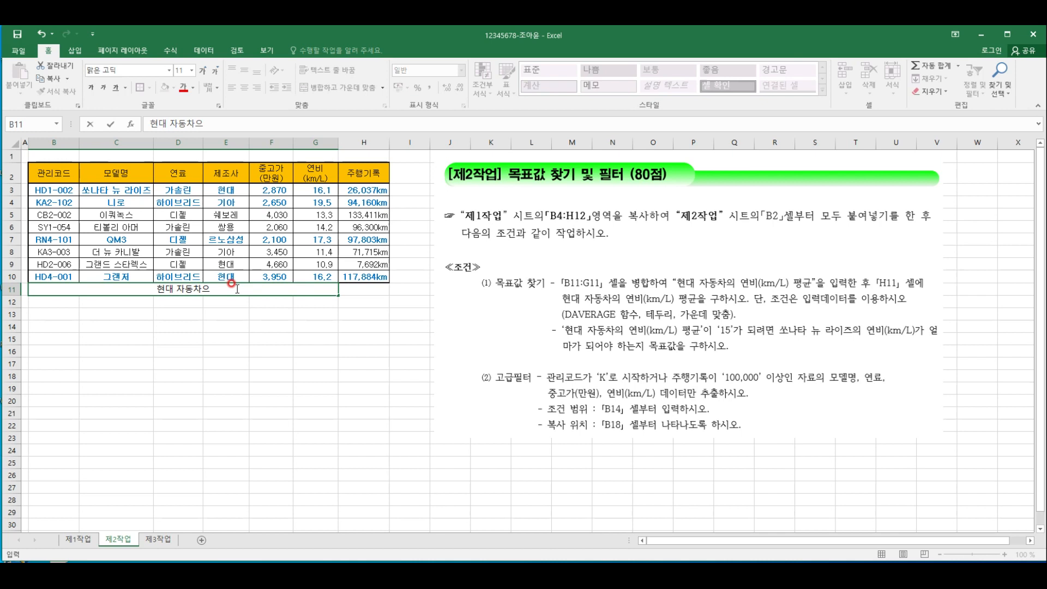
pyautogui.write('비(')
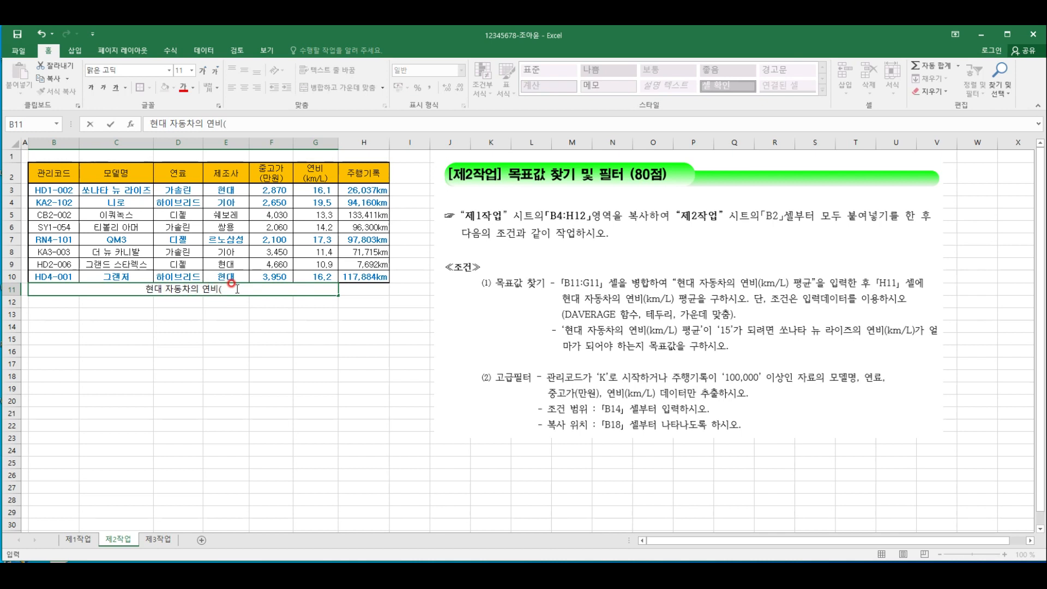
pyautogui.write('km/L')
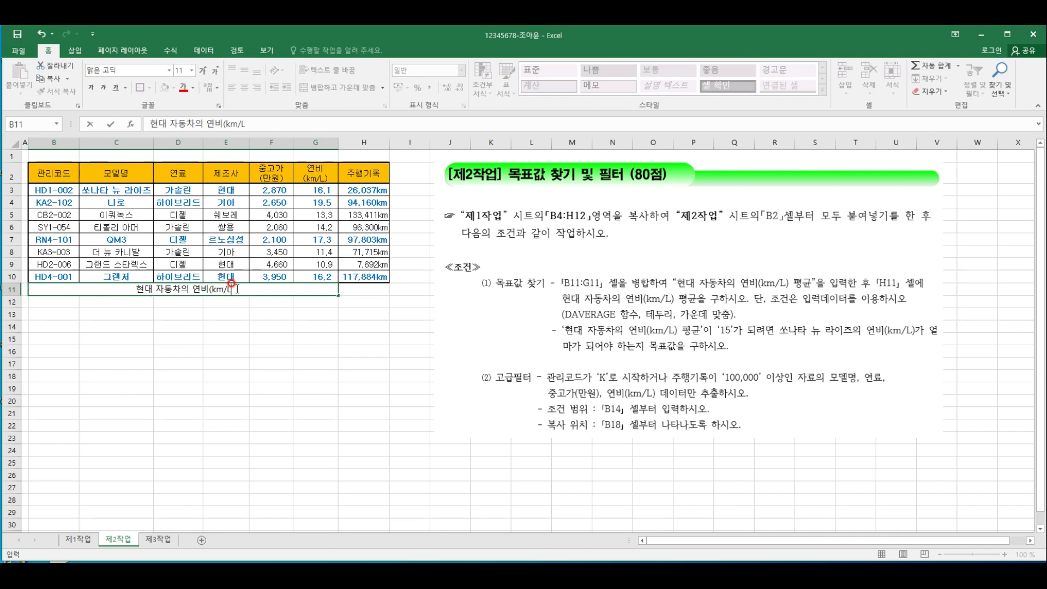
pyautogui.write(') 평균')
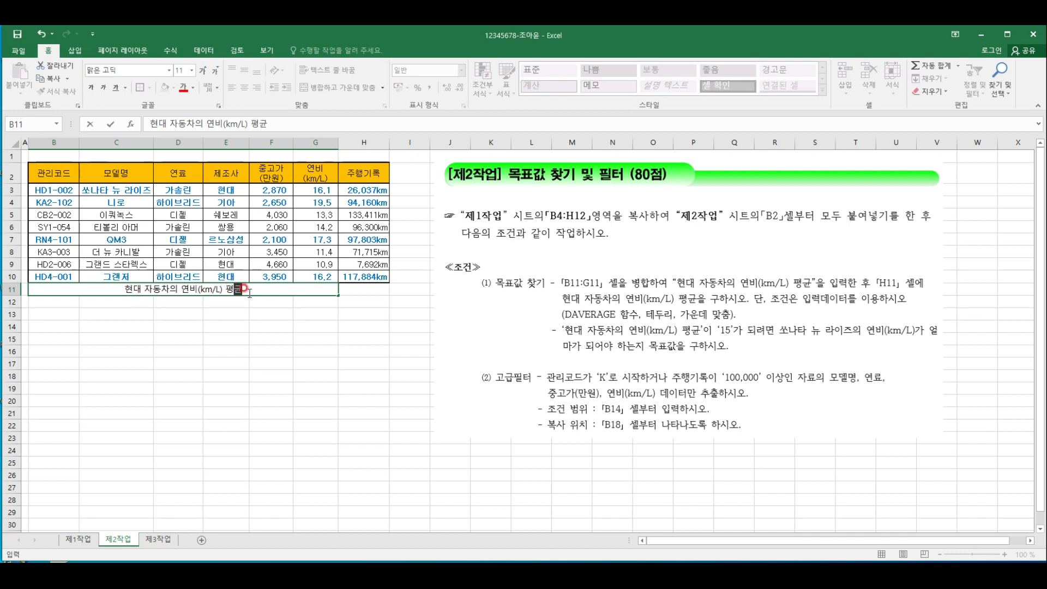
pyautogui.click(327, 349)
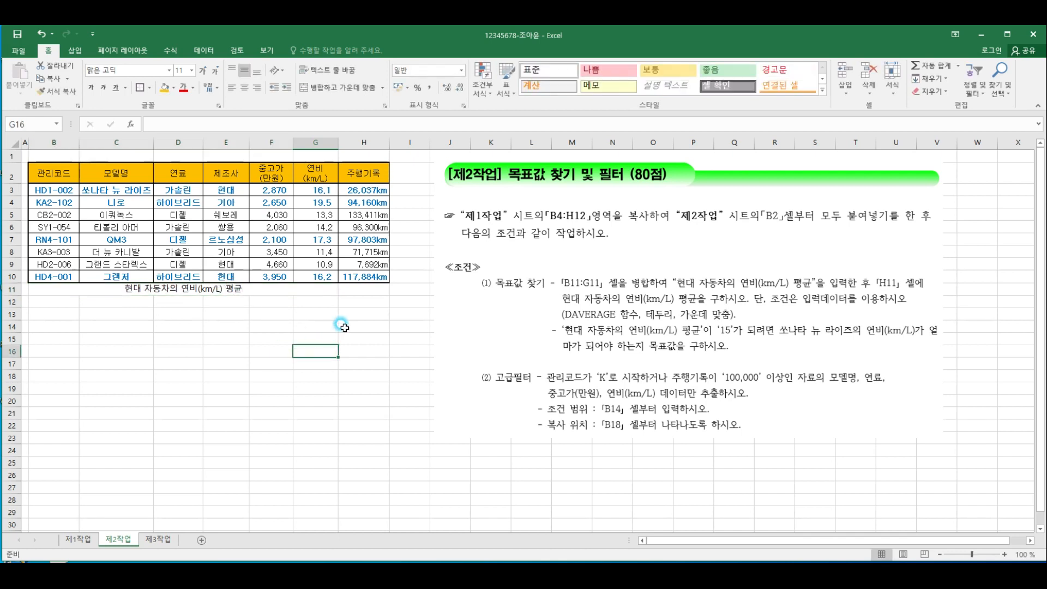
# Enter the formula =DAVERAGE(B2:H10,6,E2:E3) in cell H11 to average the fuel economy of the 현대 cars
pyautogui.click(367, 288)
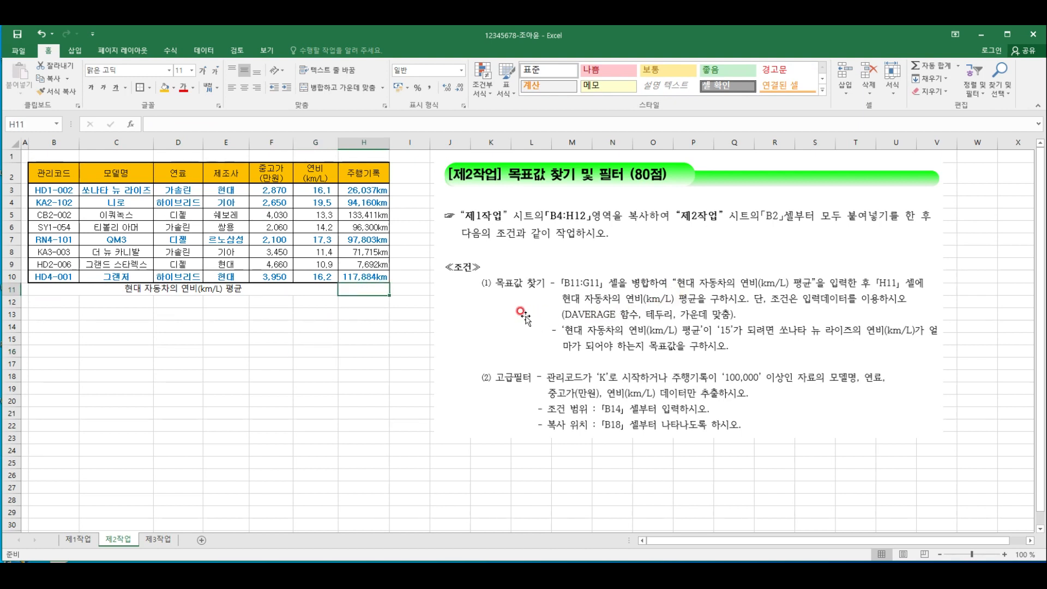
pyautogui.write('=daver')
pyautogui.doubleClick(395, 306)
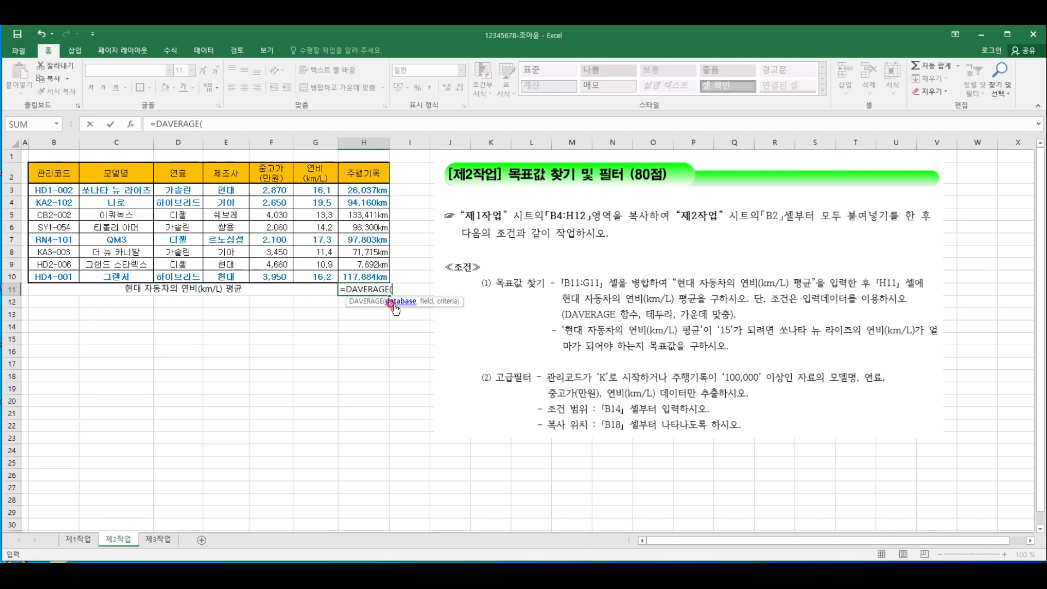
pyautogui.moveTo(45, 173); pyautogui.dragTo(365, 276)
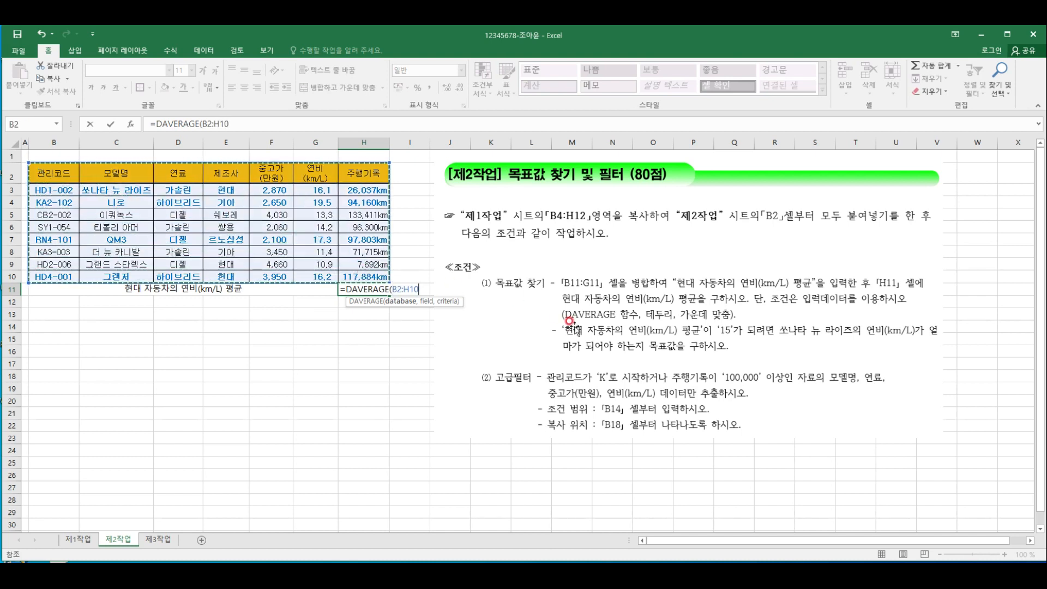
pyautogui.write(',')
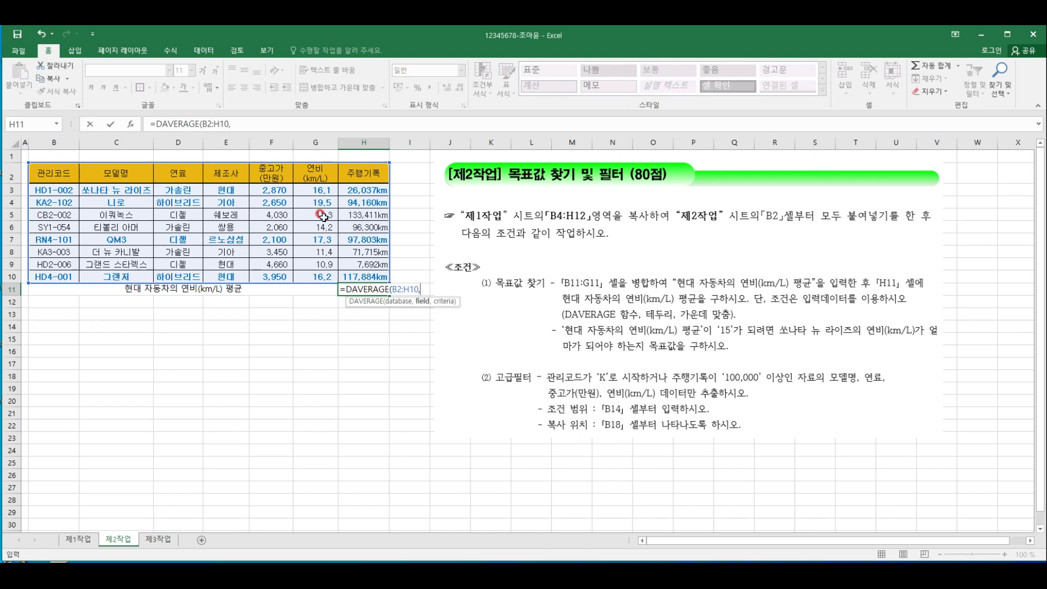
pyautogui.write(',')
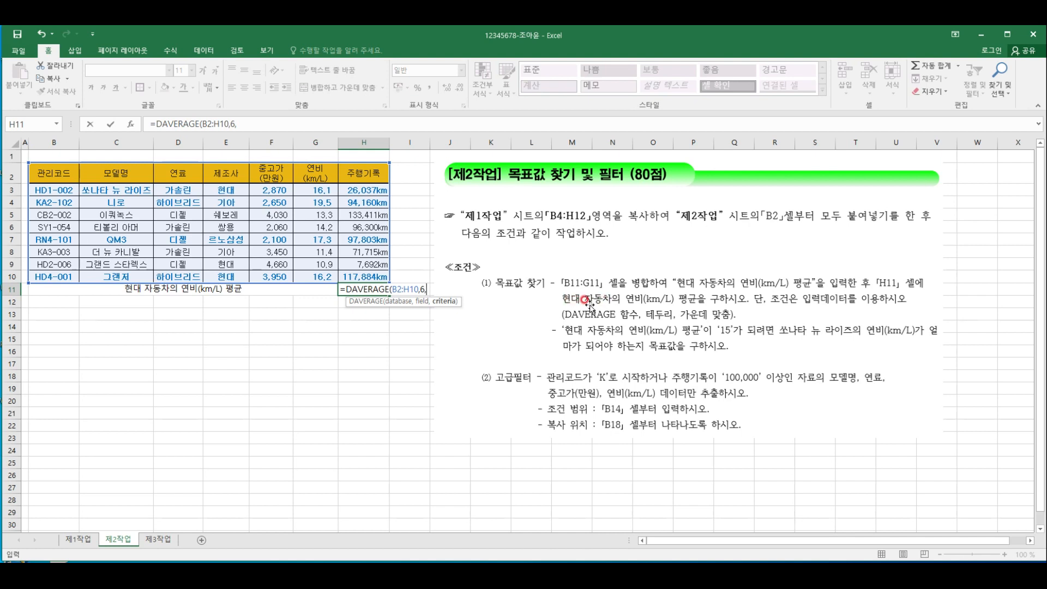
pyautogui.click(231, 177)
pyautogui.moveTo(231, 176); pyautogui.dragTo(231, 188)
pyautogui.write(')')
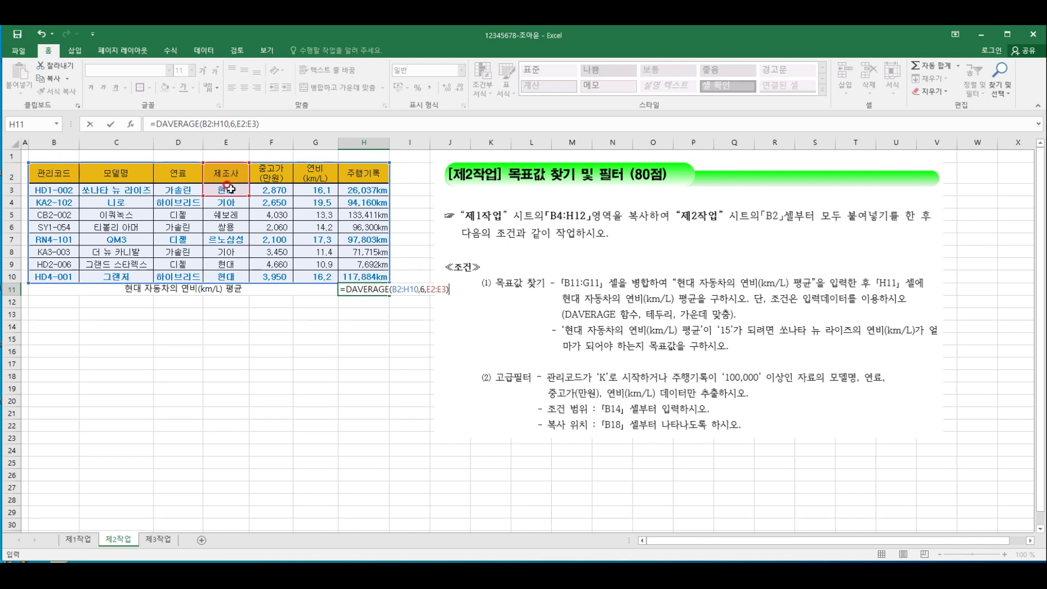
pyautogui.press('Return')
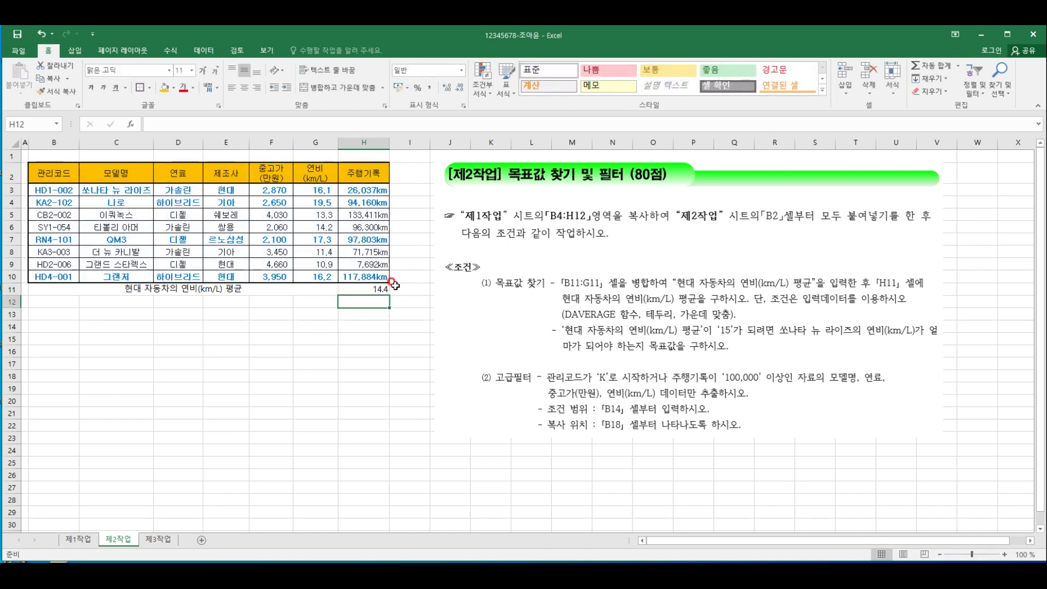
# Apply all borders and a thick outside border to the average row B11:H11
pyautogui.click(382, 287)
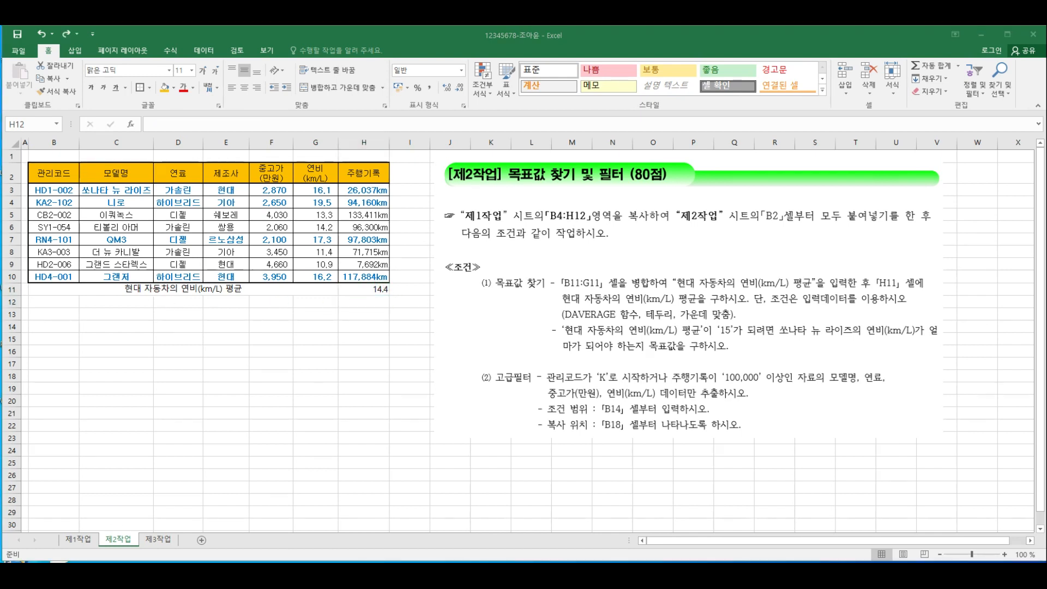
pyautogui.click(219, 289)
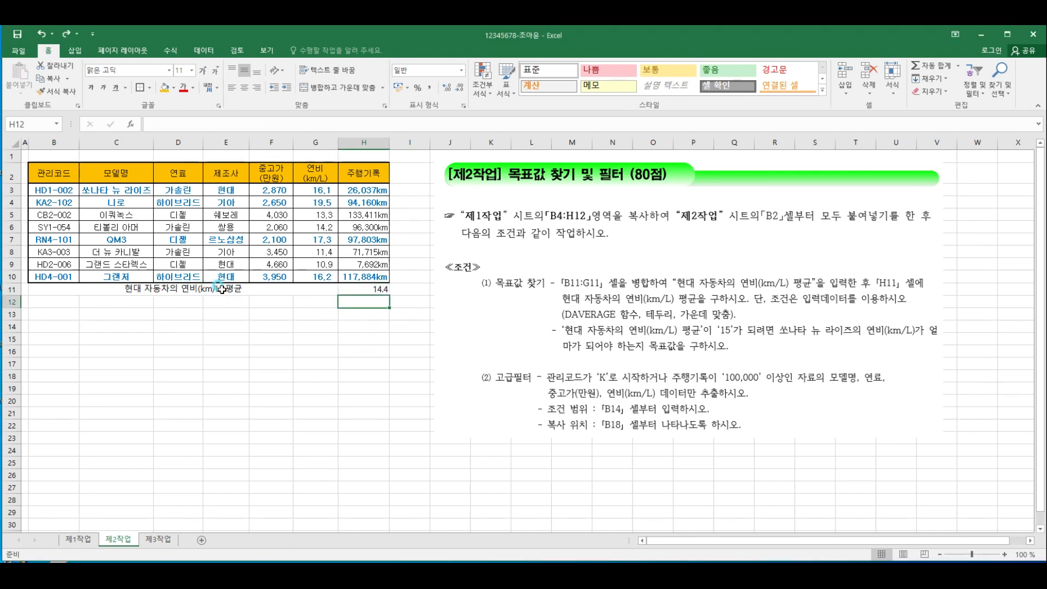
pyautogui.moveTo(71, 291); pyautogui.dragTo(364, 286)
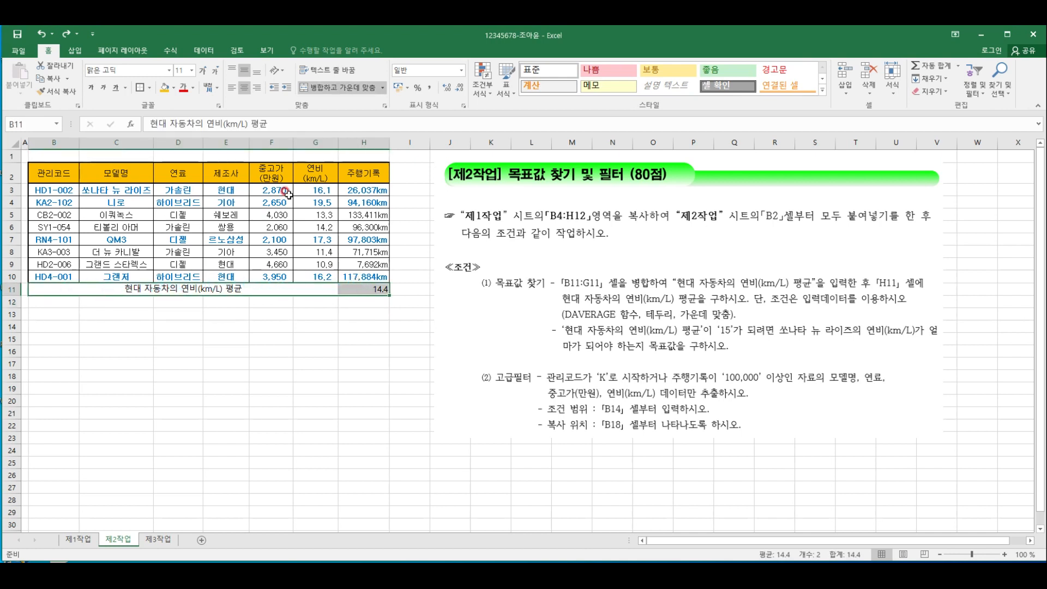
pyautogui.click(149, 87)
pyautogui.click(179, 172)
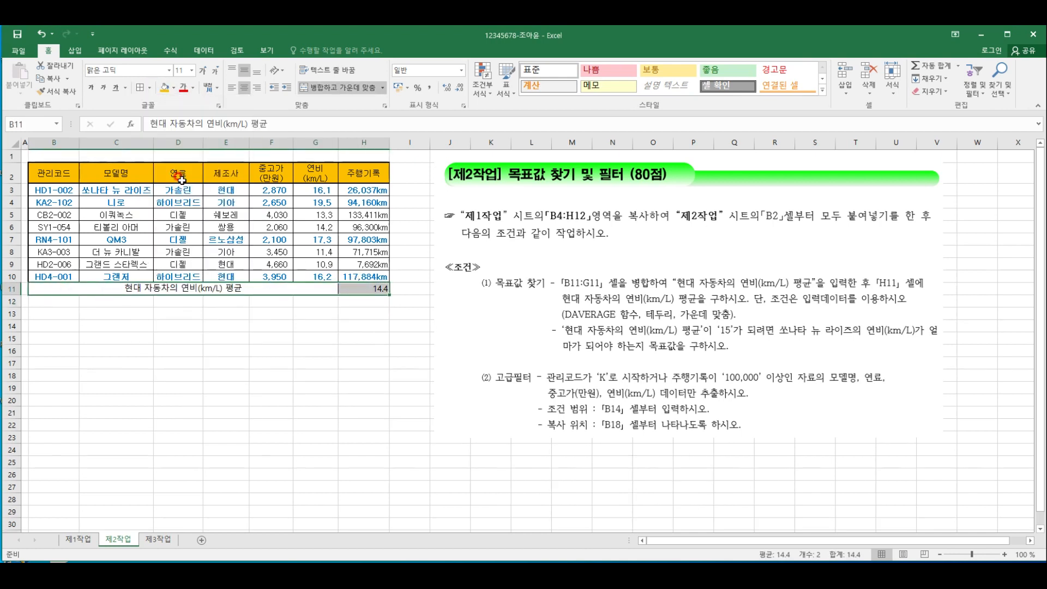
pyautogui.click(148, 89)
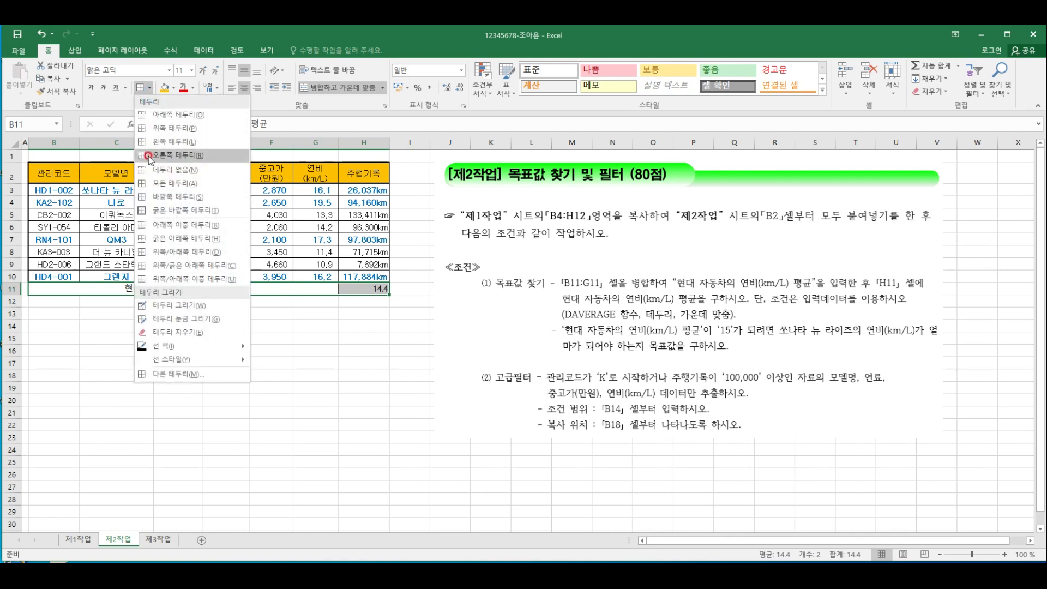
pyautogui.click(173, 210)
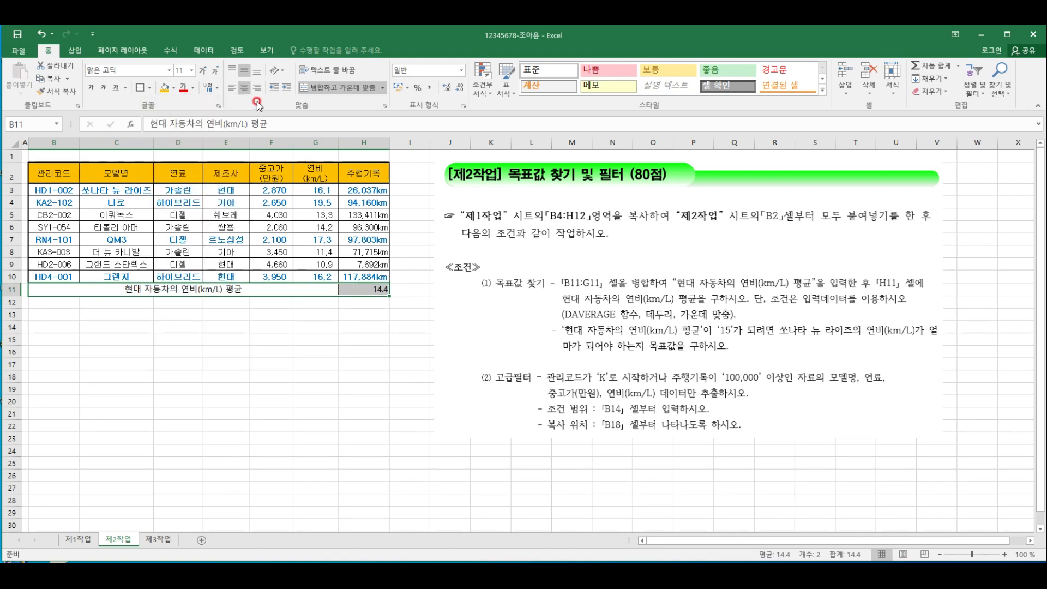
# Center the contents of B11:H11 horizontally
pyautogui.click(246, 88)
pyautogui.click(247, 88)
pyautogui.click(363, 311)
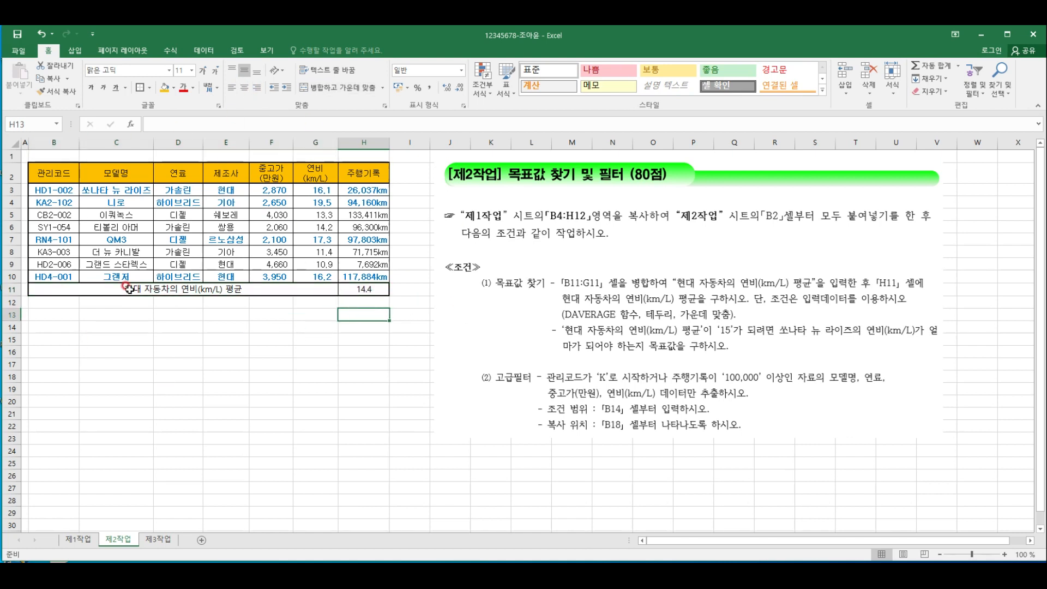
pyautogui.click(278, 389)
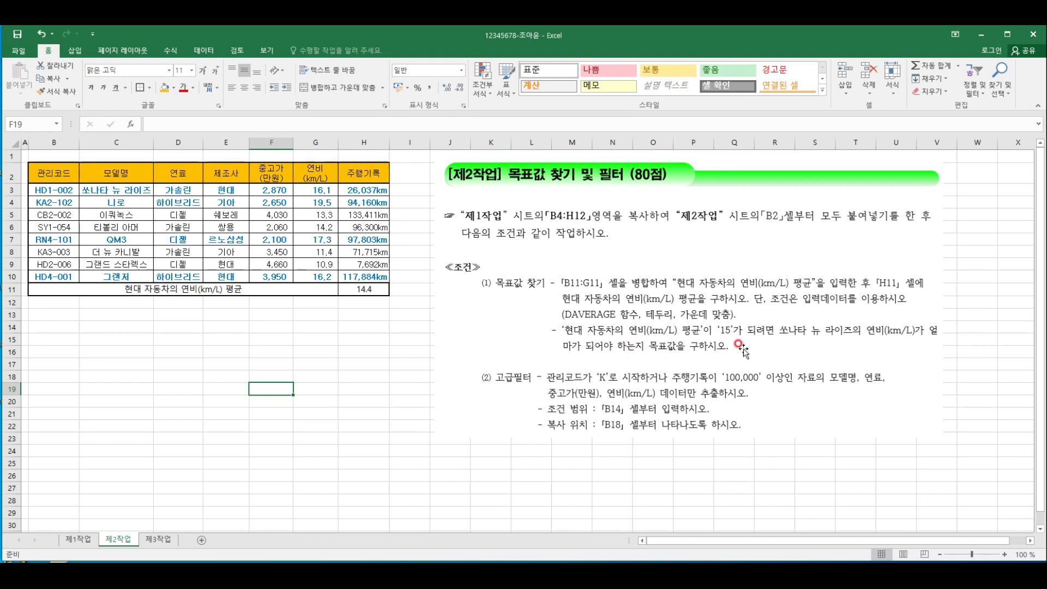
# Run Goal Seek on H11 with target value 15 by changing cell G3, and accept the solution
pyautogui.click(357, 313)
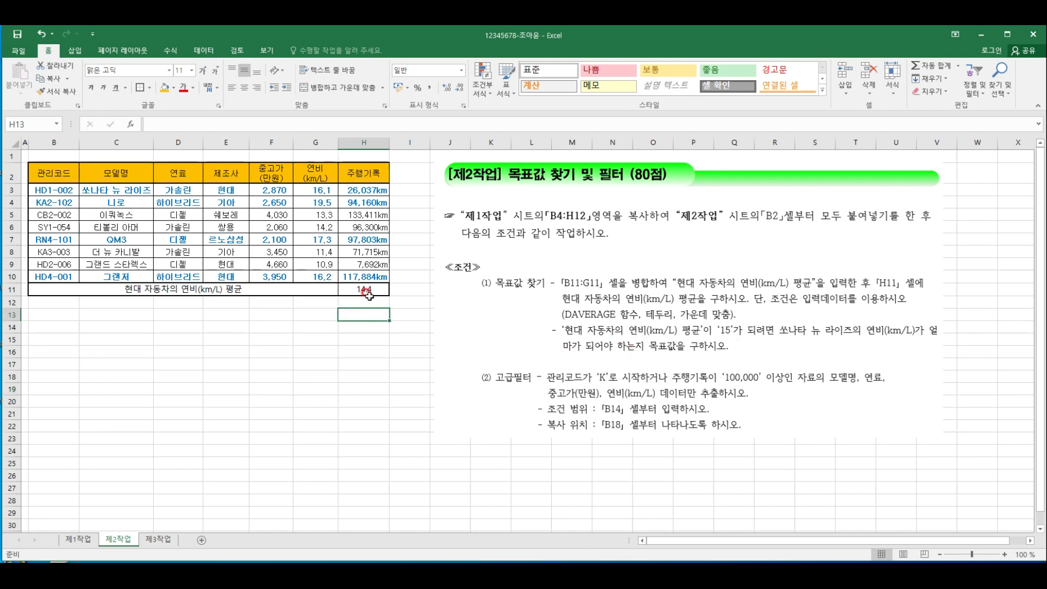
pyautogui.click(372, 292)
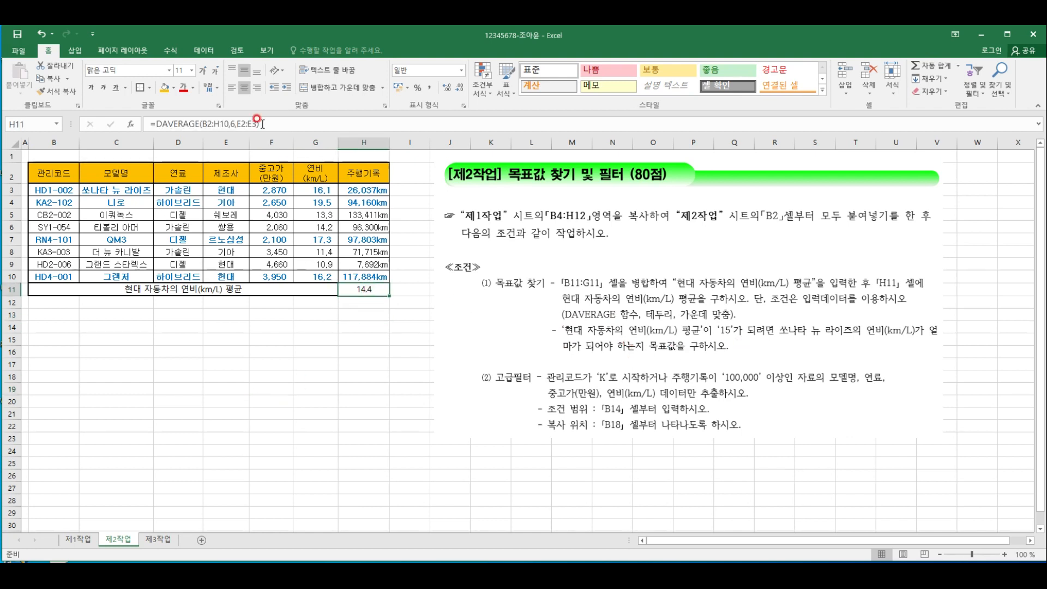
pyautogui.click(209, 53)
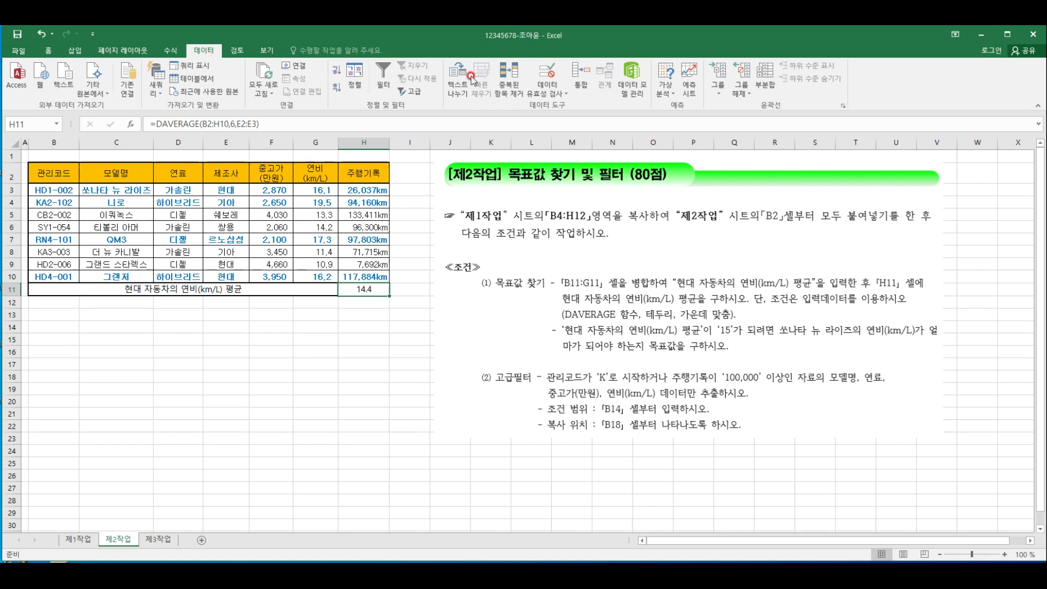
pyautogui.click(666, 83)
pyautogui.click(679, 120)
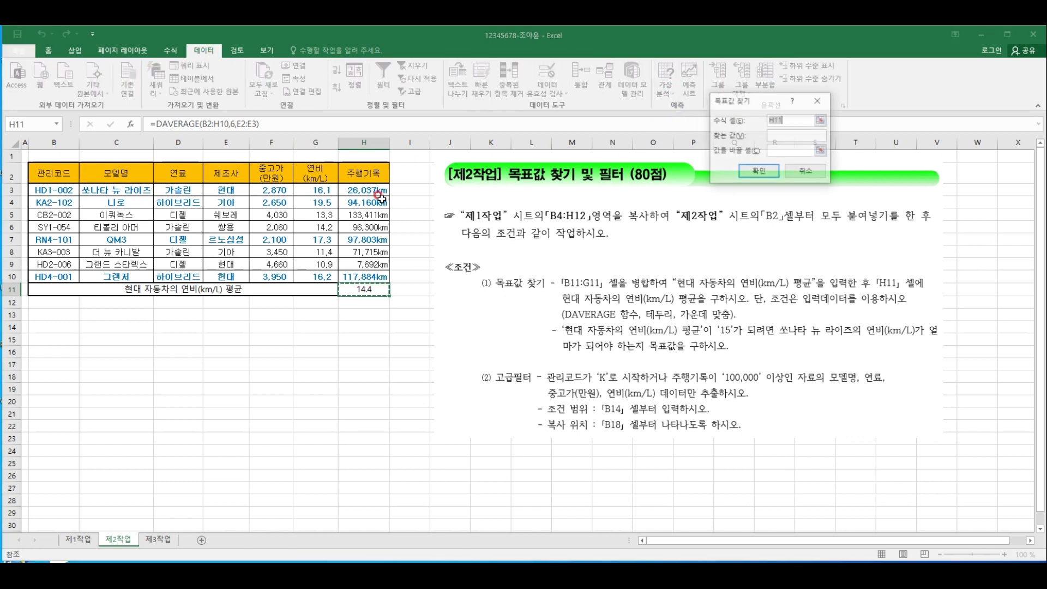
pyautogui.click(777, 135)
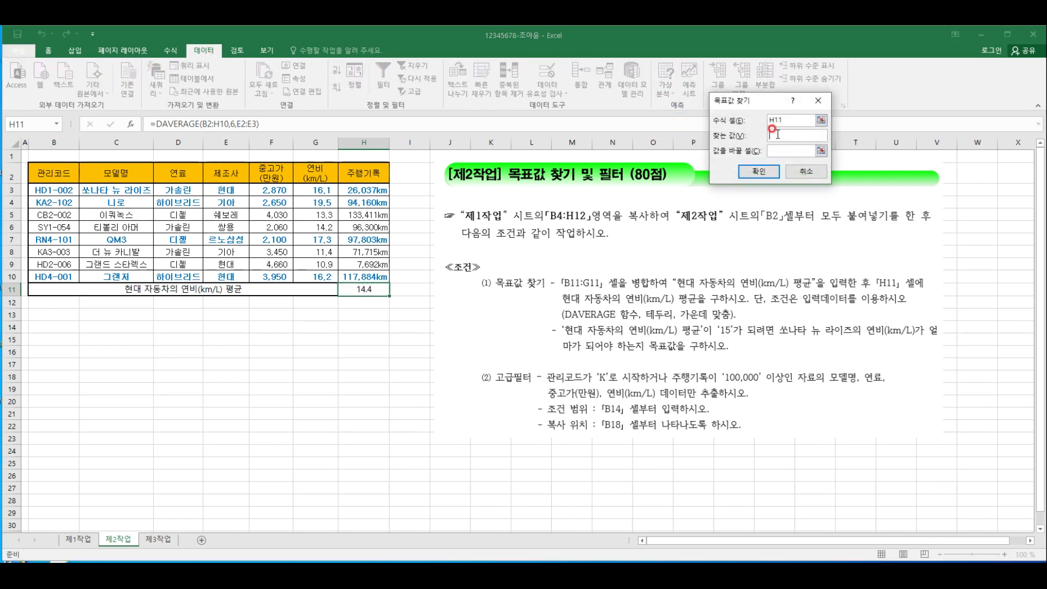
pyautogui.write('15')
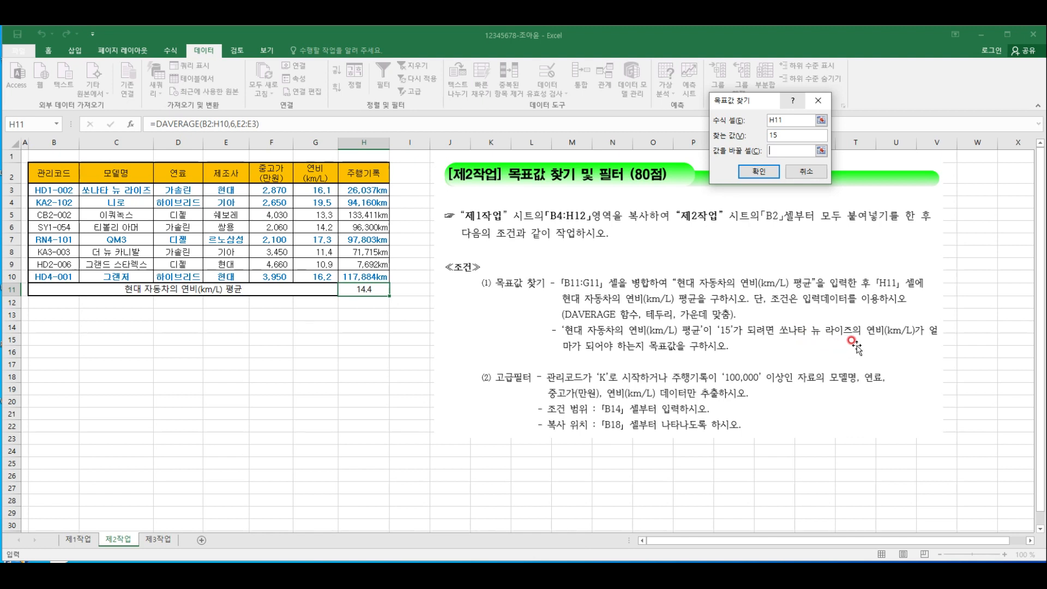
pyautogui.click(323, 189)
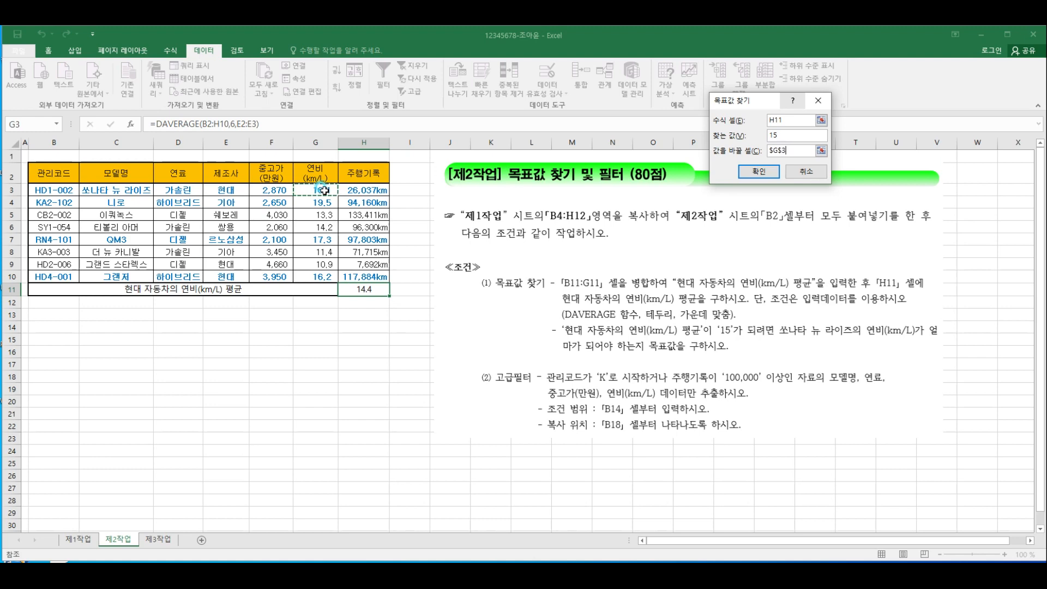
pyautogui.click(773, 175)
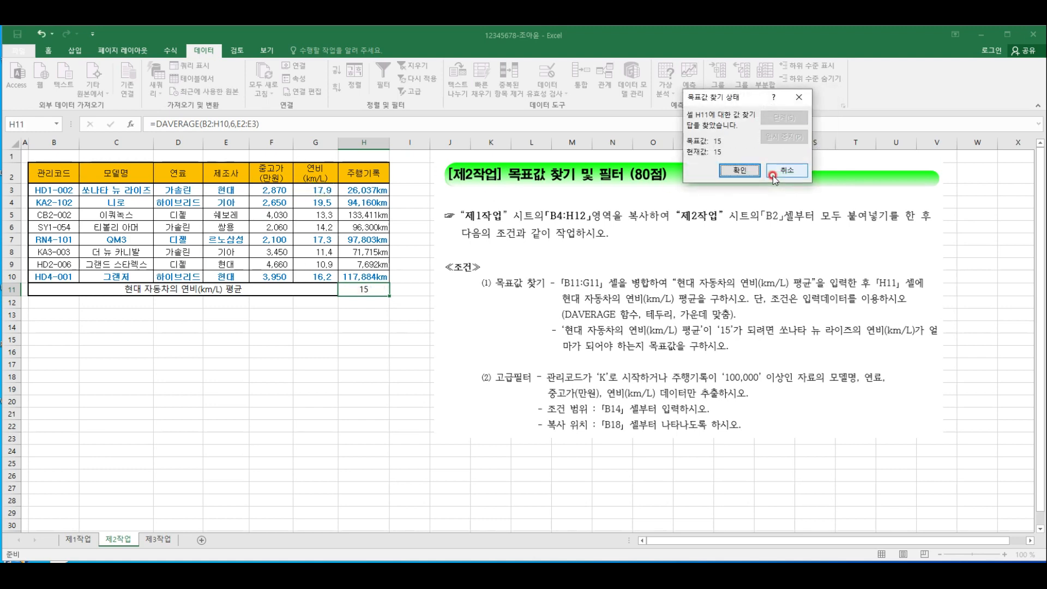
pyautogui.click(736, 173)
pyautogui.click(373, 314)
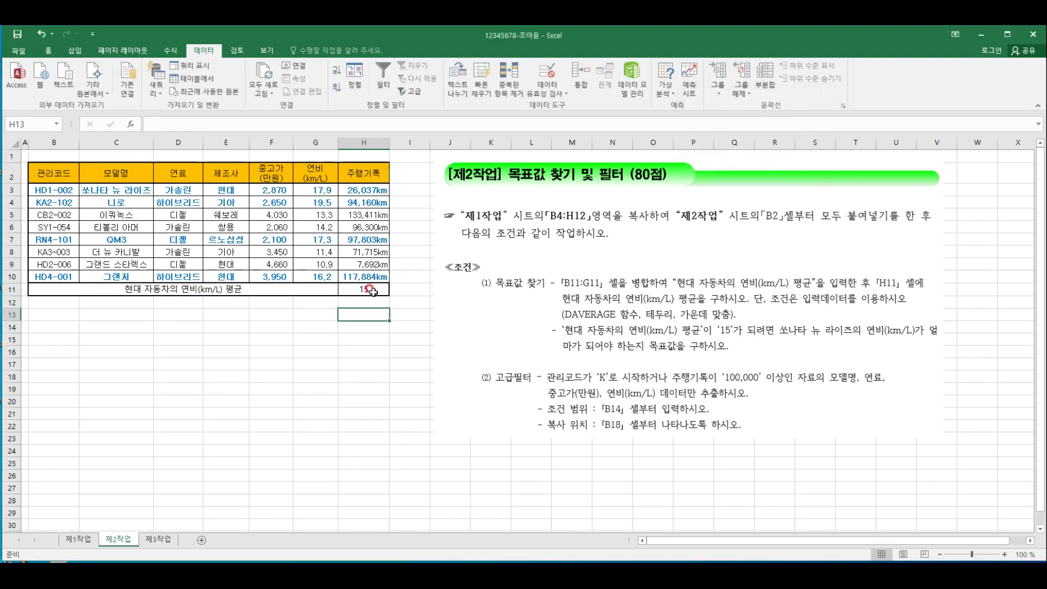
pyautogui.click(372, 292)
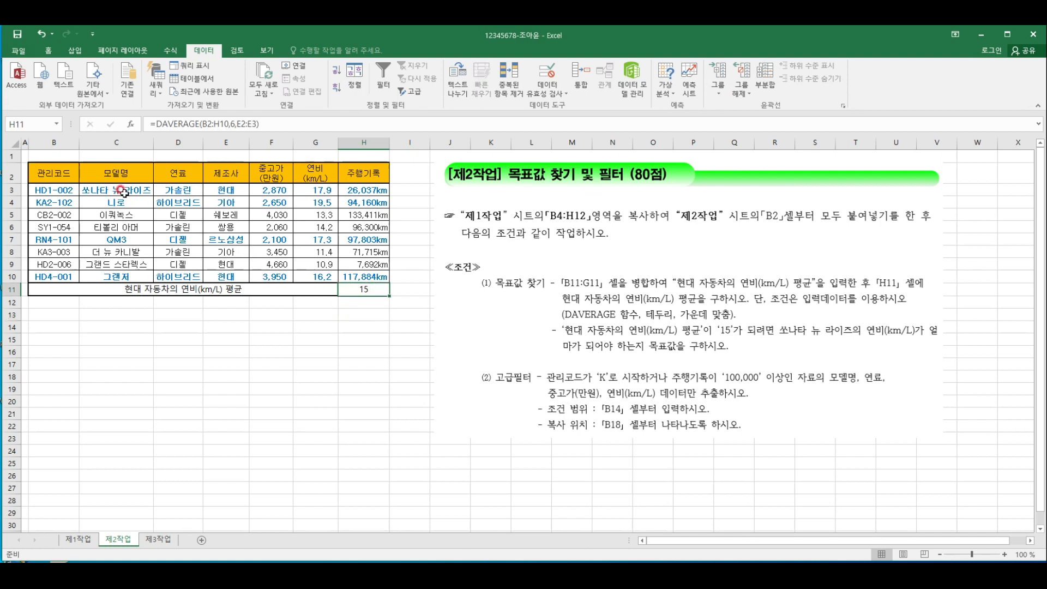
pyautogui.click(328, 191)
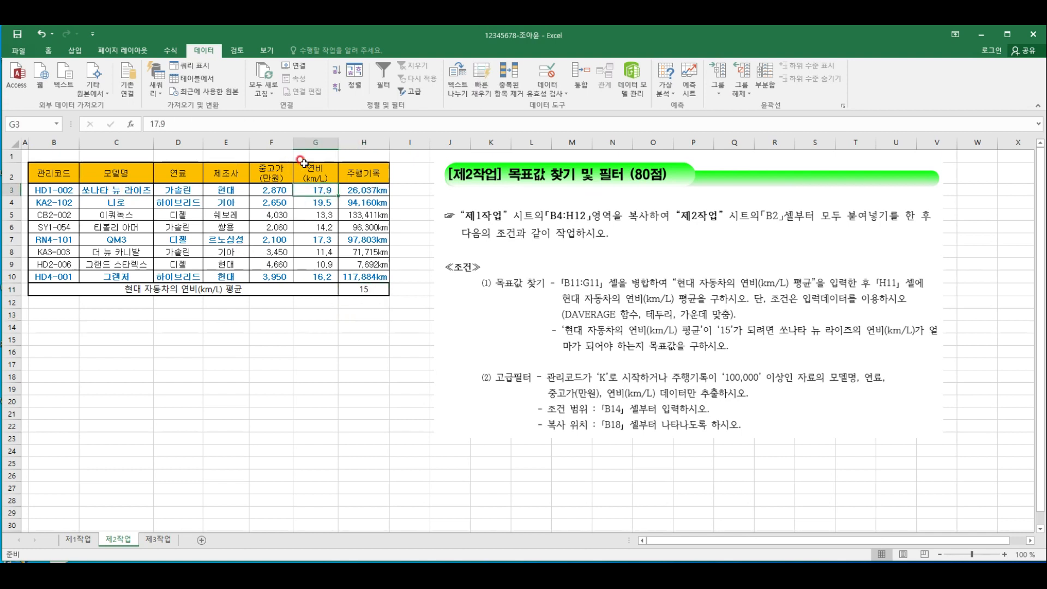
pyautogui.click(316, 315)
pyautogui.click(317, 324)
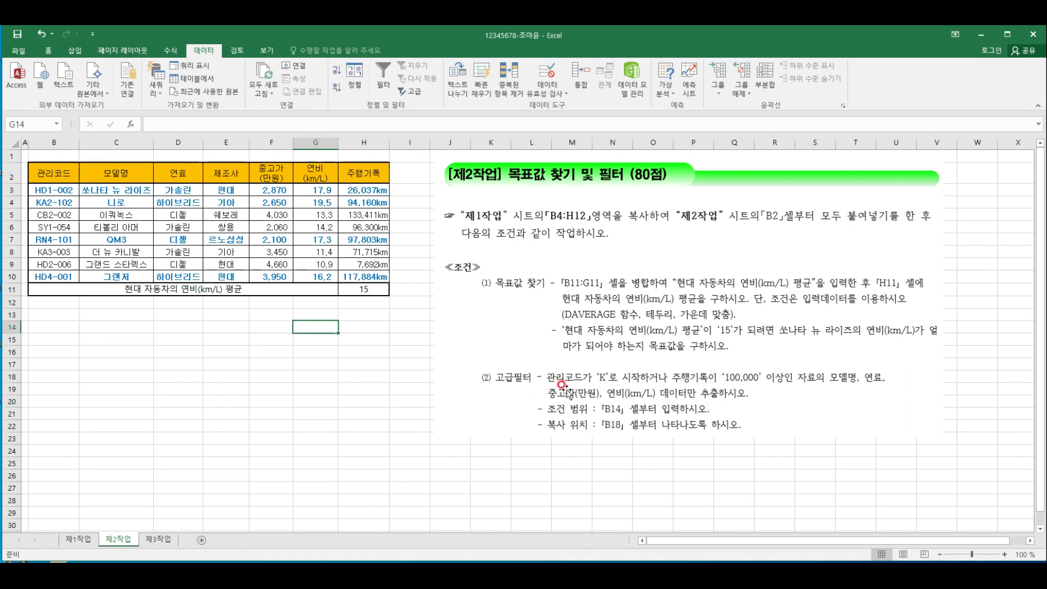
pyautogui.click(352, 388)
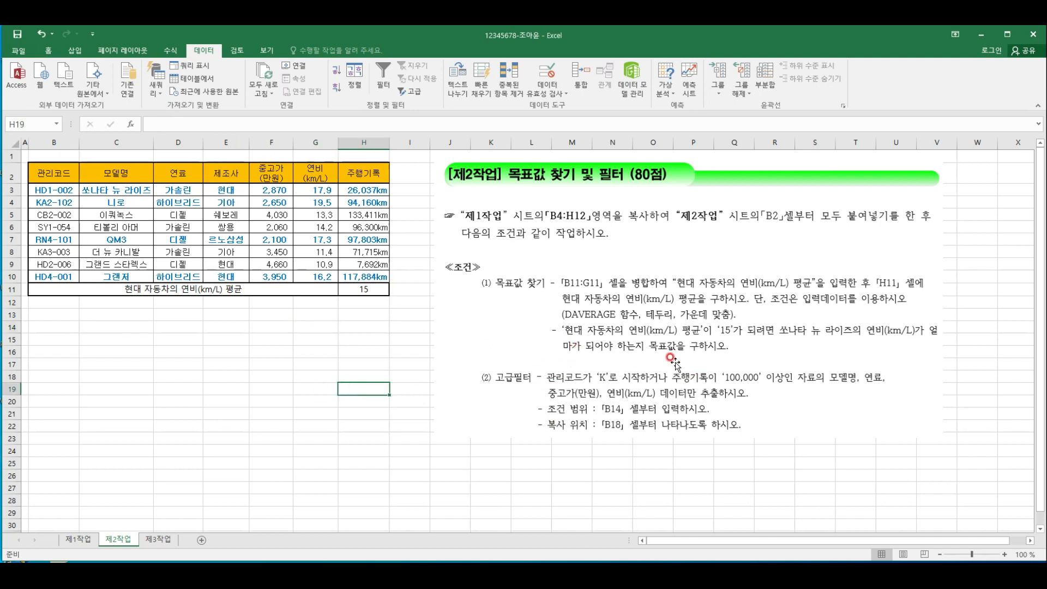
# Copy the 관리코드 and 주행기록 headers from the table and paste them at B14 as the filter criteria headers
pyautogui.click(57, 173)
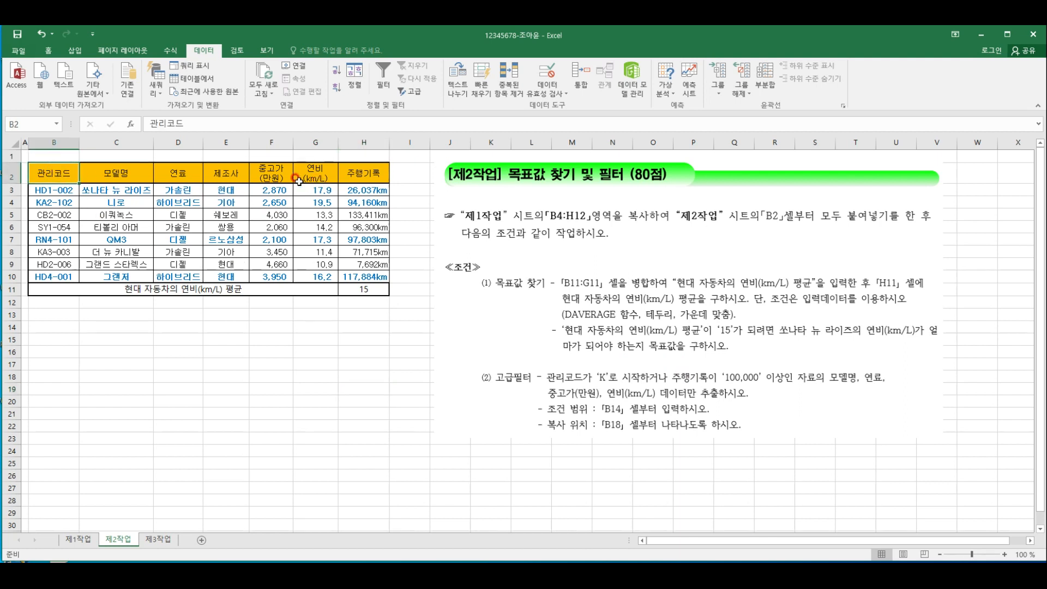
pyautogui.keyDown('ctrl'); pyautogui.click(363, 173); pyautogui.keyUp('ctrl')
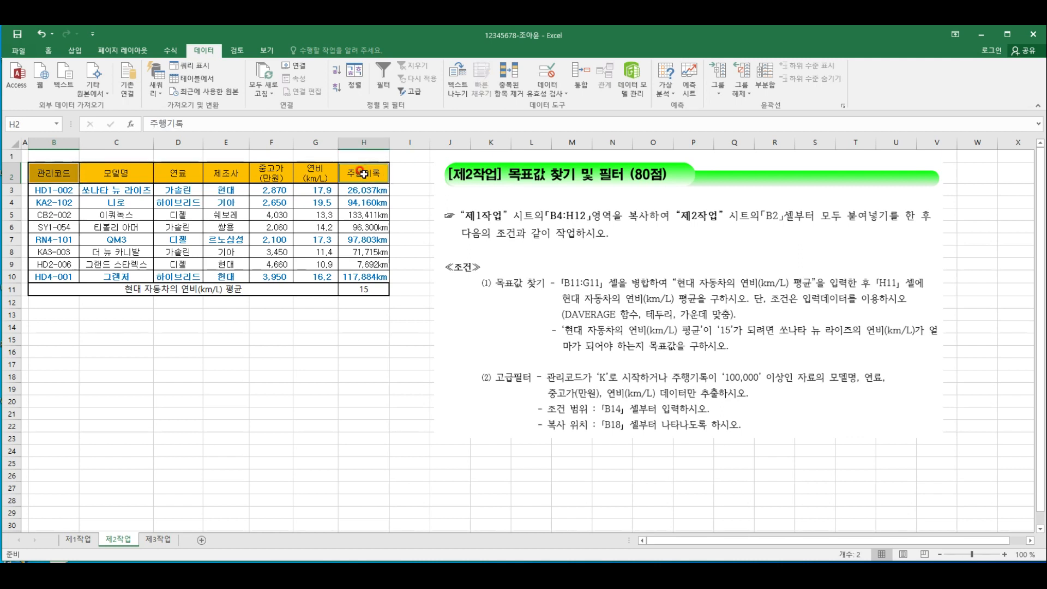
pyautogui.hotkey('ctrl', 'c')
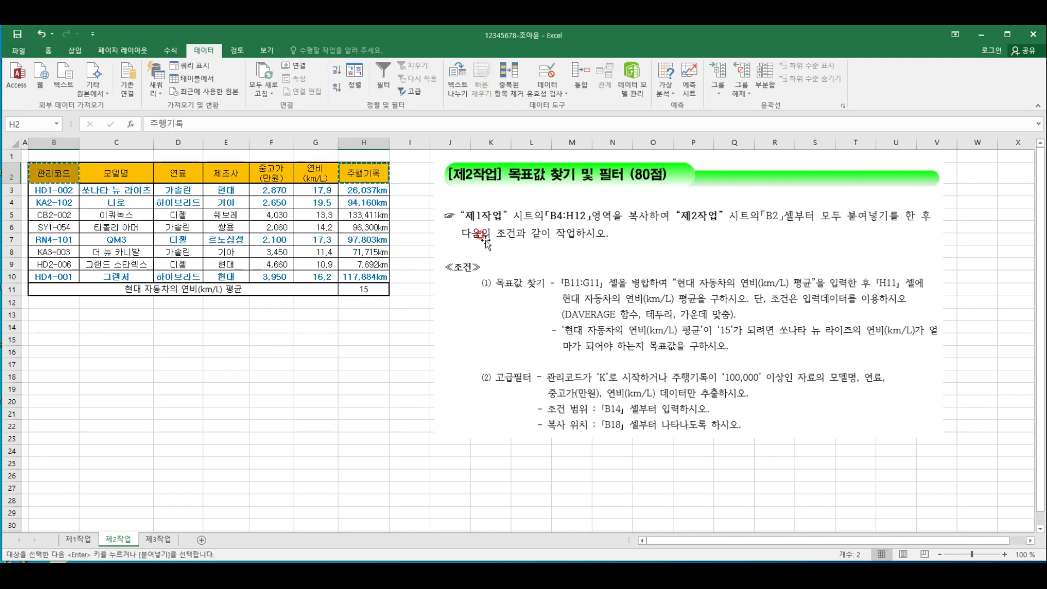
pyautogui.click(61, 327)
pyautogui.hotkey('ctrl', 'v')
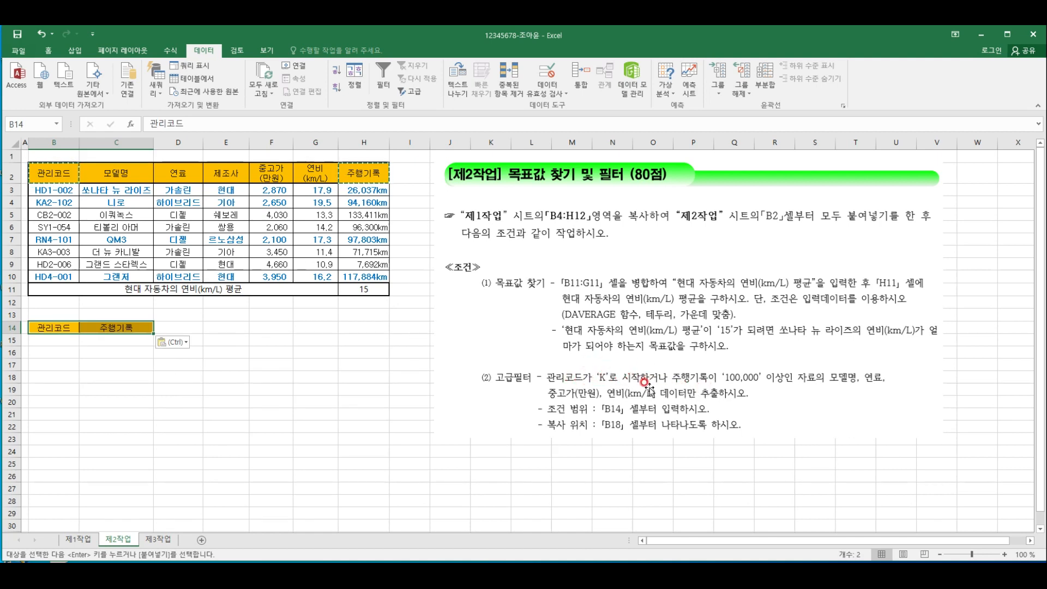
# Enter the criterion K* in cell B15 under the 관리코드 header
pyautogui.click(69, 352)
pyautogui.click(51, 339)
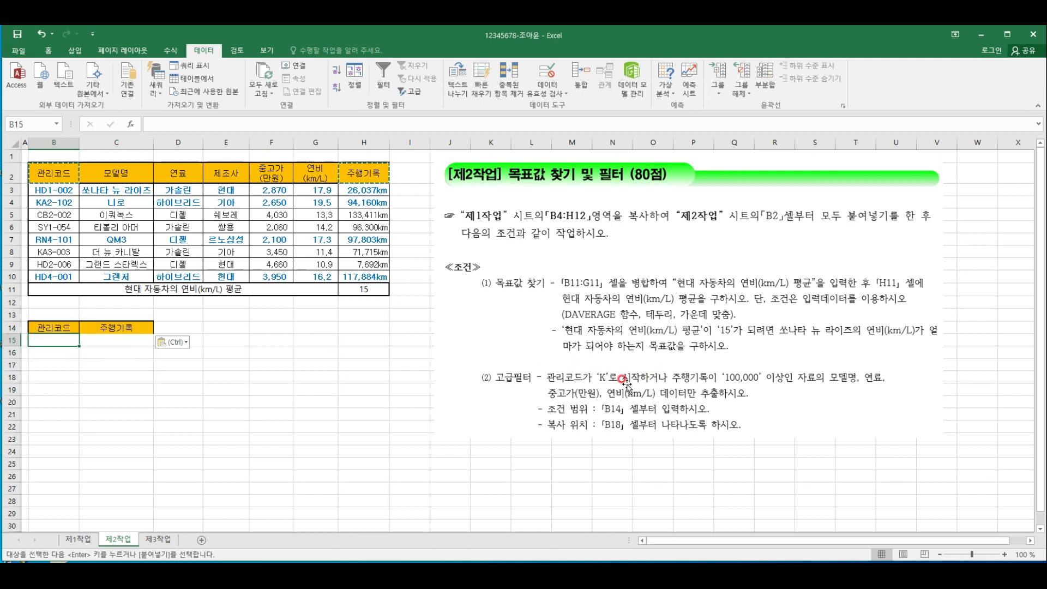
pyautogui.doubleClick(56, 339)
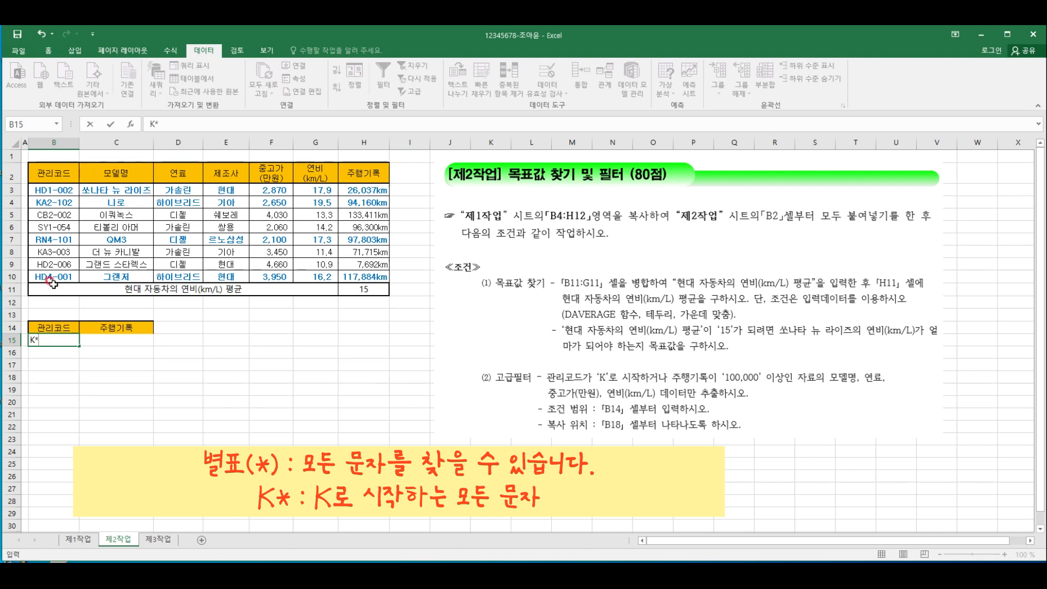
pyautogui.click(118, 350)
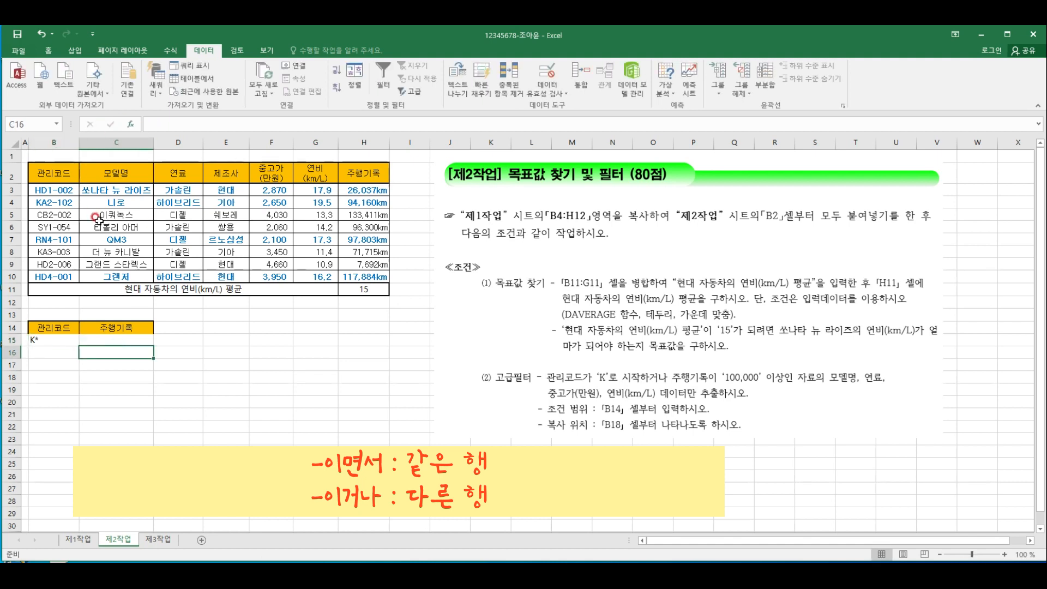
# Enter the criterion >=100000 in cell C16 under the 주행기록 header
pyautogui.write('>=100000')
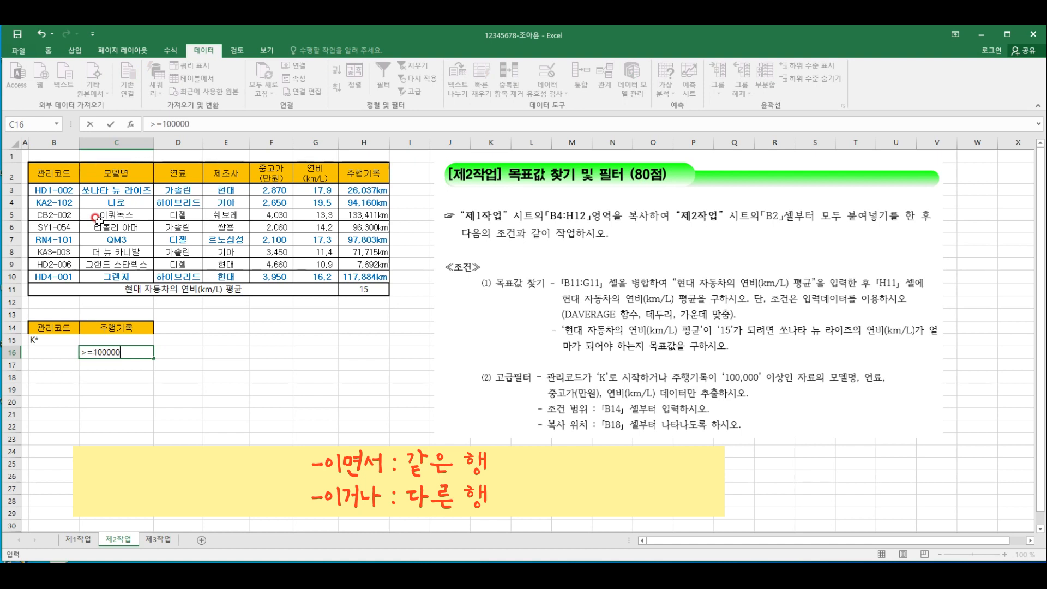
pyautogui.press('Return')
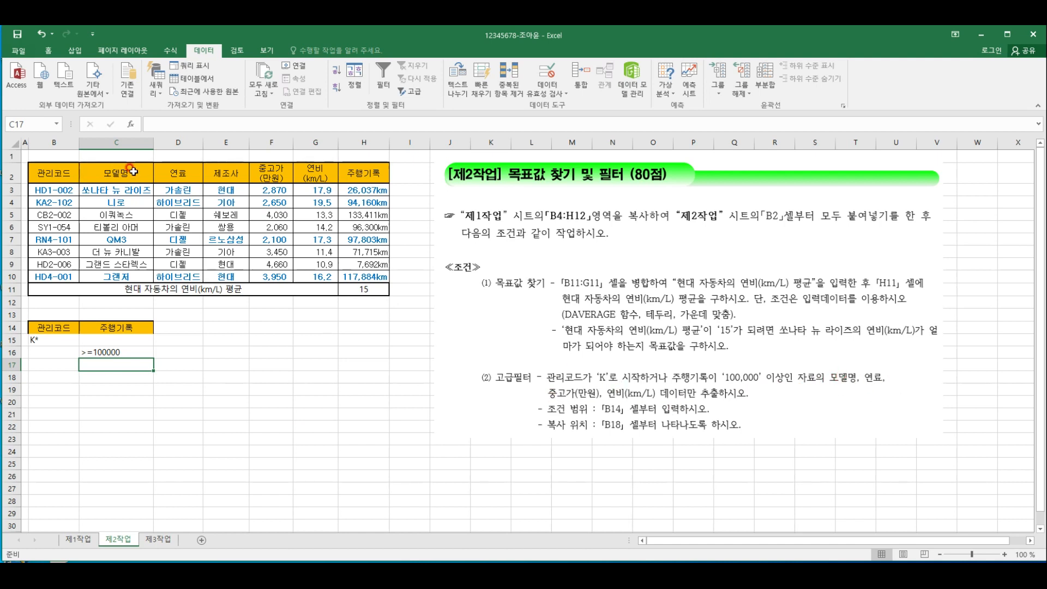
# Copy the 모델명, 연료, 중고가(만원) and 연비(km/L) headers from the table and paste them at B18 as the extraction headers
pyautogui.moveTo(109, 171); pyautogui.dragTo(169, 174)
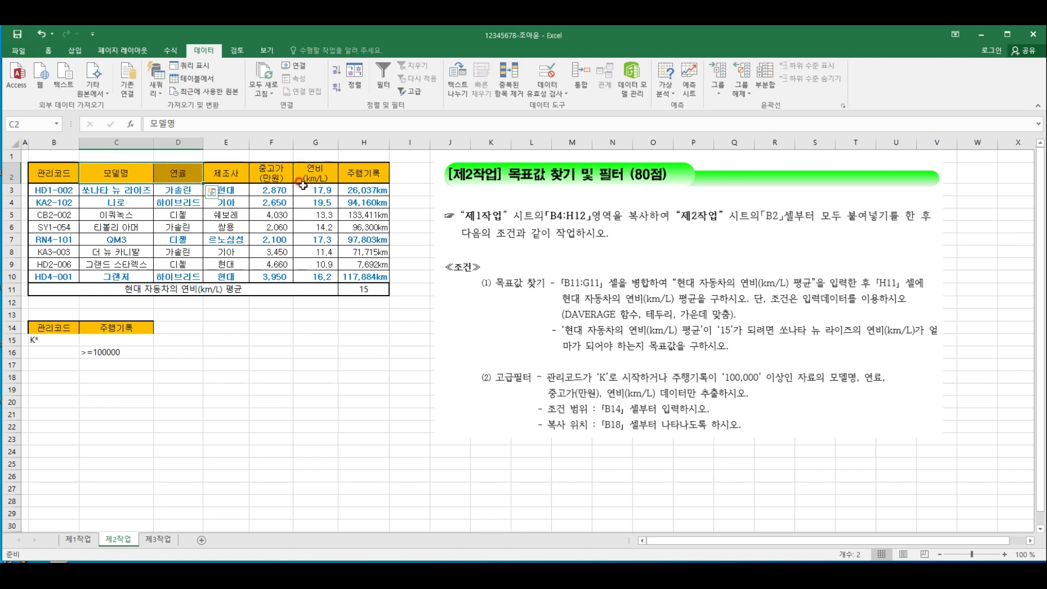
pyautogui.moveTo(273, 172); pyautogui.dragTo(295, 174)
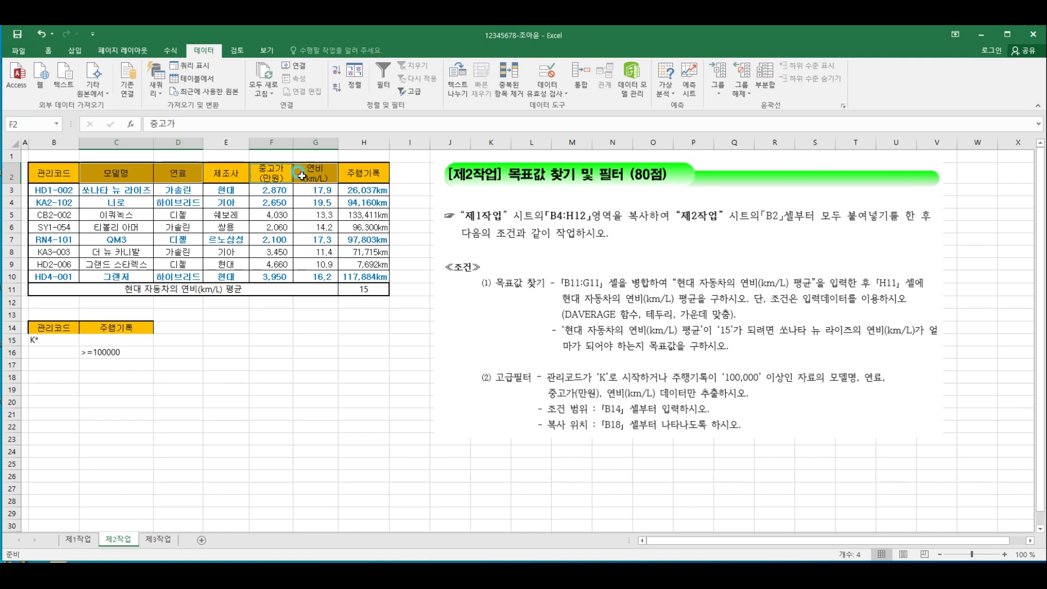
pyautogui.hotkey('ctrl', 'c')
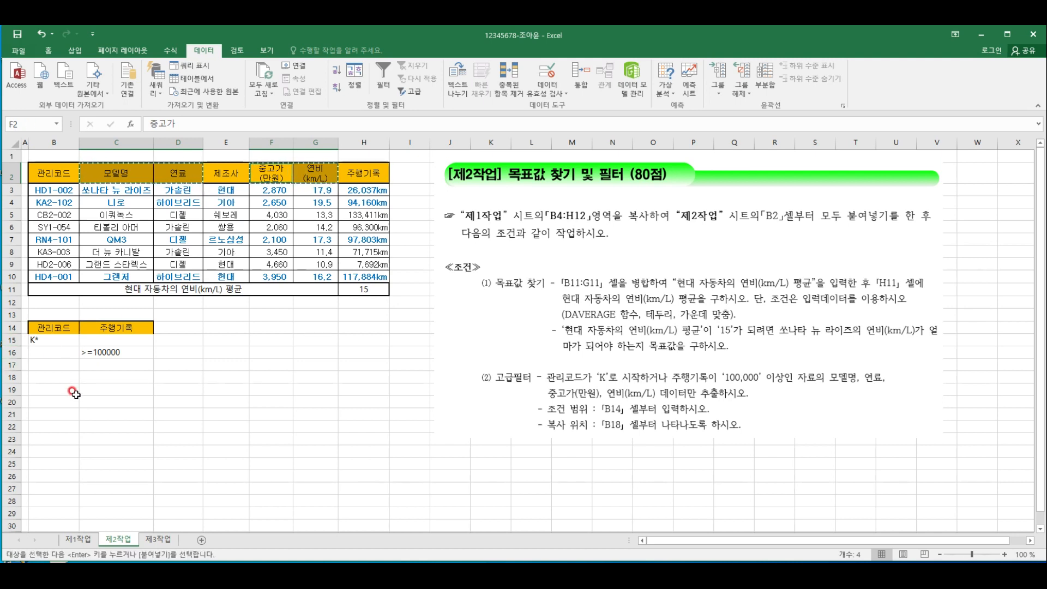
pyautogui.click(55, 375)
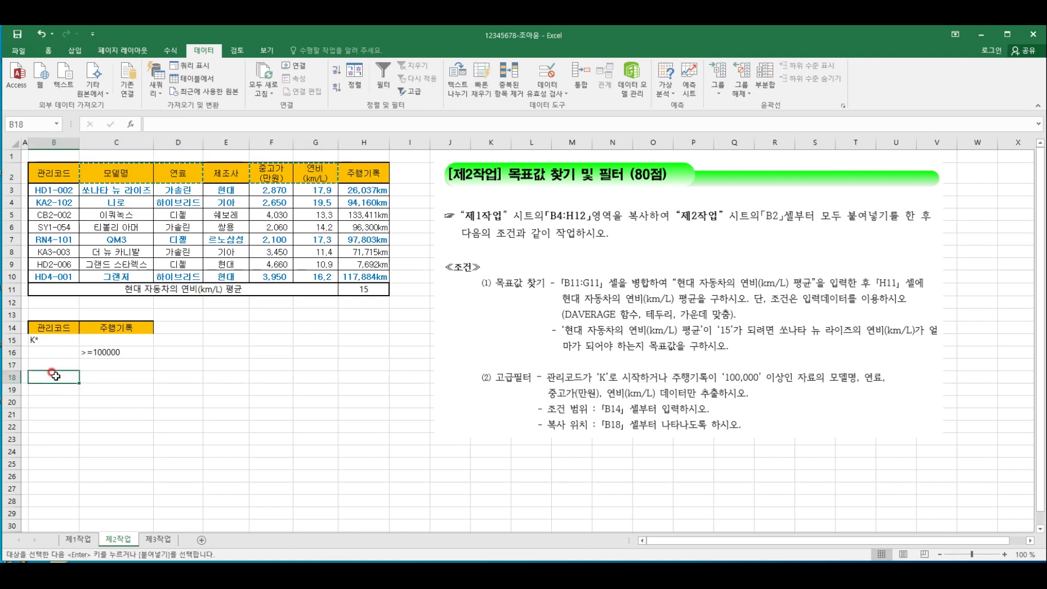
pyautogui.hotkey('ctrl', 'v')
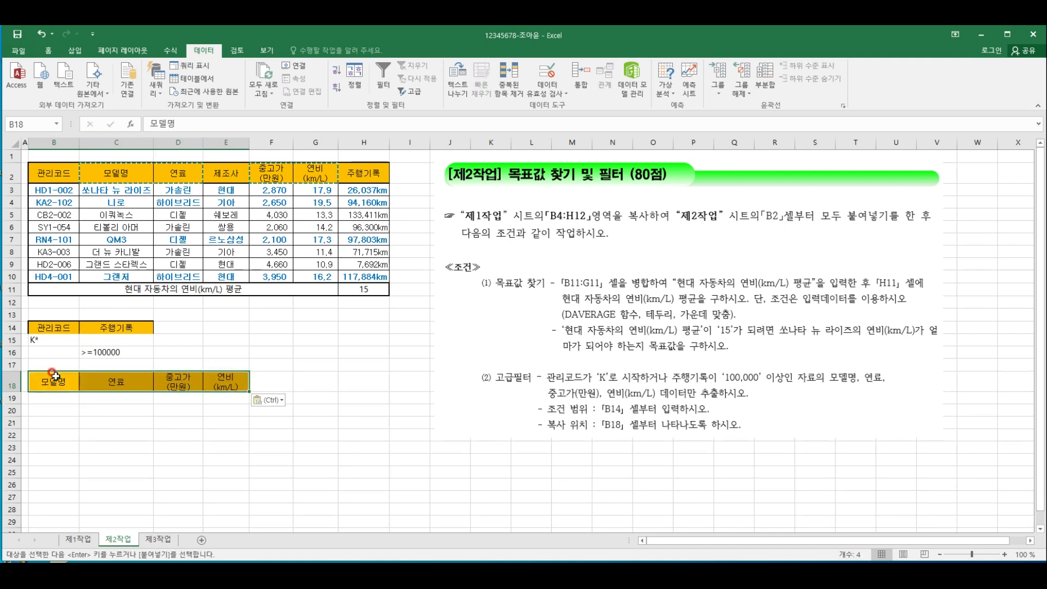
pyautogui.click(207, 409)
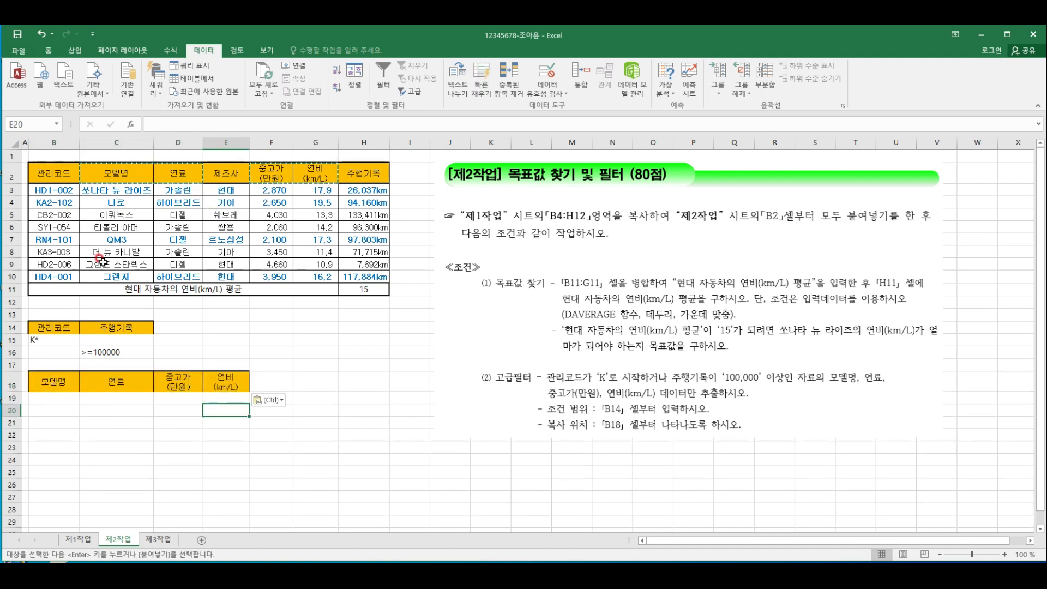
# Start an advanced filter on the car table that copies to another location, with list range B2:H10
pyautogui.click(232, 236)
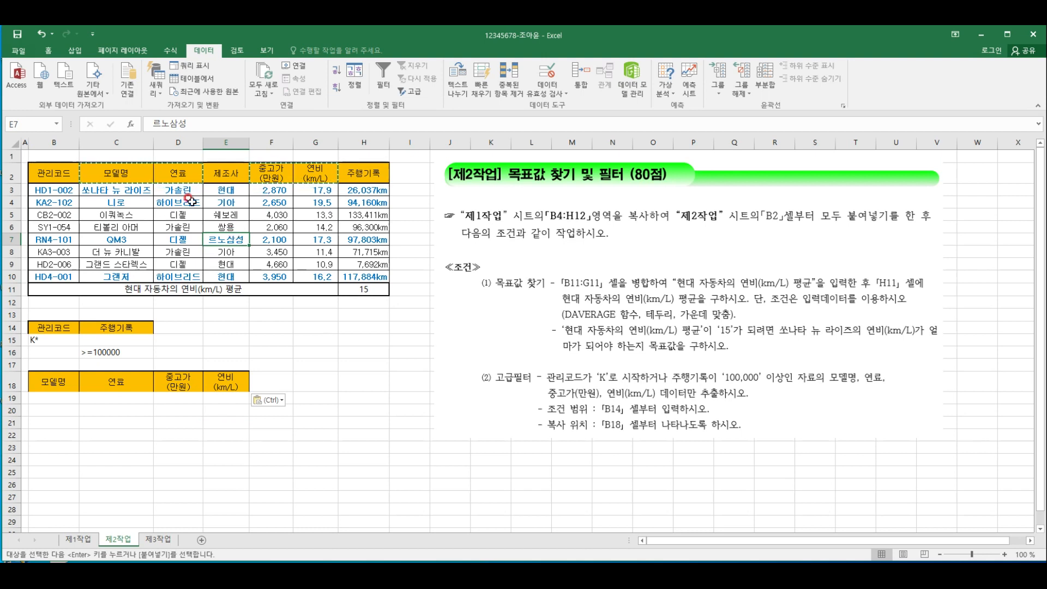
pyautogui.press('Escape')
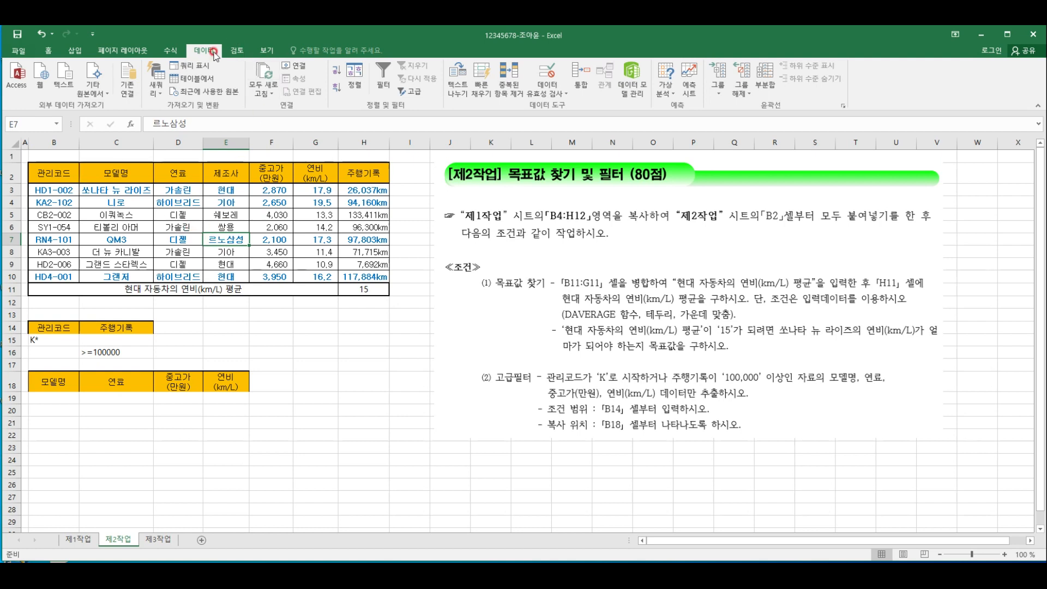
pyautogui.click(410, 92)
pyautogui.click(712, 113)
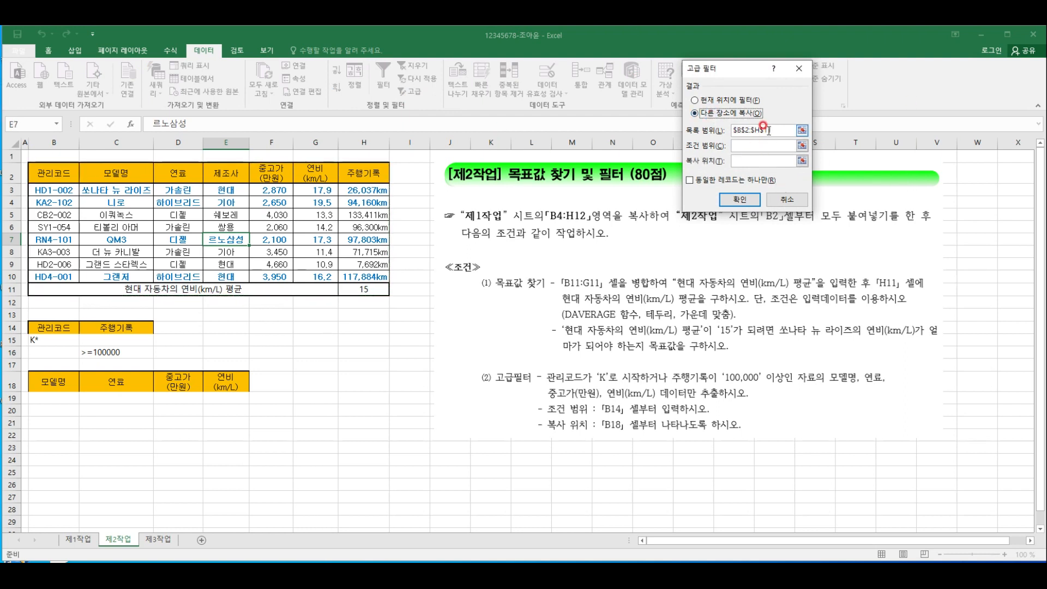
pyautogui.click(781, 129)
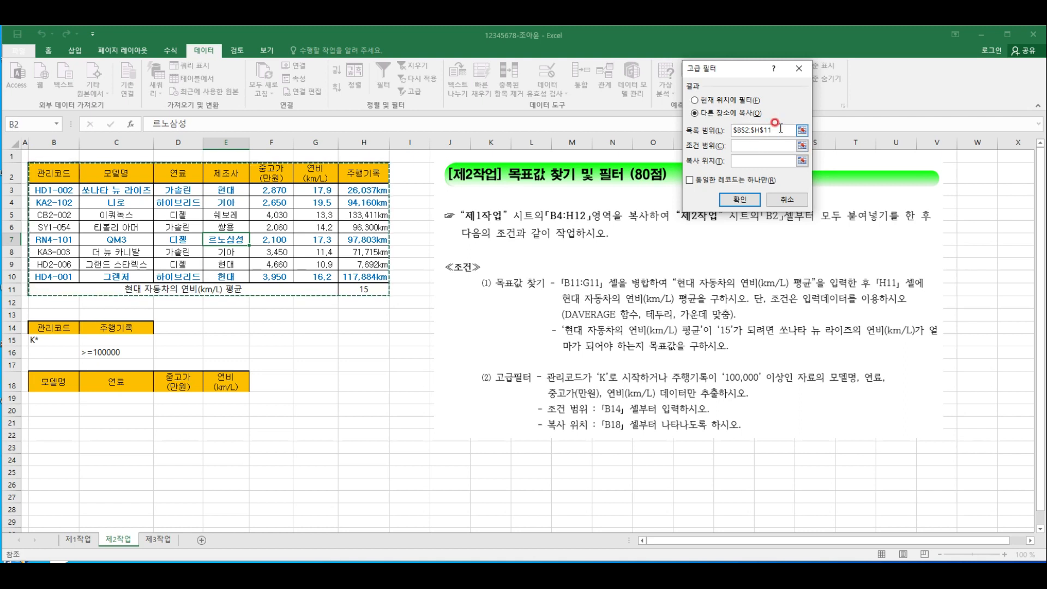
pyautogui.moveTo(778, 130); pyautogui.dragTo(646, 126)
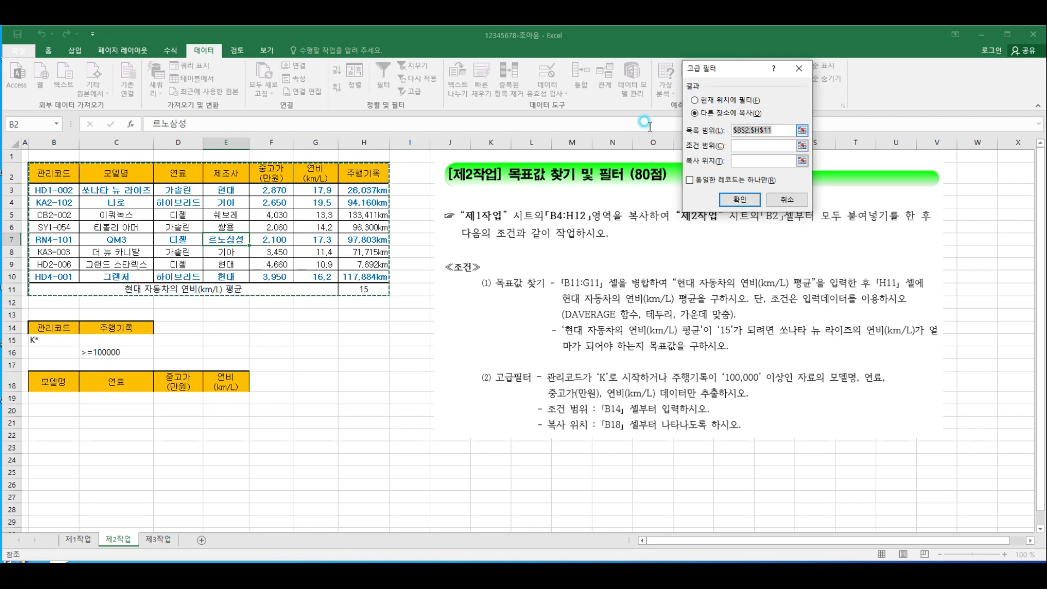
pyautogui.press('BackSpace')
pyautogui.moveTo(52, 172); pyautogui.dragTo(364, 277)
# Set the criteria range to B14:C16 and the copy destination to B18:E18, and run the advanced filter
pyautogui.click(775, 143)
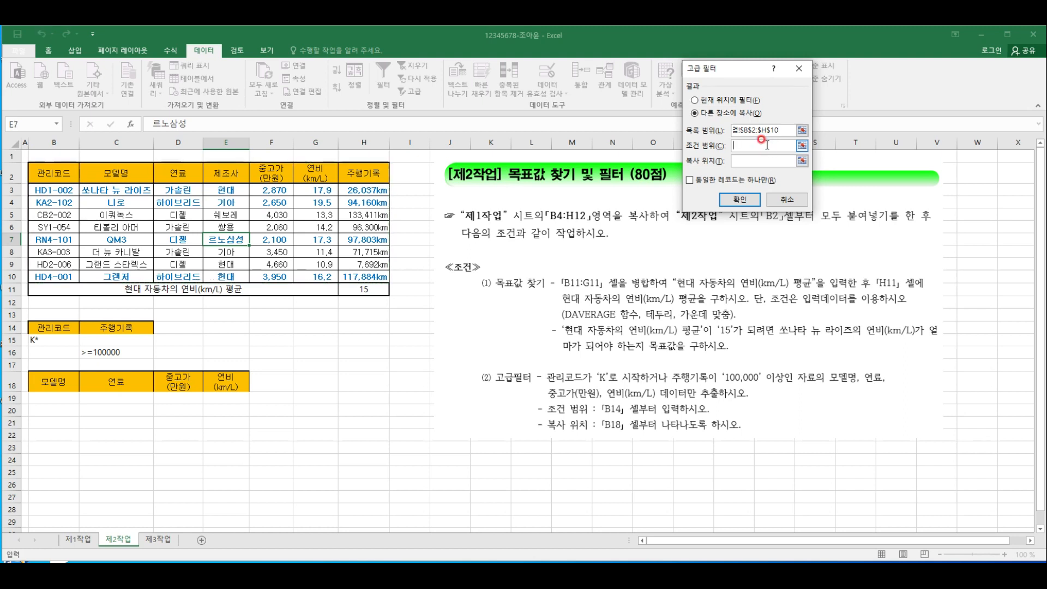
pyautogui.moveTo(45, 329); pyautogui.dragTo(97, 349)
pyautogui.click(761, 160)
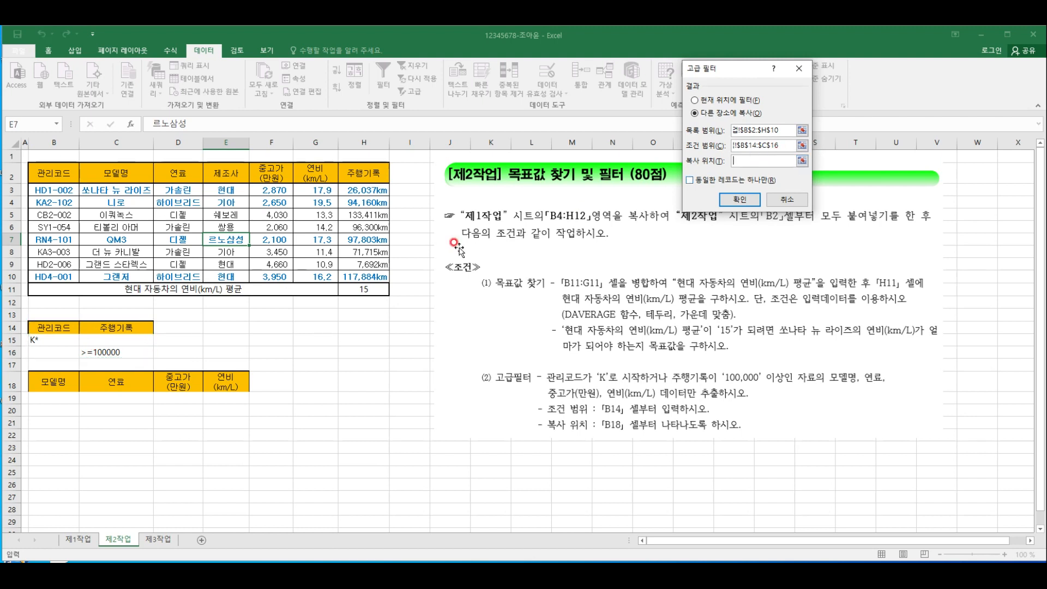
pyautogui.moveTo(55, 382); pyautogui.dragTo(218, 378)
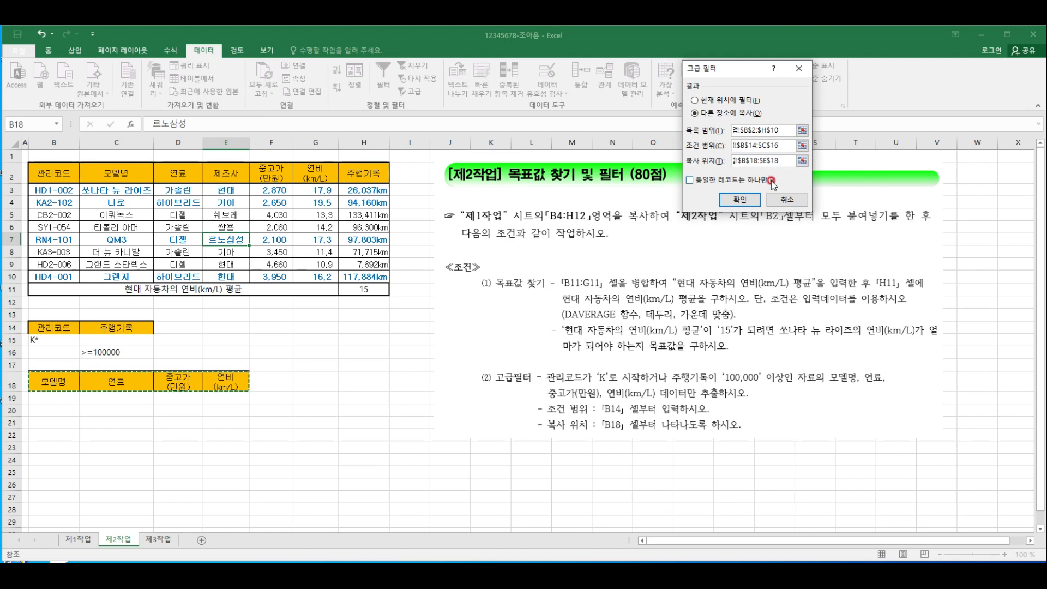
pyautogui.click(740, 200)
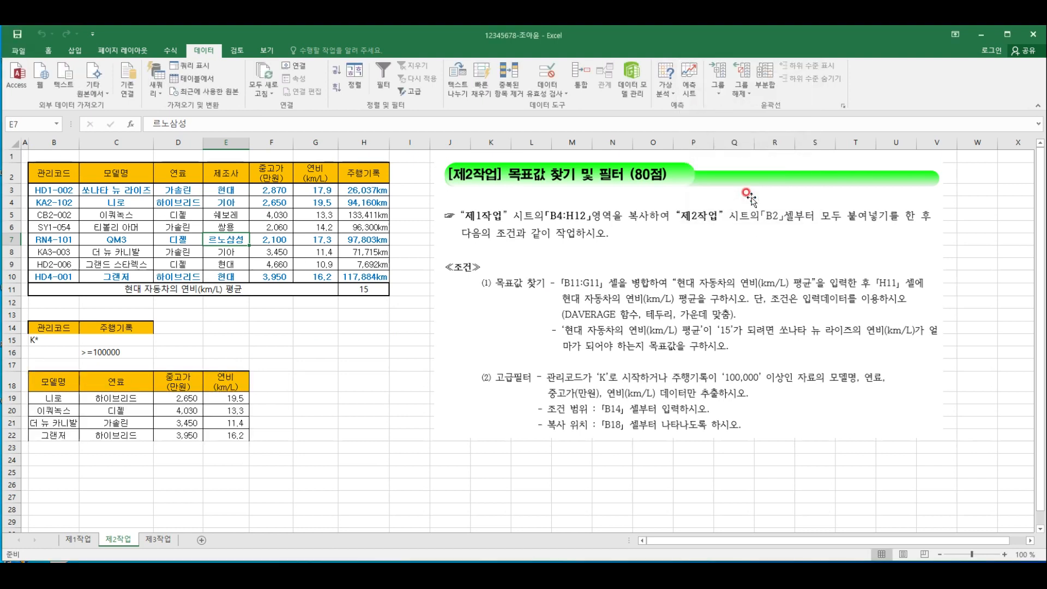
pyautogui.click(315, 423)
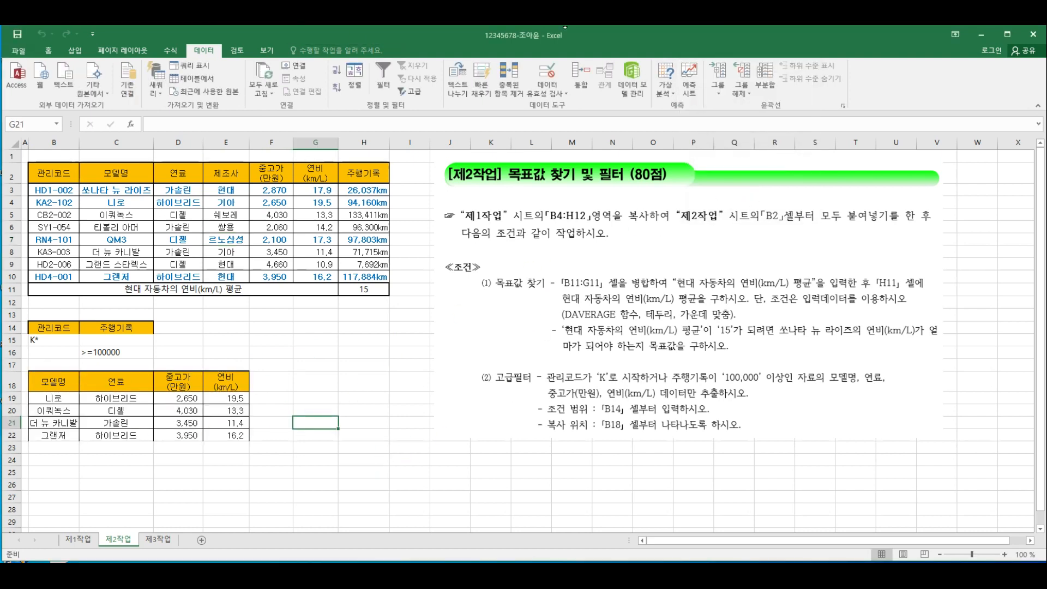
pyautogui.click(273, 383)
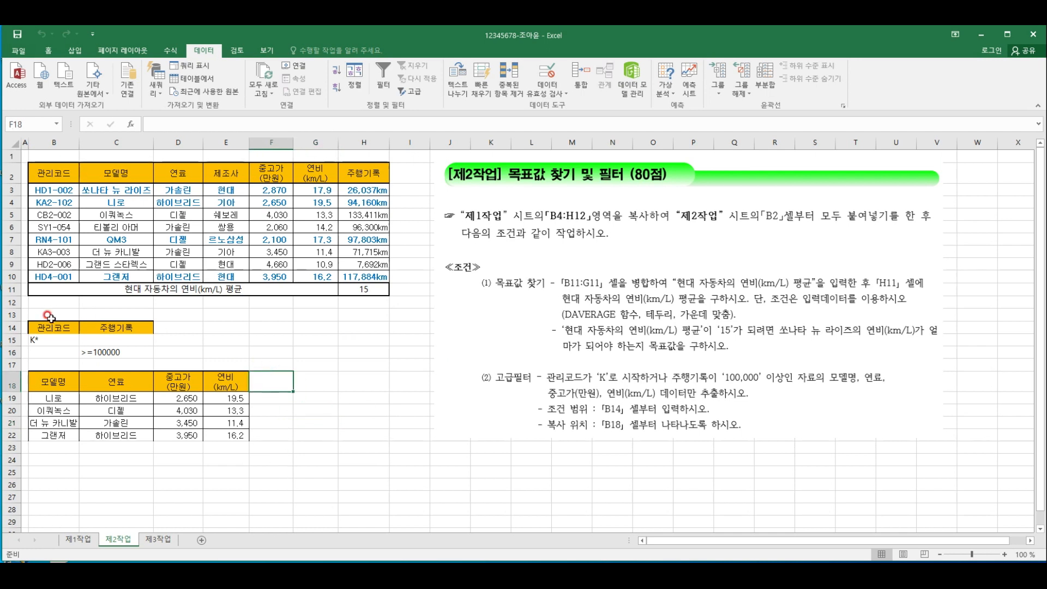
# Apply all borders to the filter criteria range B14:C16
pyautogui.moveTo(53, 325); pyautogui.dragTo(109, 353)
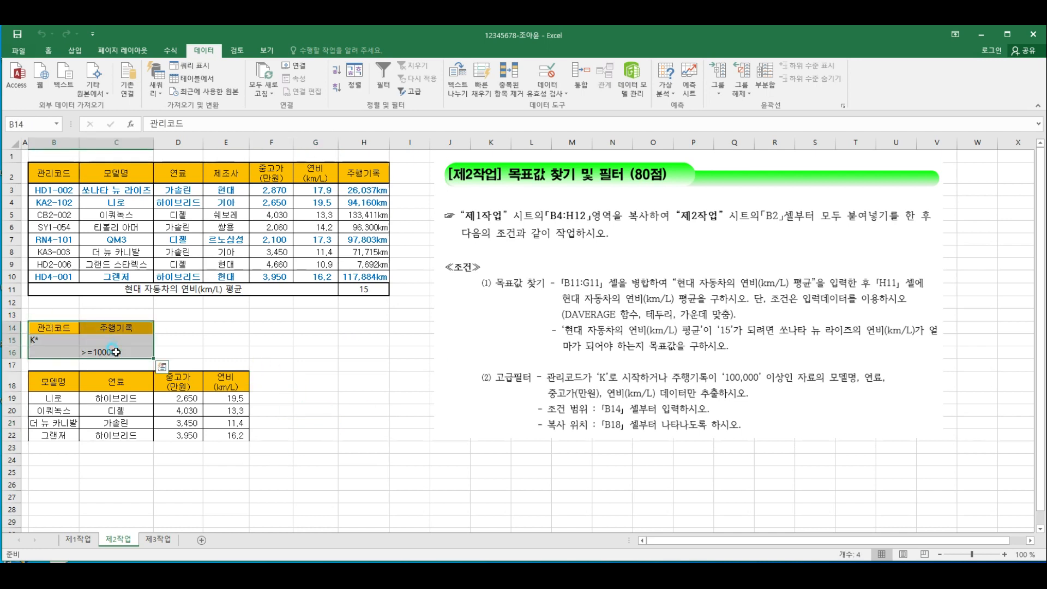
pyautogui.click(57, 50)
pyautogui.click(149, 87)
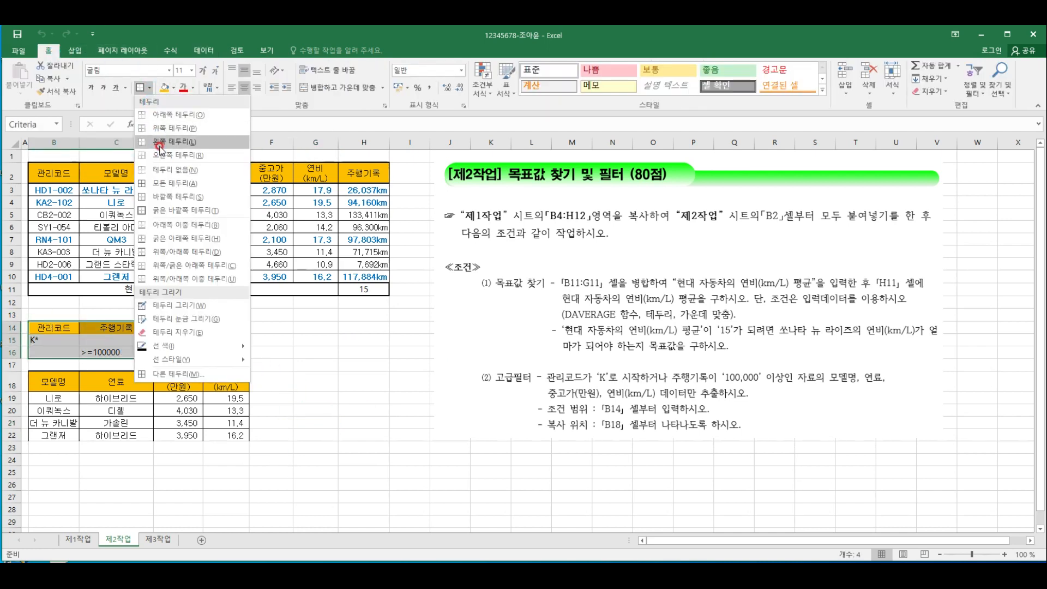
pyautogui.click(163, 175)
pyautogui.moveTo(58, 383); pyautogui.dragTo(234, 435)
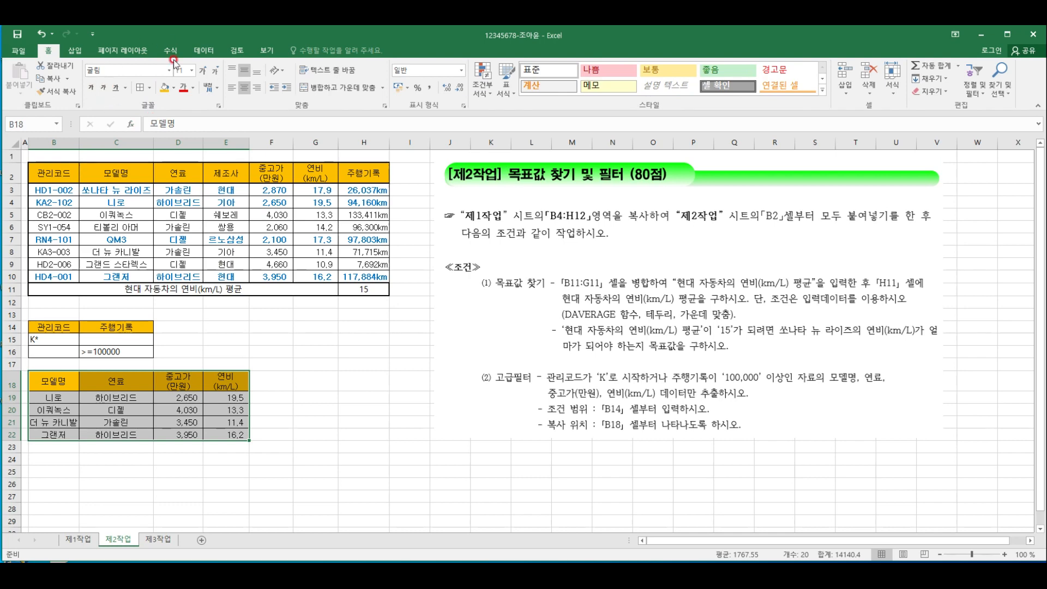
pyautogui.click(316, 351)
pyautogui.click(315, 410)
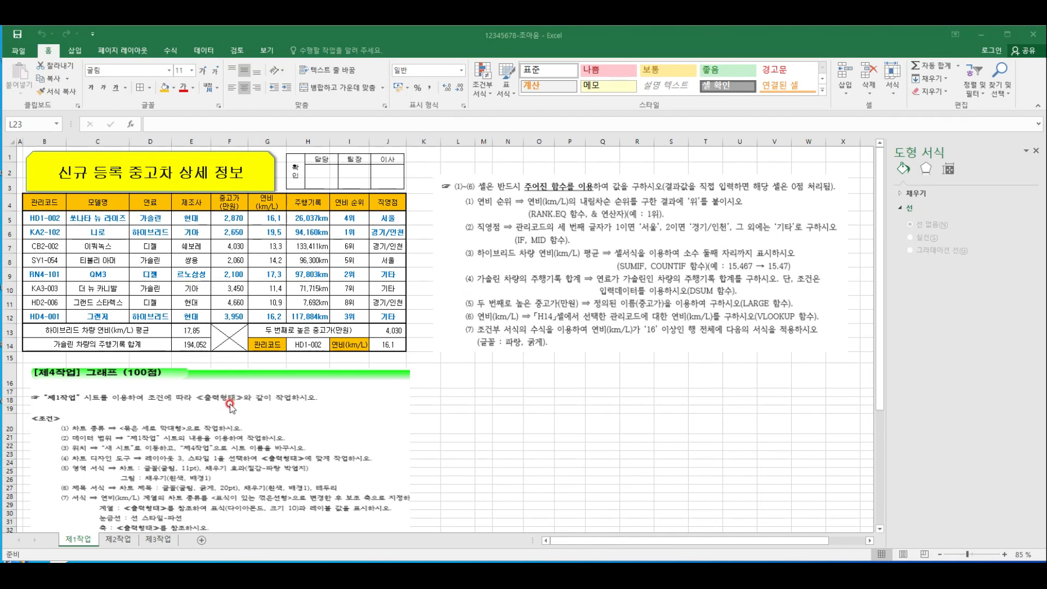
# On sheet 제1작업, select the chart data C4:C5, C7:C11, G4:H5 and G7:H11 for the gasoline and diesel cars
pyautogui.scroll(-5, 441, 398)
pyautogui.scroll(-6, 441, 398)
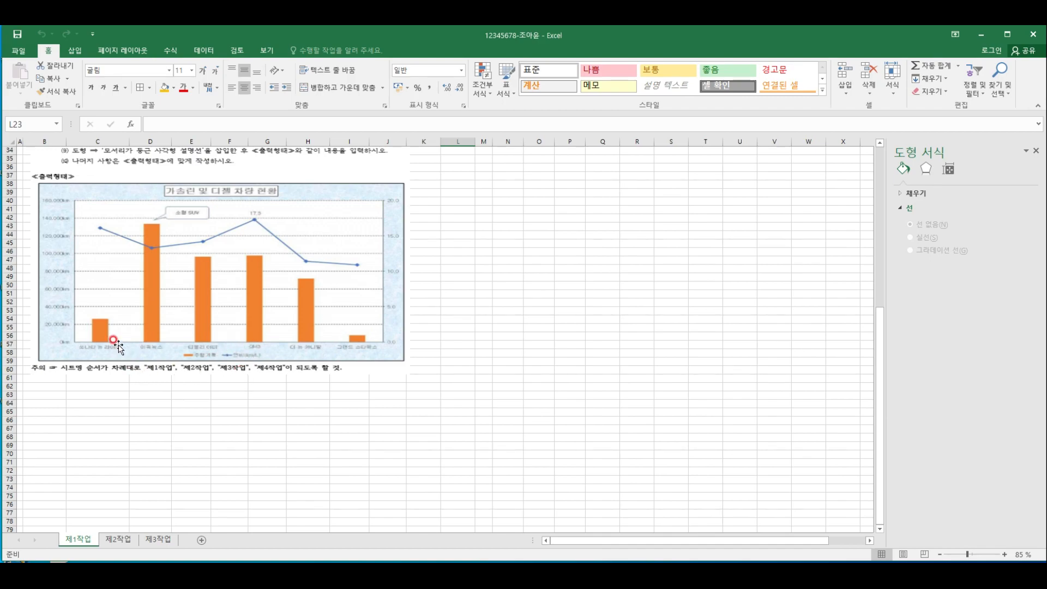
pyautogui.scroll(11, 114, 341)
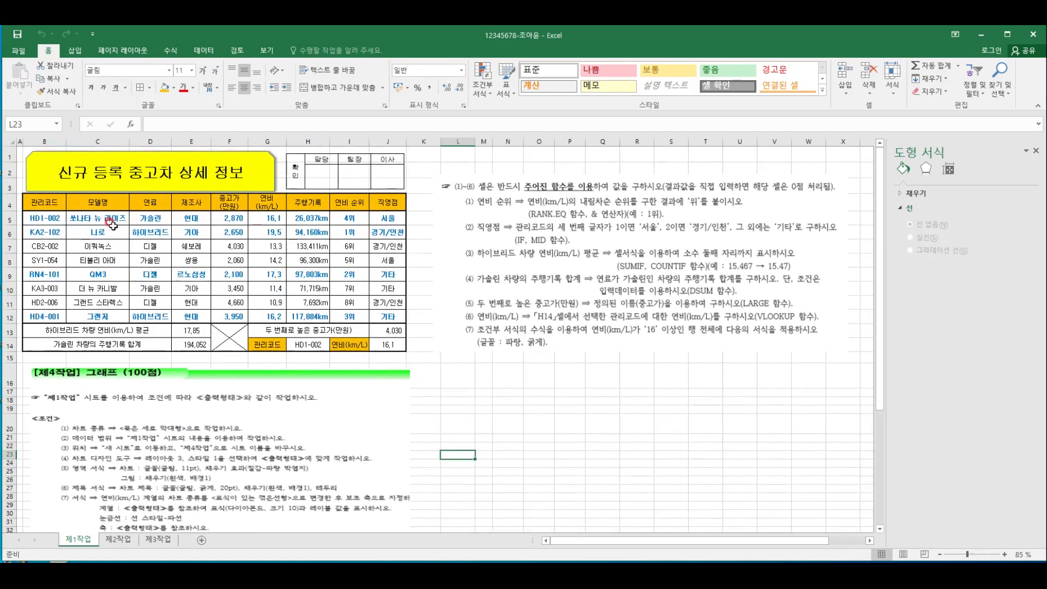
pyautogui.scroll(-8, 169, 366)
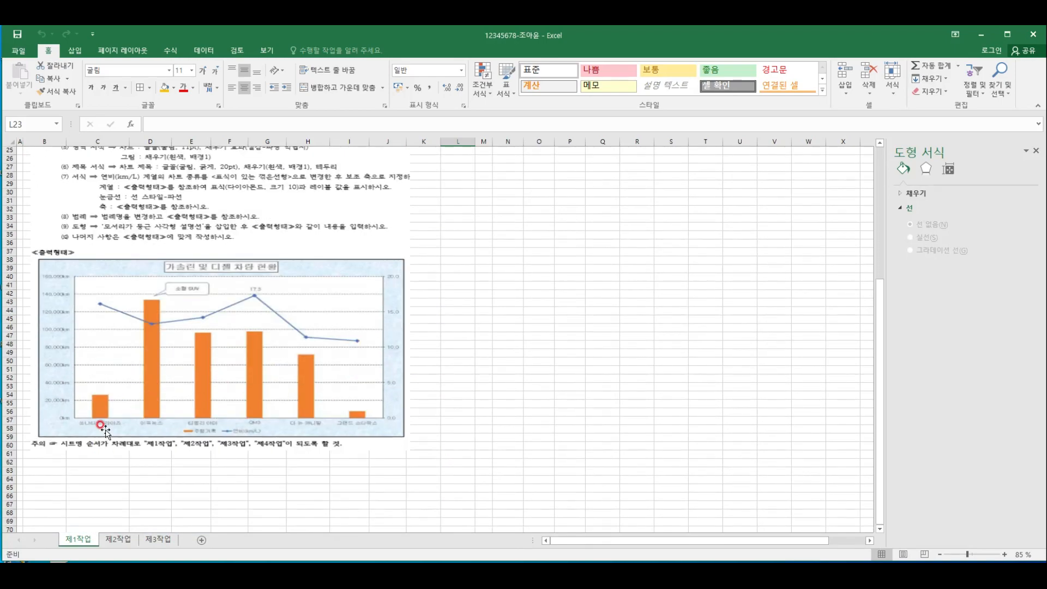
pyautogui.scroll(8, 349, 426)
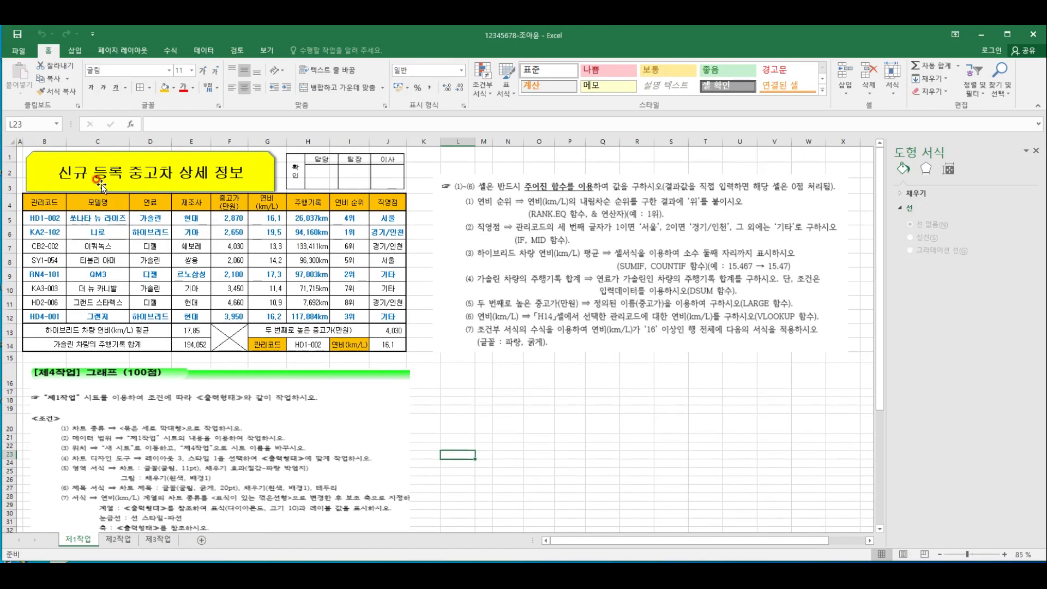
pyautogui.moveTo(101, 206); pyautogui.dragTo(105, 213)
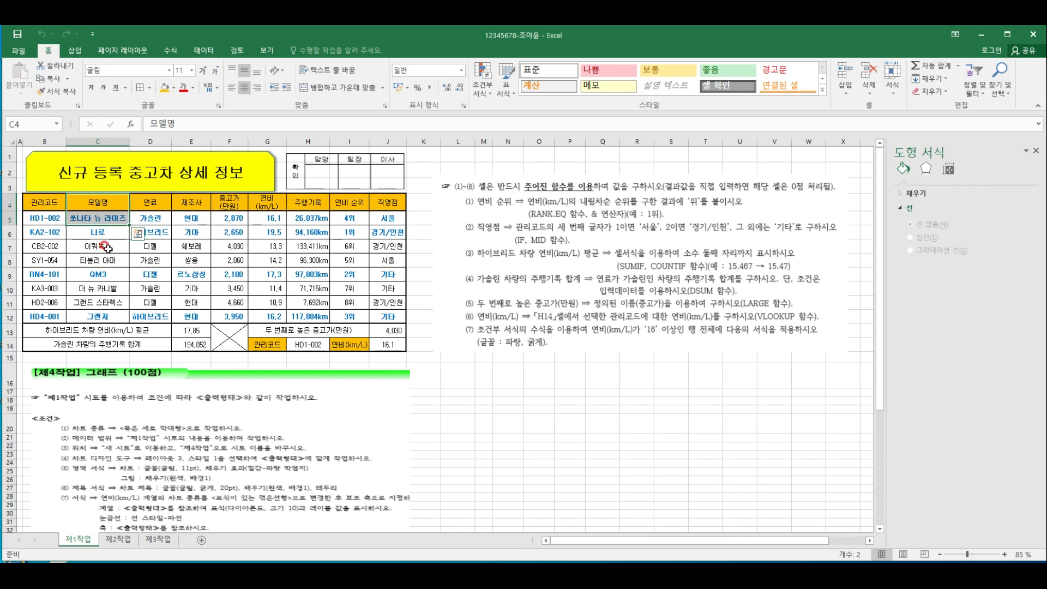
pyautogui.moveTo(107, 246); pyautogui.dragTo(95, 300)
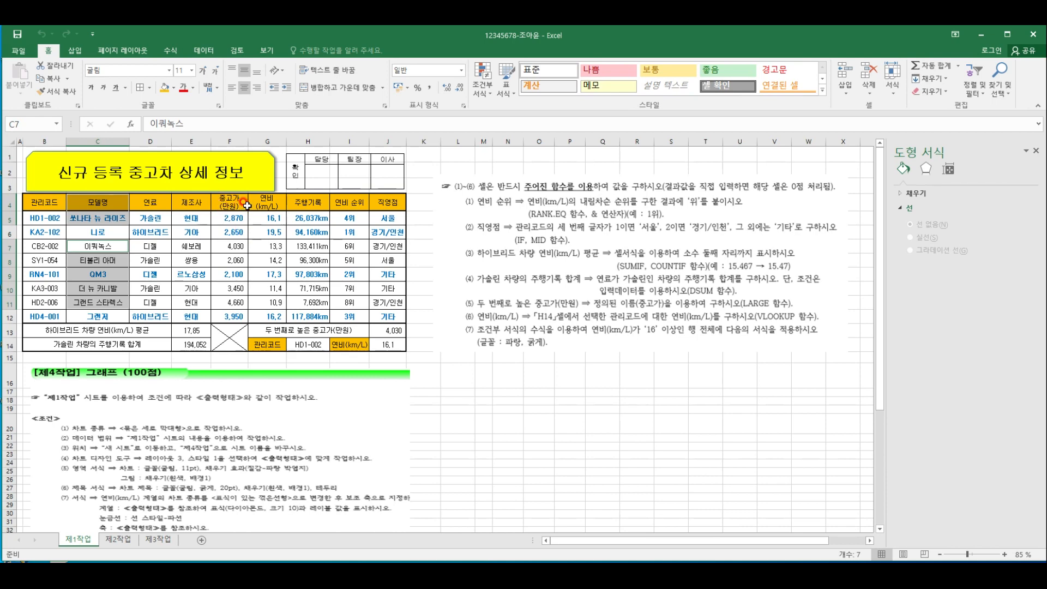
pyautogui.moveTo(263, 205); pyautogui.dragTo(305, 215)
pyautogui.moveTo(266, 247); pyautogui.dragTo(308, 303)
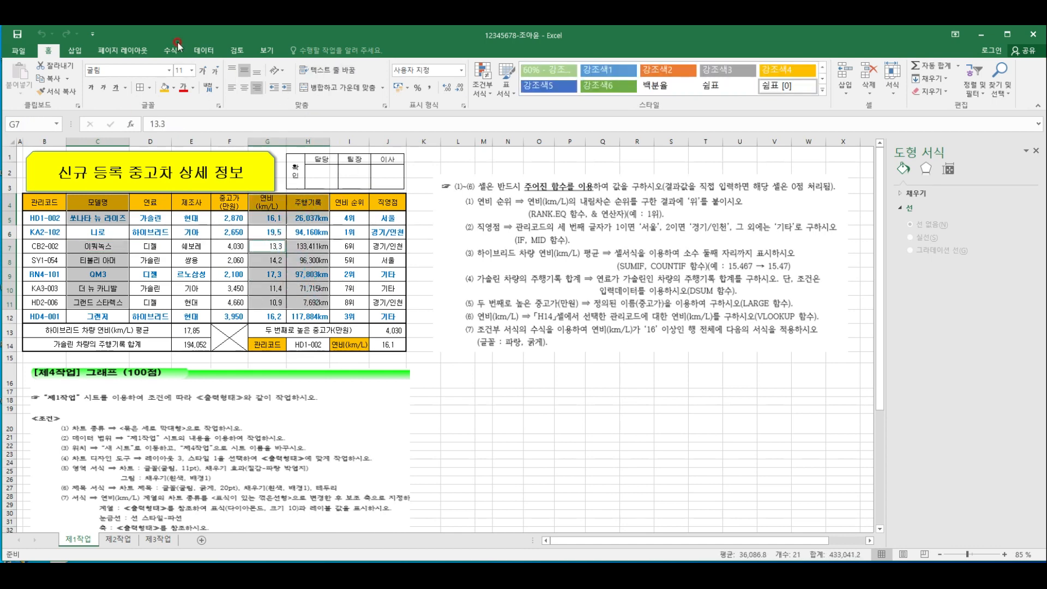
# Insert a 2-D clustered column chart from the selected model, fuel economy and mileage data
pyautogui.click(83, 49)
pyautogui.click(338, 70)
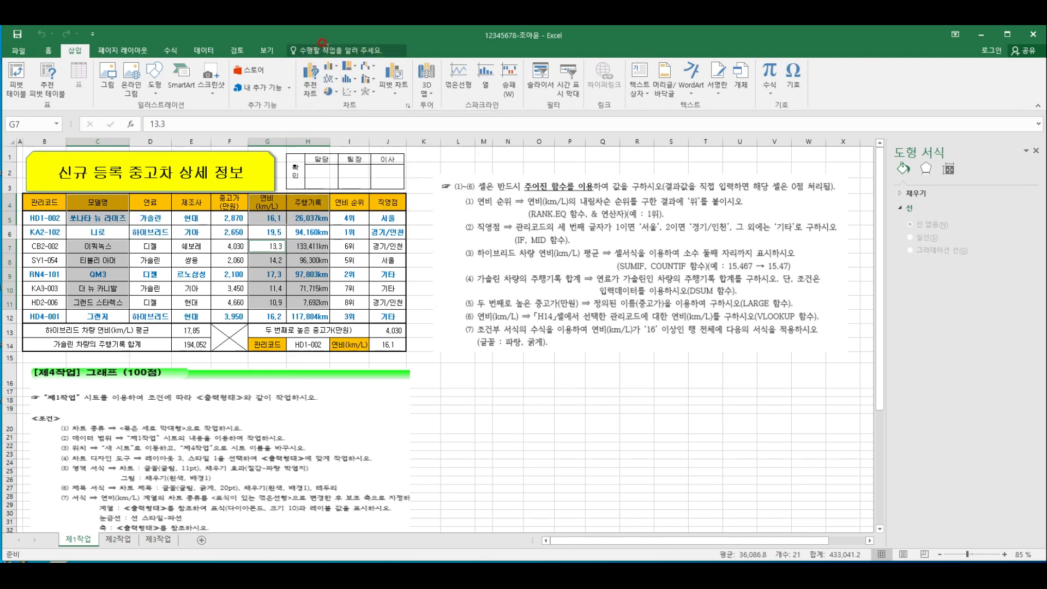
pyautogui.click(337, 70)
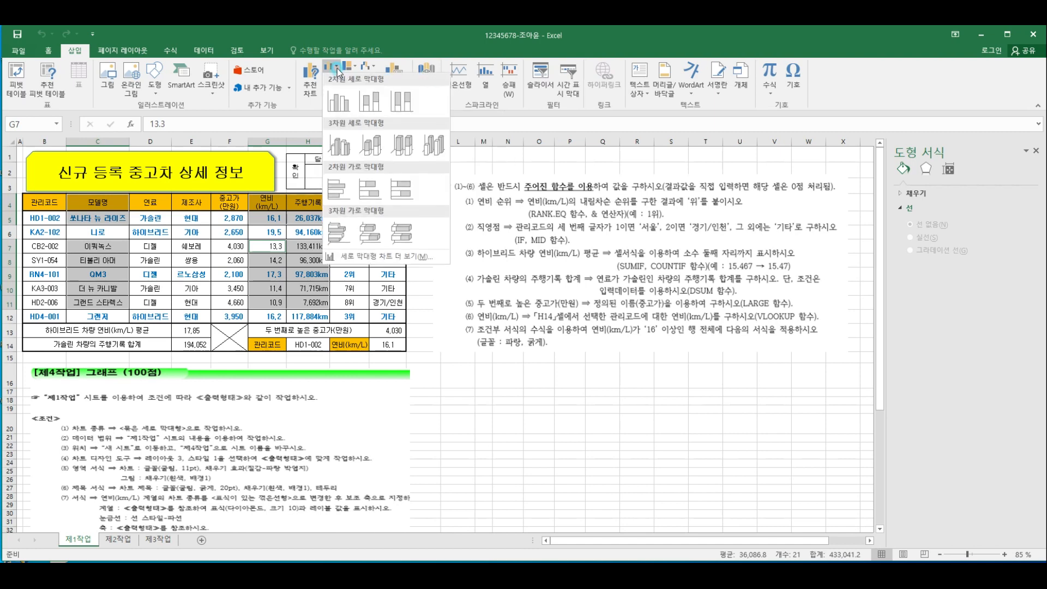
pyautogui.click(343, 102)
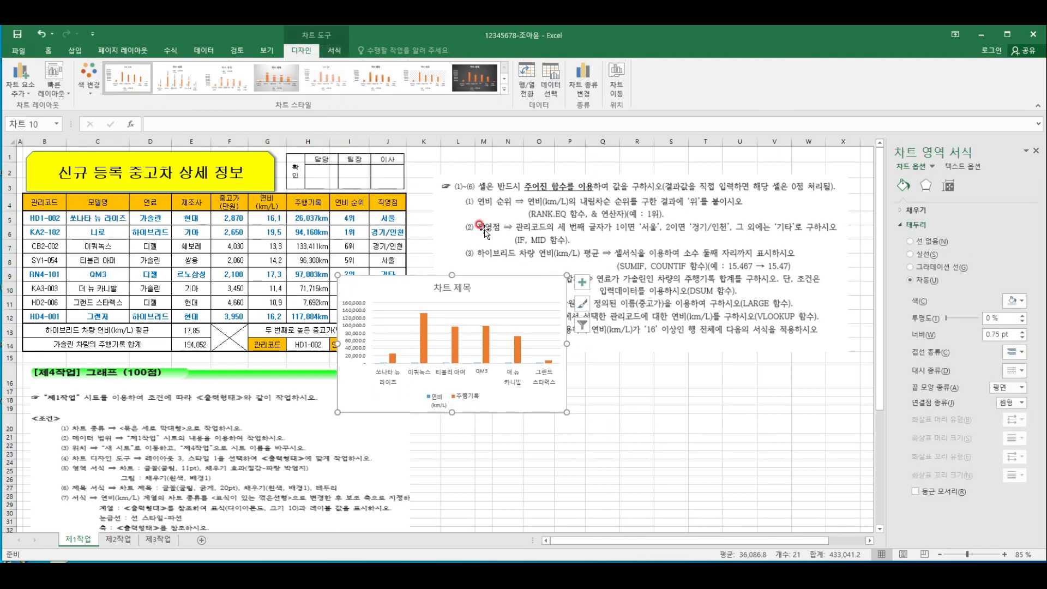
# Move the chart to a new sheet named 제4작업 and place that sheet after 제3작업
pyautogui.click(617, 82)
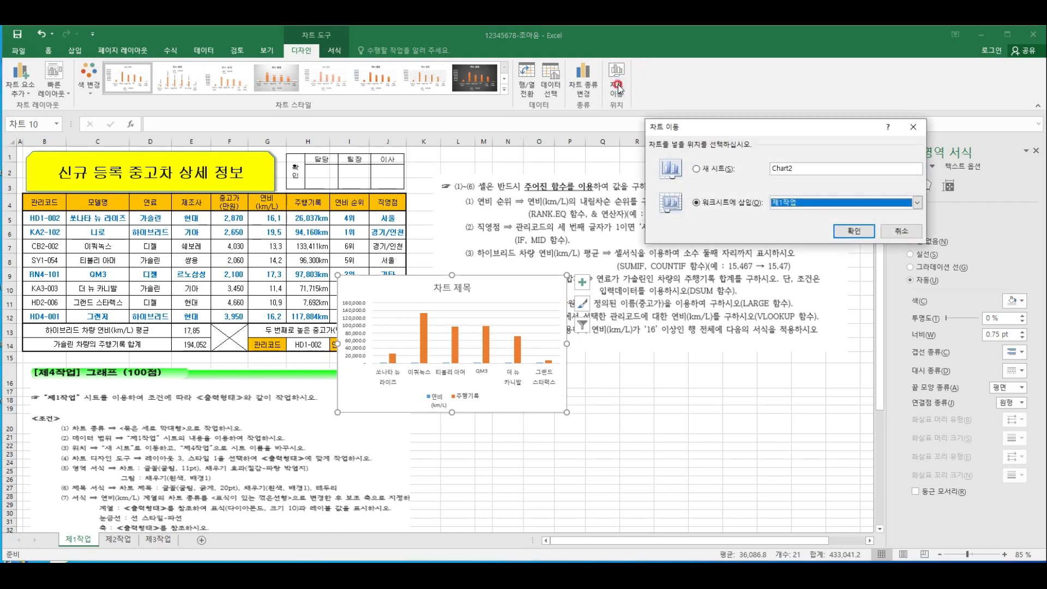
pyautogui.click(720, 168)
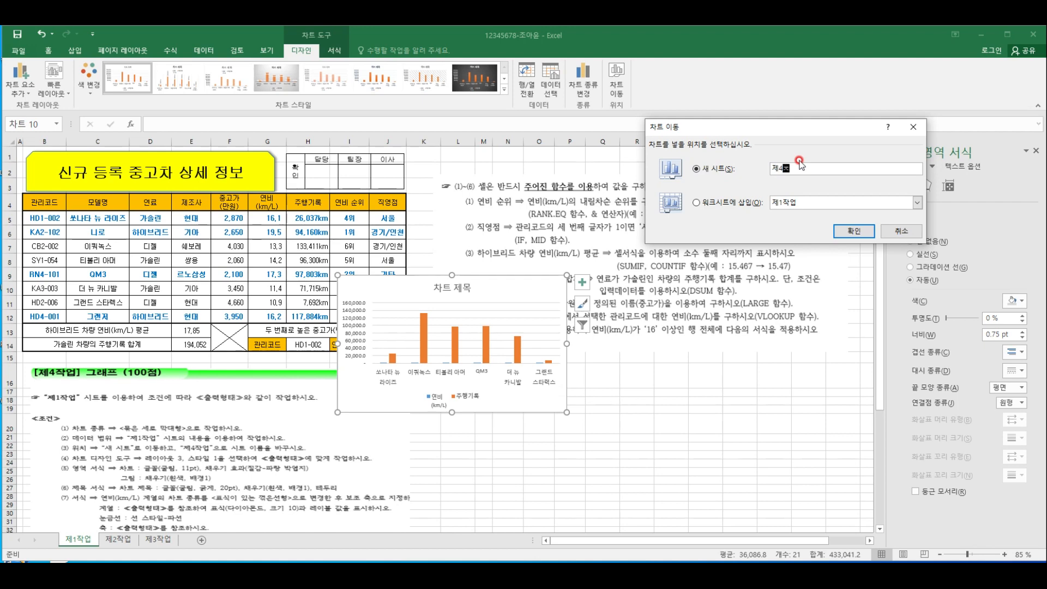
pyautogui.press('Return')
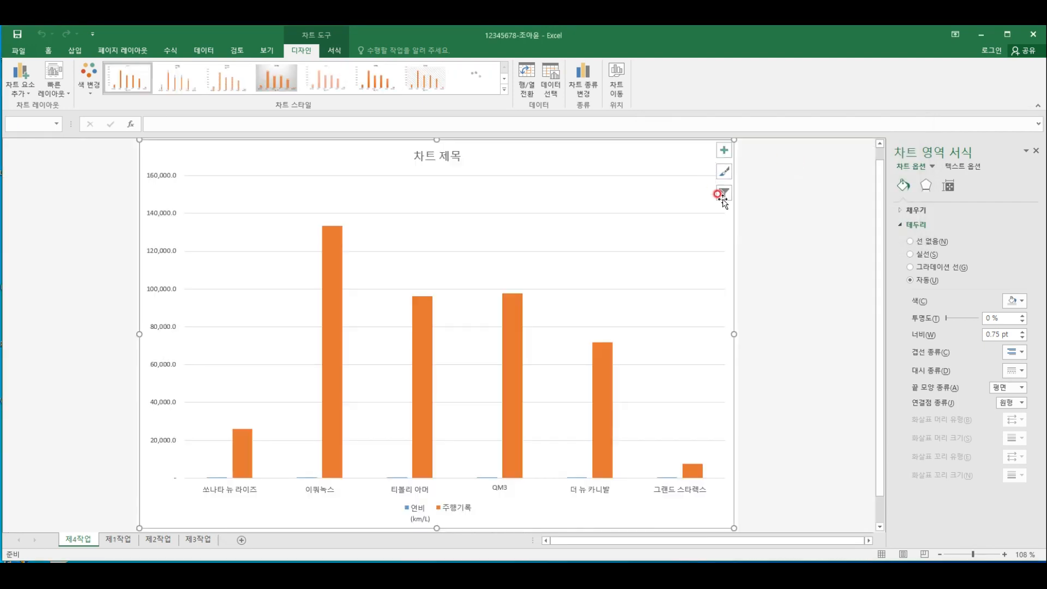
pyautogui.click(799, 325)
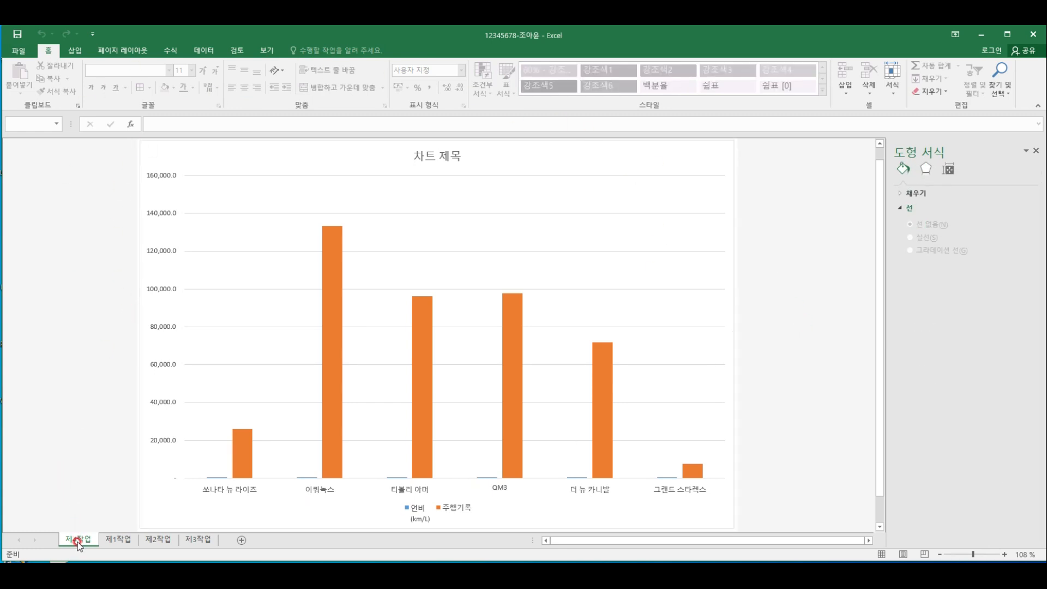
pyautogui.moveTo(109, 547); pyautogui.dragTo(231, 545)
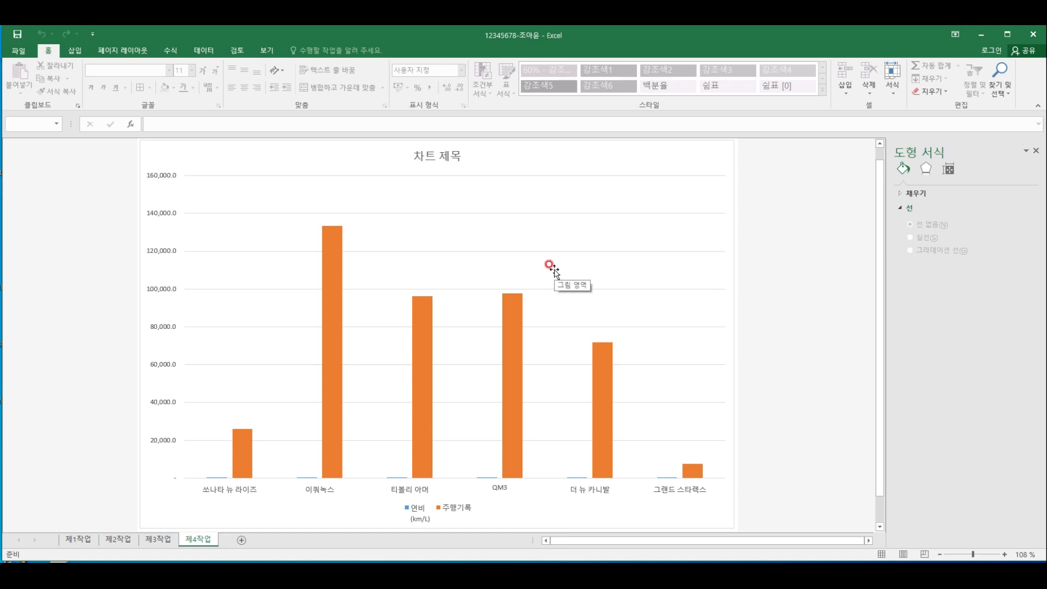
# Check the chart conditions on sheet 제1작업, and apply quick layout 3 and chart style 1 to the 제4작업 chart
pyautogui.click(82, 541)
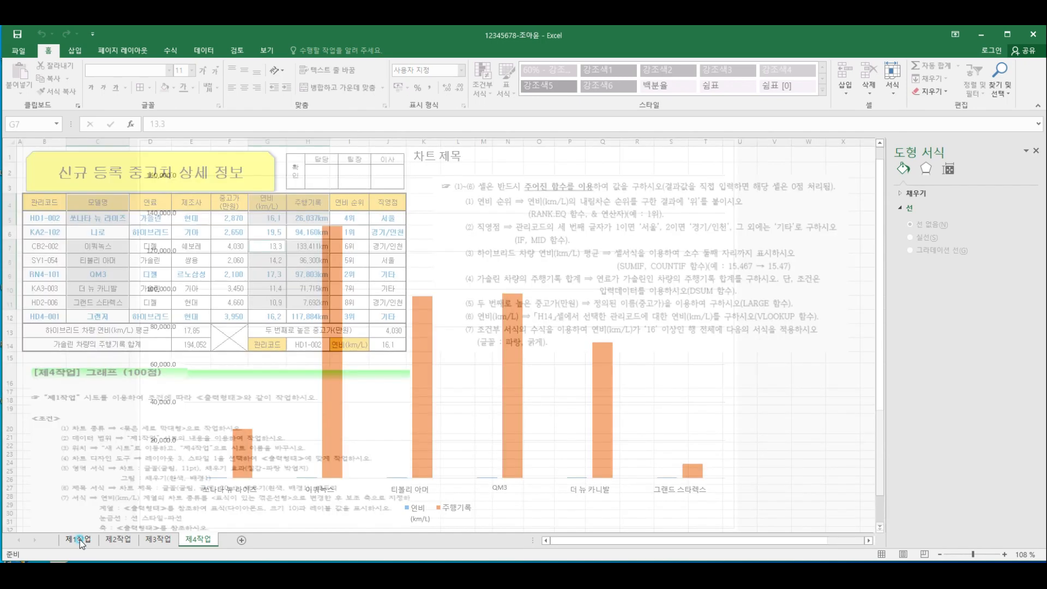
pyautogui.scroll(-2, 240, 401)
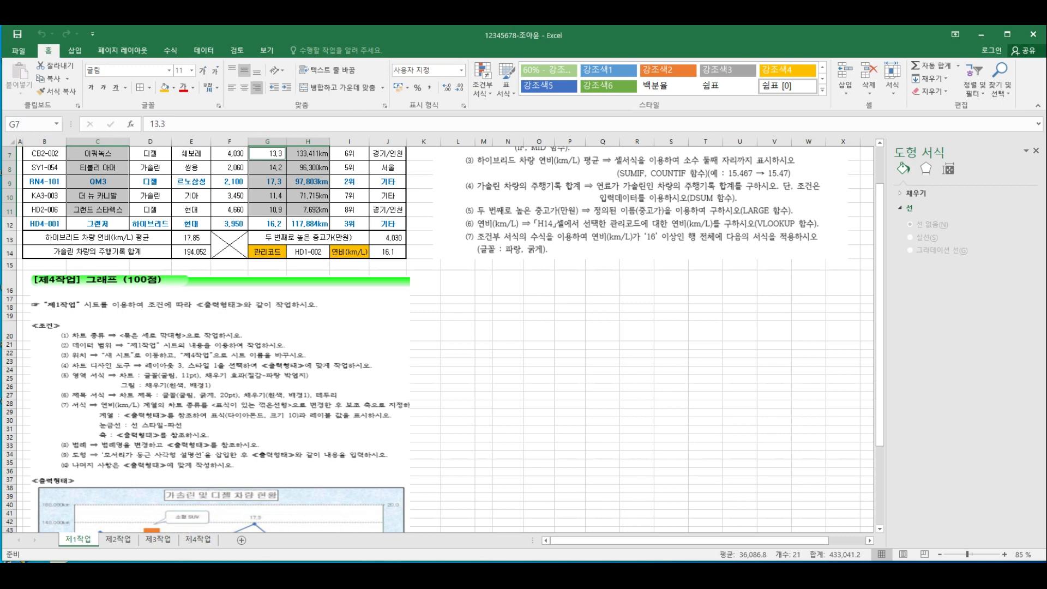
pyautogui.click(198, 539)
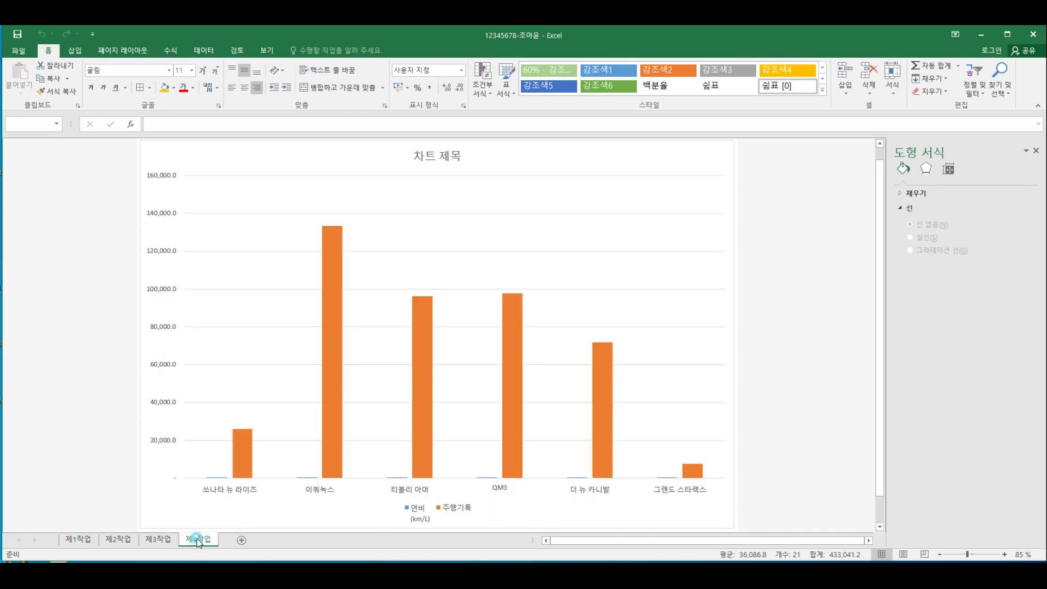
pyautogui.click(279, 149)
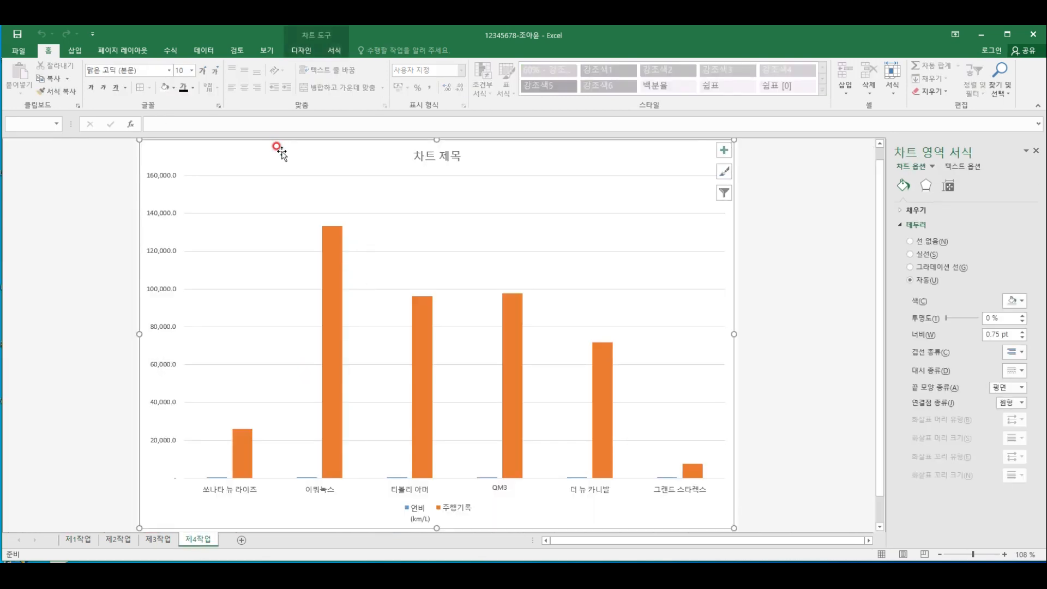
pyautogui.click(300, 50)
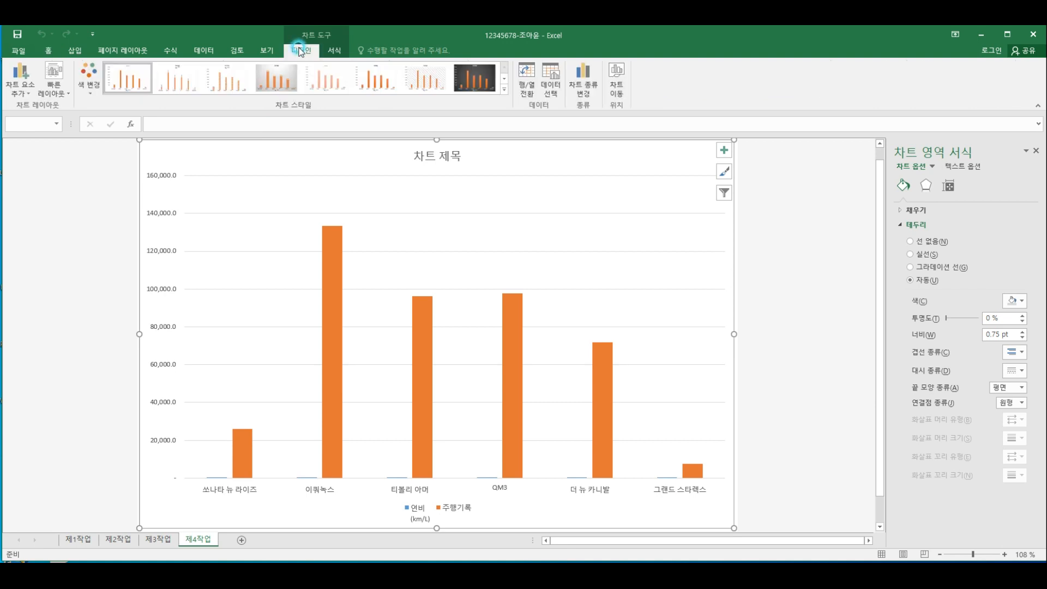
pyautogui.click(63, 92)
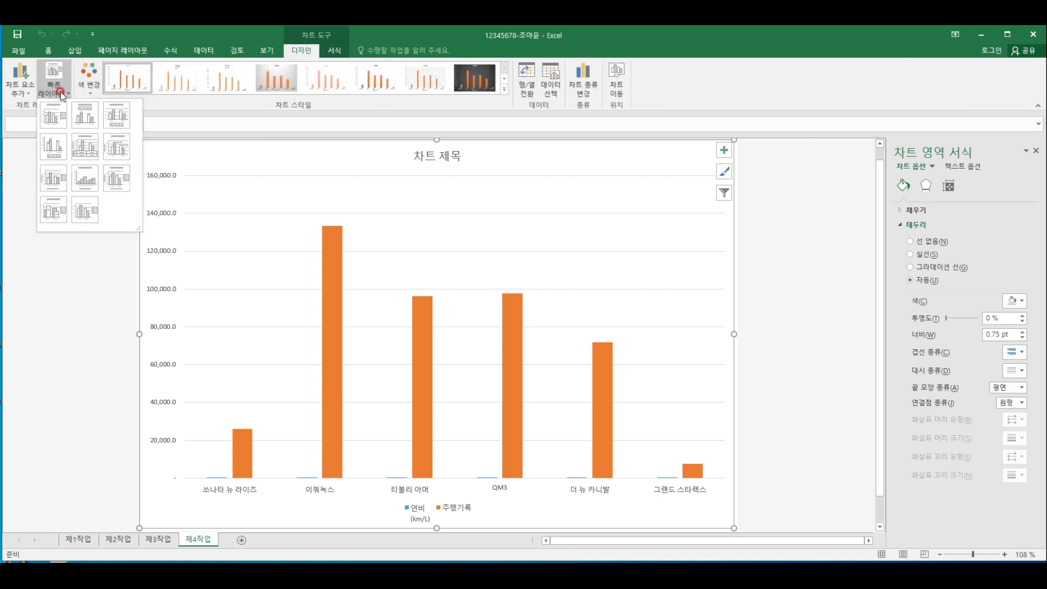
pyautogui.click(123, 116)
pyautogui.click(126, 82)
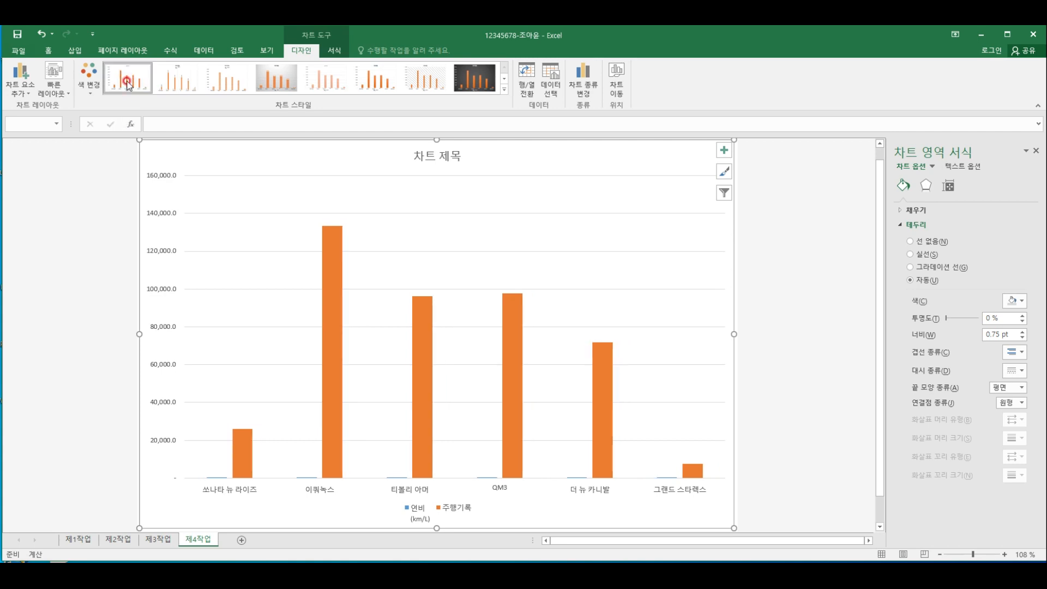
# Set the whole chart area's font to 굴림 at 11 pt
pyautogui.click(237, 148)
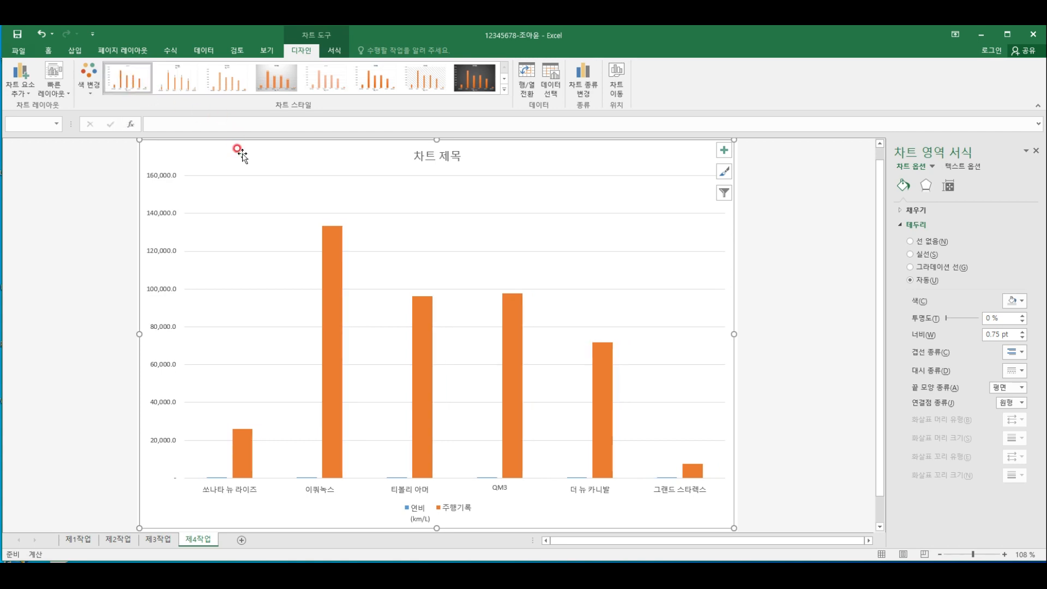
pyautogui.click(48, 50)
pyautogui.click(140, 68)
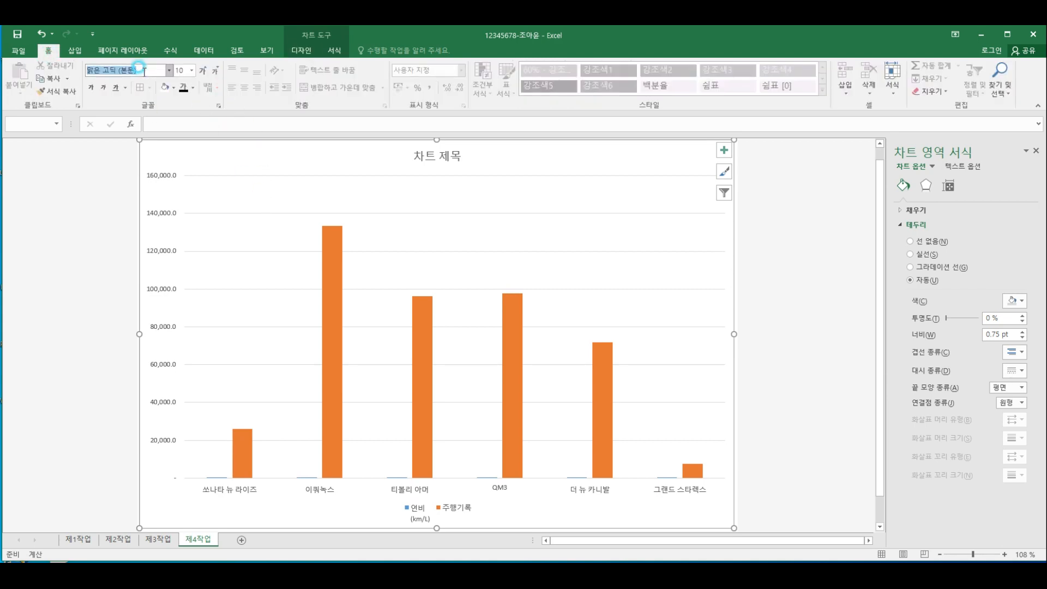
pyautogui.write('굴림')
pyautogui.press('Return')
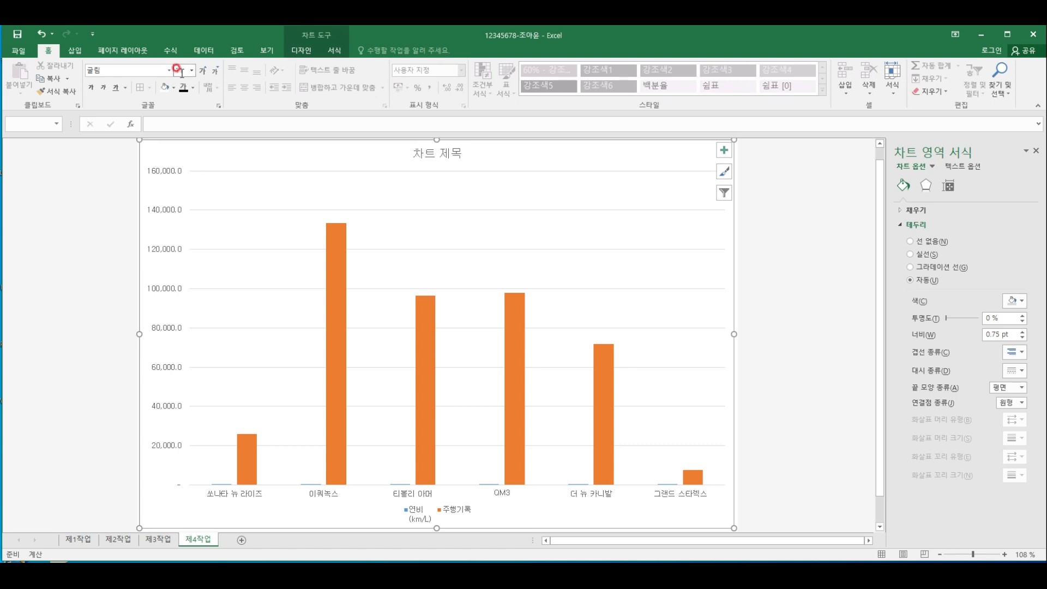
pyautogui.press('Return')
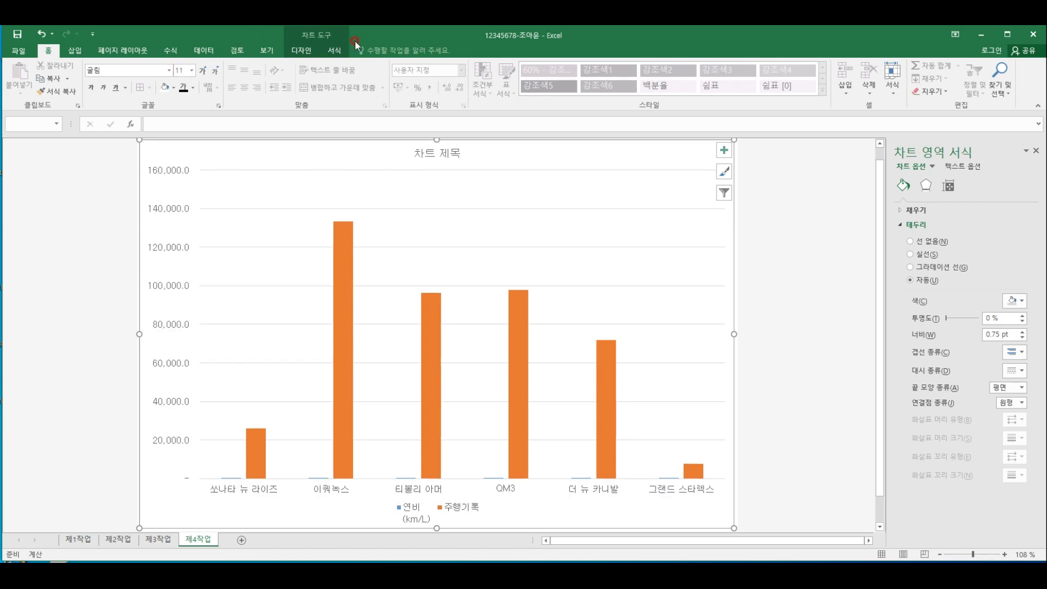
# Fill the chart area with the blue tissue paper (파랑 박엽지) texture
pyautogui.click(337, 49)
pyautogui.click(456, 66)
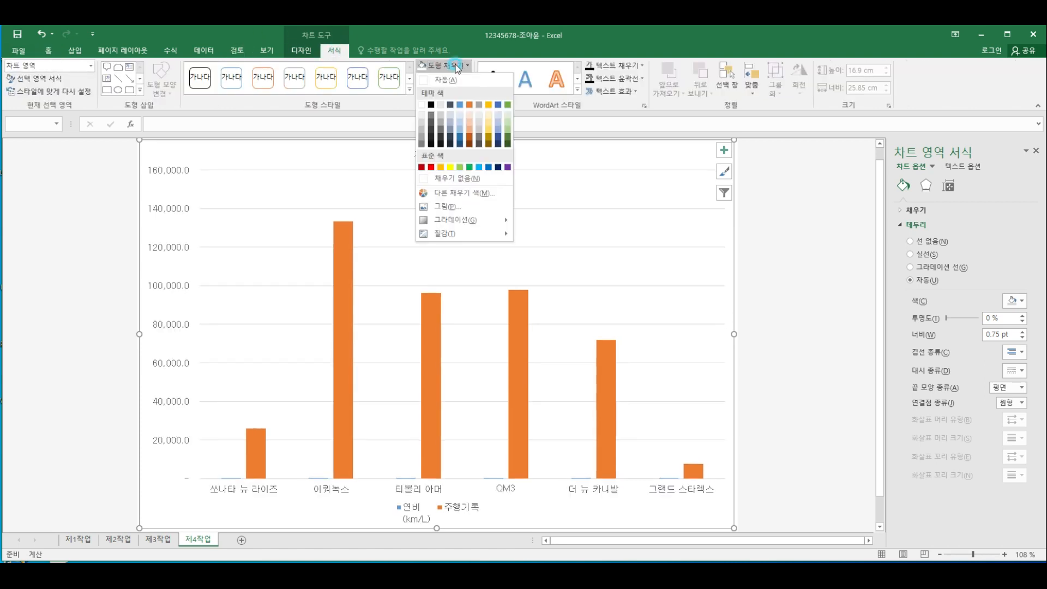
pyautogui.moveTo(472, 236)
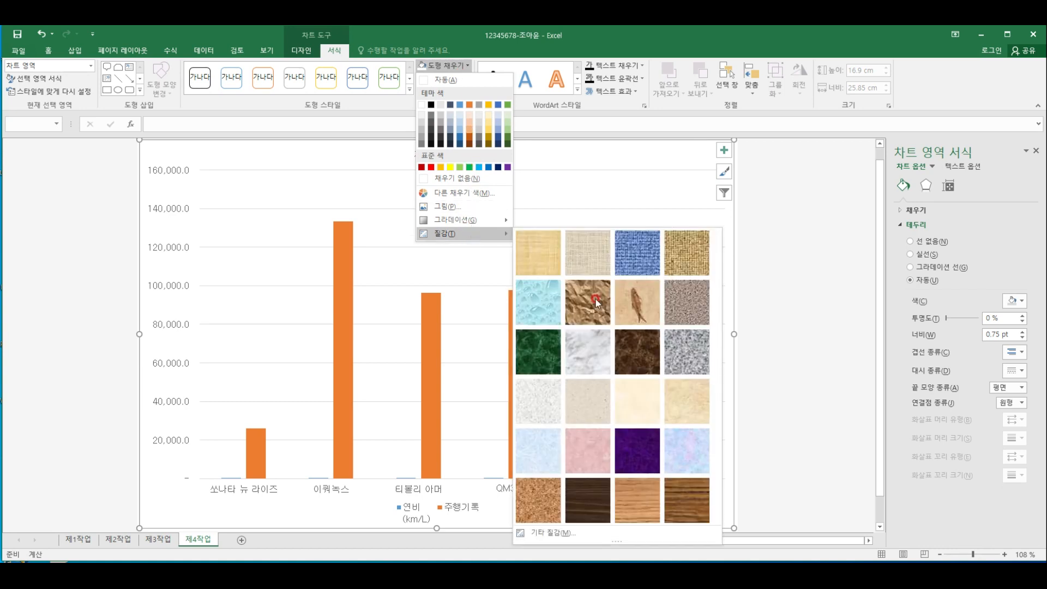
pyautogui.click(547, 444)
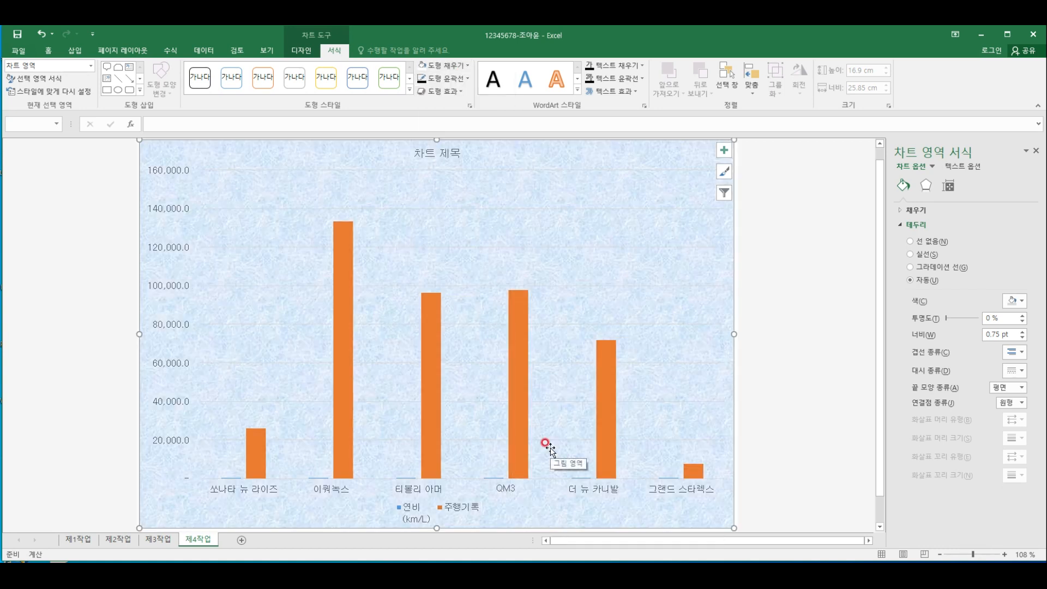
# Fill the plot area with white, background 1
pyautogui.click(422, 193)
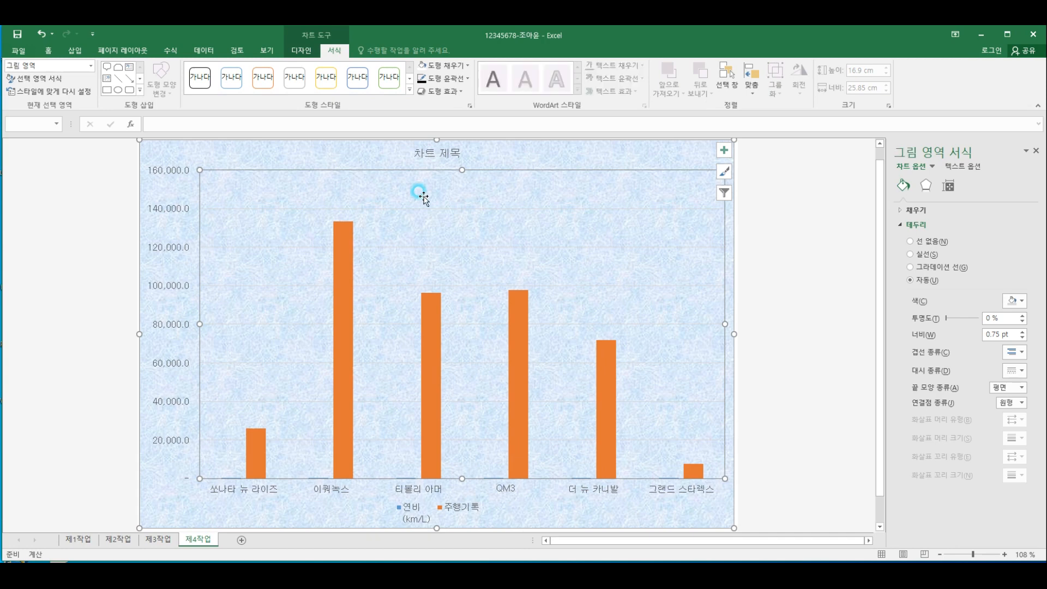
pyautogui.click(468, 66)
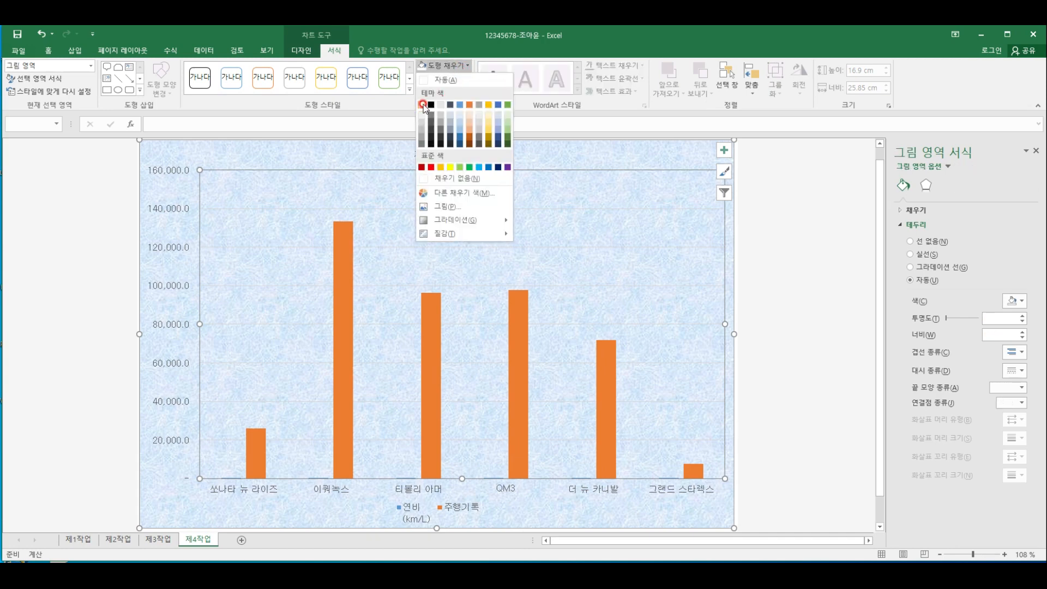
pyautogui.click(423, 104)
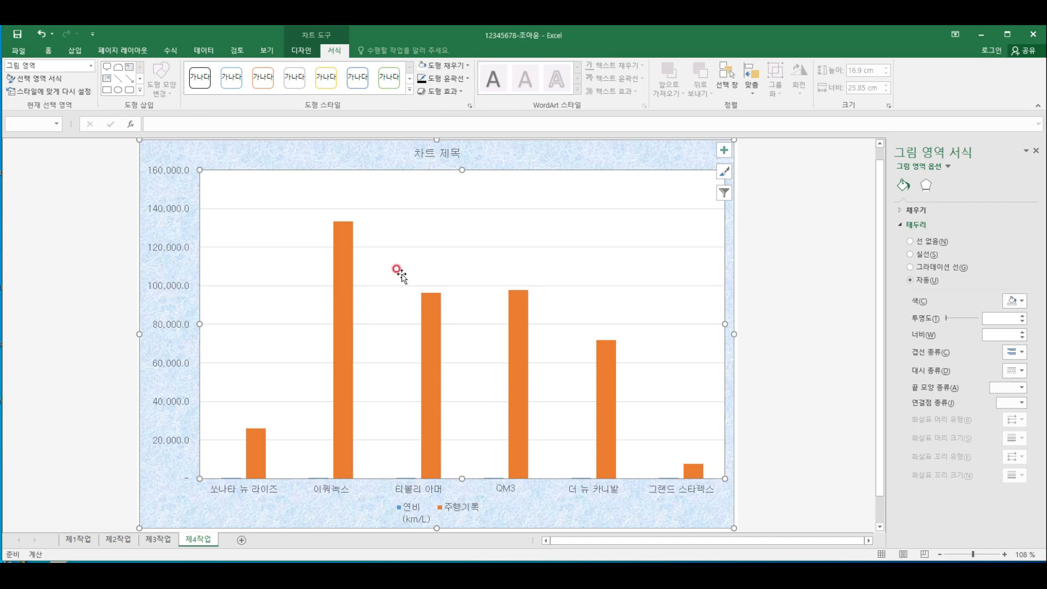
pyautogui.click(802, 282)
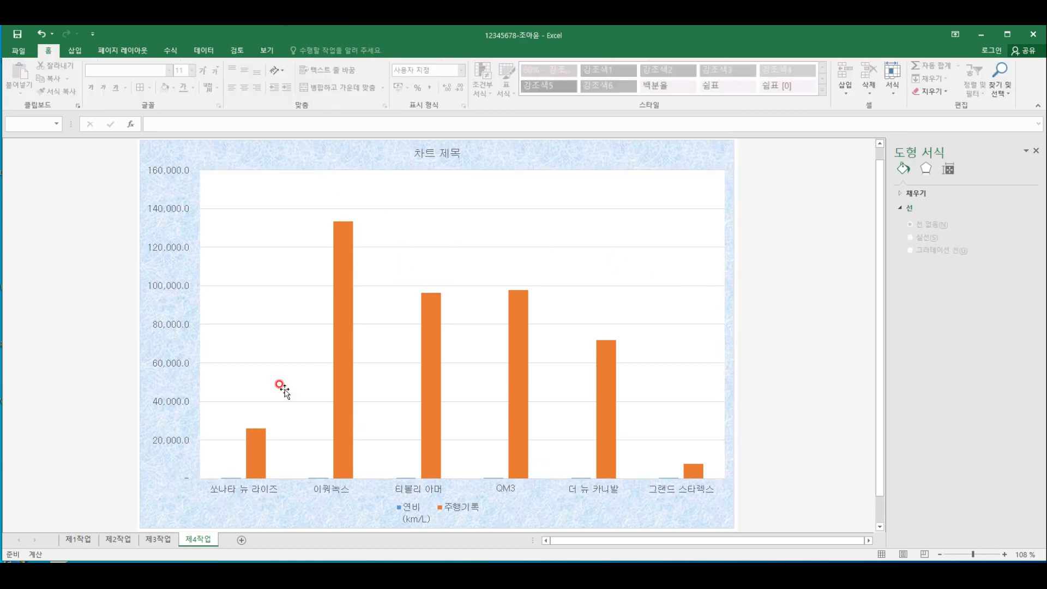
# Check the title conditions on sheet 제1작업, and make the 제4작업 chart title 20 pt and bold
pyautogui.click(77, 540)
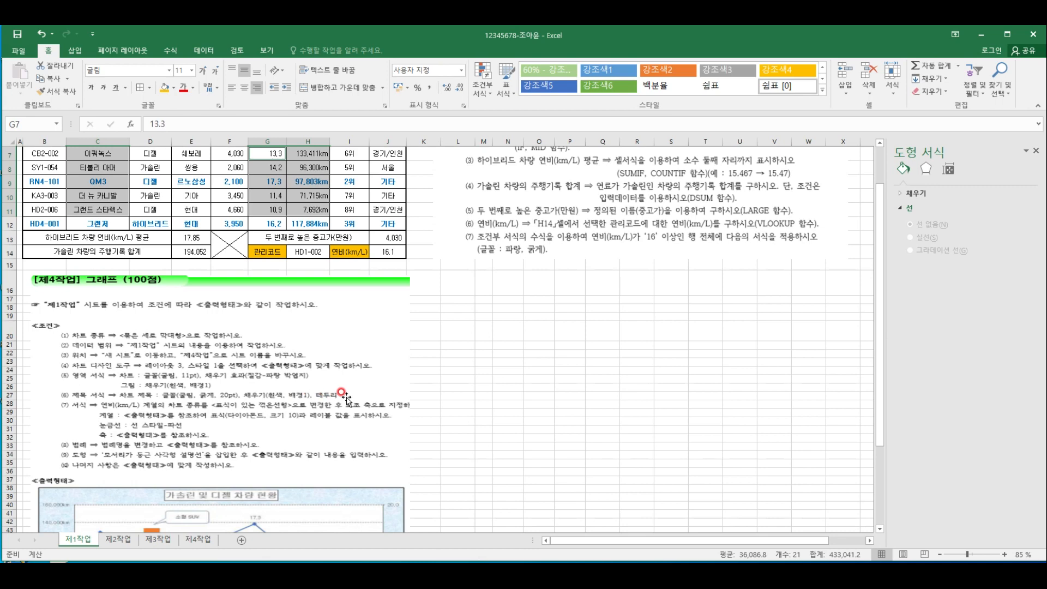
pyautogui.click(195, 540)
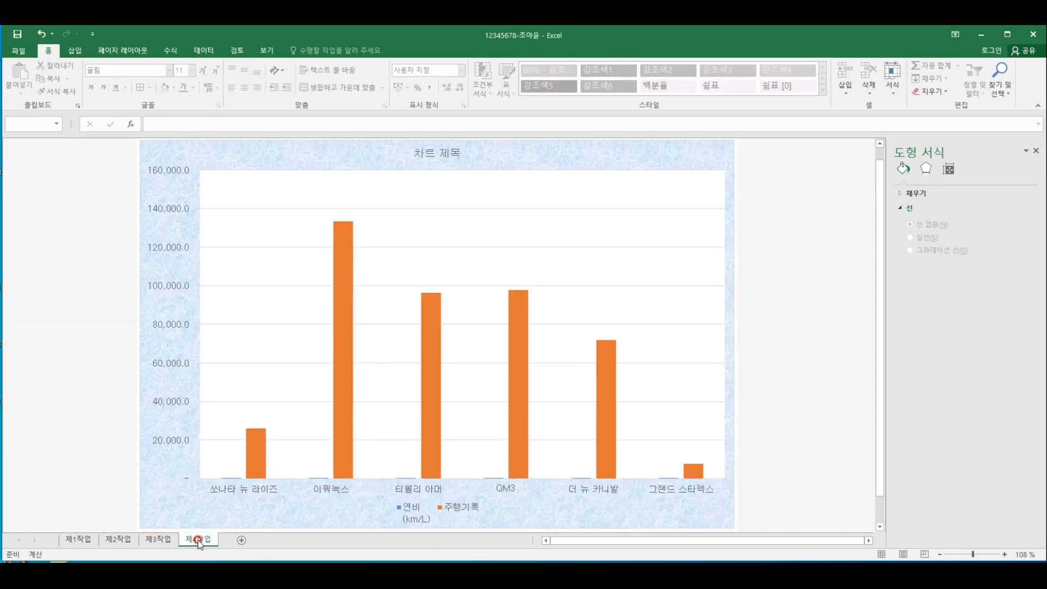
pyautogui.click(445, 151)
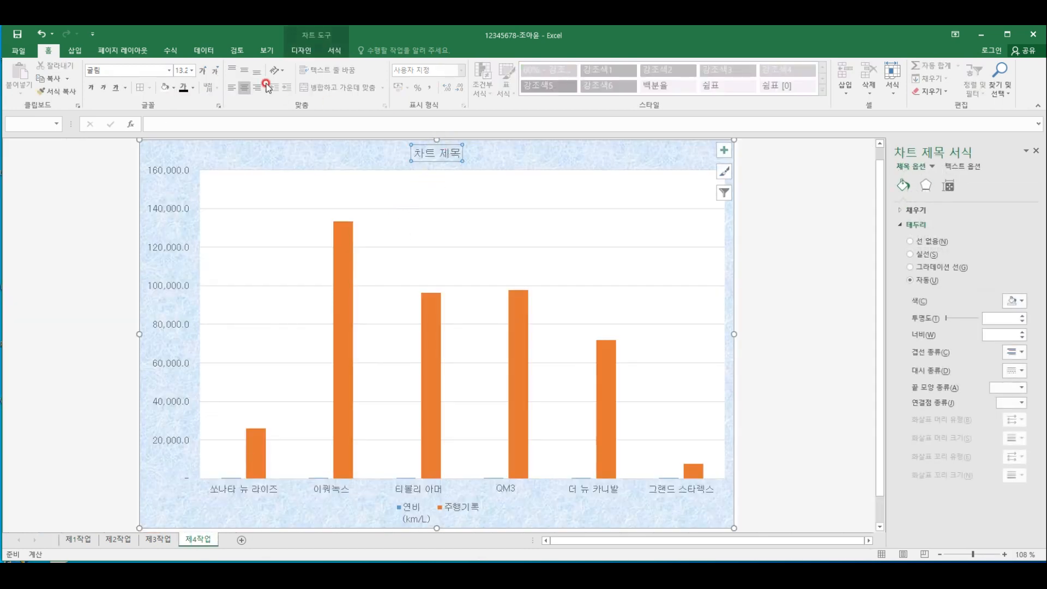
pyautogui.click(183, 70)
pyautogui.press('Return')
pyautogui.click(93, 87)
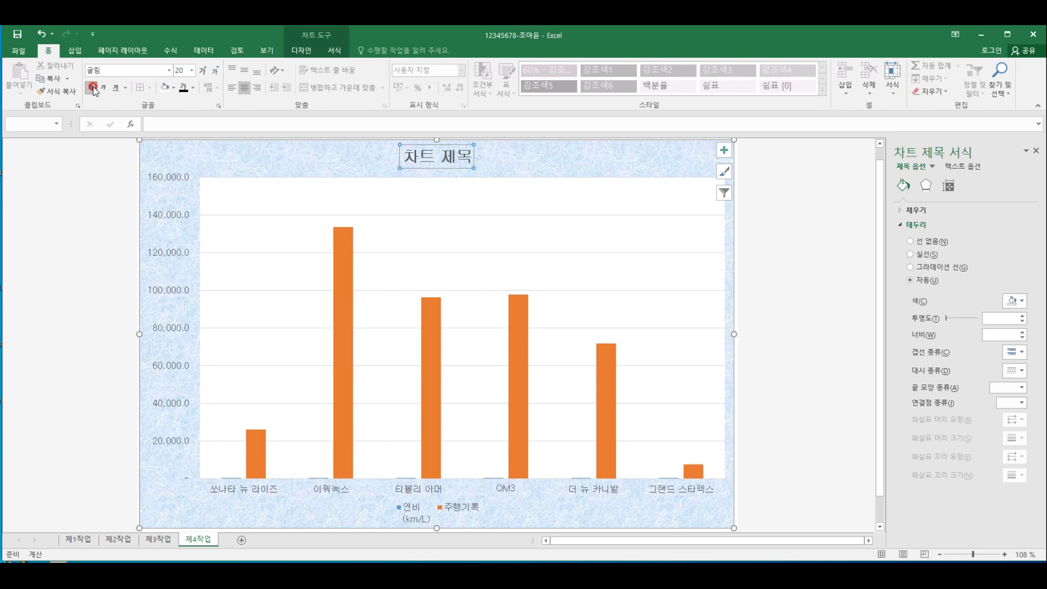
# Fill the chart title box with white, background 1 and give it a solid black outline
pyautogui.click(173, 90)
pyautogui.click(165, 127)
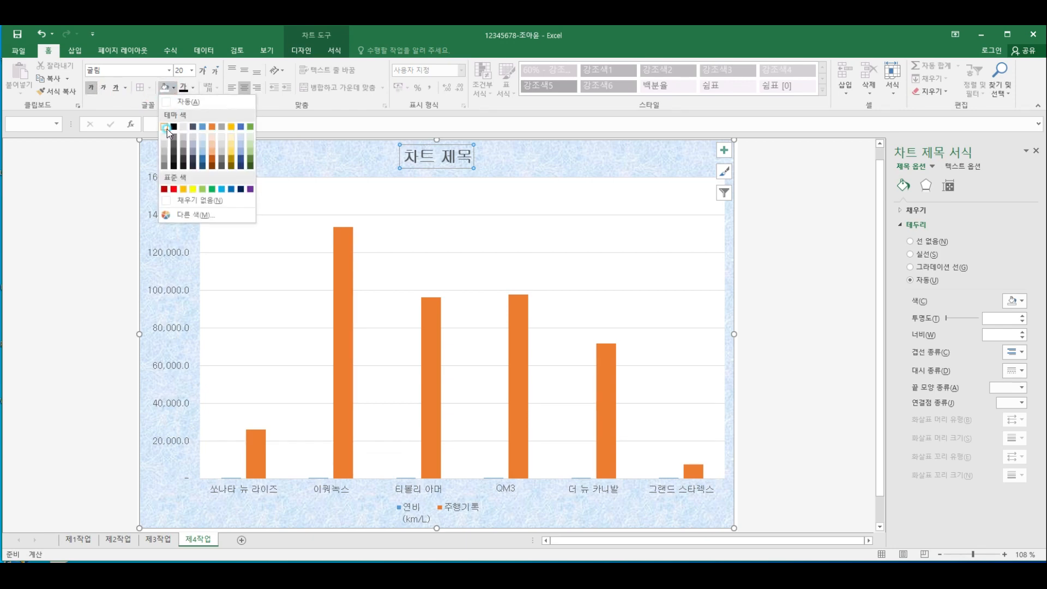
pyautogui.click(166, 128)
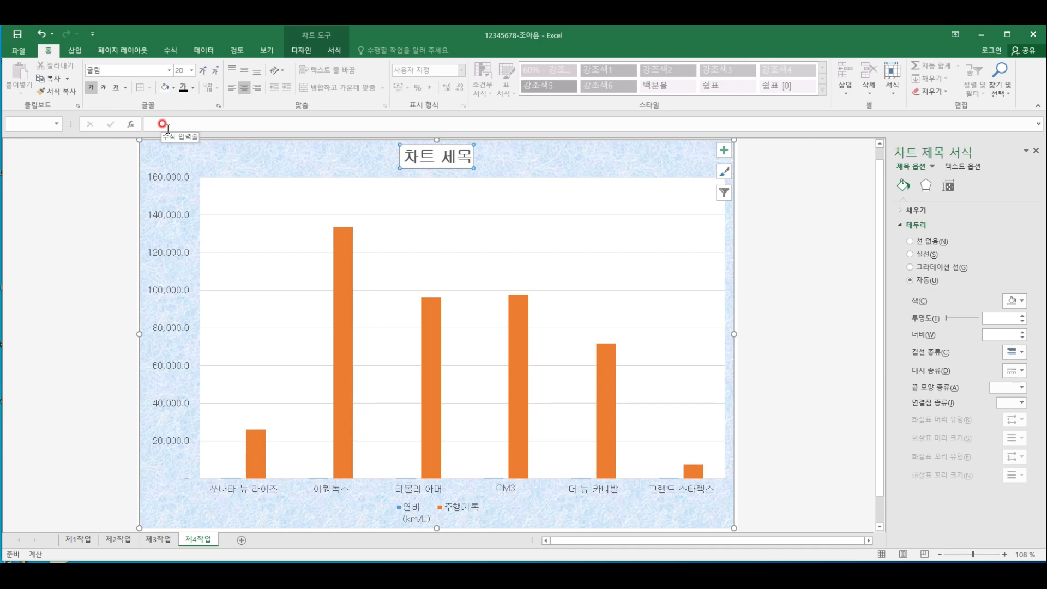
pyautogui.click(337, 51)
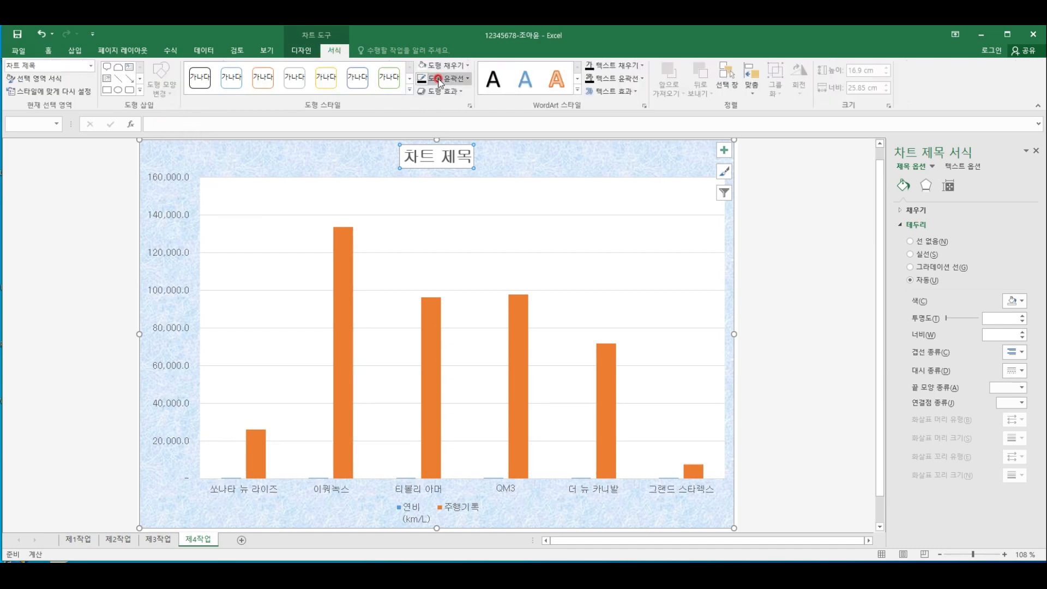
pyautogui.click(436, 78)
pyautogui.click(431, 117)
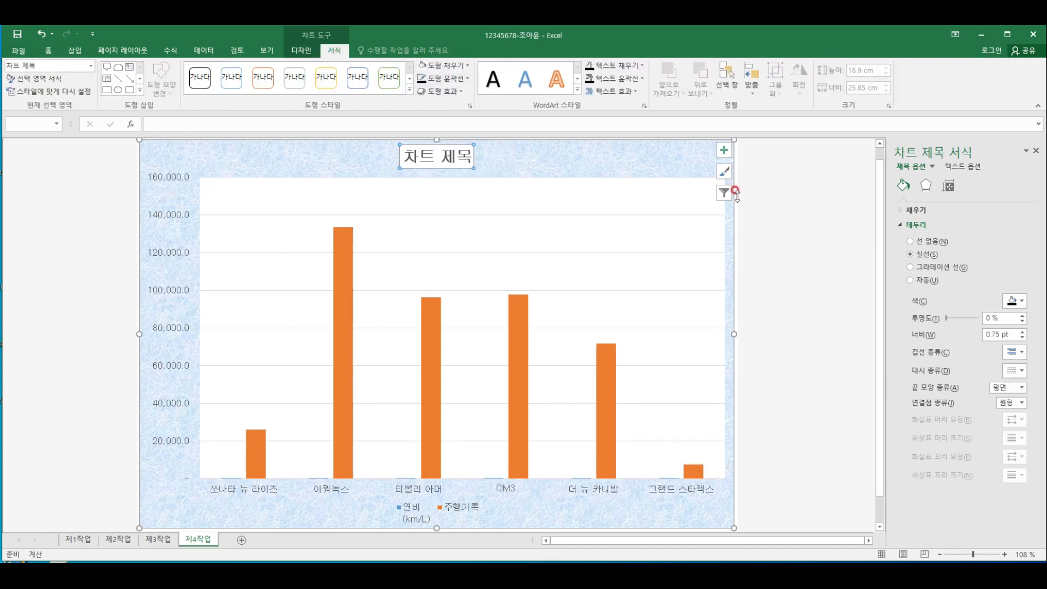
pyautogui.click(785, 209)
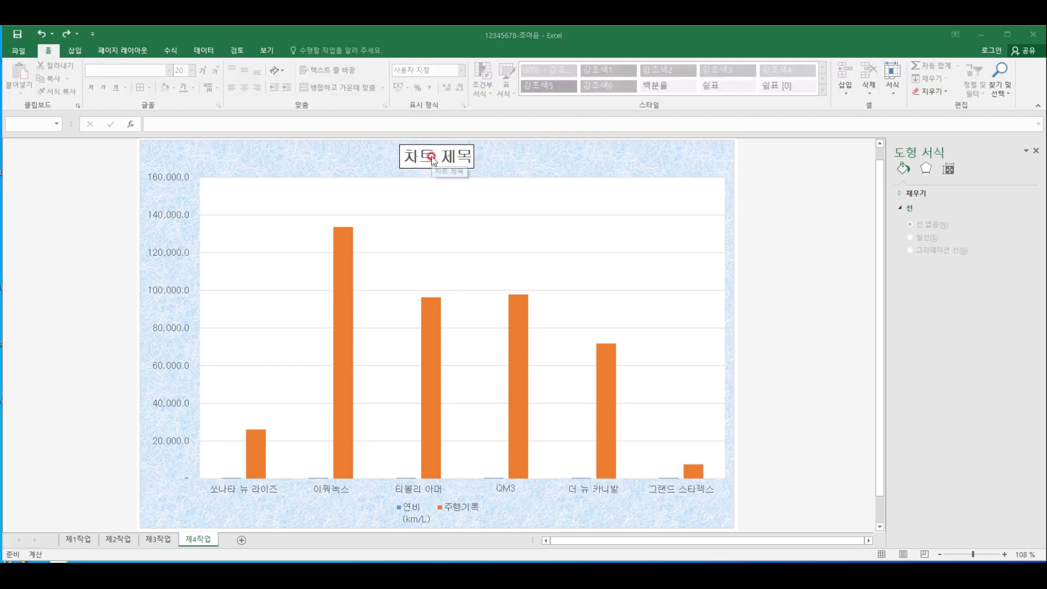
# Replace the chart title text with "가솔린 및 디젤 차량 현황"
pyautogui.click(427, 156)
pyautogui.click(434, 155)
pyautogui.tripleClick(445, 158)
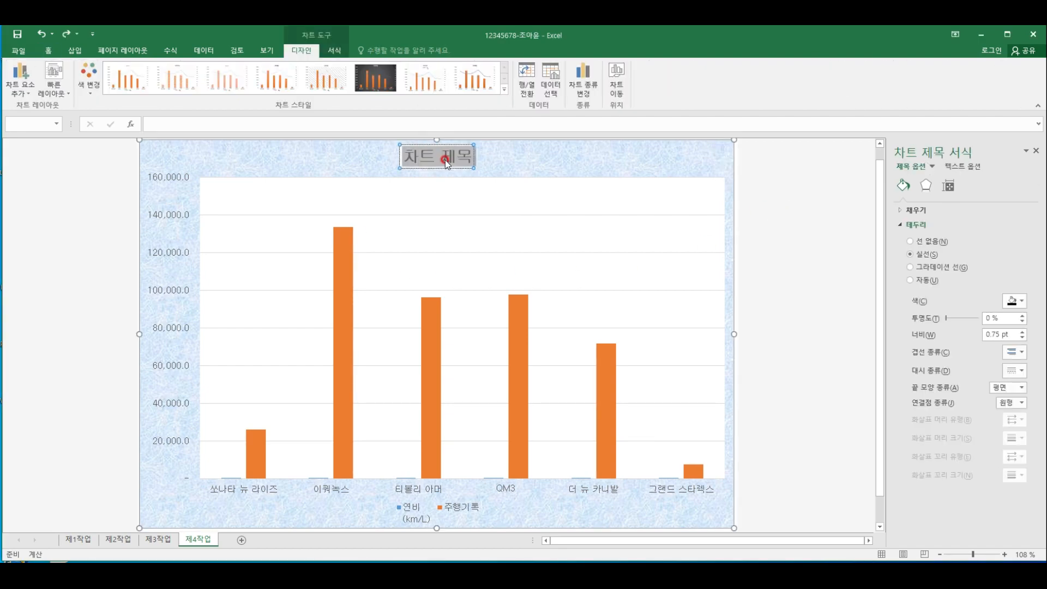
pyautogui.write('가솔린 및 디젤 차량 현회')
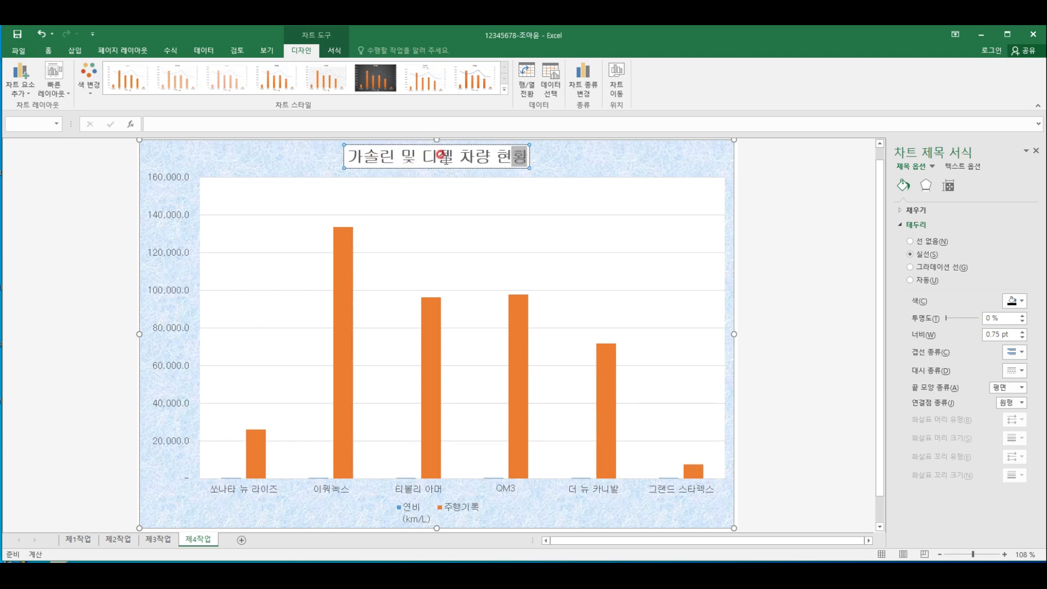
# Set the font color of the whole chart title text to black
pyautogui.moveTo(347, 157); pyautogui.dragTo(440, 151)
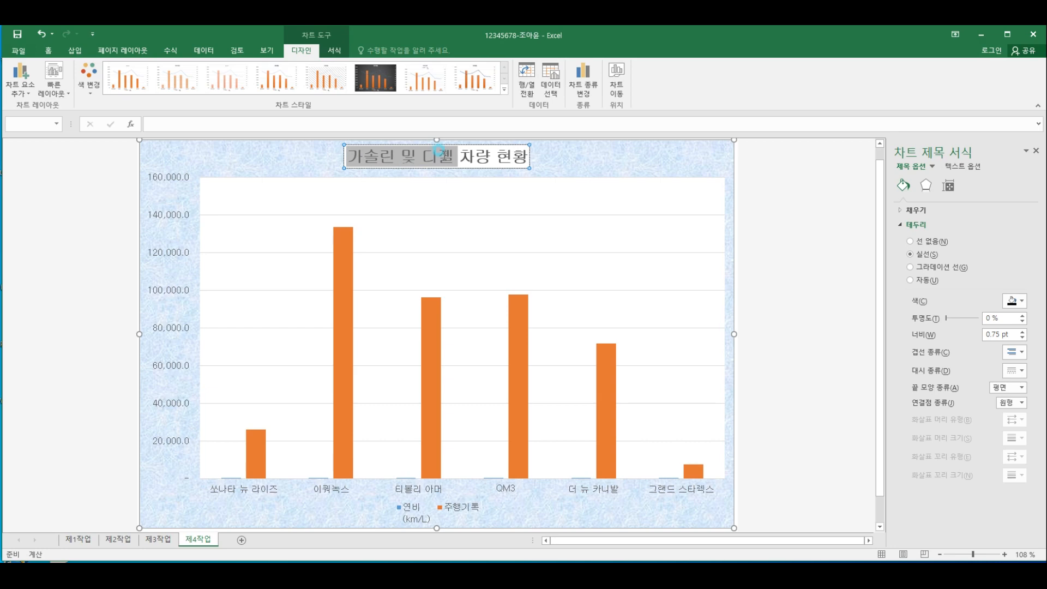
pyautogui.moveTo(494, 154); pyautogui.dragTo(530, 157)
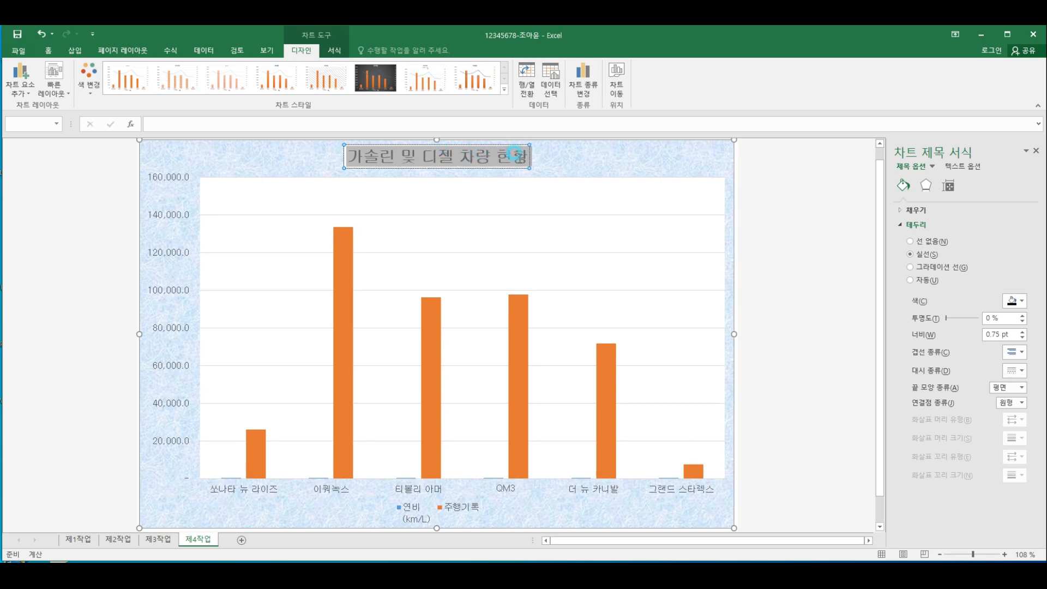
pyautogui.click(48, 50)
pyautogui.click(184, 87)
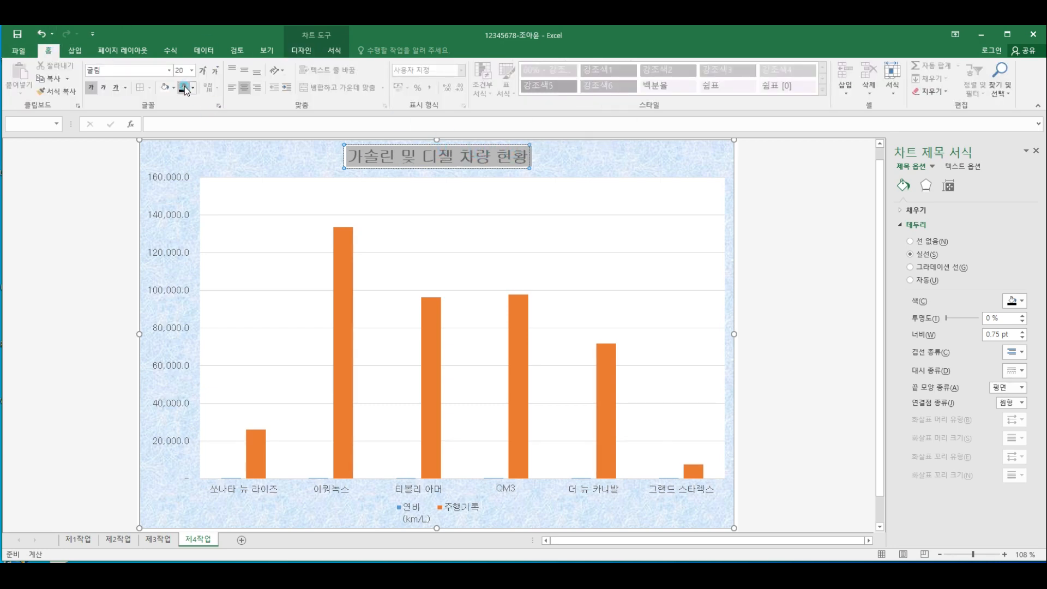
pyautogui.click(775, 185)
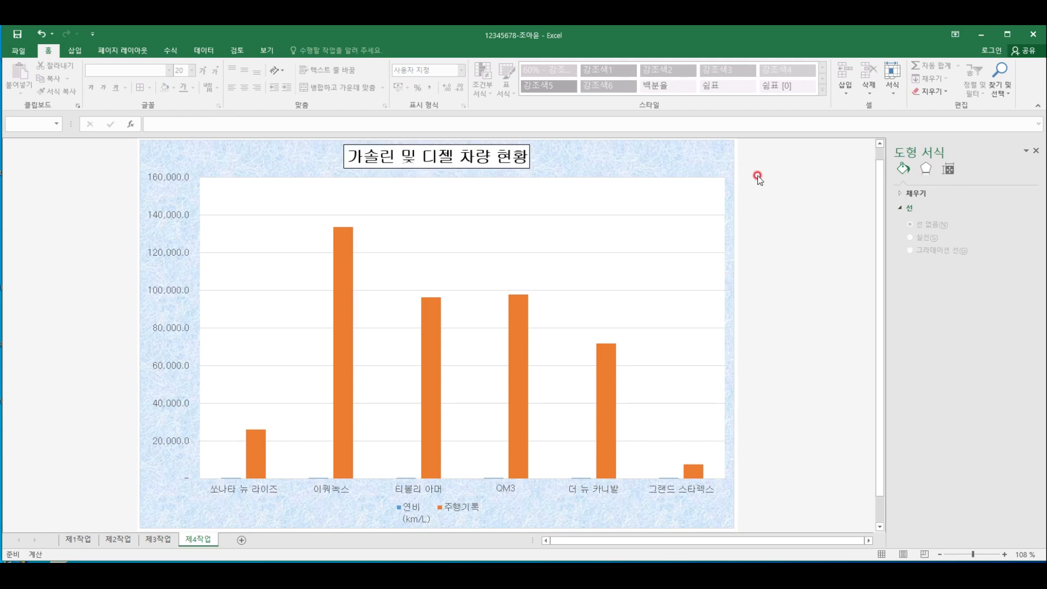
# Check the series conditions on sheet 제1작업, and change the 제4작업 chart's 연비(km/L) series to a line with markers on the secondary axis
pyautogui.click(82, 540)
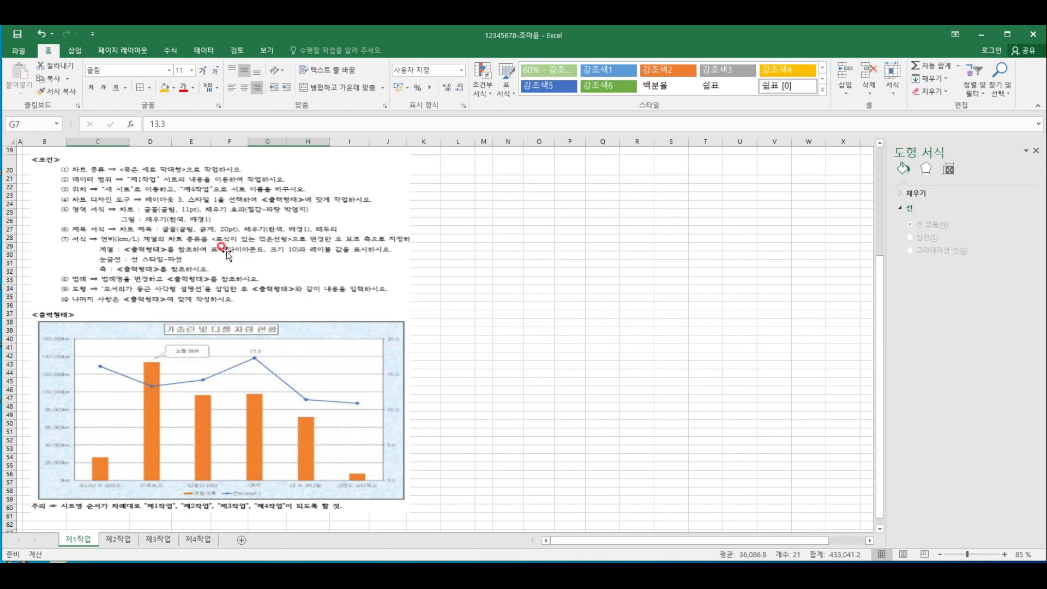
pyautogui.click(198, 540)
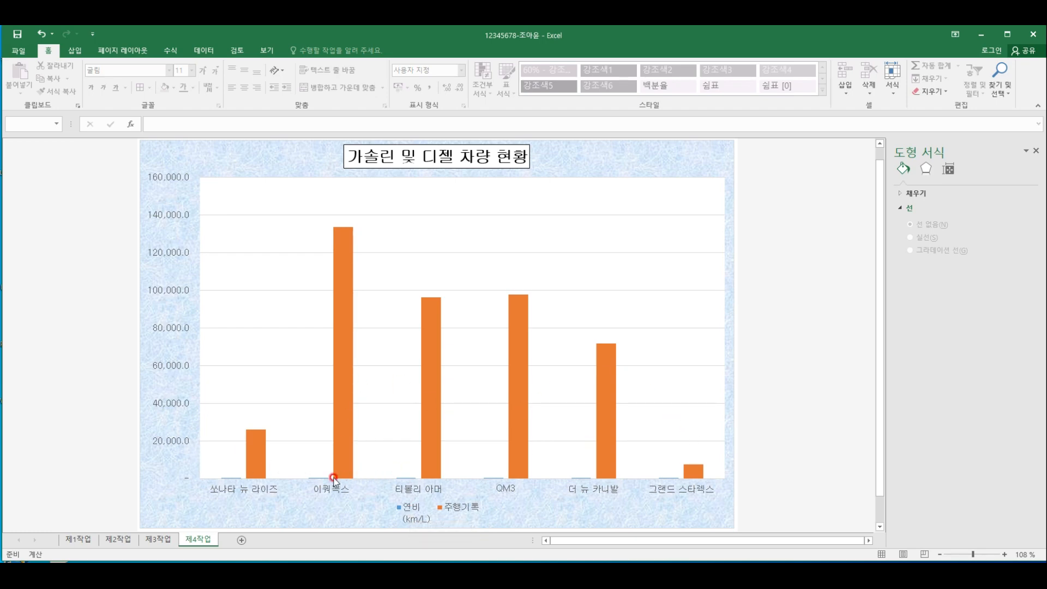
pyautogui.click(311, 478)
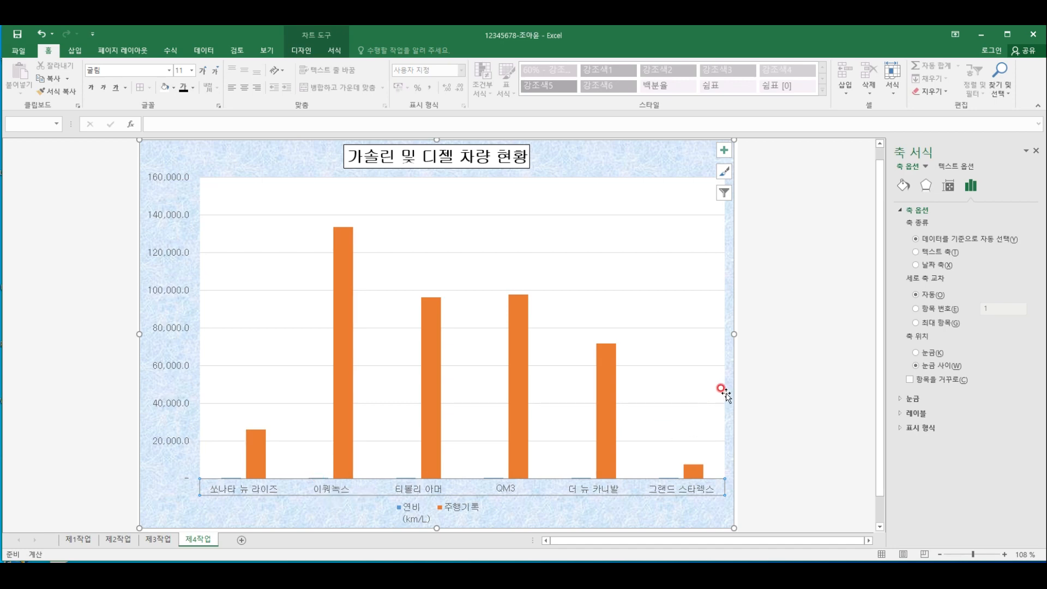
pyautogui.click(855, 416)
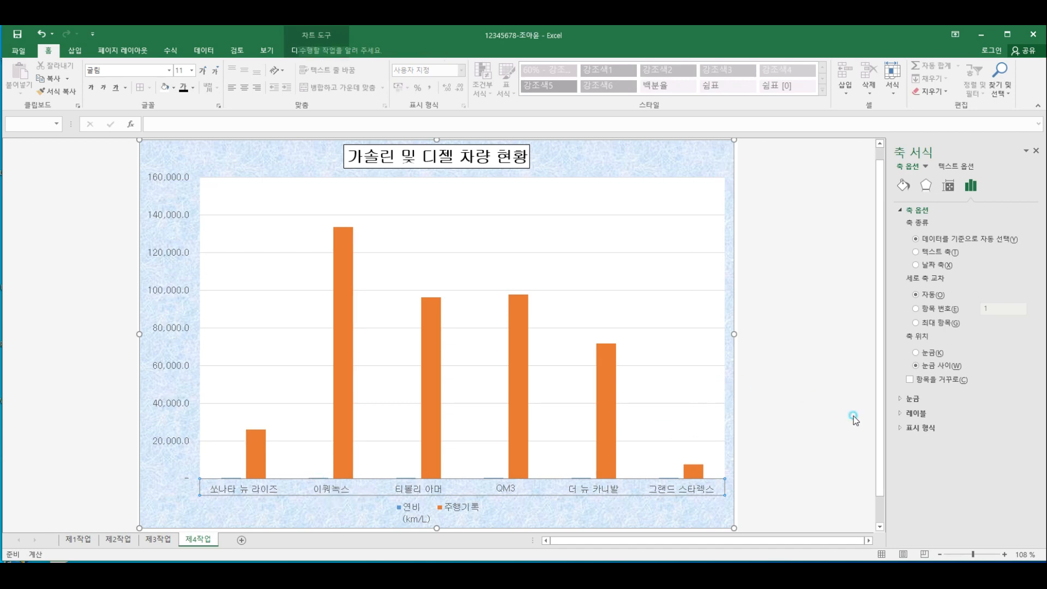
pyautogui.click(349, 255)
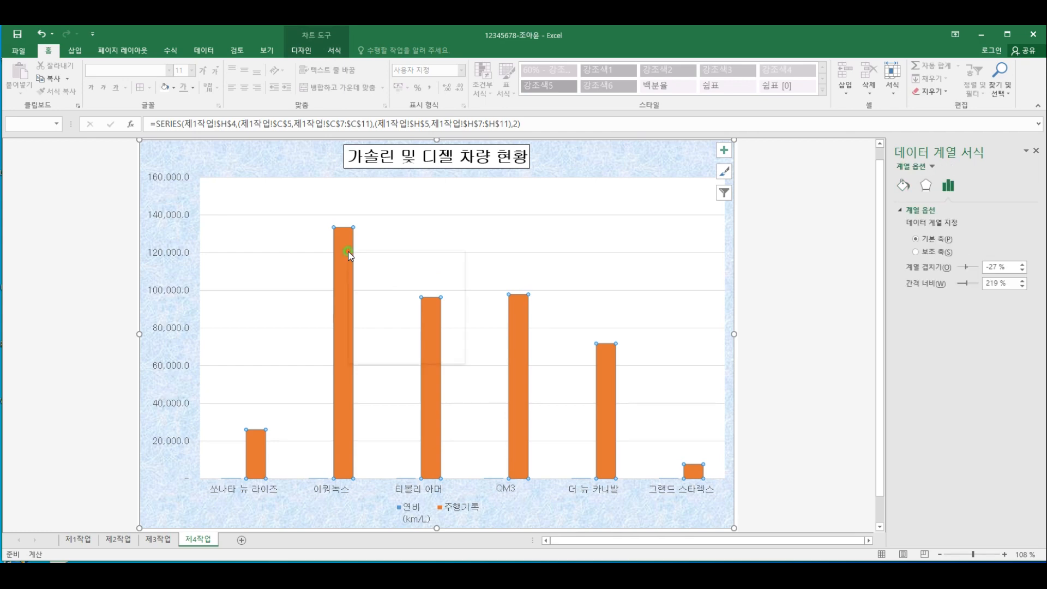
pyautogui.rightClick(349, 253)
pyautogui.click(393, 288)
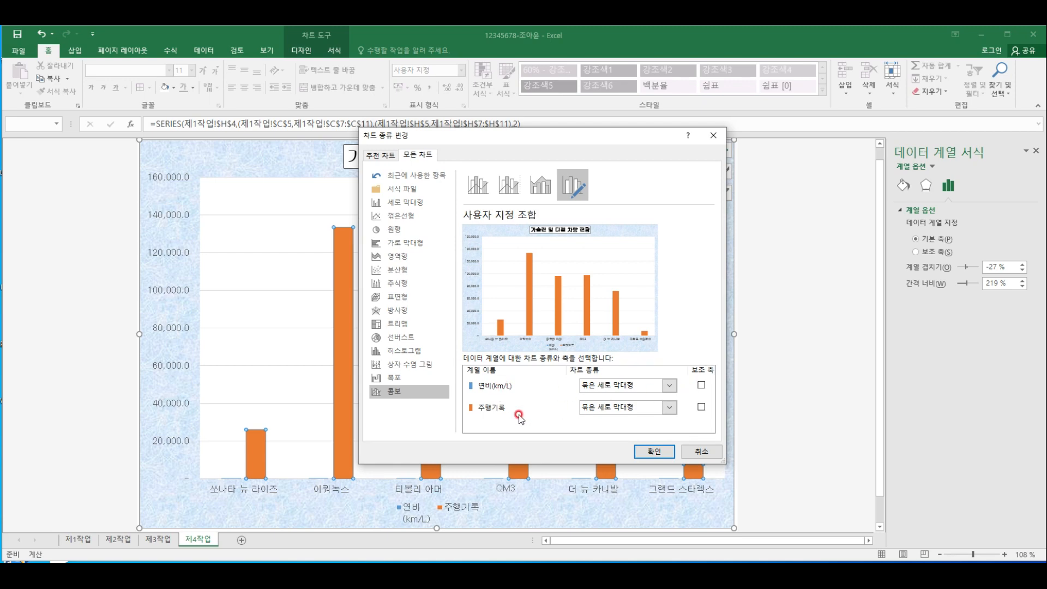
pyautogui.click(643, 386)
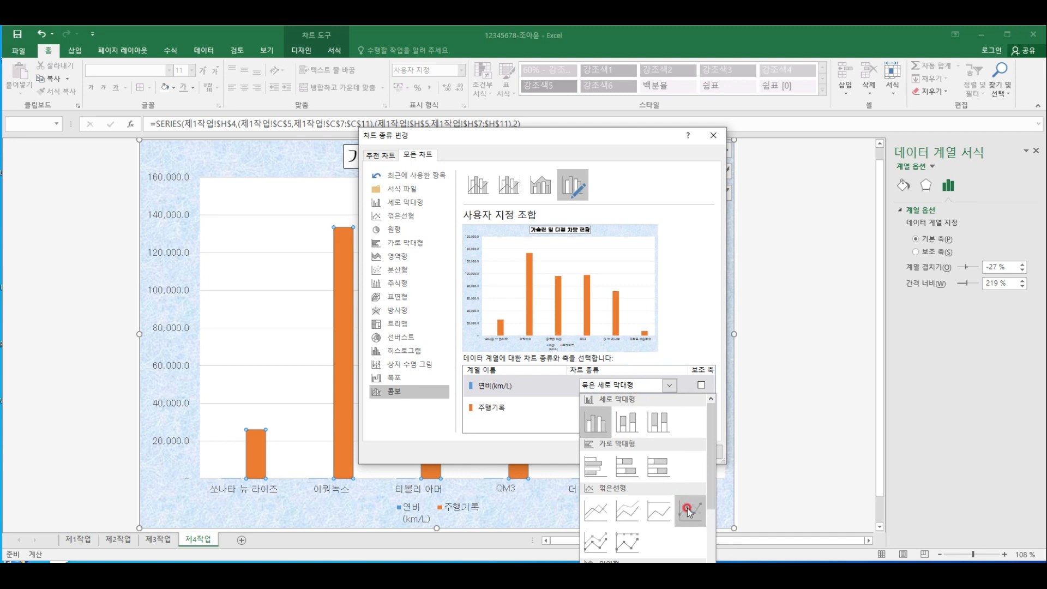
pyautogui.click(689, 512)
pyautogui.click(701, 386)
pyautogui.click(655, 453)
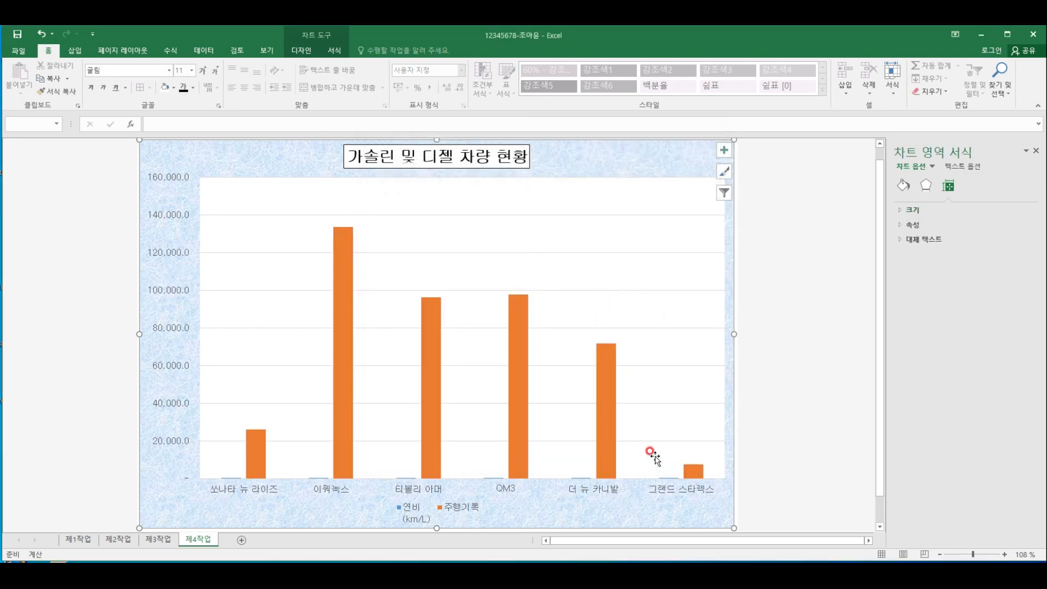
pyautogui.click(805, 374)
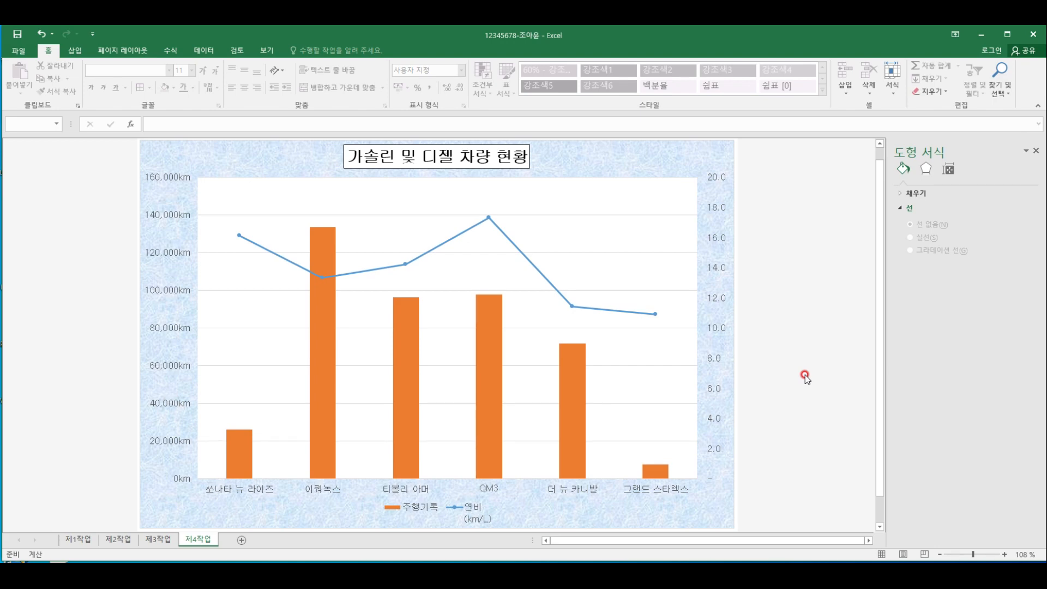
# Give the 연비(km/L) line series built-in diamond markers of size 10
pyautogui.click(487, 217)
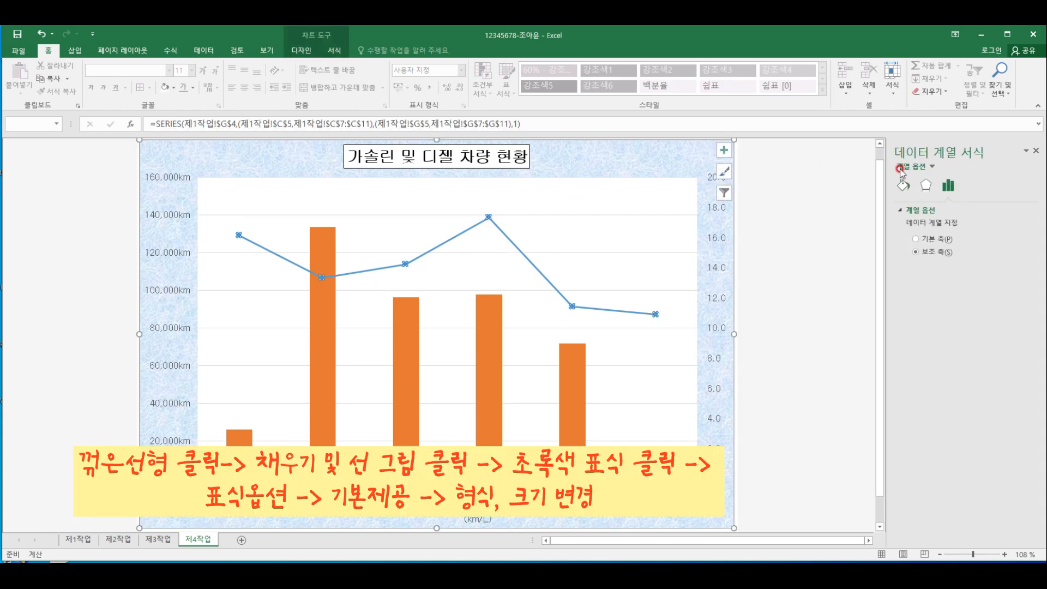
pyautogui.click(905, 187)
pyautogui.click(938, 214)
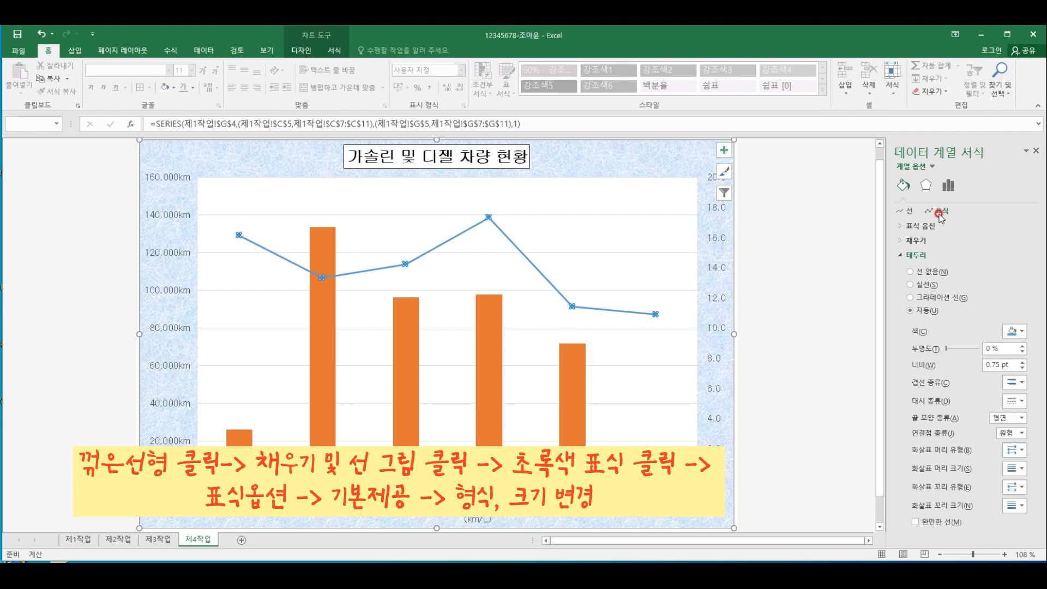
pyautogui.click(897, 227)
pyautogui.click(945, 280)
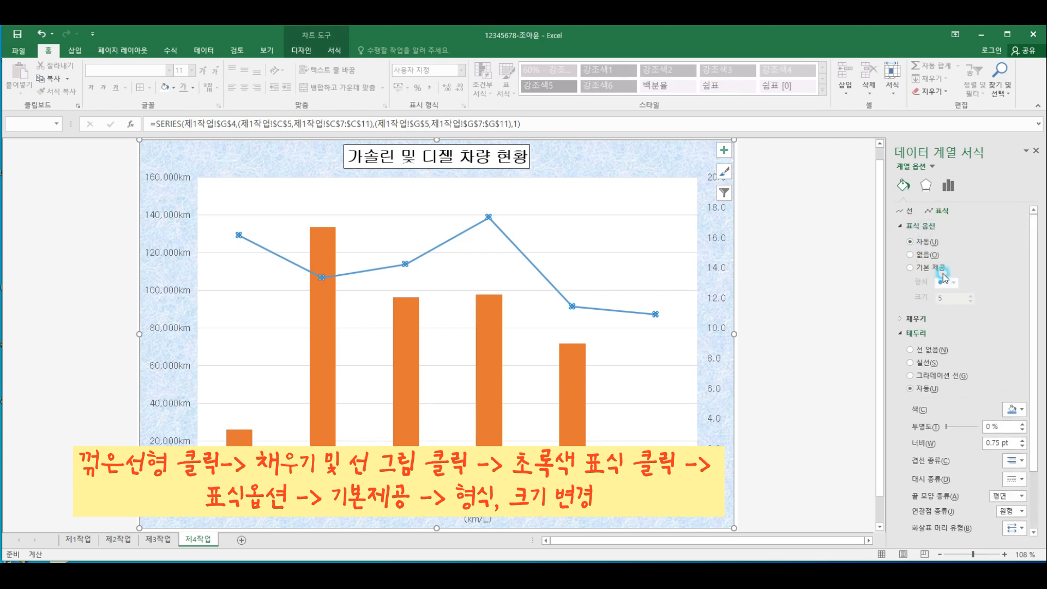
pyautogui.click(950, 282)
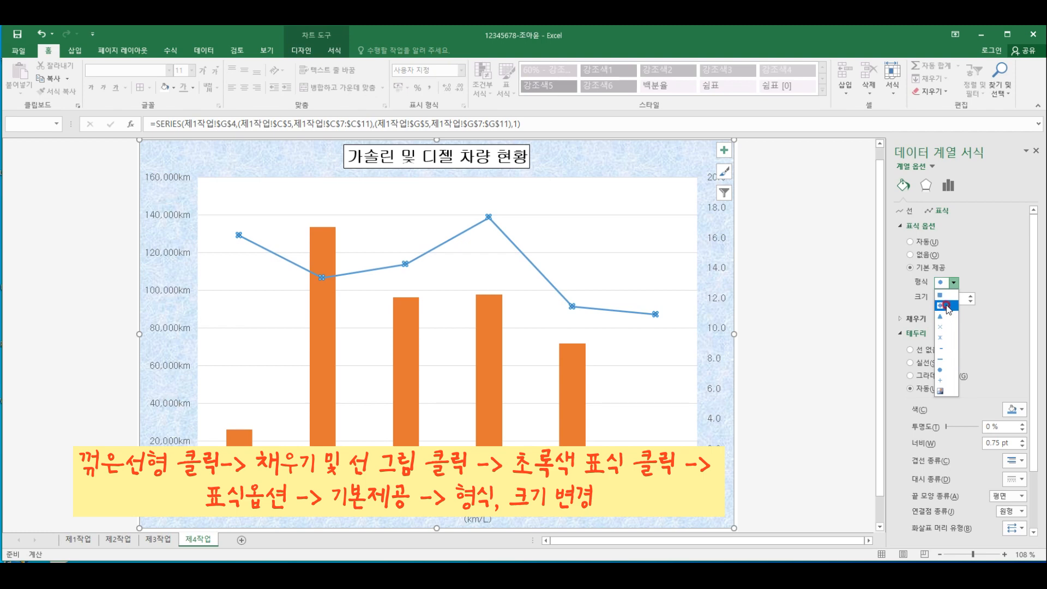
pyautogui.click(947, 306)
pyautogui.click(917, 297)
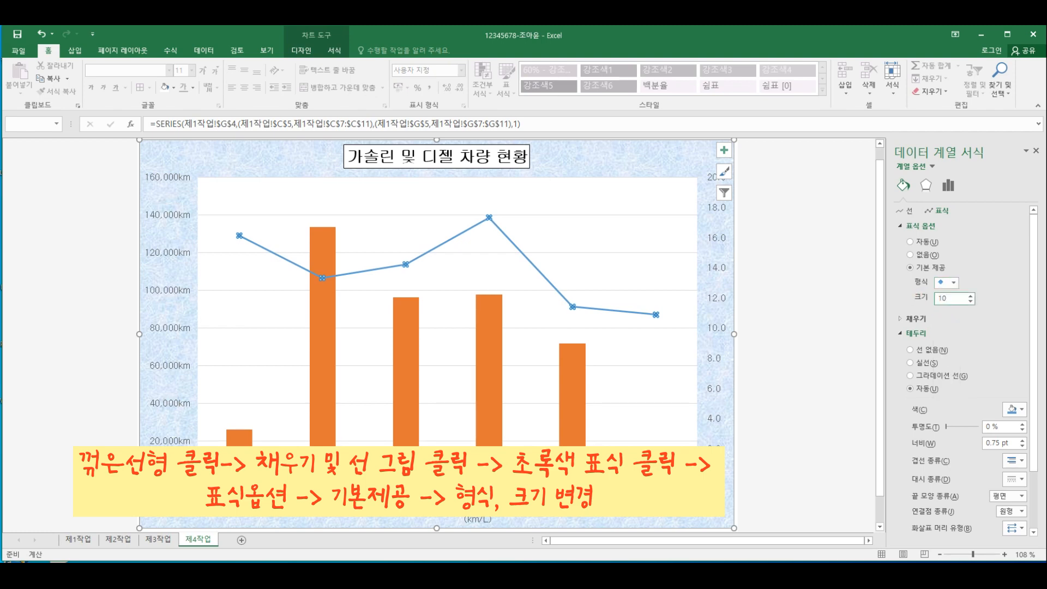
pyautogui.press('Return')
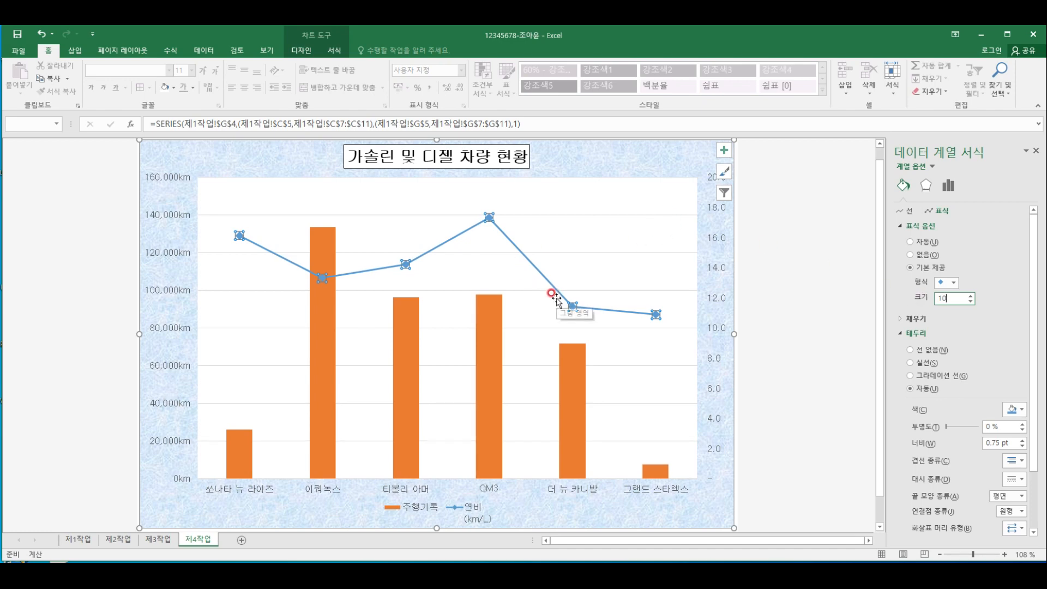
# Add a data label to only the QM3 point of the 연비(km/L) line and position it above the marker
pyautogui.moveTo(492, 219)
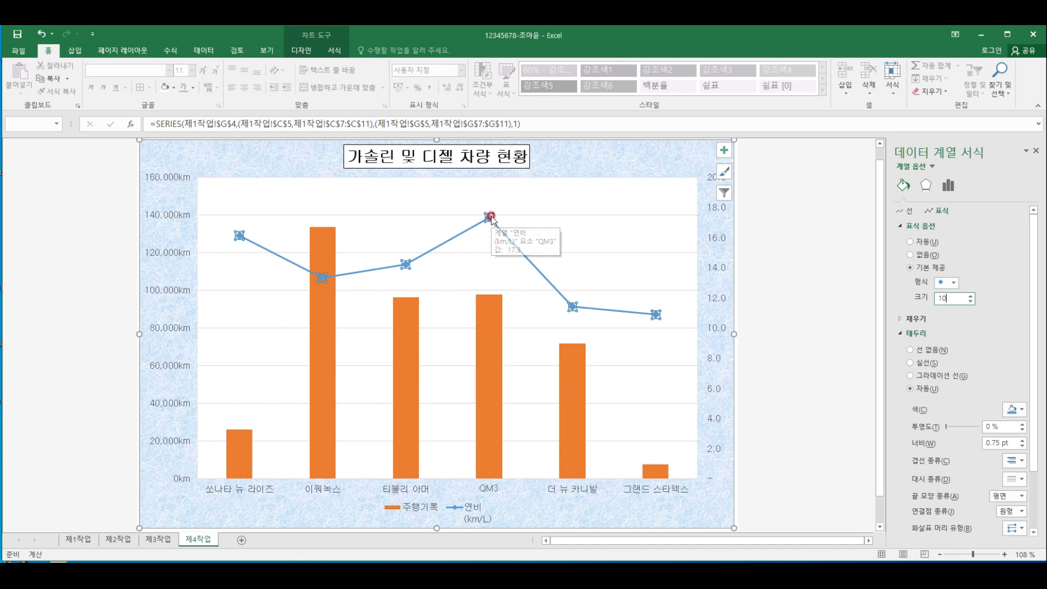
pyautogui.click(489, 218)
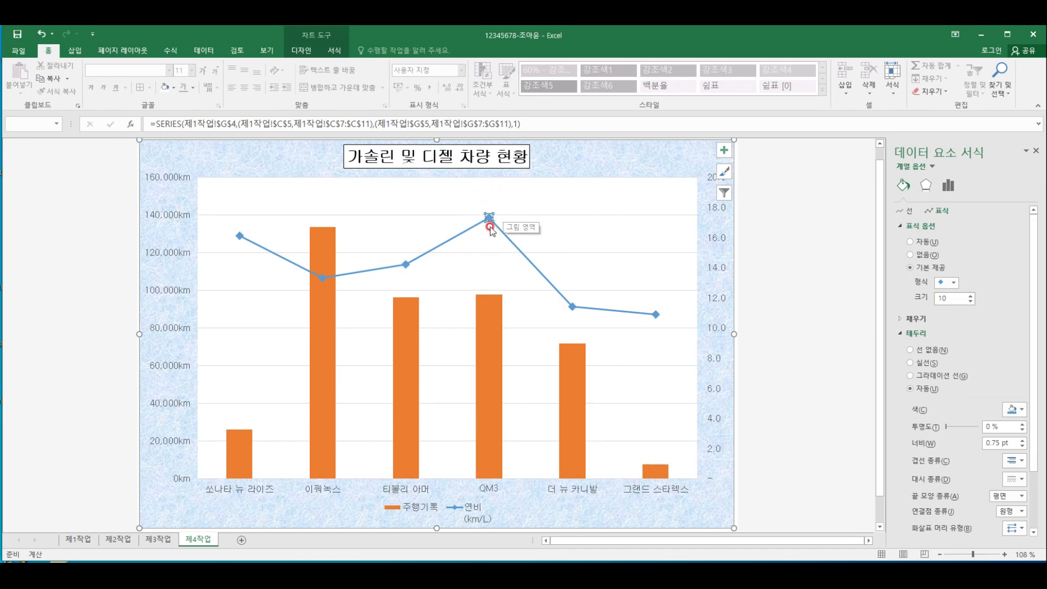
pyautogui.rightClick(489, 218)
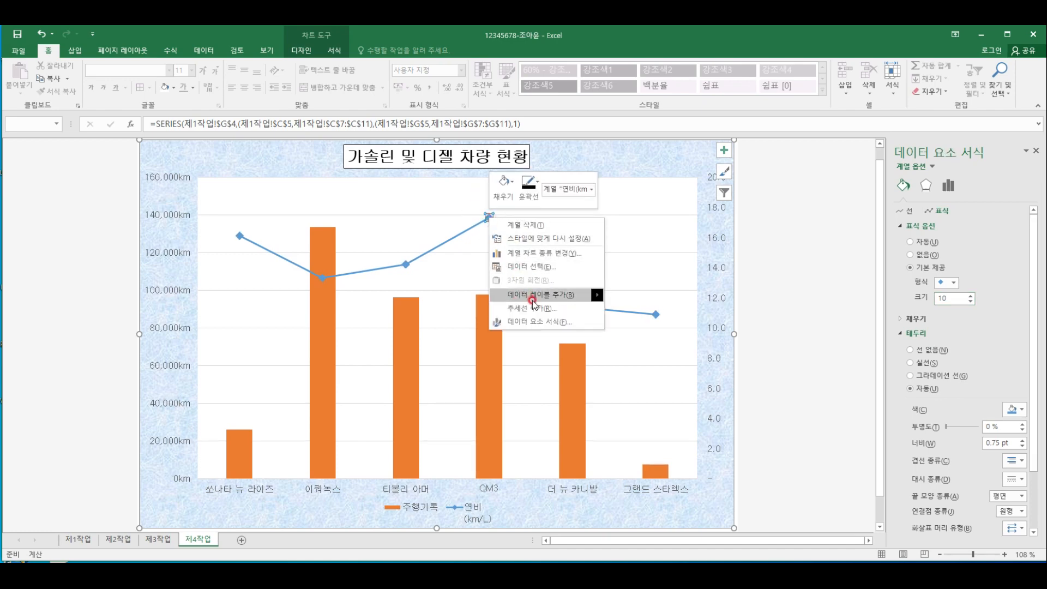
pyautogui.moveTo(545, 295)
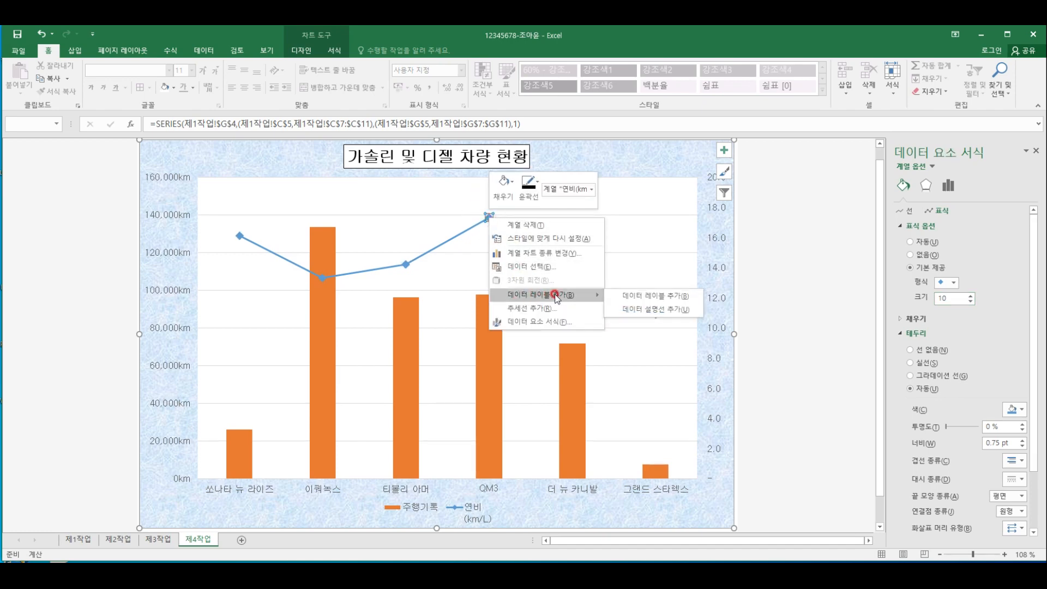
pyautogui.click(655, 297)
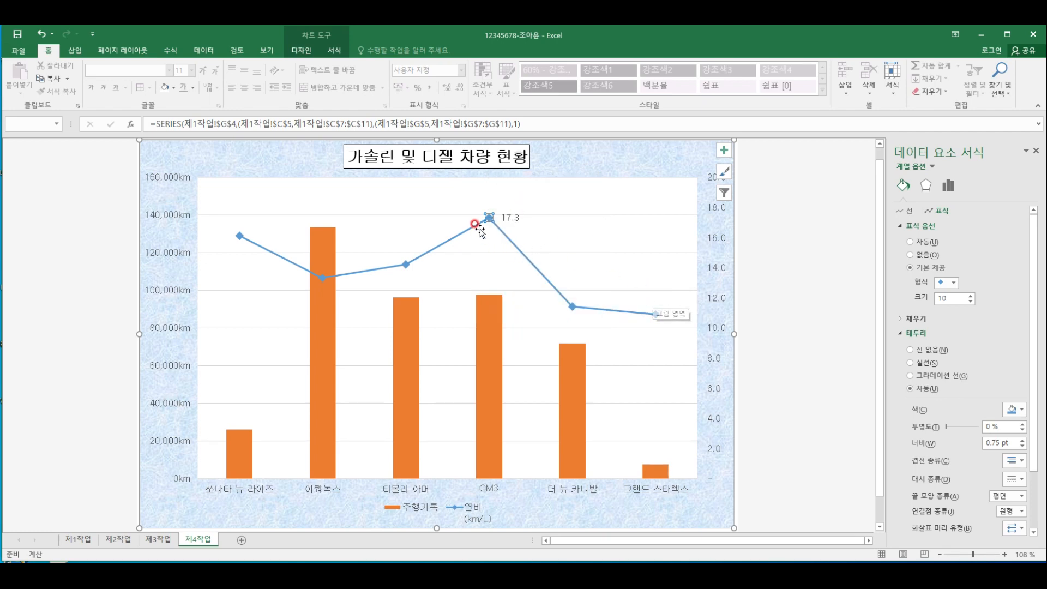
pyautogui.click(512, 219)
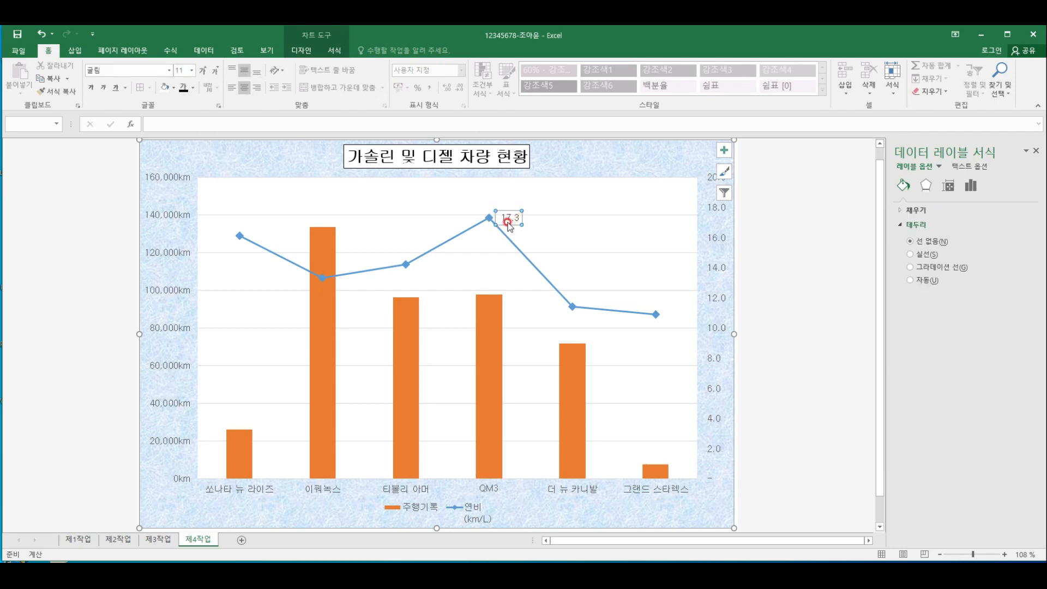
pyautogui.rightClick(507, 222)
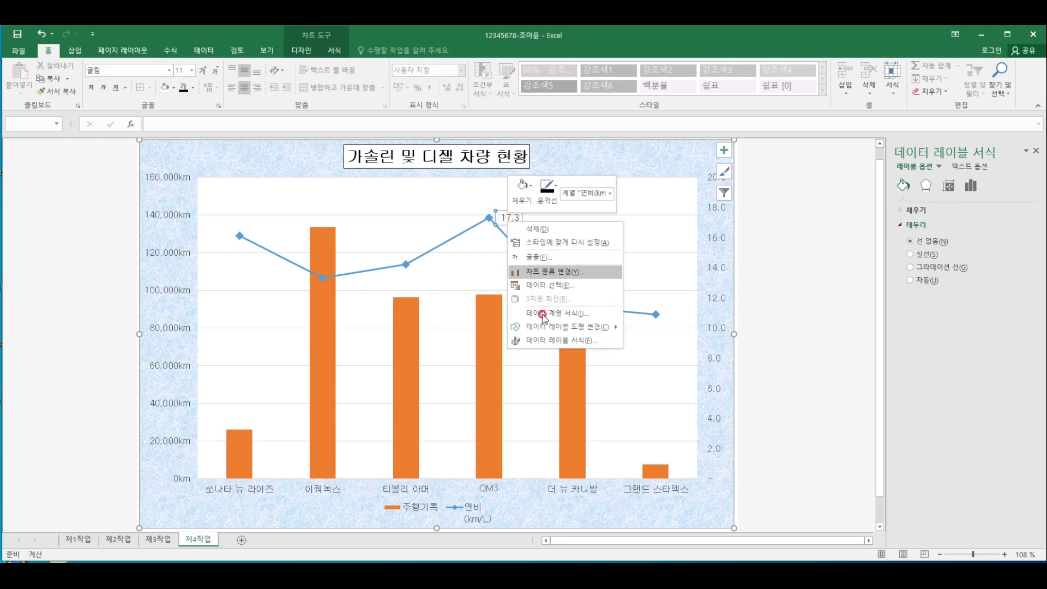
pyautogui.click(570, 341)
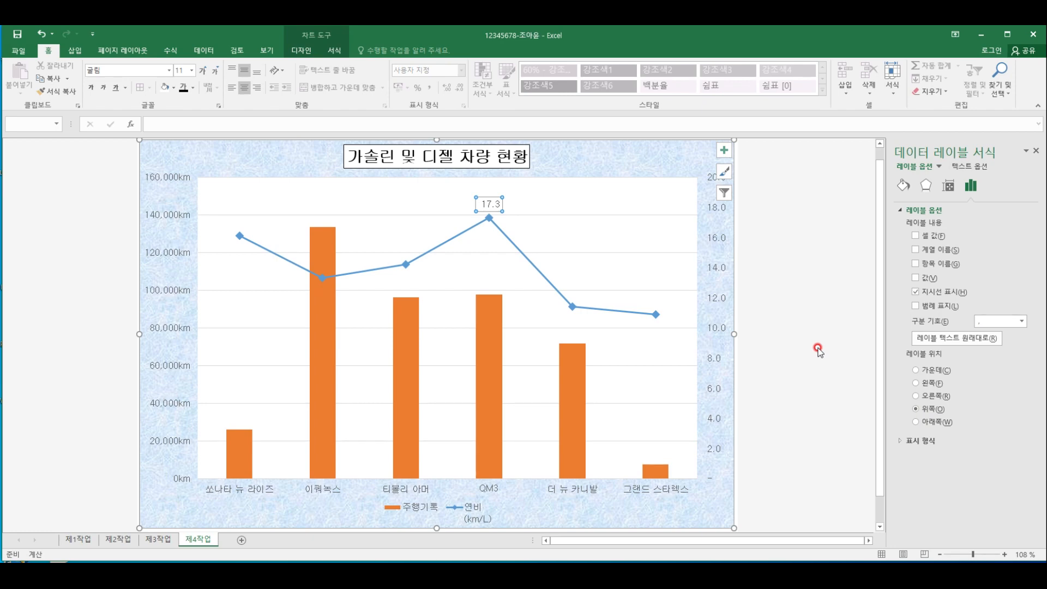
# Change the line style of the chart's major horizontal gridlines to dashed (파선)
pyautogui.click(383, 215)
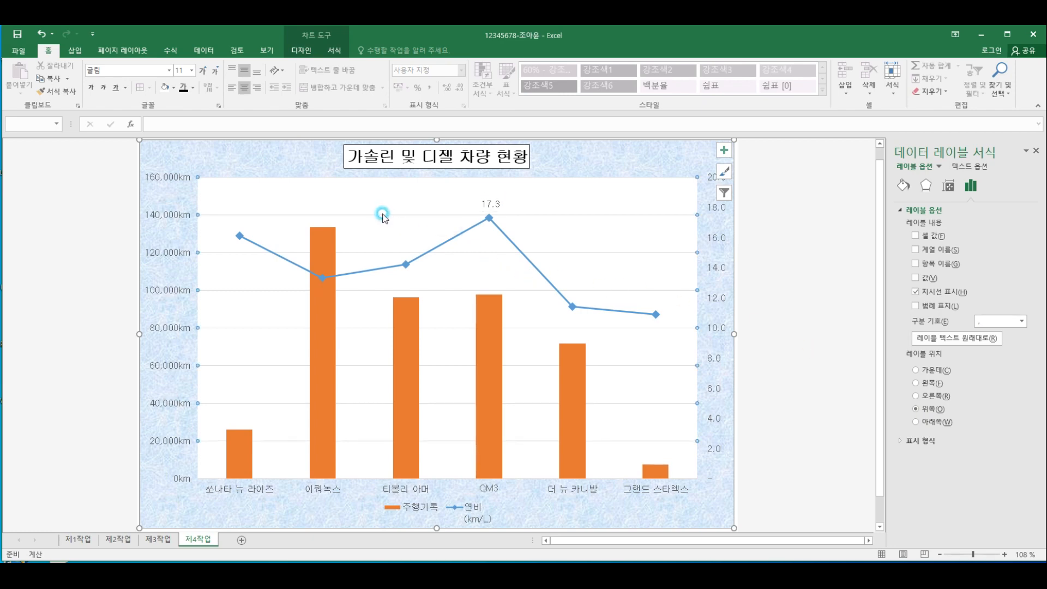
pyautogui.click(335, 51)
pyautogui.click(442, 78)
pyautogui.moveTo(483, 234)
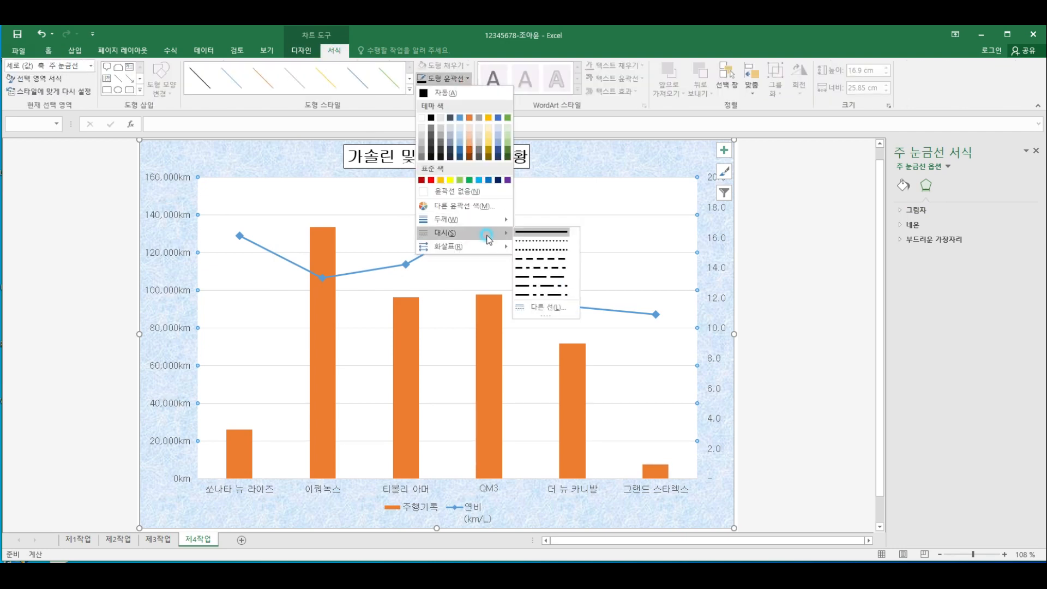
pyautogui.click(546, 260)
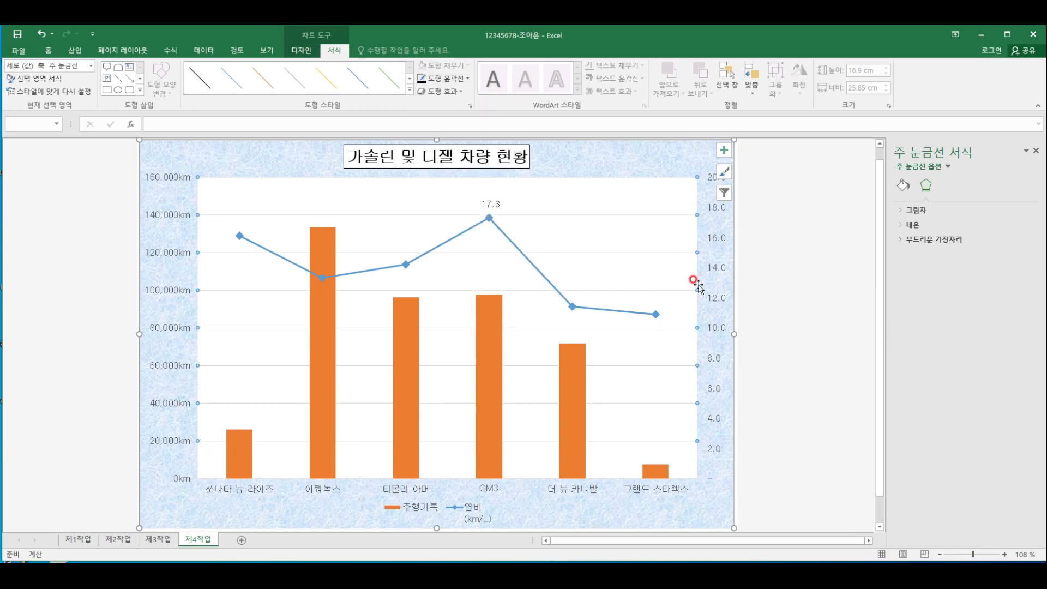
pyautogui.click(348, 301)
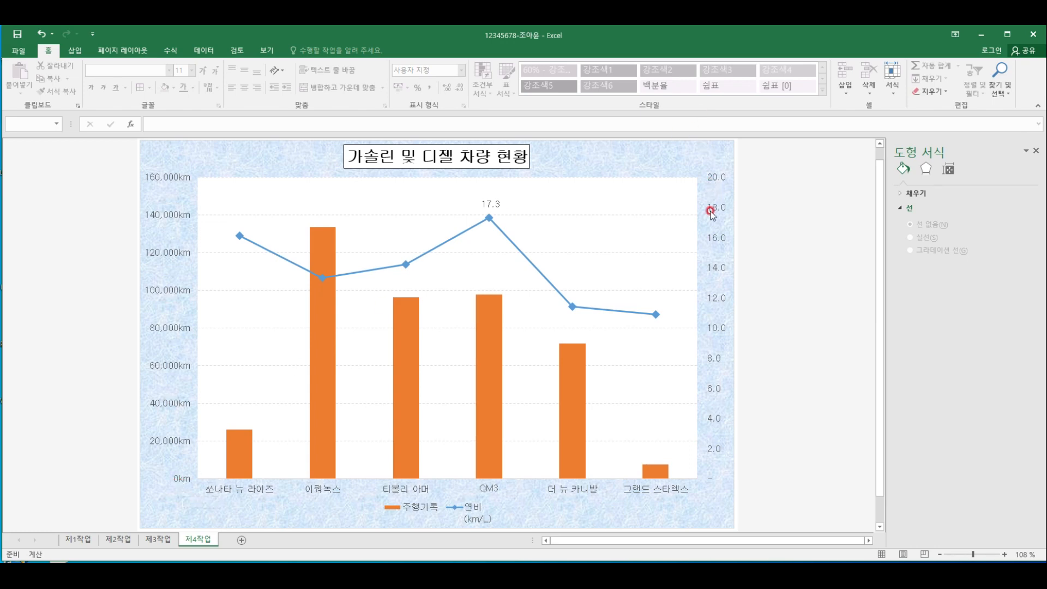
# Set the major unit of the secondary vertical axis to 5
pyautogui.click(720, 178)
pyautogui.click(719, 177)
pyautogui.click(967, 251)
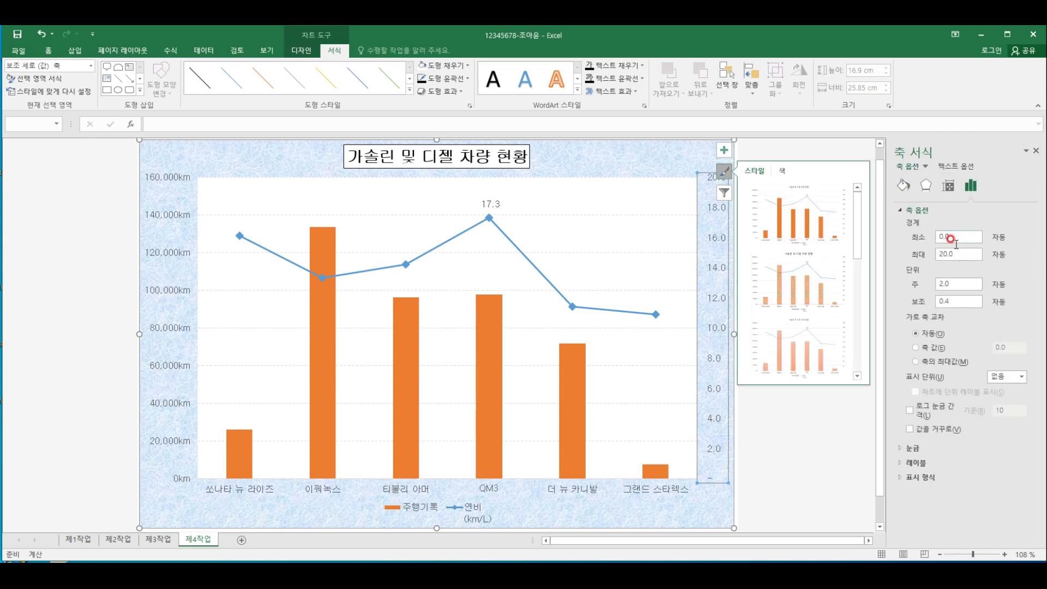
pyautogui.press('Tab')
pyautogui.write('5')
pyautogui.press('Return')
pyautogui.click(710, 377)
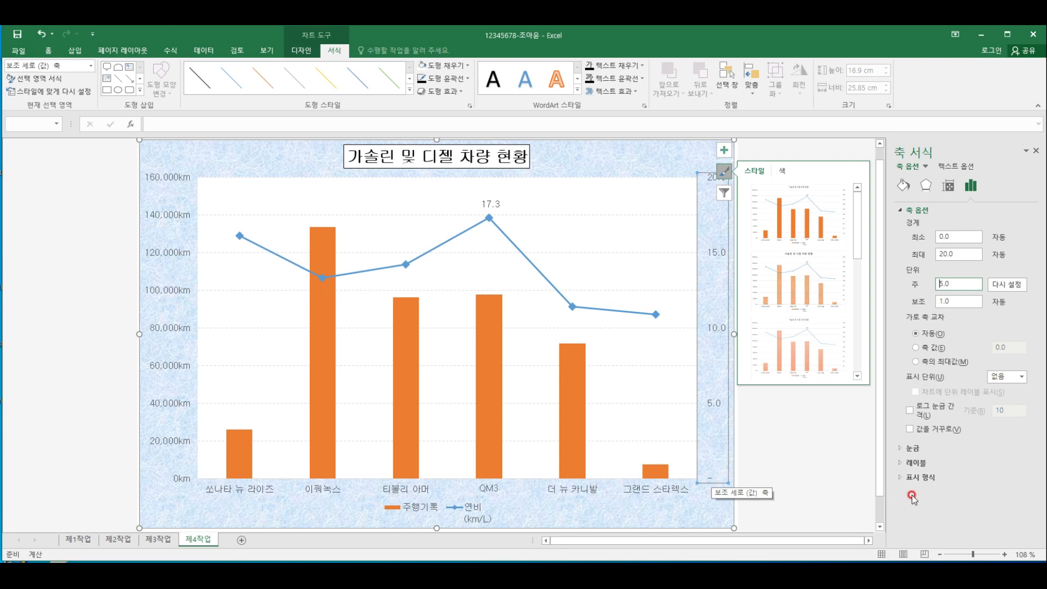
# Change the number format category of the secondary vertical axis to 숫자 (Number)
pyautogui.click(904, 479)
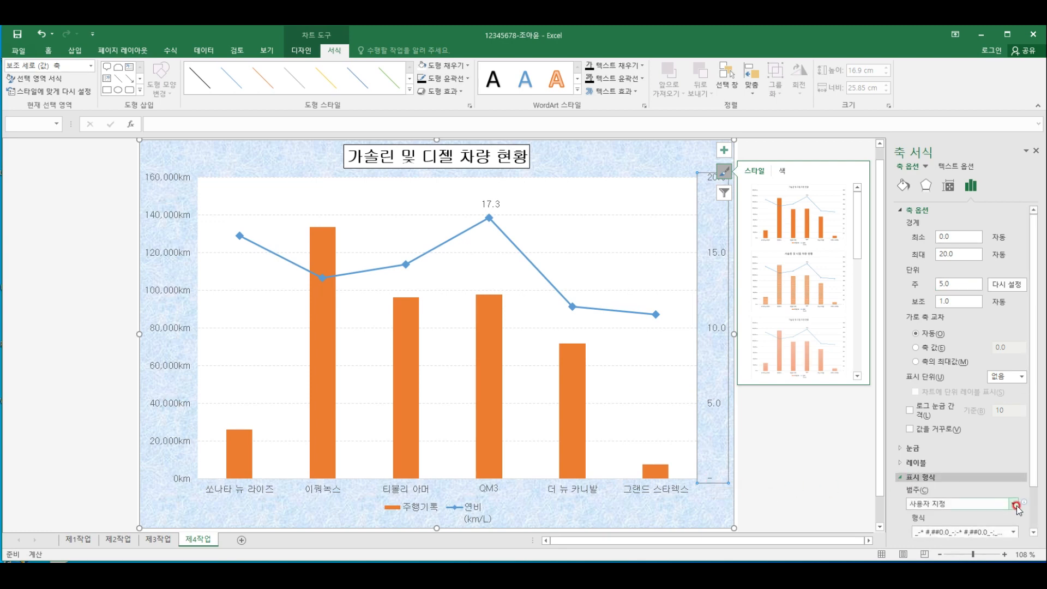
pyautogui.click(1015, 505)
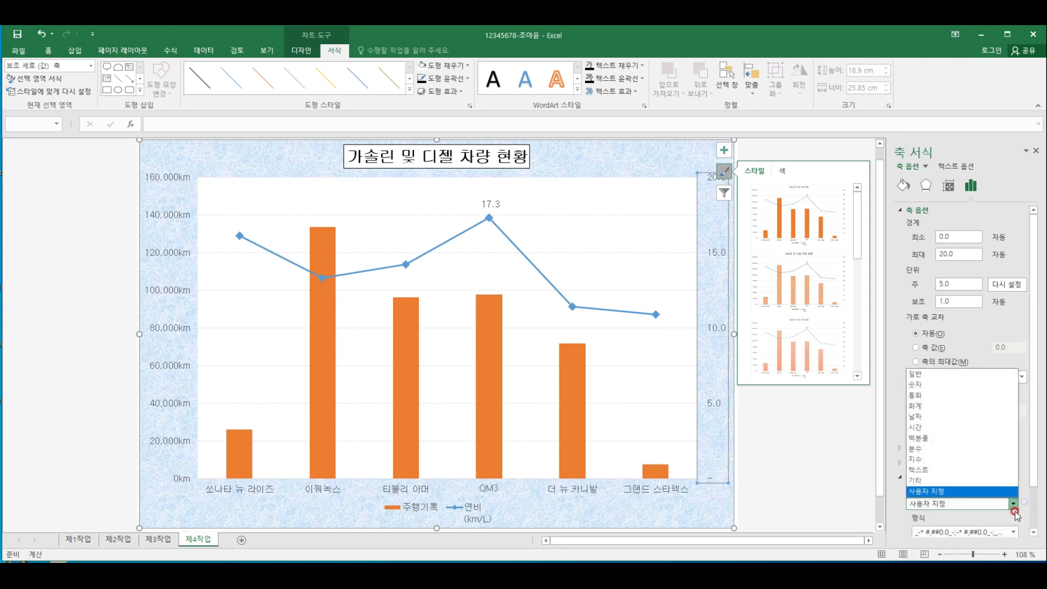
pyautogui.click(927, 385)
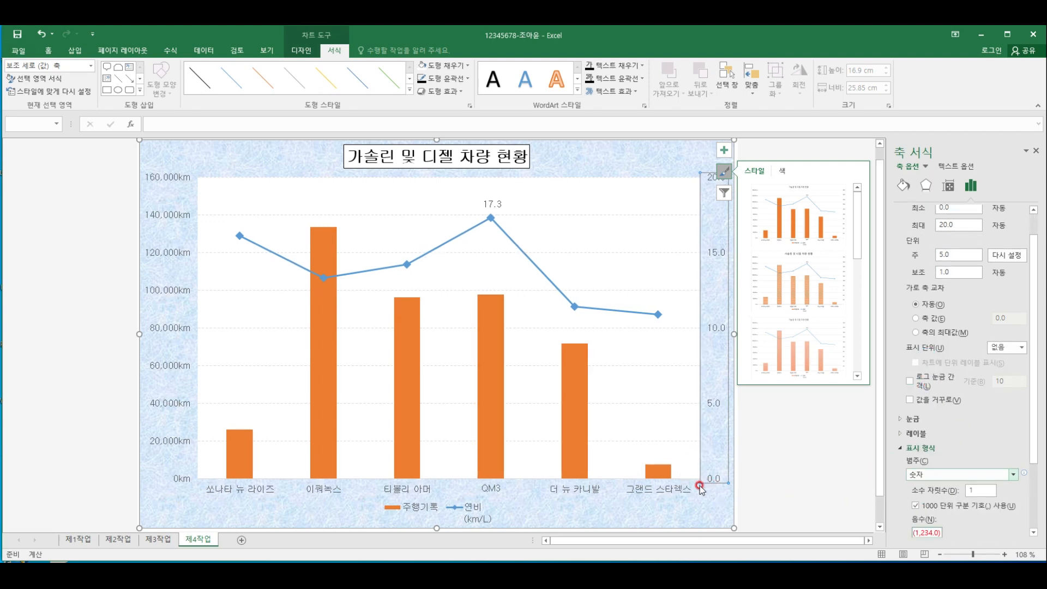
pyautogui.click(787, 493)
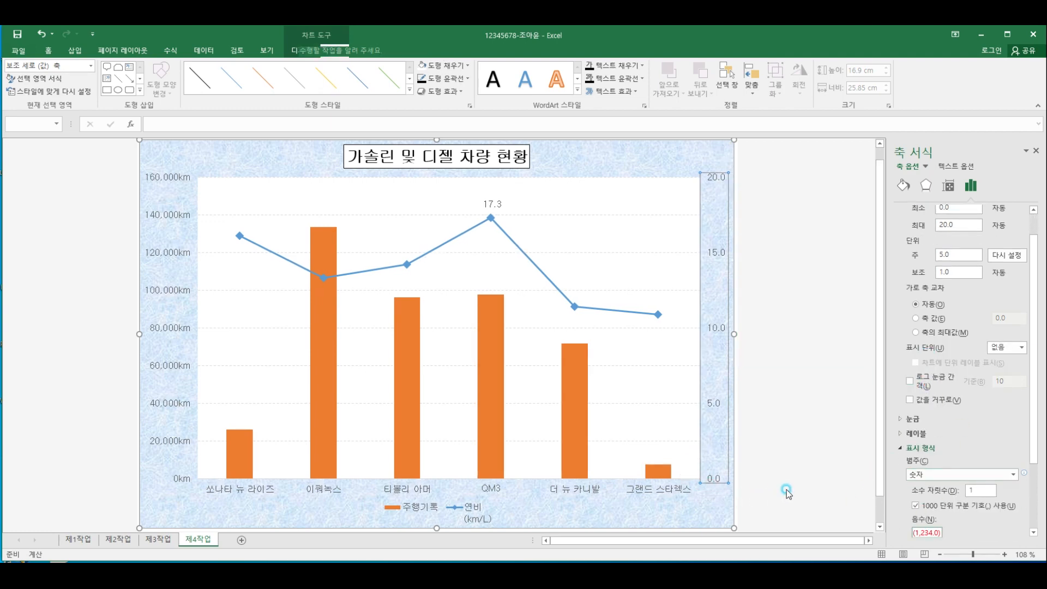
# Draw a rounded rectangular callout about 1.54 cm high and 3.19 cm wide, with its tail pointing at the 이쿼녹스 column
pyautogui.click(85, 541)
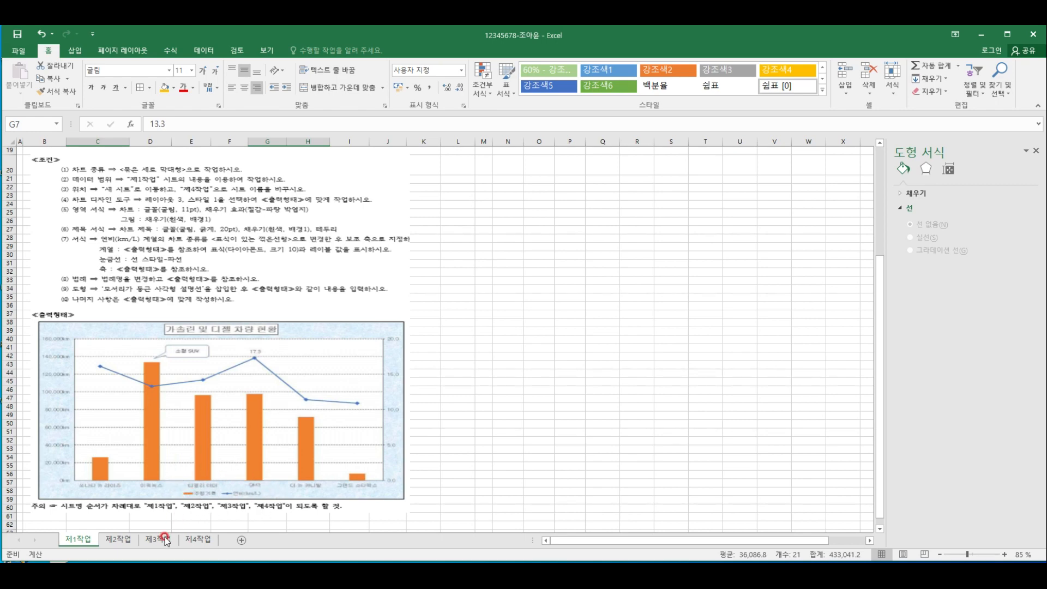
pyautogui.click(198, 540)
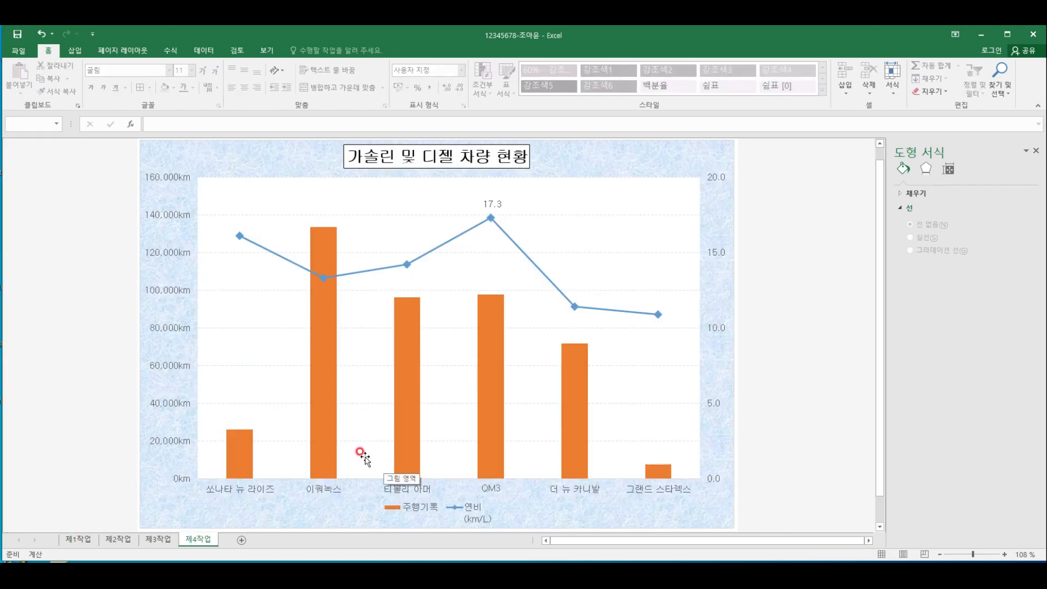
pyautogui.click(75, 50)
pyautogui.click(169, 161)
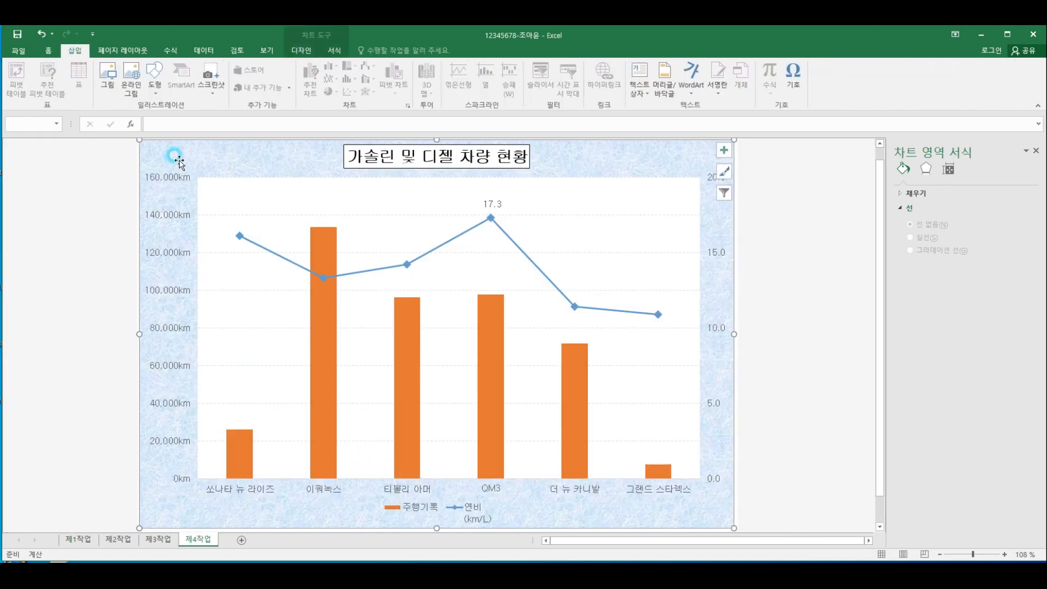
pyautogui.click(155, 79)
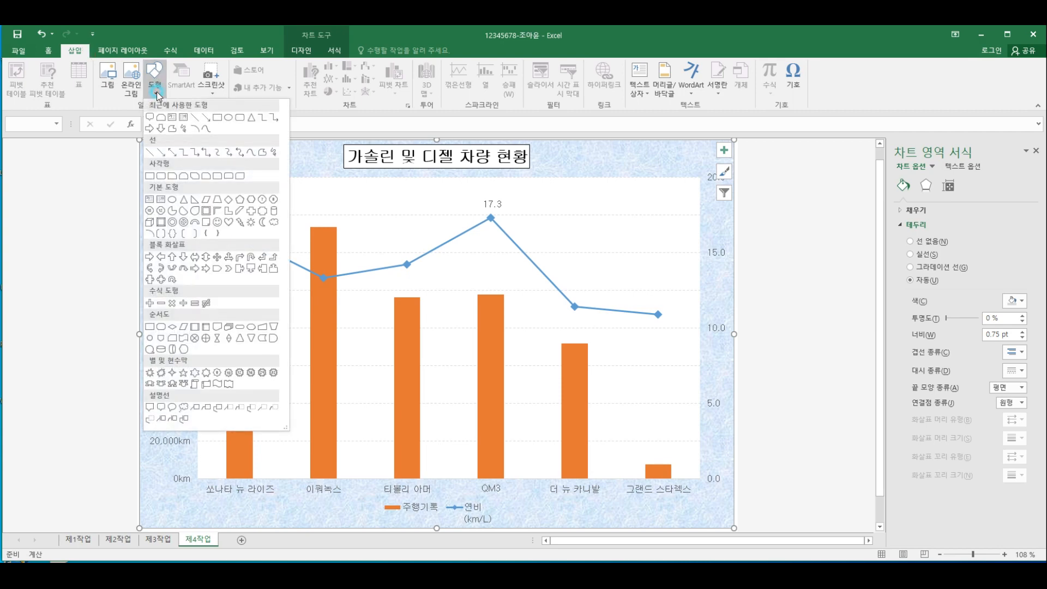
pyautogui.click(160, 407)
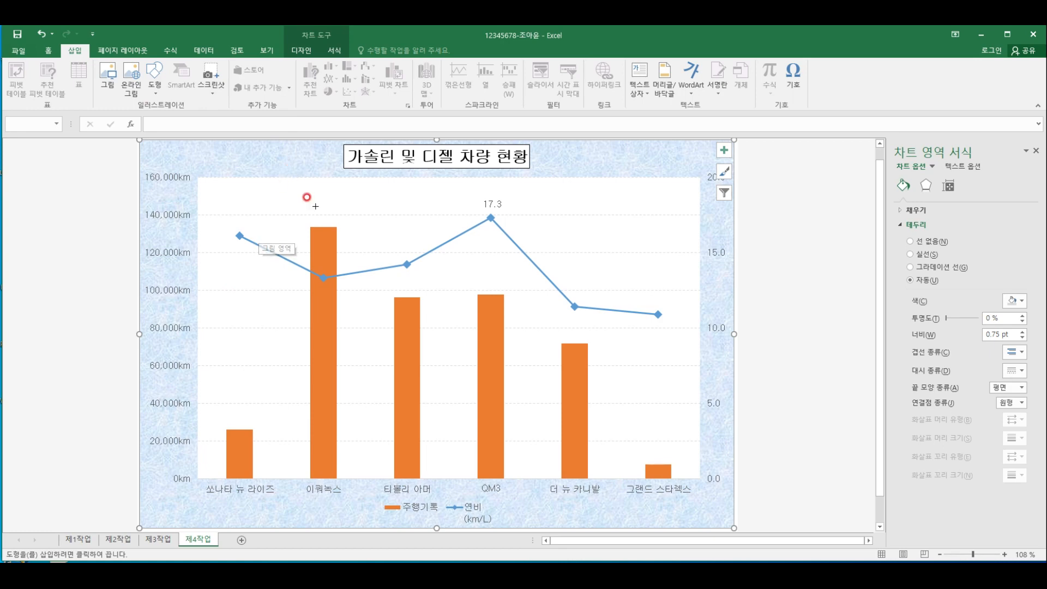
pyautogui.moveTo(342, 184)
pyautogui.mouseDown()
pyautogui.moveTo(416, 221)
pyautogui.moveTo(325, 219)
pyautogui.mouseUp()
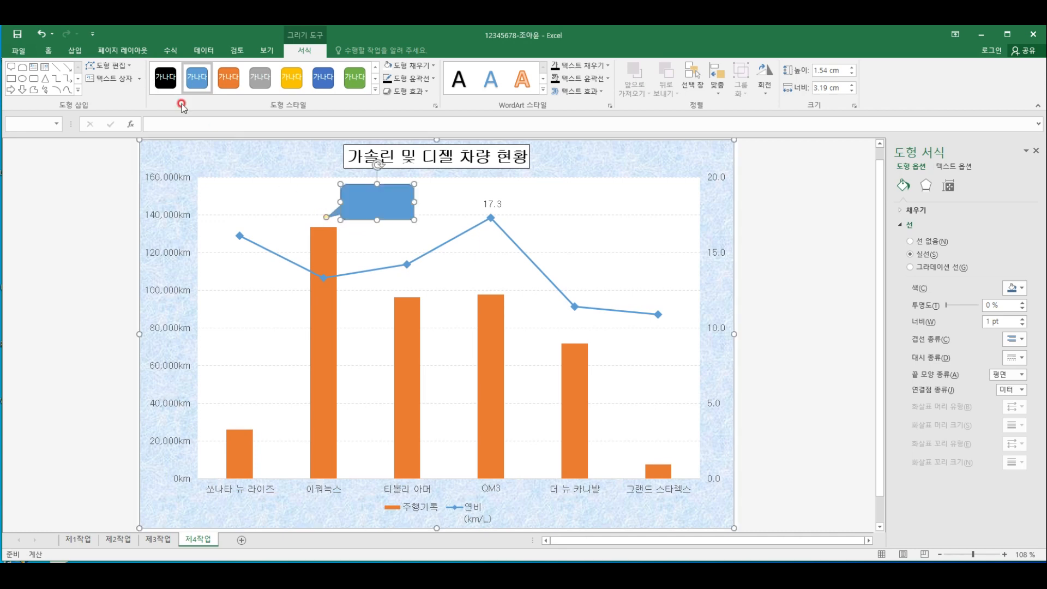
# Give the callout a white fill and black font, with its text centred horizontally and vertically
pyautogui.click(48, 50)
pyautogui.click(164, 89)
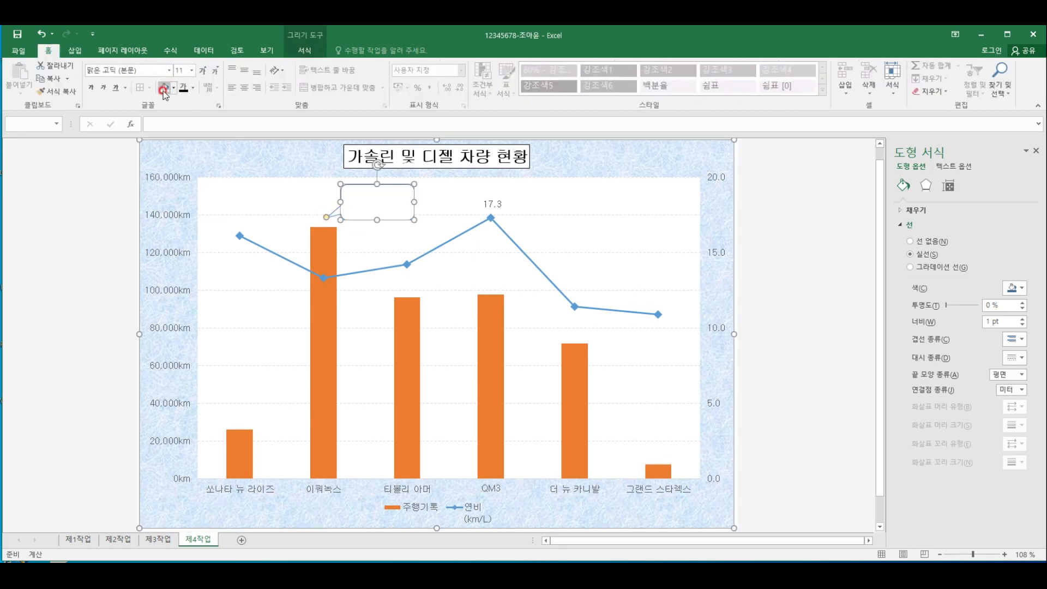
pyautogui.click(244, 88)
pyautogui.click(370, 192)
pyautogui.click(183, 87)
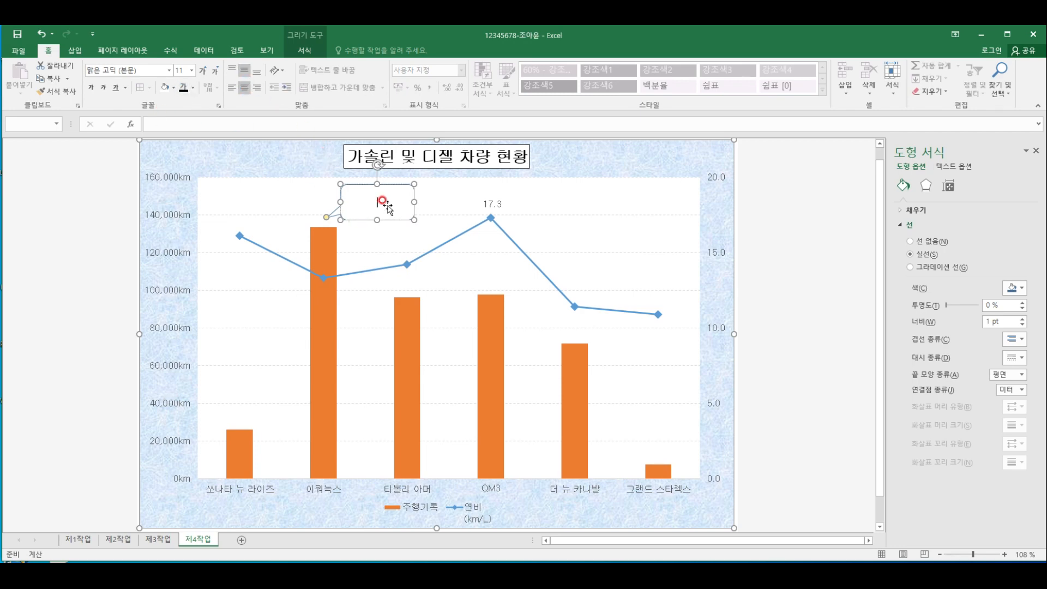
# Enter the text 소형 SUV in the callout
pyautogui.write('소형')
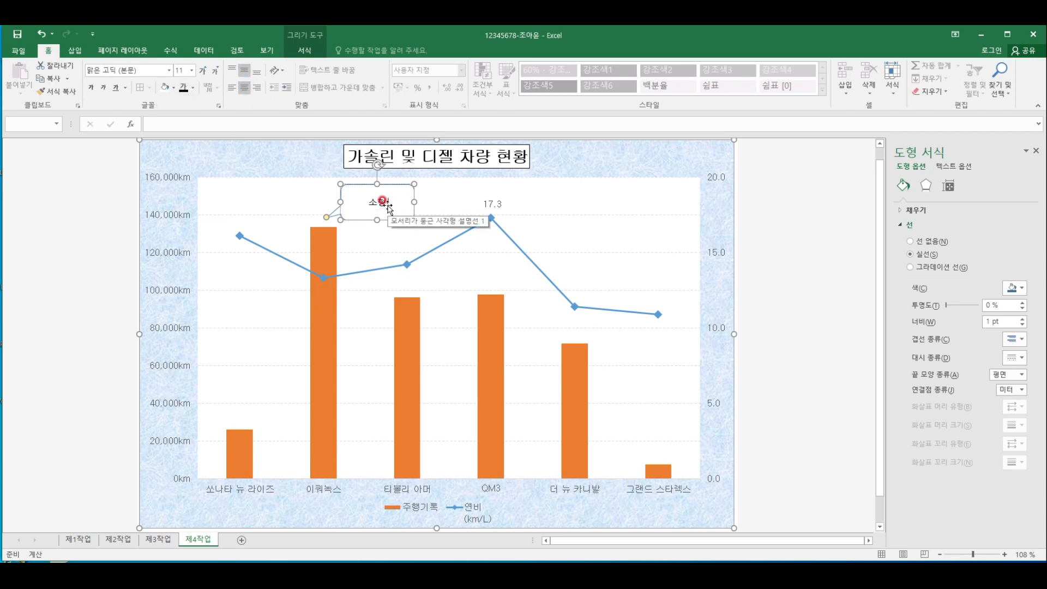
pyautogui.write(' SUV')
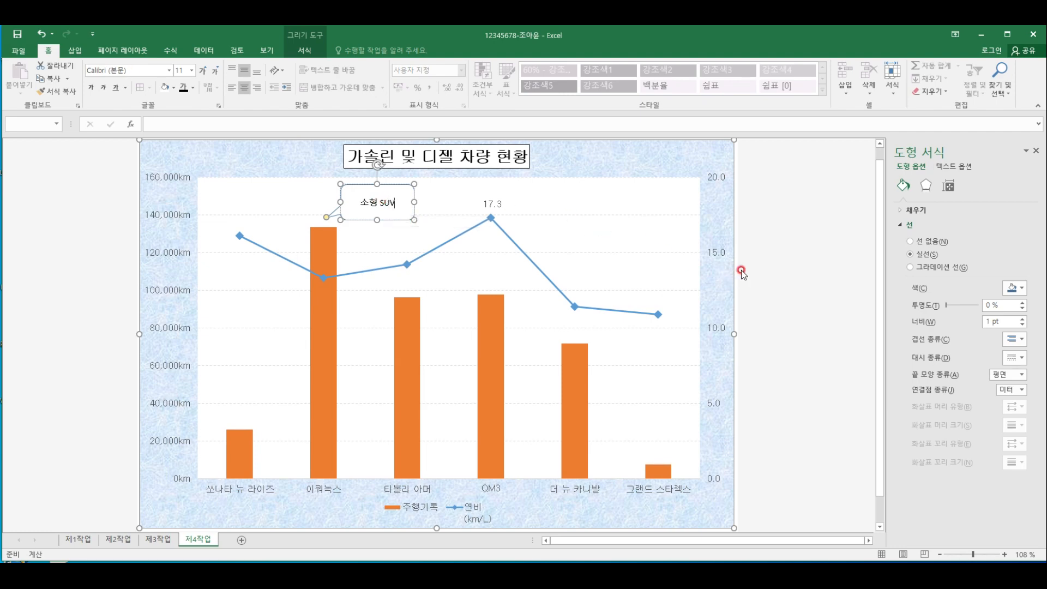
pyautogui.click(779, 266)
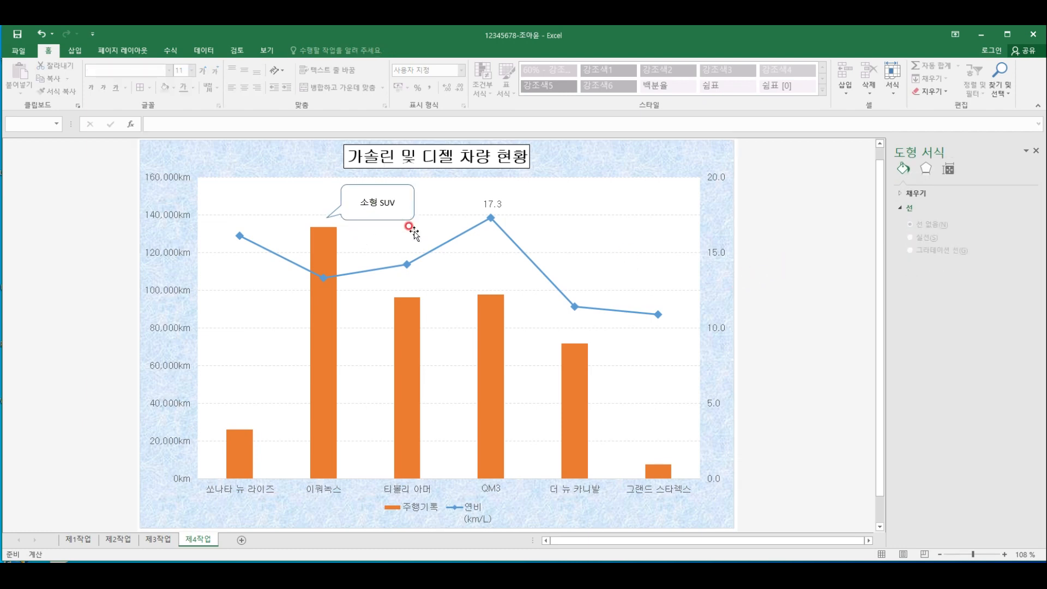
# Rename the fuel-economy series in the chart's data source as 연비(km/L) so its legend entry has no line break
pyautogui.click(467, 513)
pyautogui.rightClick(467, 513)
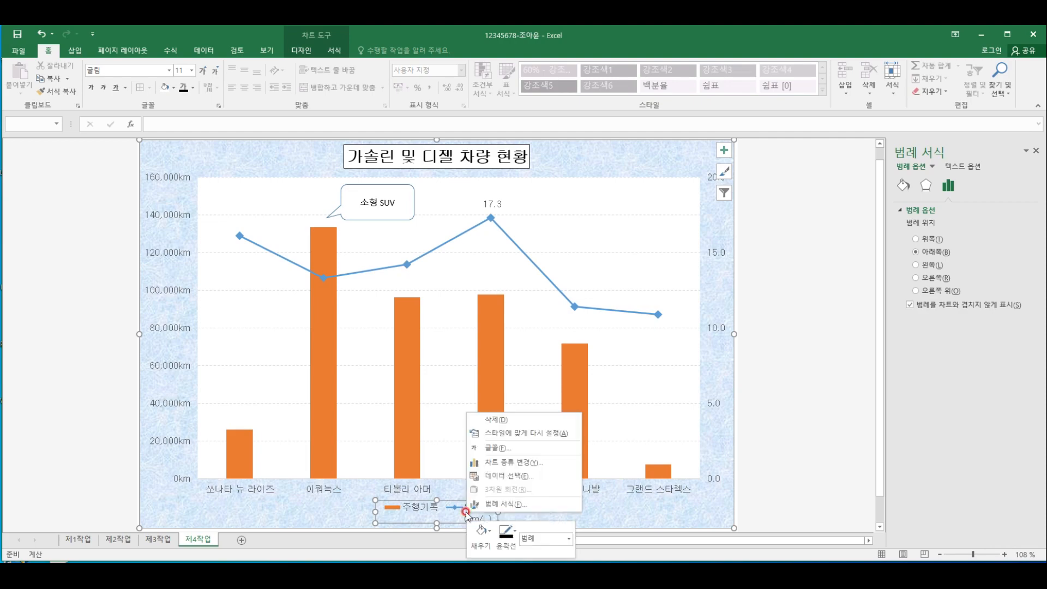
pyautogui.click(514, 475)
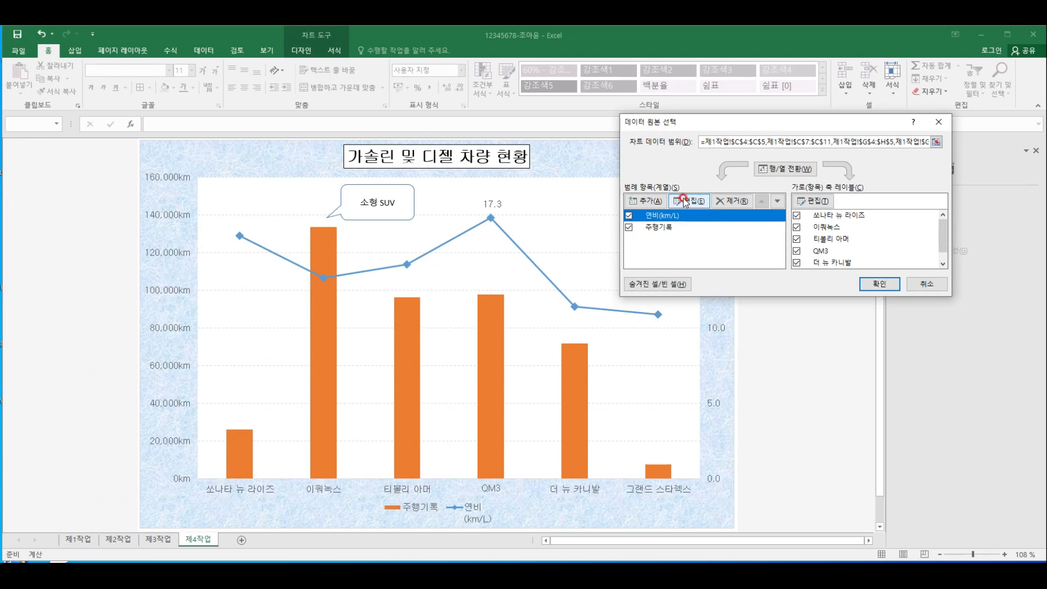
pyautogui.click(685, 202)
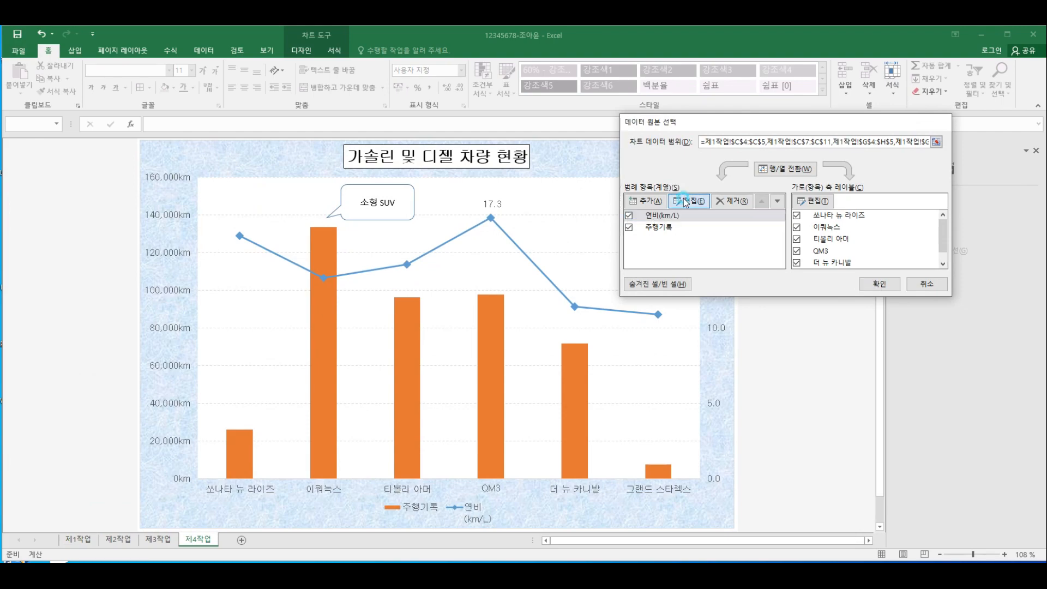
pyautogui.write('d')
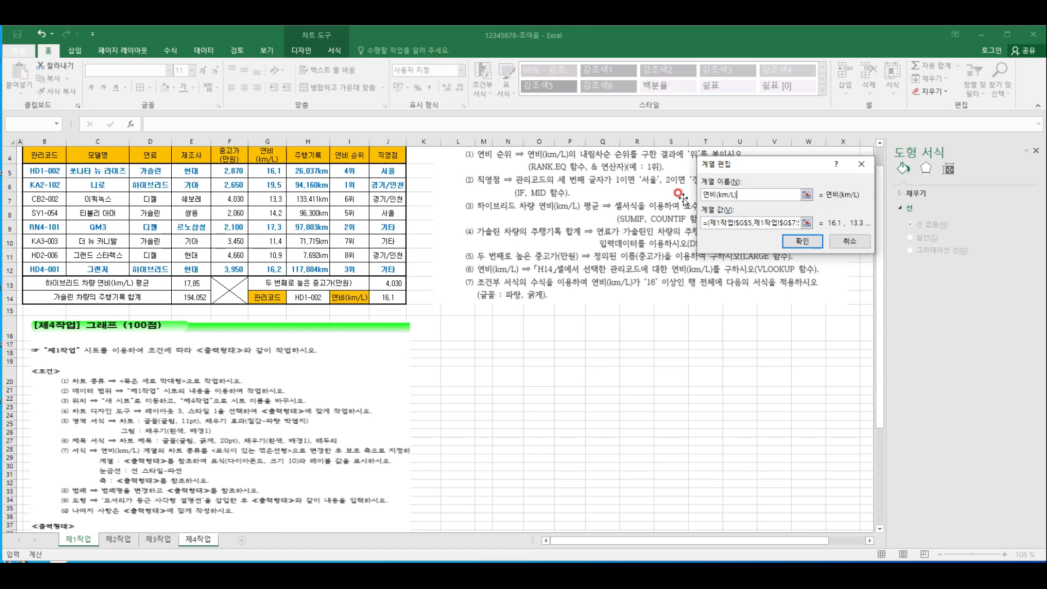
pyautogui.click(801, 240)
# Set the mileage series name to 주행기록 and apply the chart's data source changes
pyautogui.click(671, 227)
pyautogui.click(689, 201)
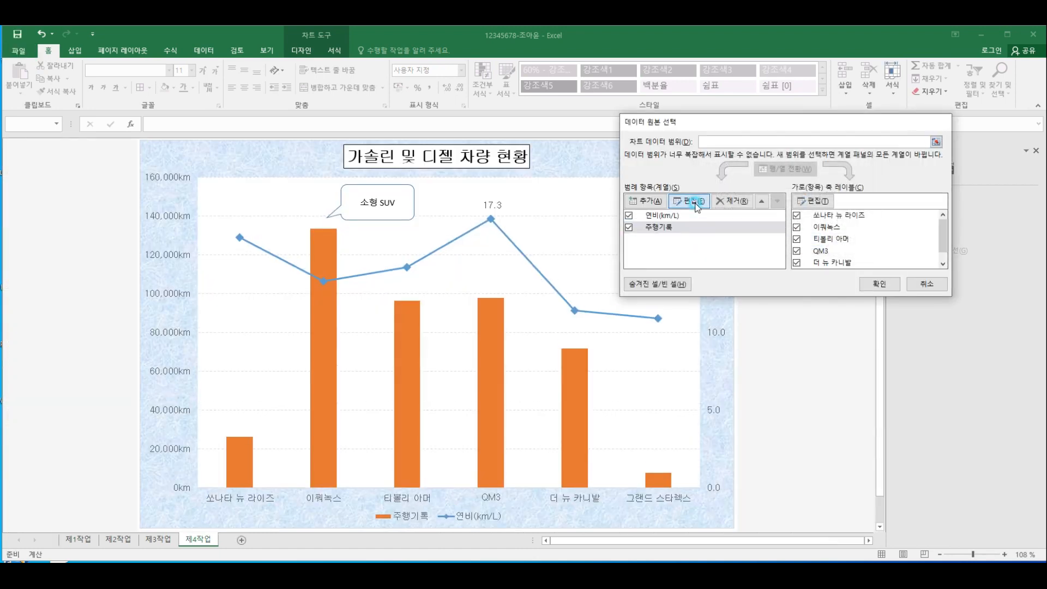
pyautogui.write('wng')
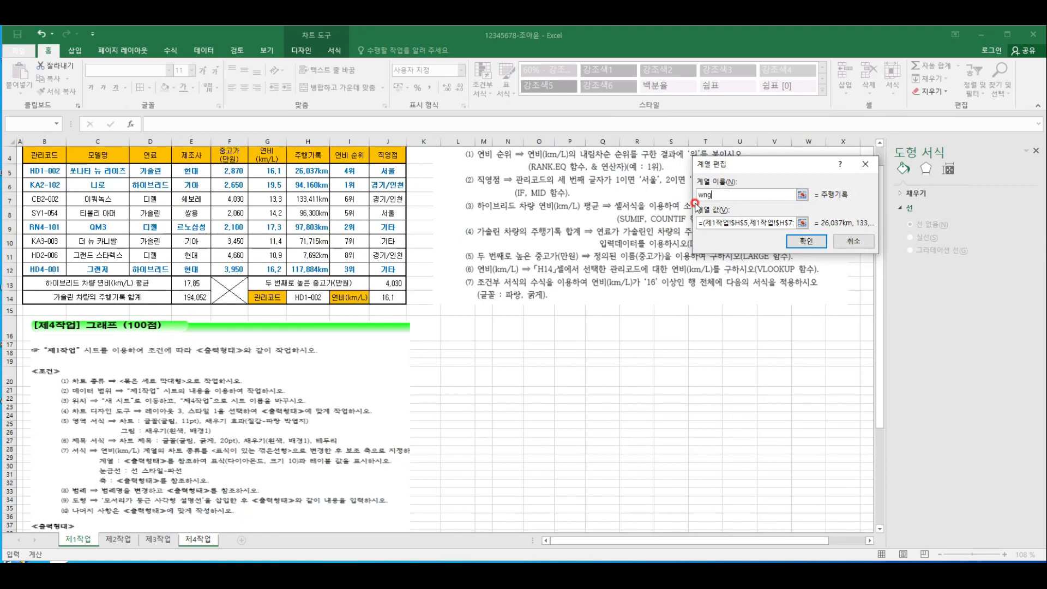
pyautogui.write('odrlfhr')
pyautogui.click(801, 240)
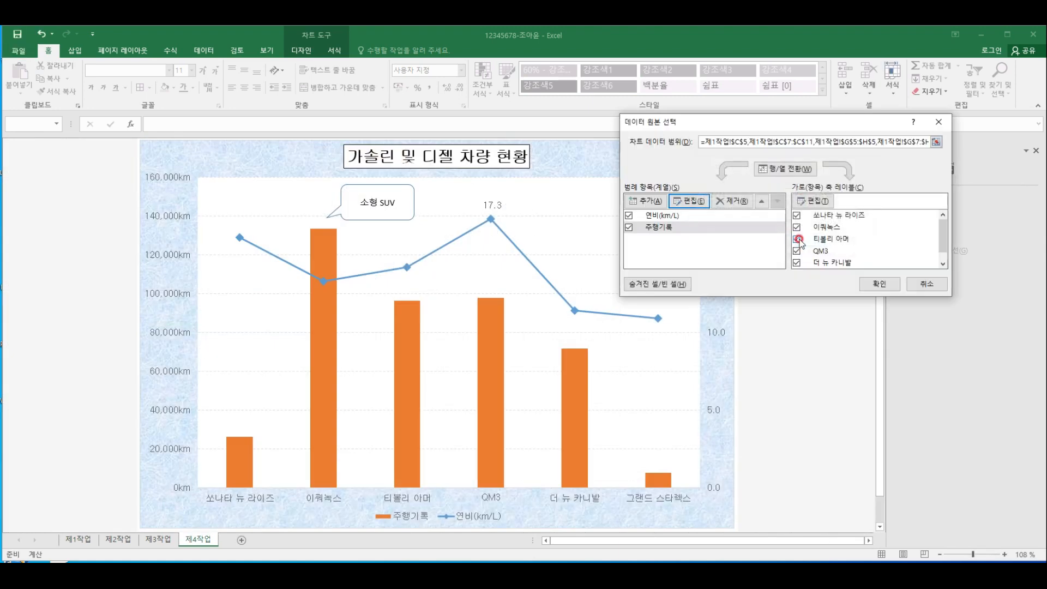
pyautogui.click(852, 283)
pyautogui.click(813, 277)
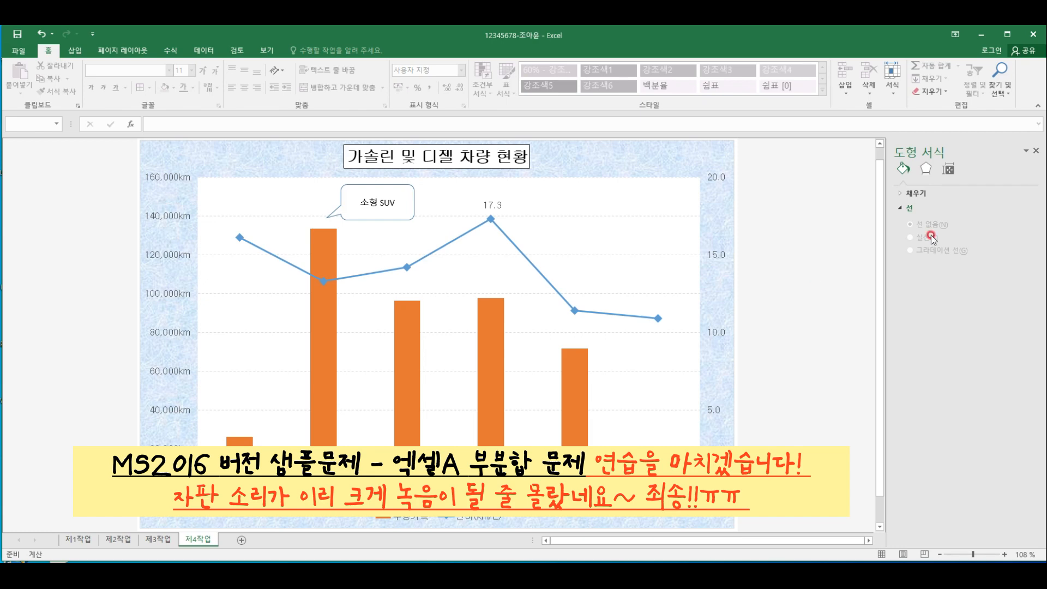
pyautogui.click(118, 540)
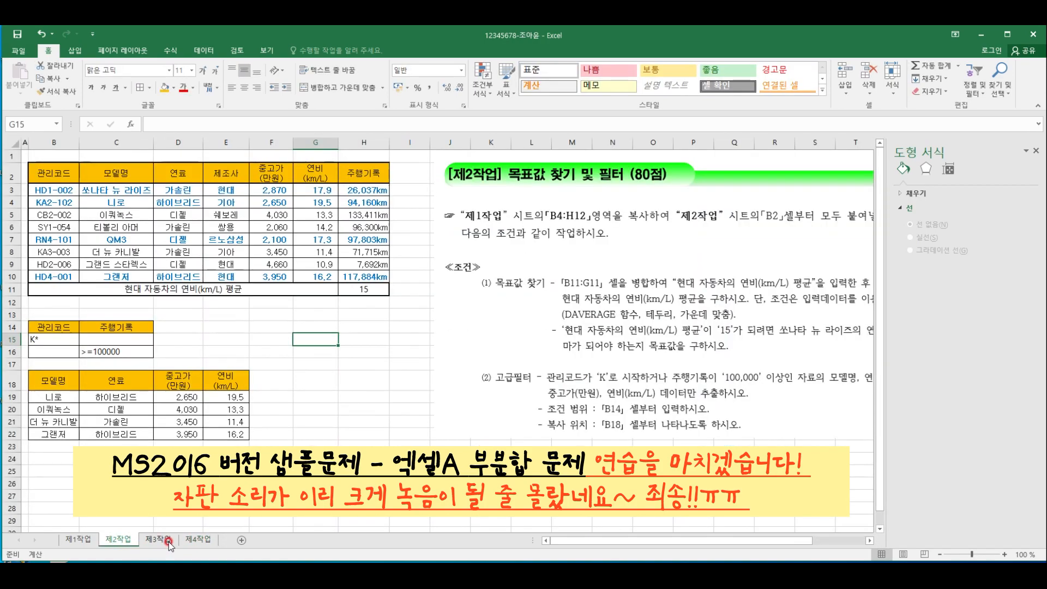
pyautogui.click(166, 540)
pyautogui.click(197, 540)
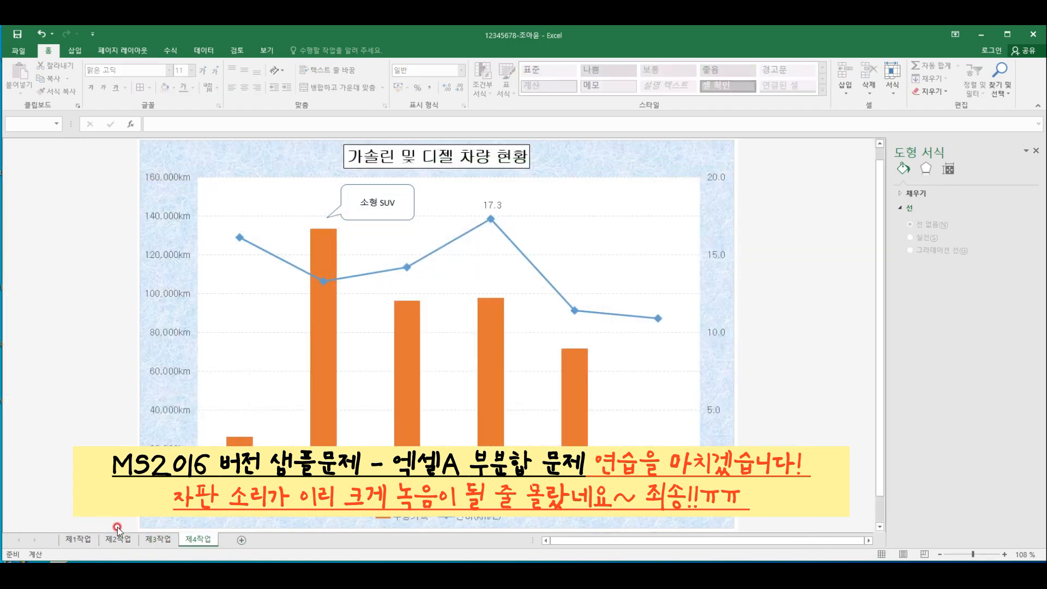